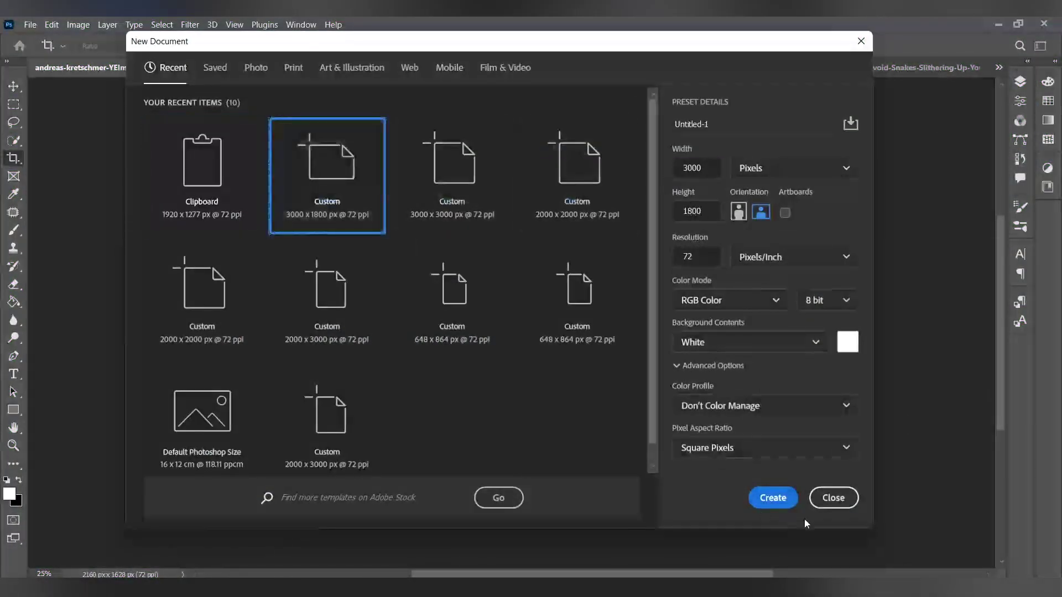
Create the blank 3000×1800 document and look through the cabin, cliff and mountain photos.
click(771, 497)
click(110, 67)
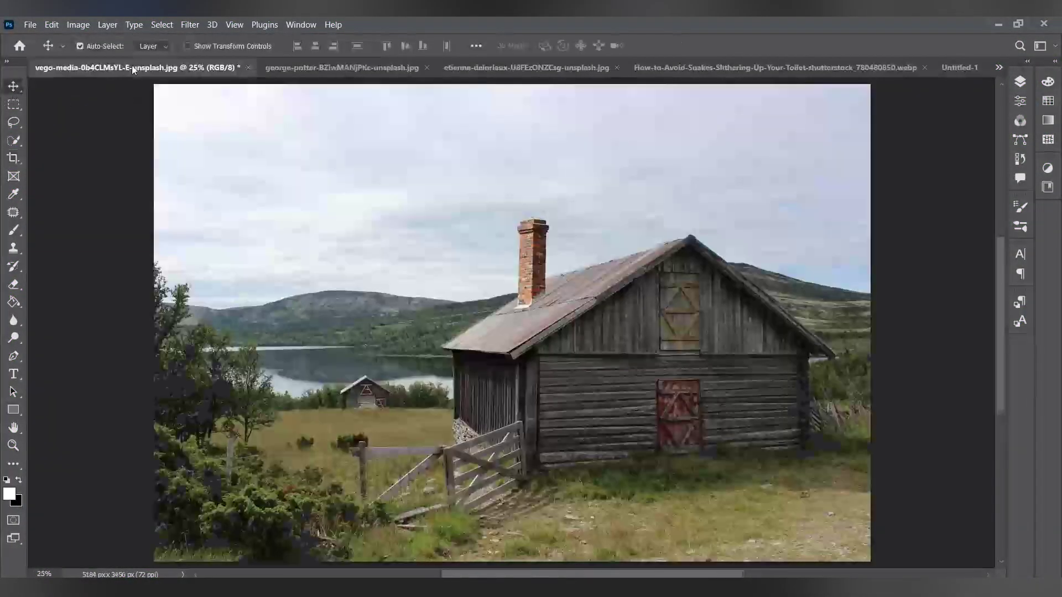
click(331, 67)
click(72, 68)
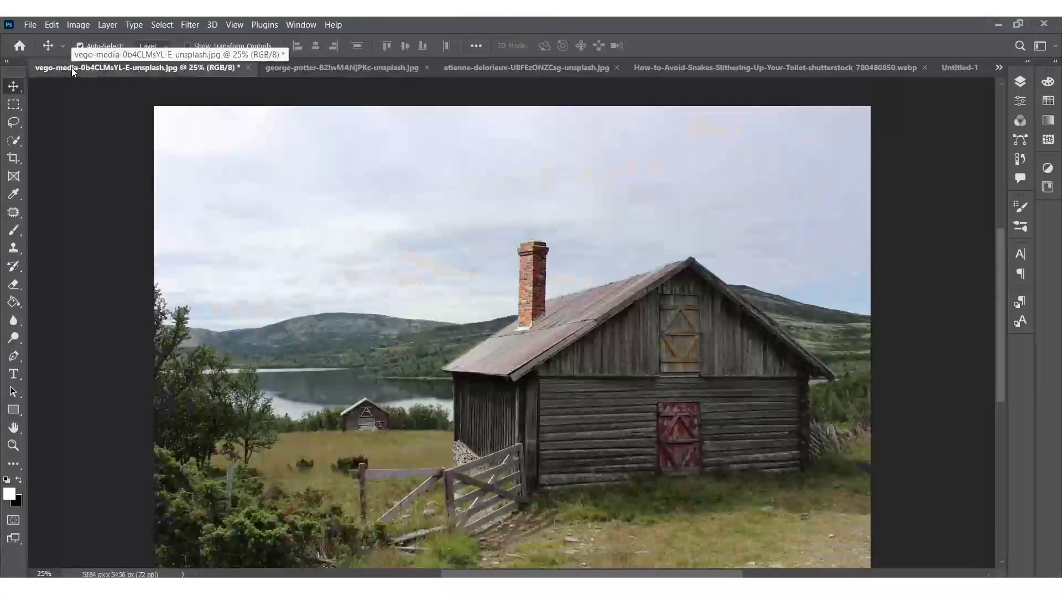
click(486, 68)
click(947, 69)
click(999, 67)
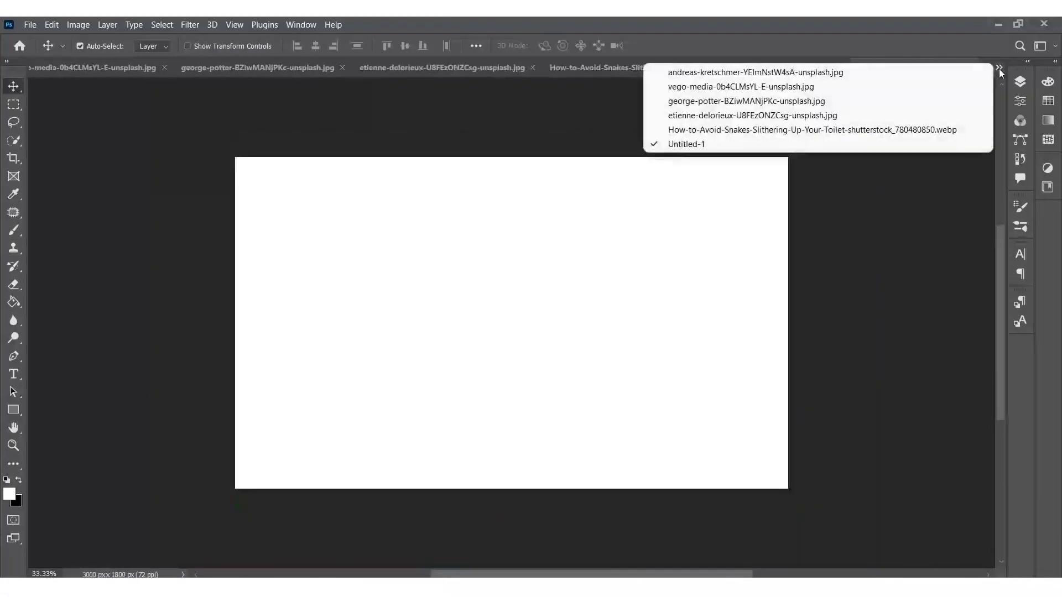
Copy the whole stormy cloud photo and paste it into Untitled-1.
click(882, 73)
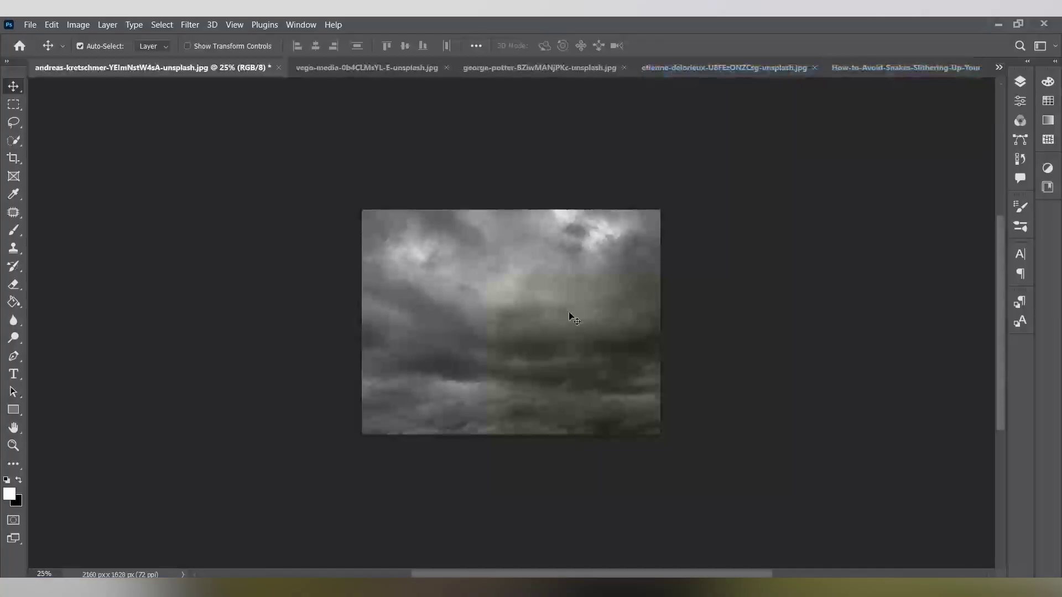
key(ctrl+a)
key(ctrl+c)
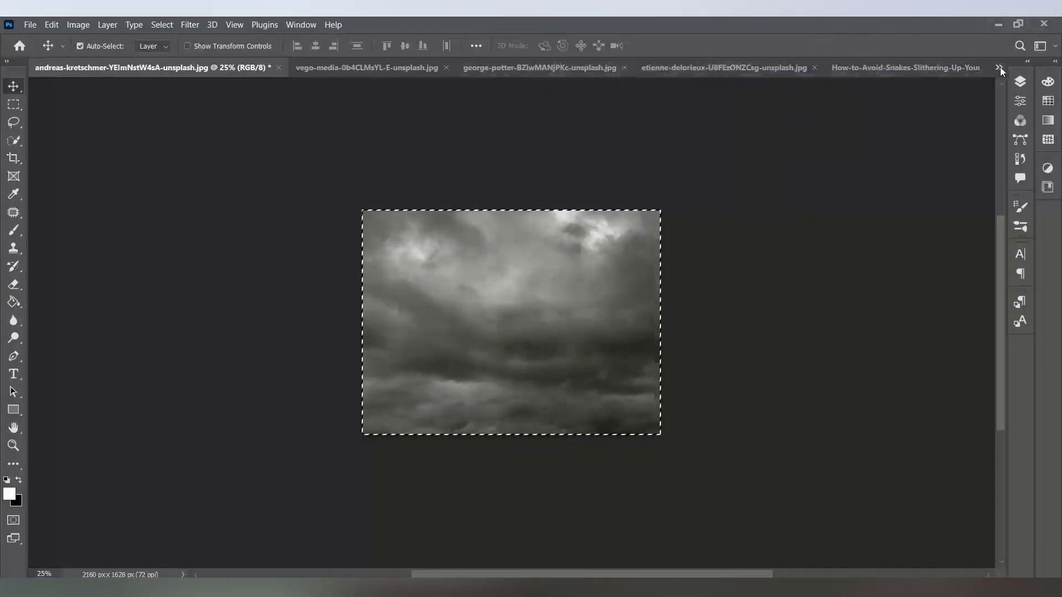
click(998, 67)
click(754, 143)
key(ctrl+v)
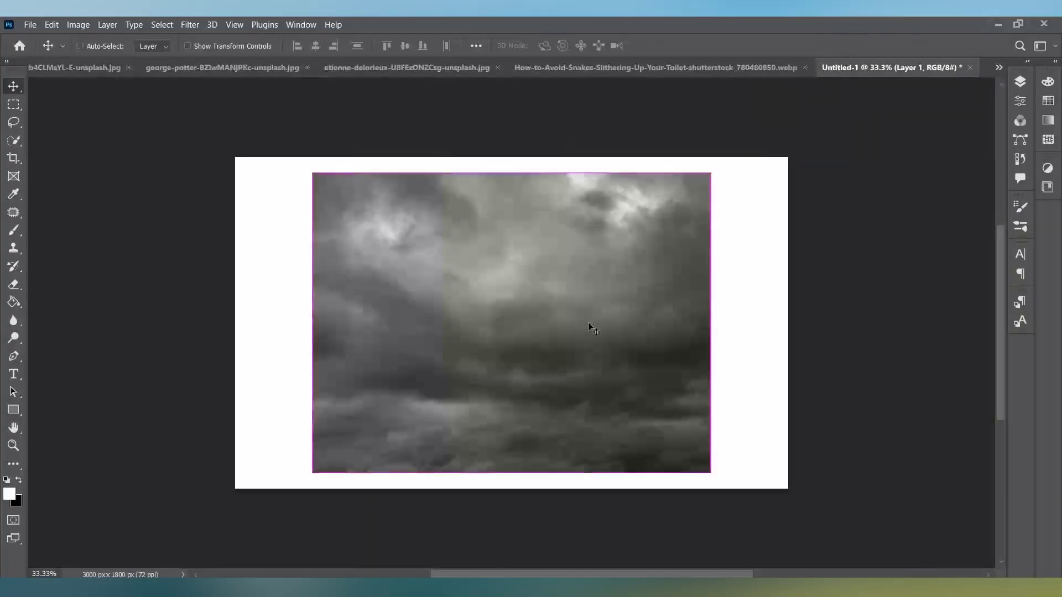
Move and scale the pasted clouds so they cover the entire canvas.
key(ctrl+t)
drag(498, 289, 421, 267)
drag(640, 446, 827, 521)
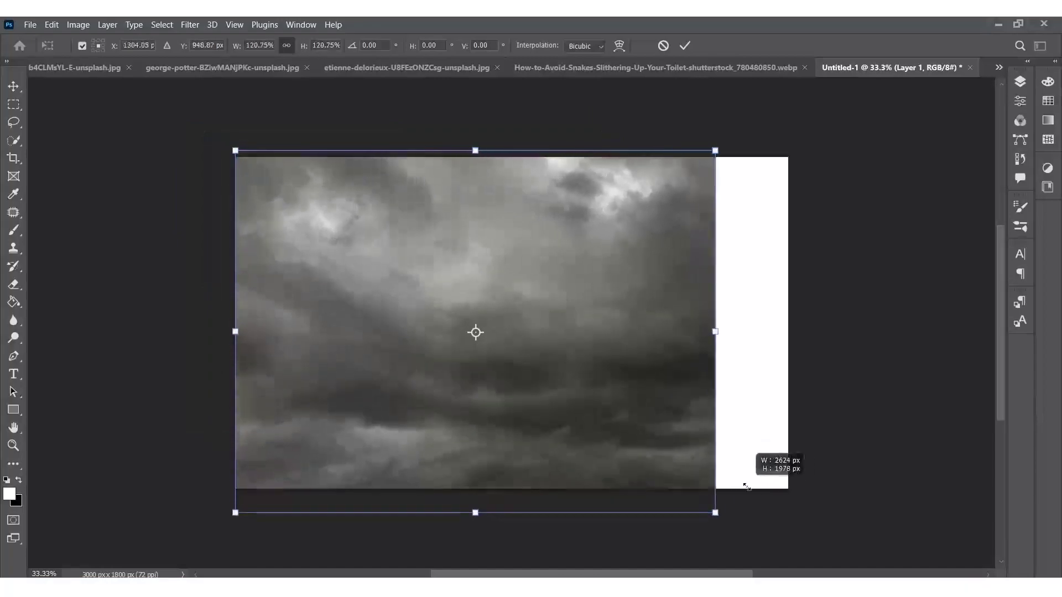
key(Return)
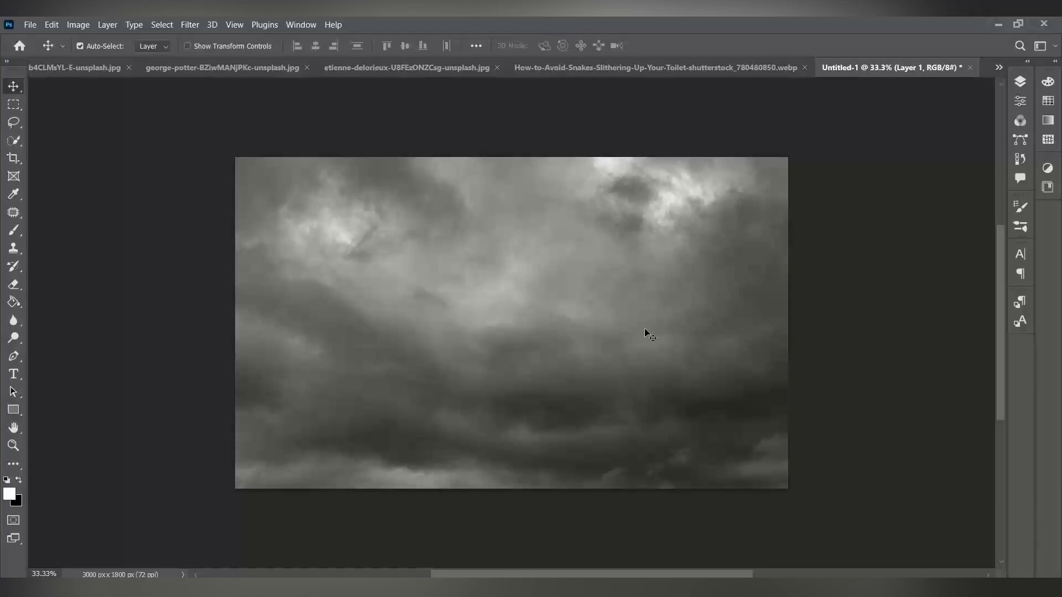
Add a Color Balance adjustment layer with midtones pushed toward cyan and blue.
click(1020, 82)
click(857, 76)
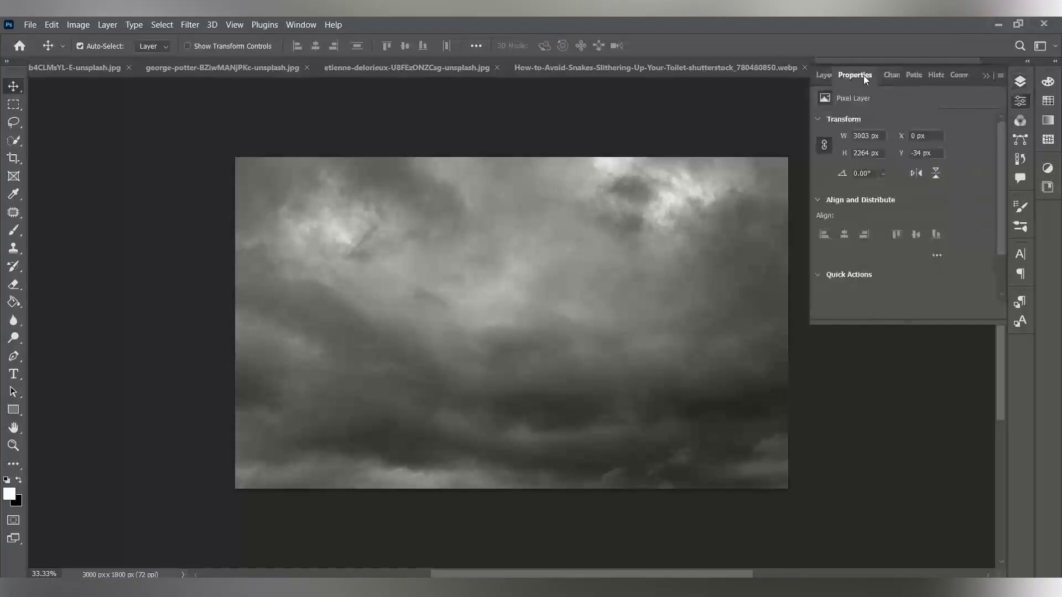
click(824, 75)
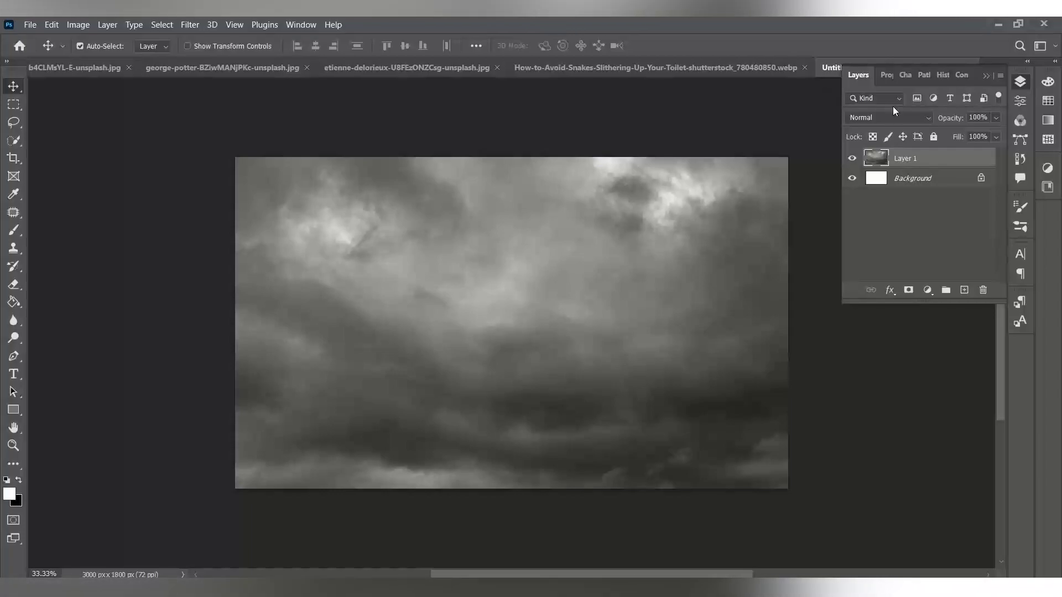
click(927, 290)
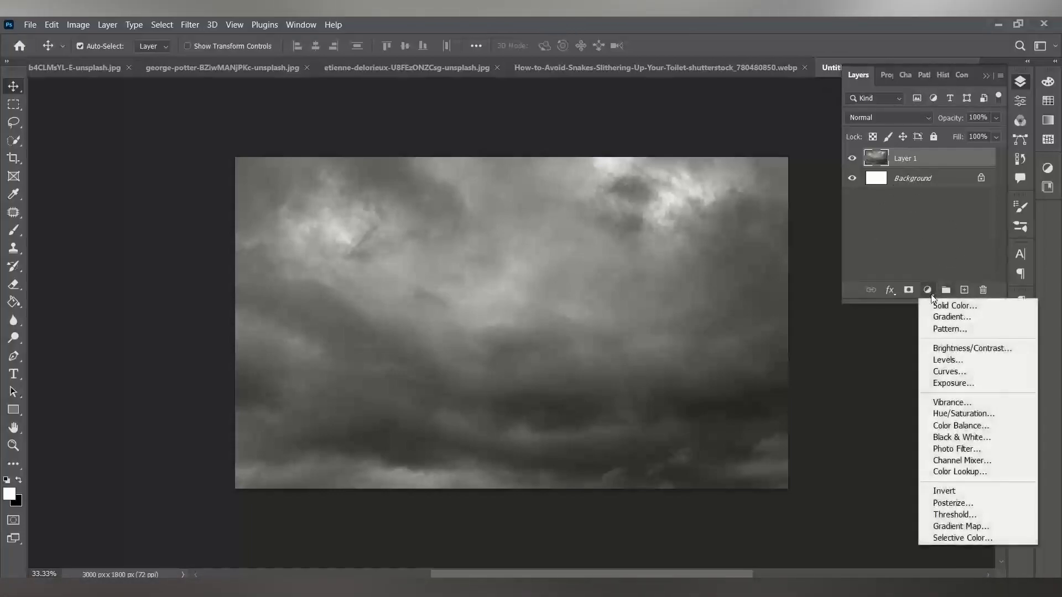
click(950, 427)
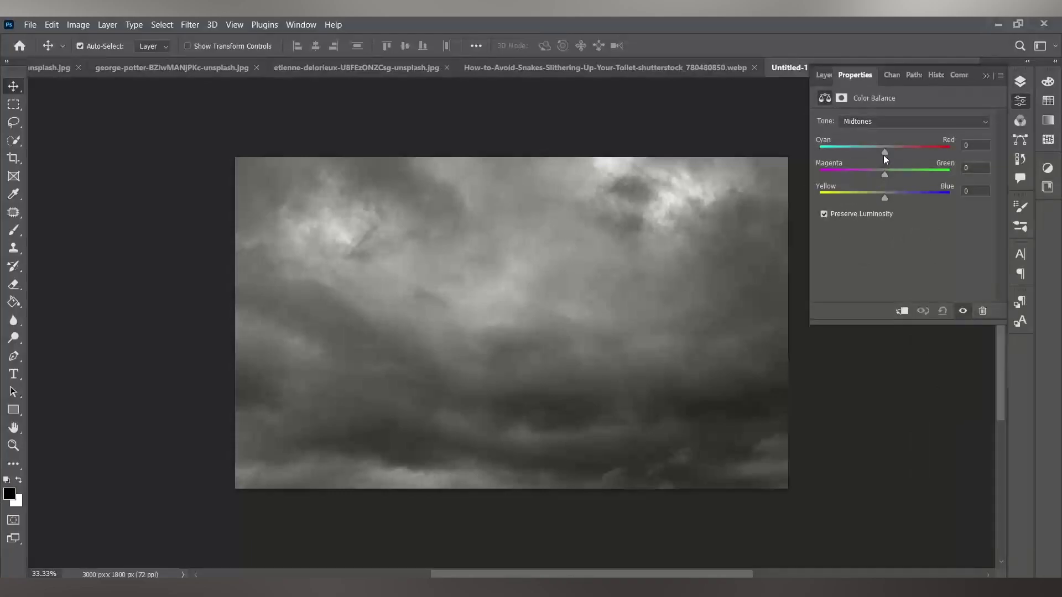
drag(884, 152, 878, 153)
drag(884, 198, 898, 198)
Shift the Color Balance highlights along the yellow–blue slider.
click(861, 122)
click(862, 152)
drag(884, 199, 865, 198)
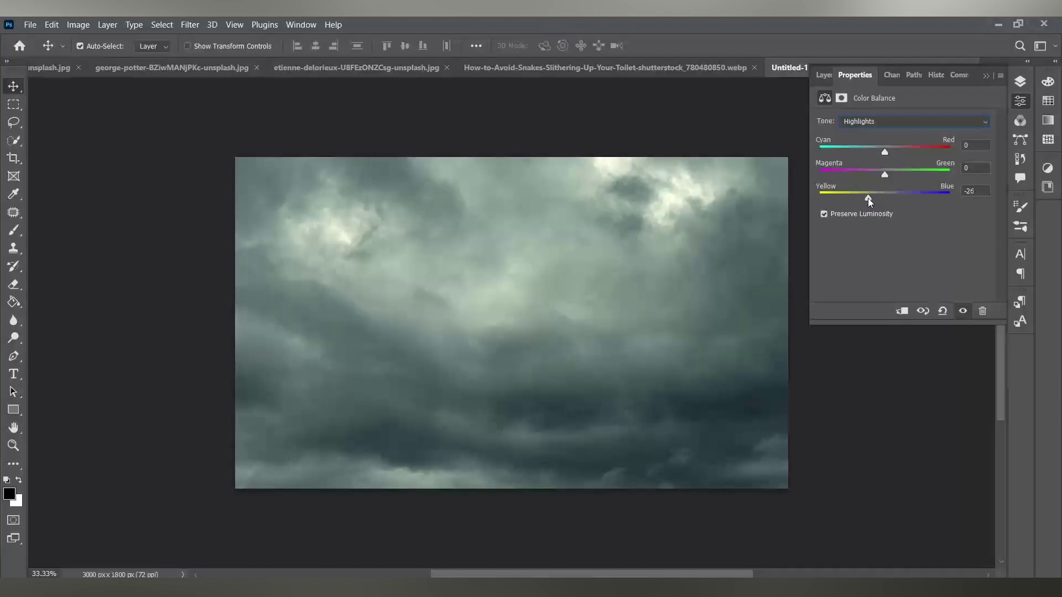
click(817, 74)
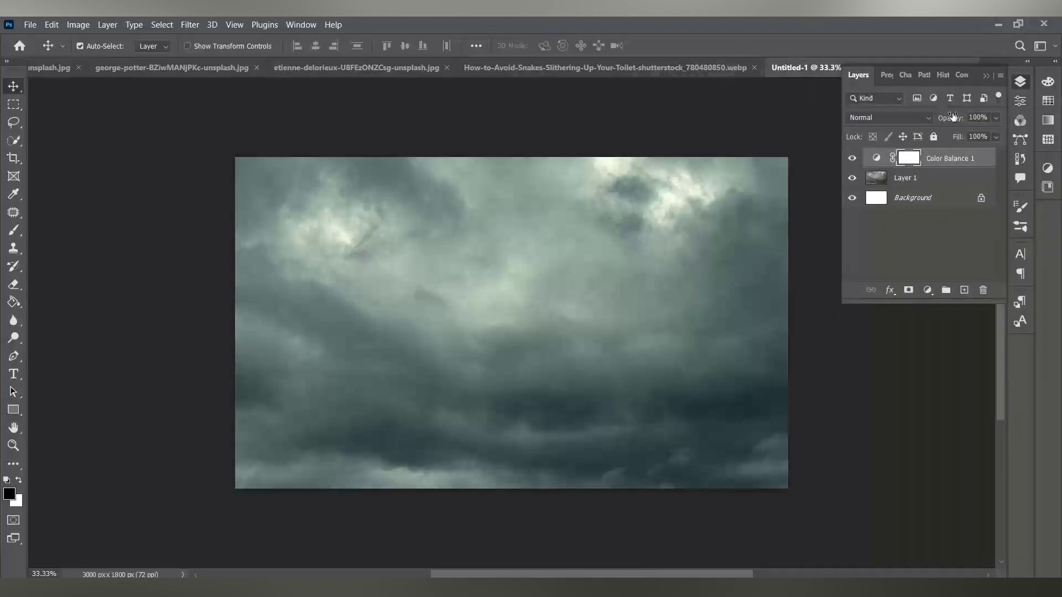
Add a Curves adjustment layer with the RGB curve pulled down to darken the sky.
click(926, 291)
click(939, 368)
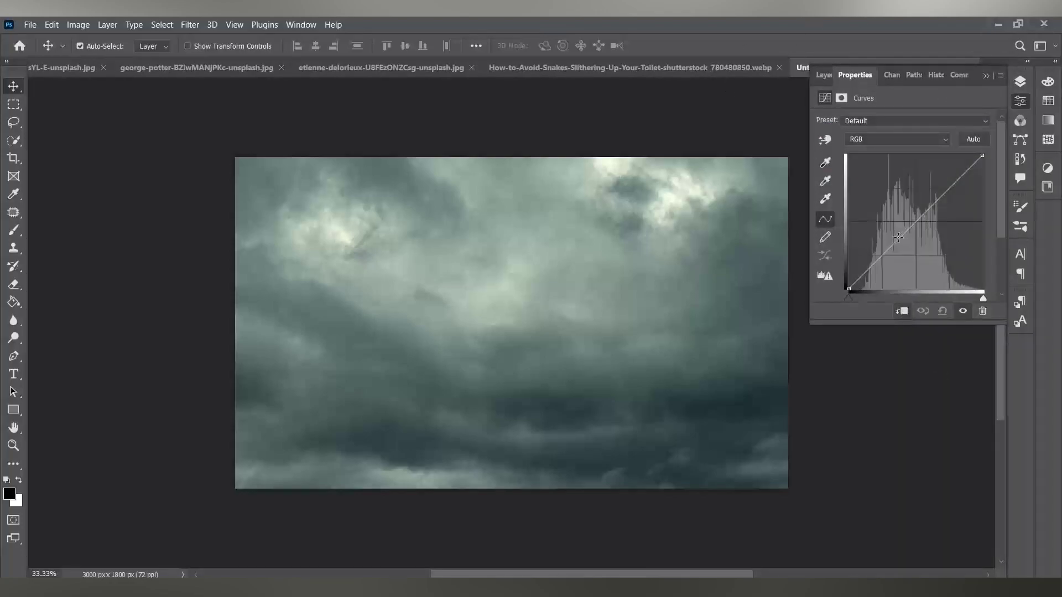
drag(924, 220, 922, 231)
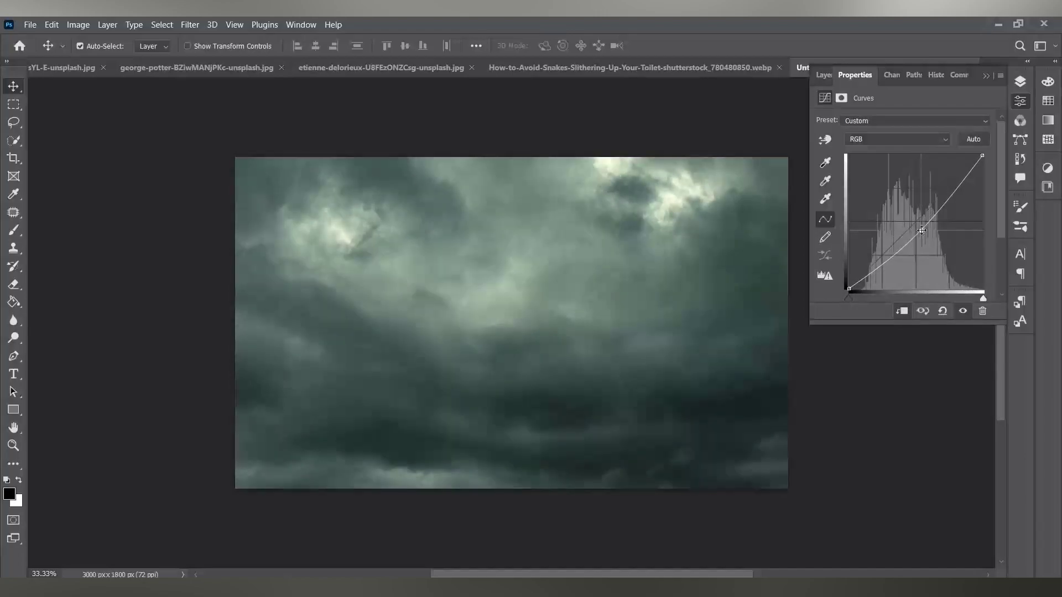
drag(925, 234, 919, 232)
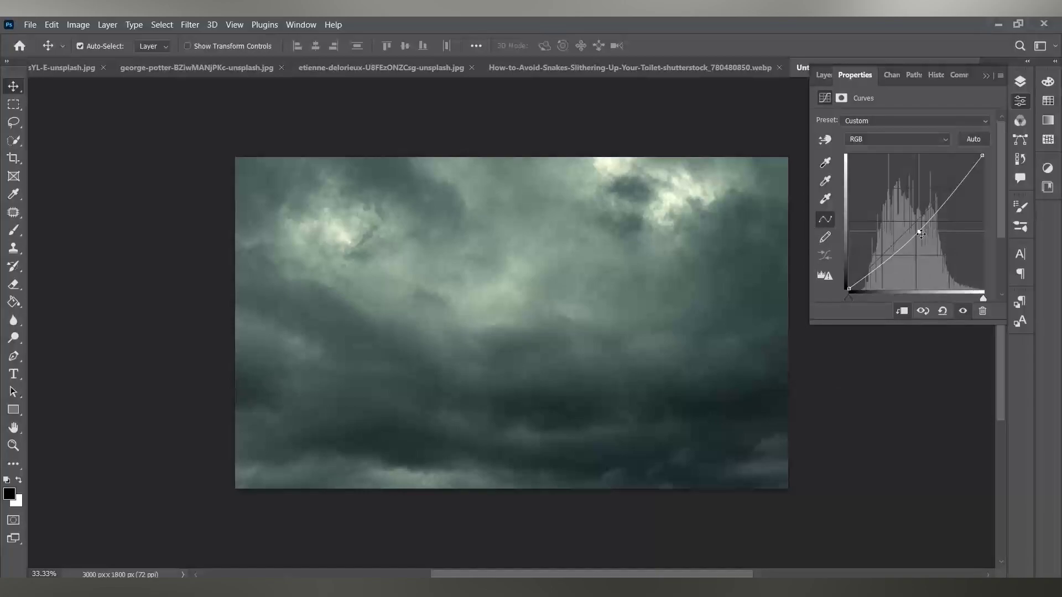
drag(917, 231, 910, 248)
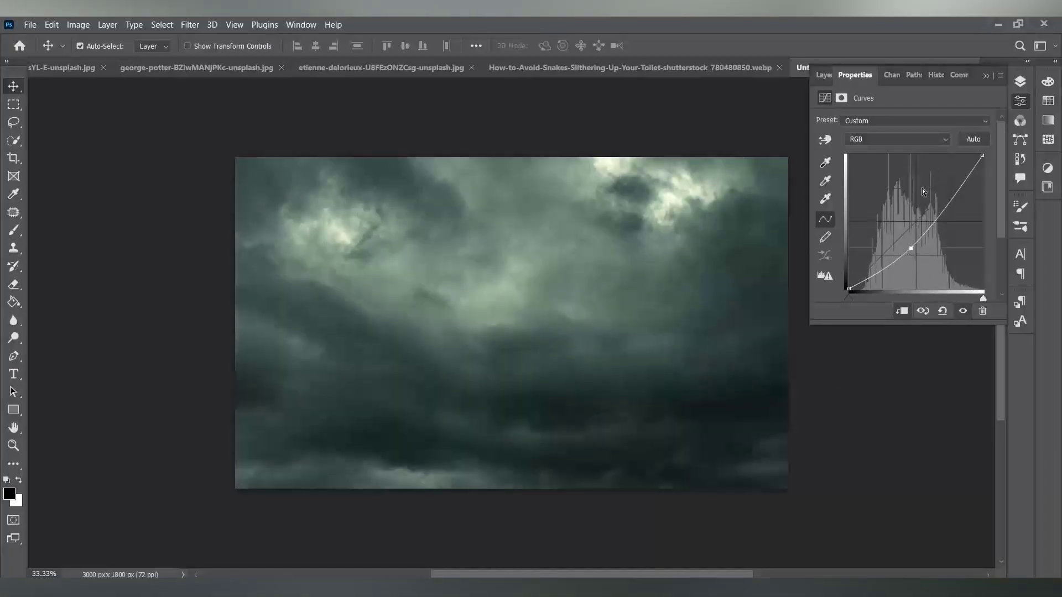
click(824, 77)
click(1019, 82)
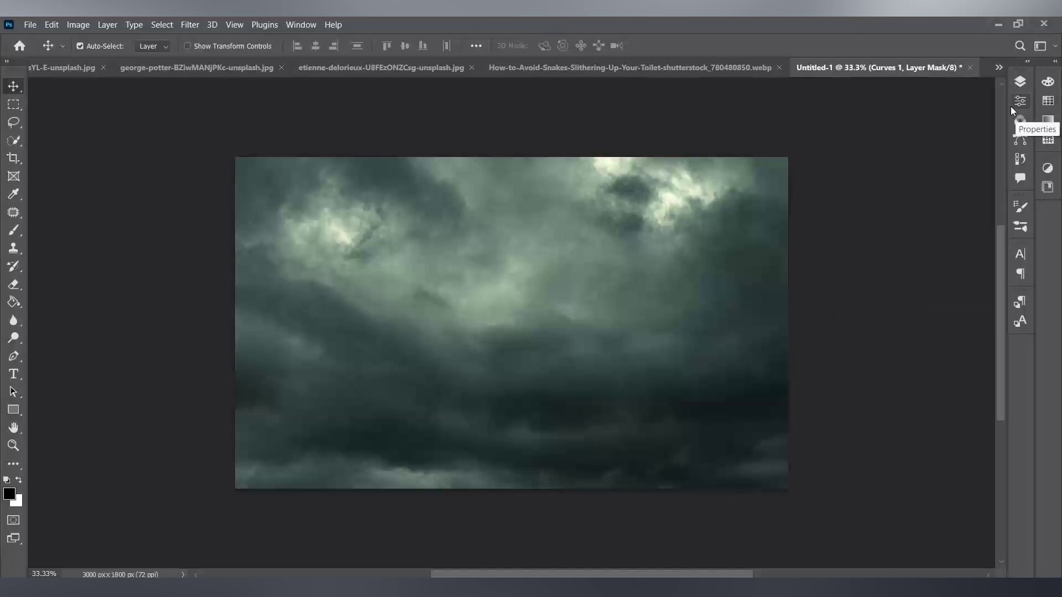
Choose the Brush tool with the Soft Round brush from General Brushes.
click(14, 194)
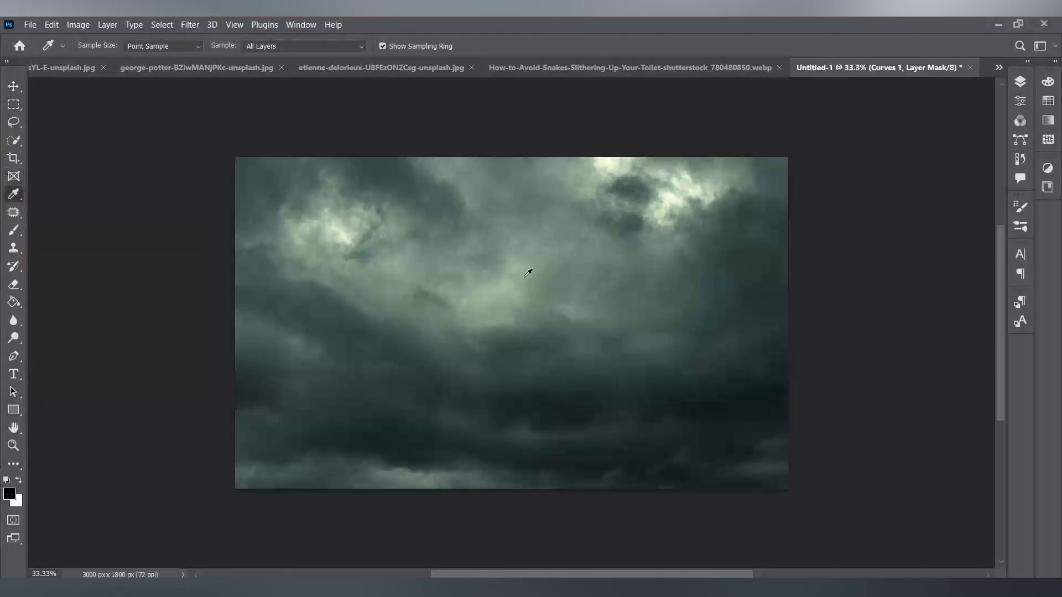
click(14, 139)
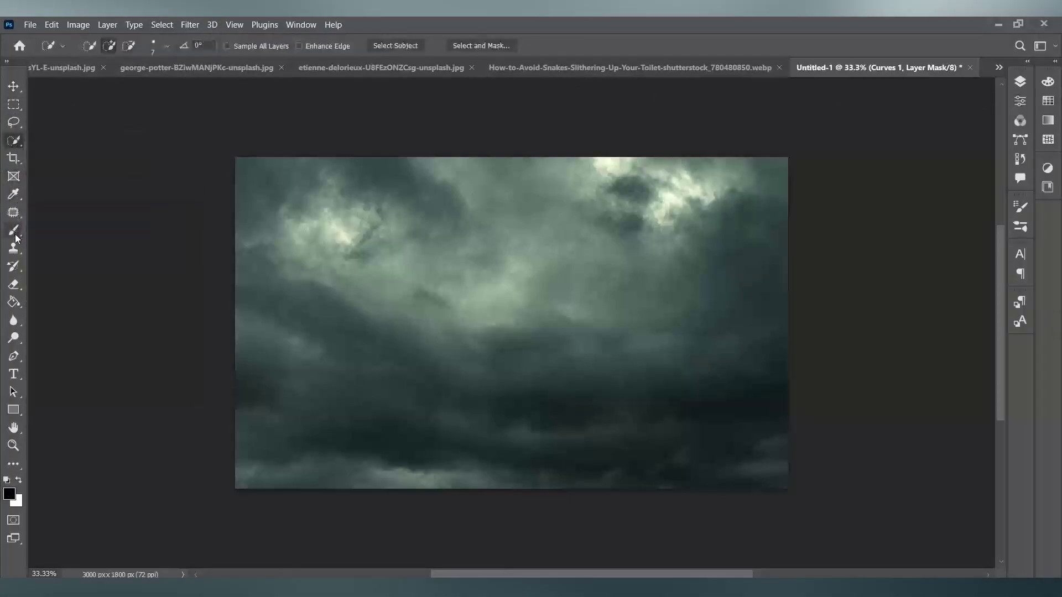
click(15, 232)
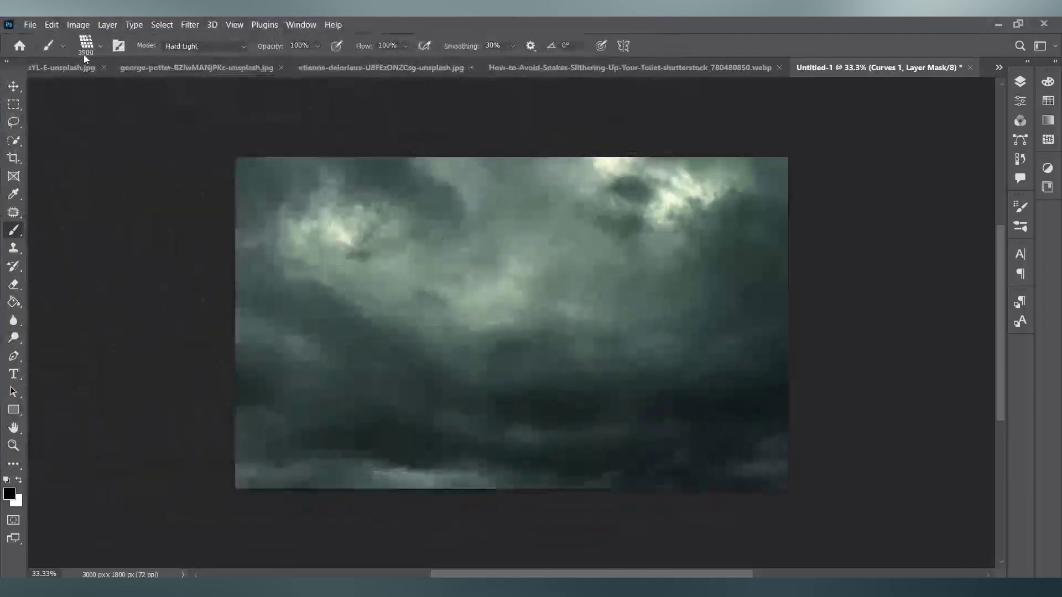
click(63, 46)
scroll(89, 229, up, 3)
scroll(89, 230, up, 3)
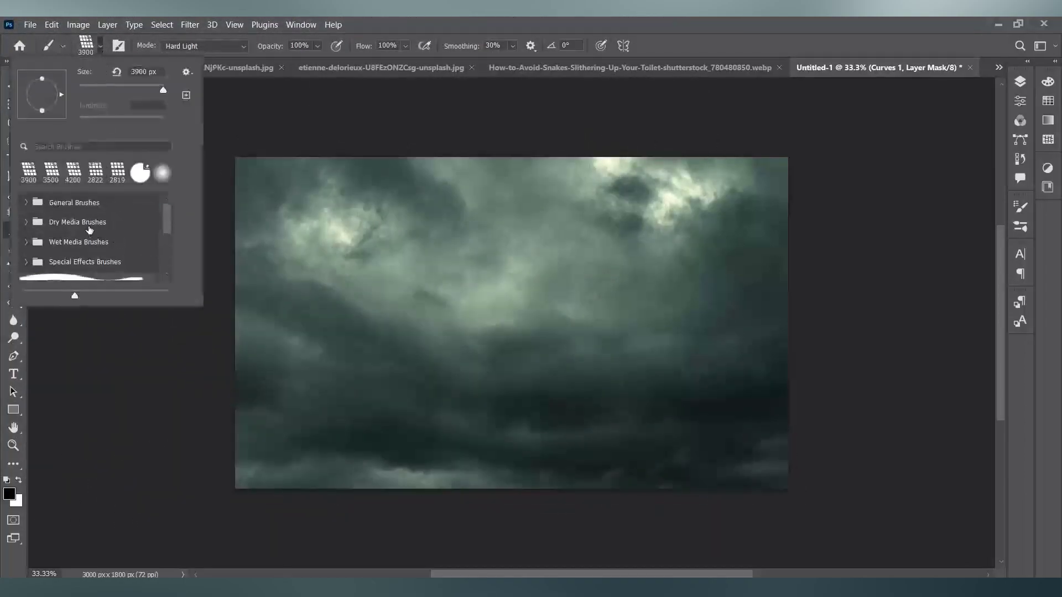
click(26, 202)
click(97, 227)
click(93, 52)
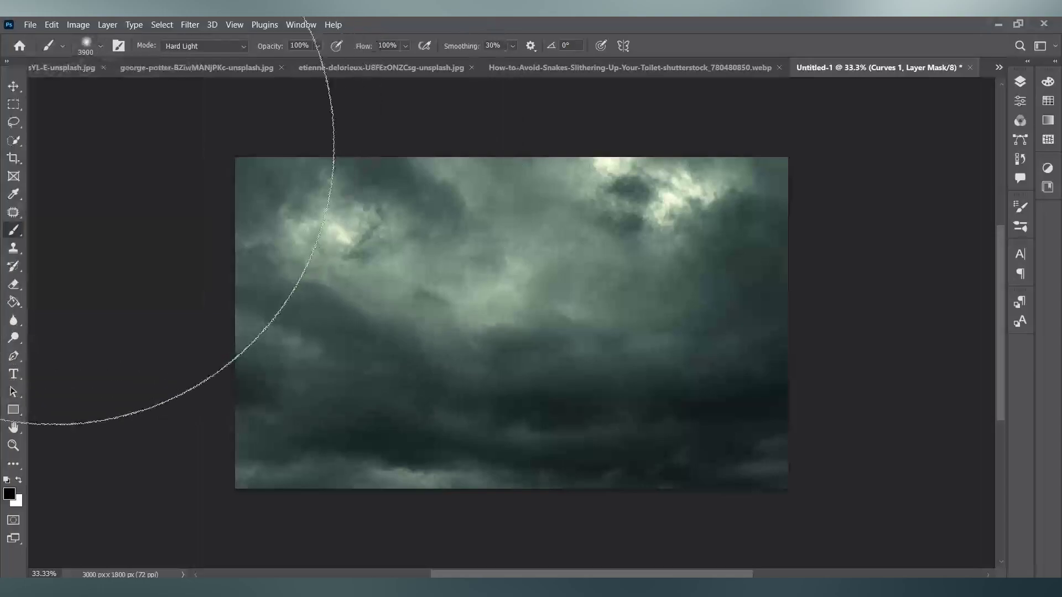
Paint the Curves mask over the top-centre, upper-right and lower-right clouds.
key(bracketleft)
key(bracketleft)
key(bracketleft)
key(bracketleft)
key(bracketleft)
key(bracketleft)
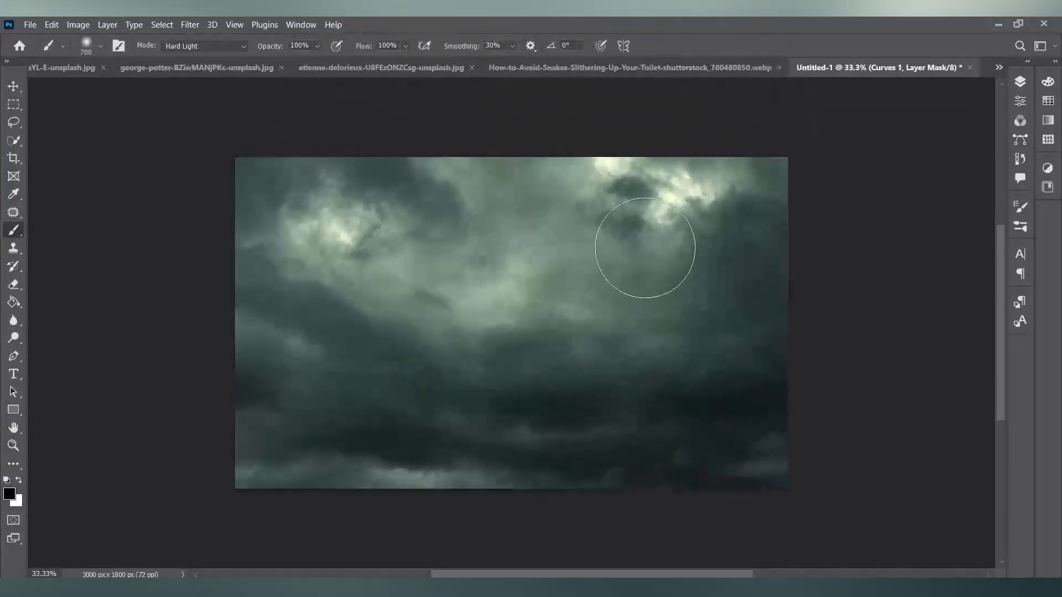
drag(640, 249, 633, 273)
key(bracketright)
key(bracketright)
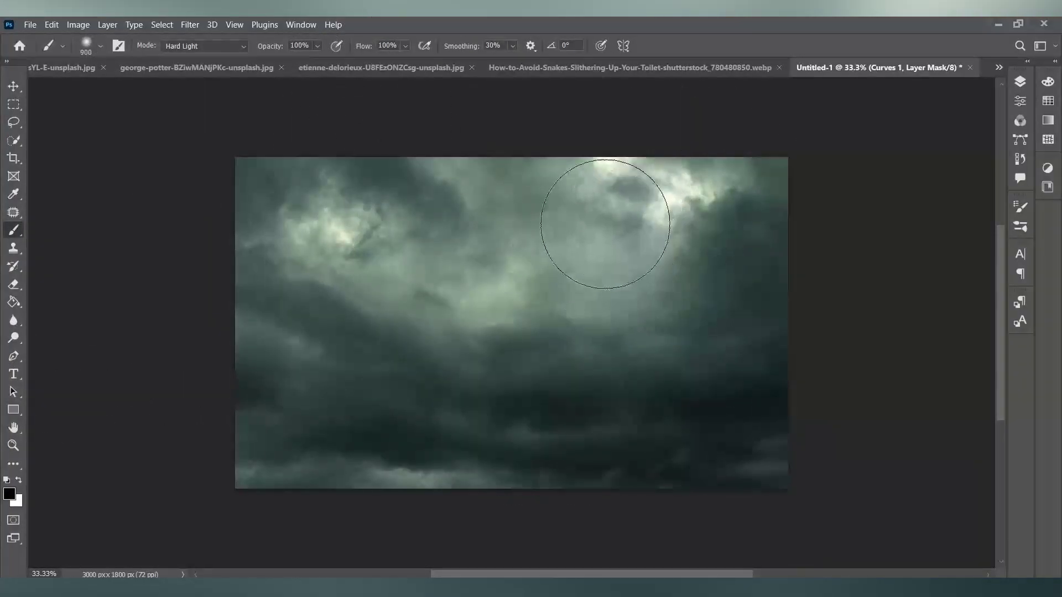
drag(609, 220, 633, 225)
key(bracketright)
key(bracketright)
drag(660, 296, 735, 211)
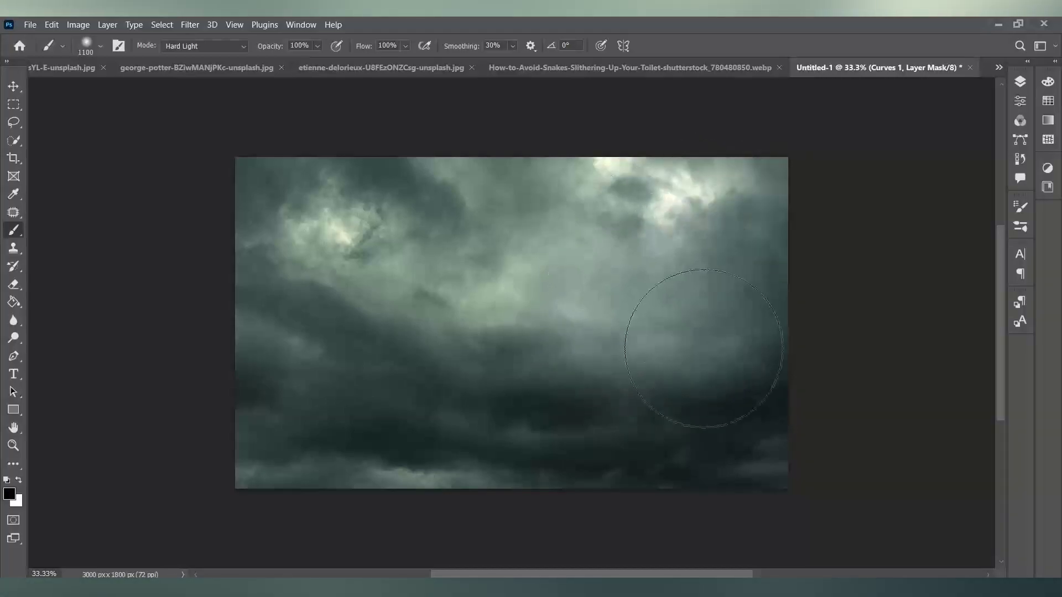
drag(726, 388, 581, 363)
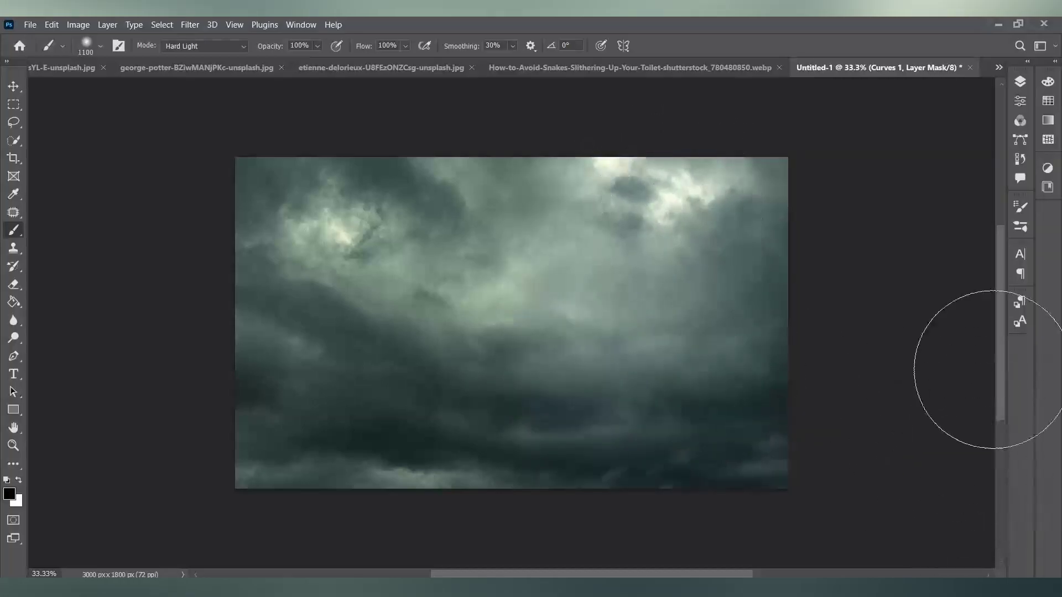
click(15, 91)
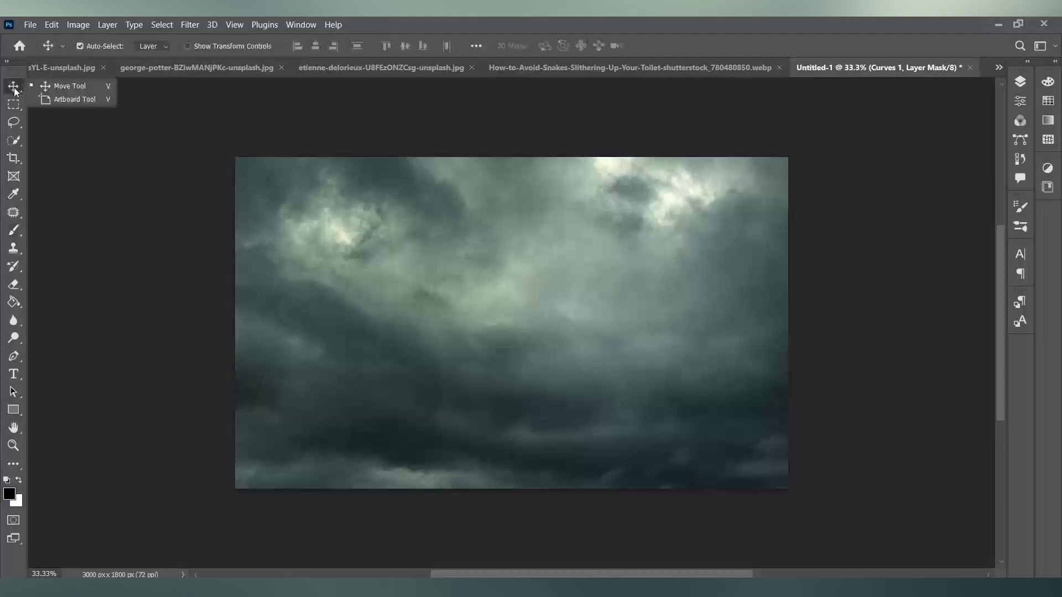
click(1021, 83)
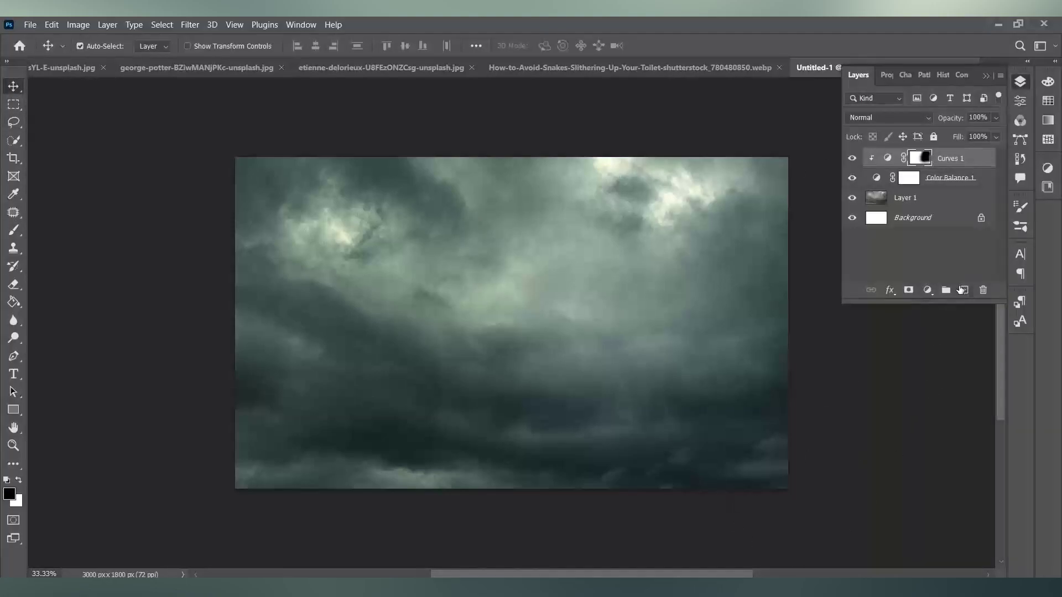
Add a Levels adjustment with lowered output whites and slightly changed Blue output shadows.
click(928, 290)
click(961, 360)
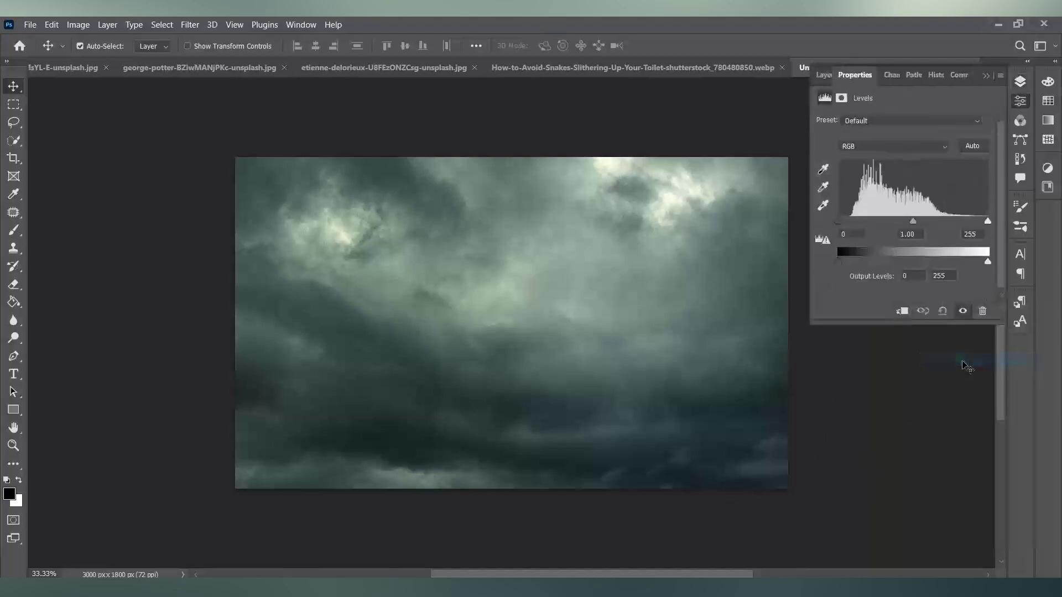
drag(987, 263, 976, 263)
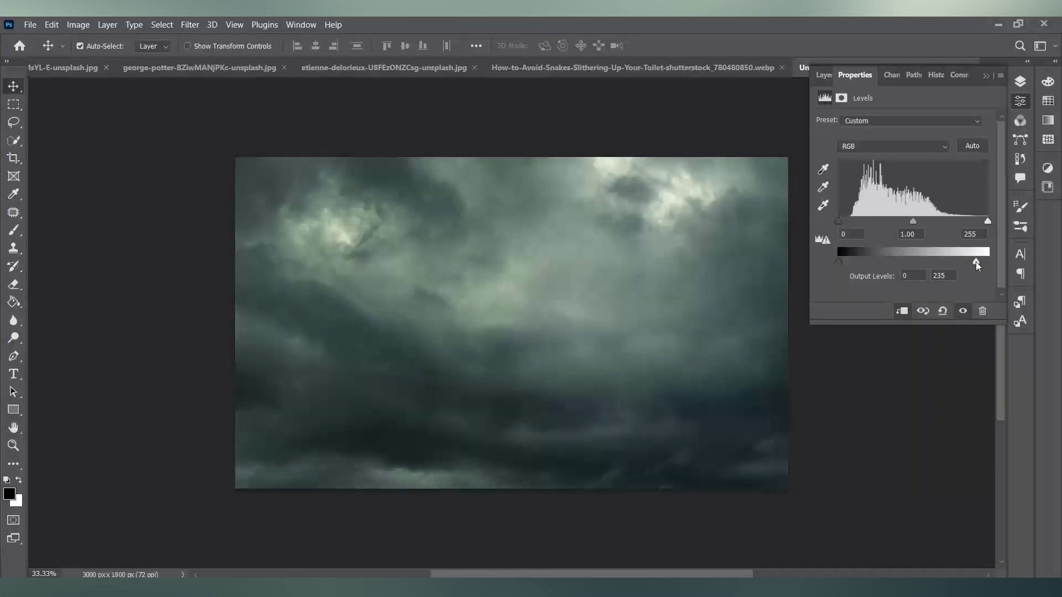
click(893, 146)
click(863, 195)
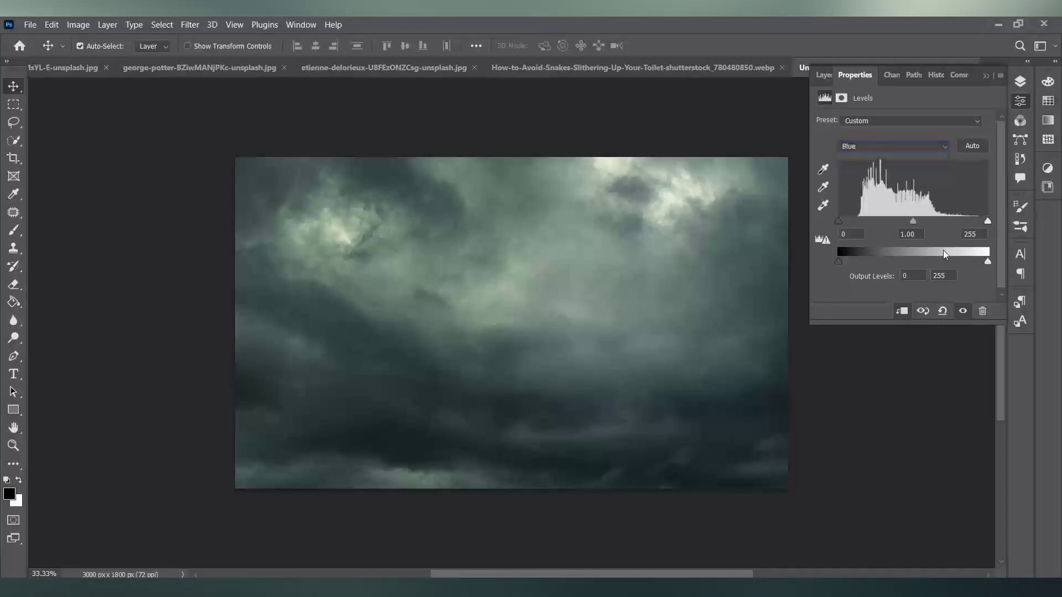
drag(850, 262, 847, 262)
click(1021, 101)
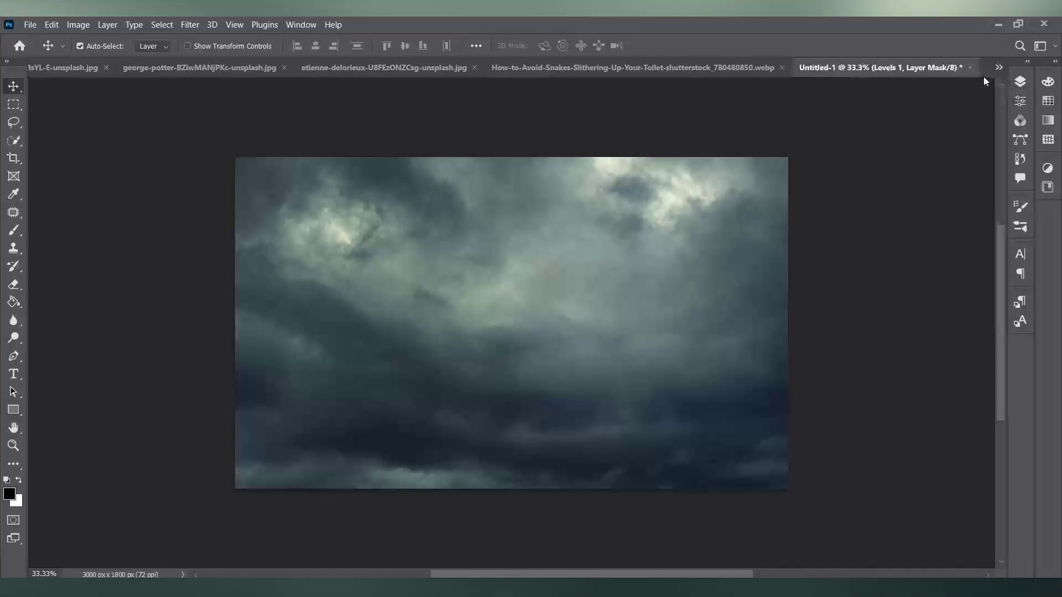
Brush the Levels mask over the upper-right sky, then bring up the mossy rock photo.
click(14, 232)
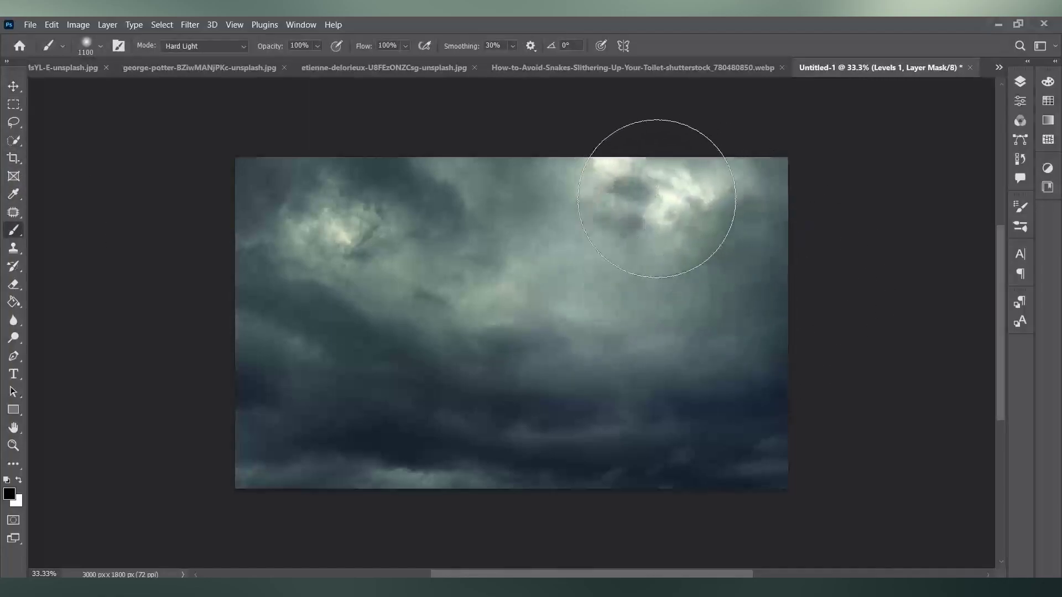
mouse_move(656, 198)
mouse_down()
mouse_move(683, 325)
mouse_move(645, 173)
mouse_move(664, 240)
mouse_move(715, 220)
mouse_up()
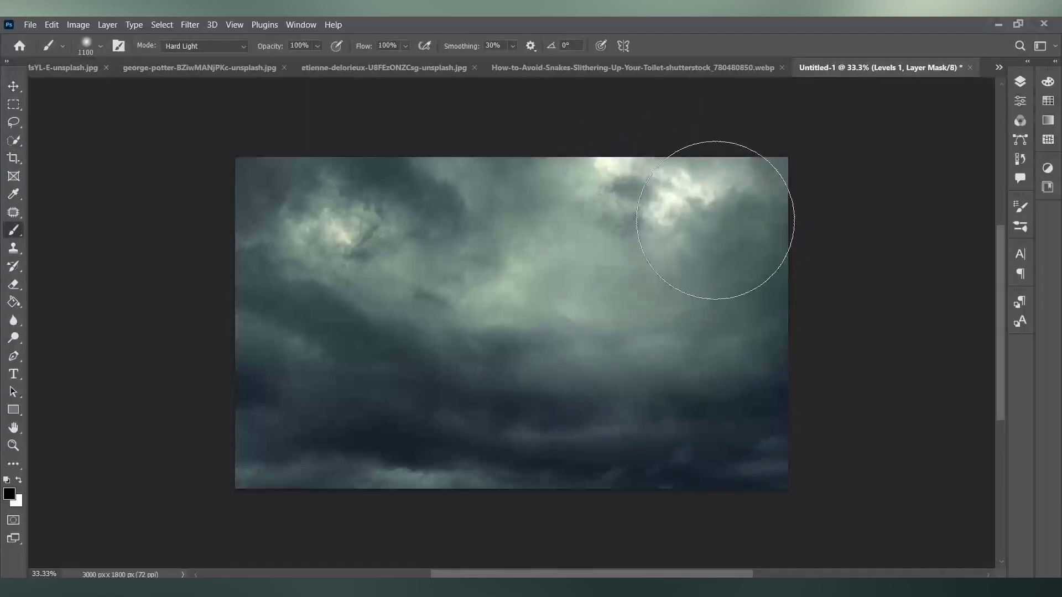
click(14, 88)
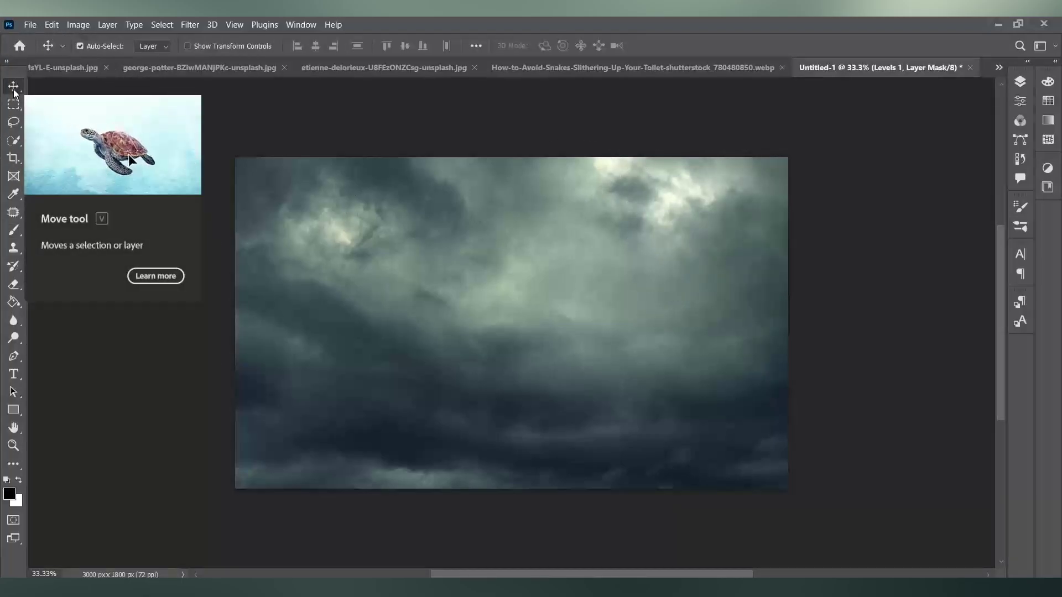
click(232, 67)
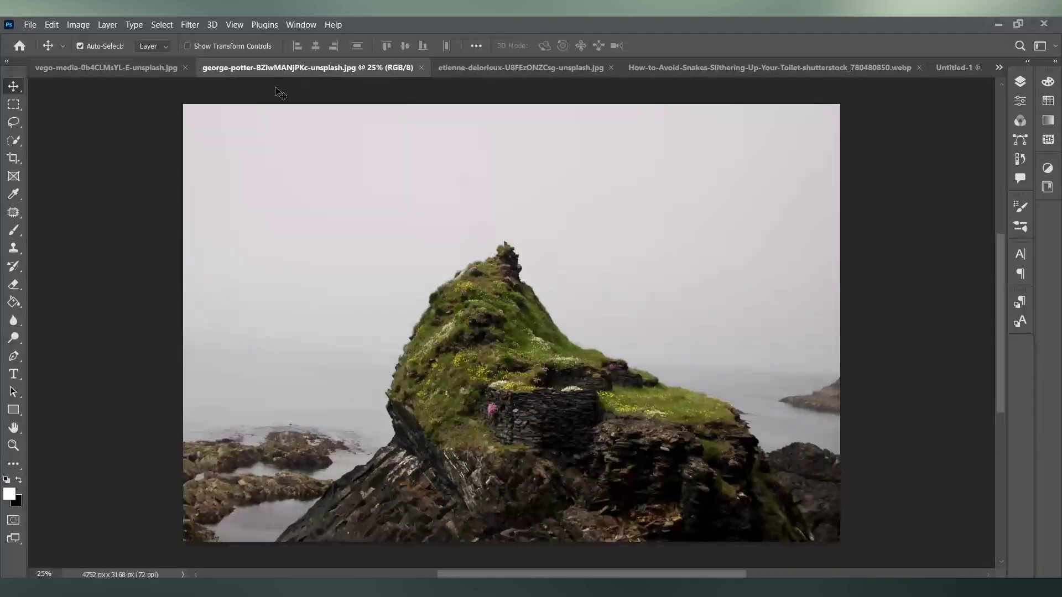
Quick-select the ridge and meadow in the alpine photo, including the lower-left corner.
click(478, 71)
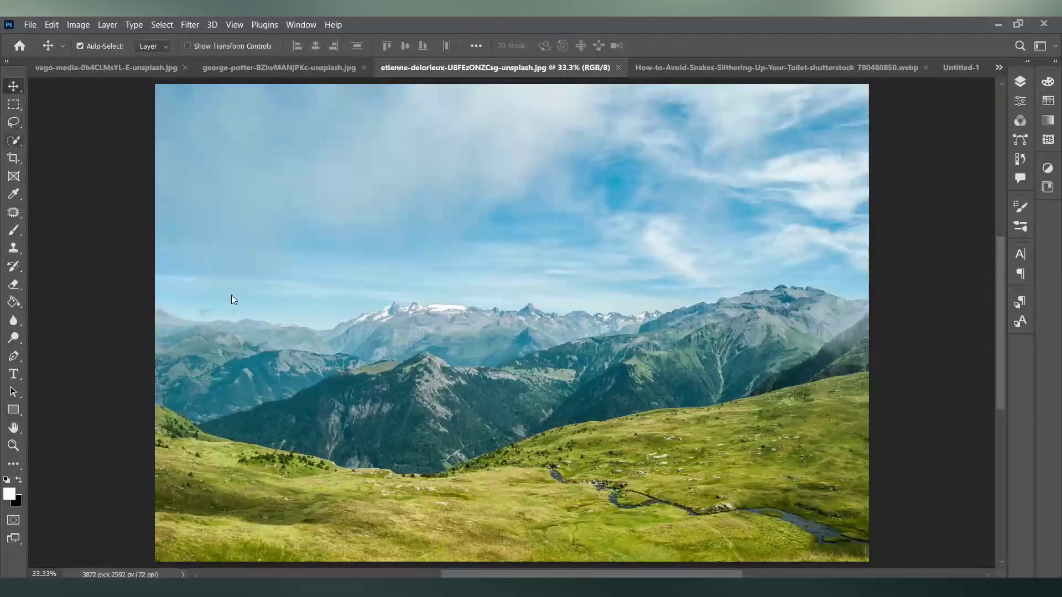
key(w)
mouse_move(252, 423)
mouse_down()
mouse_move(545, 375)
mouse_move(844, 513)
mouse_move(597, 487)
mouse_move(542, 514)
mouse_move(388, 495)
mouse_move(337, 514)
mouse_move(267, 515)
mouse_up()
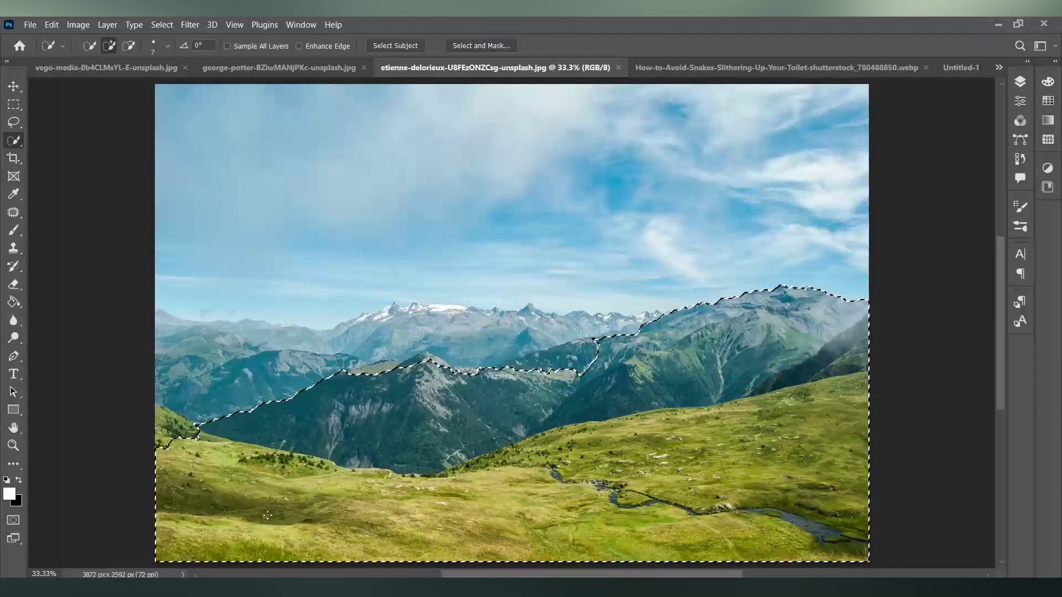
click(149, 427)
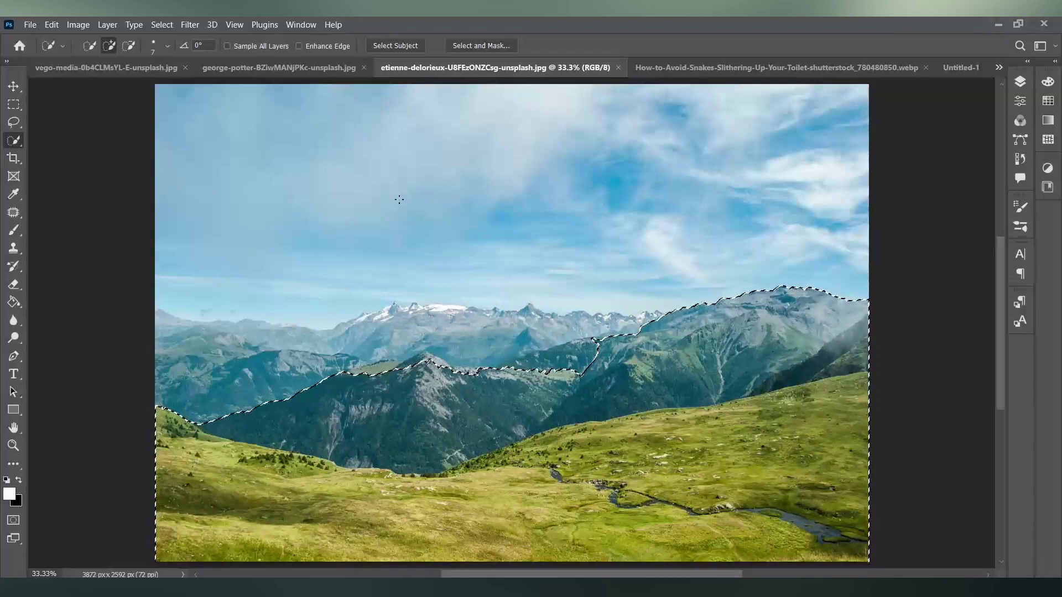
Paste the meadow into the storm composite and place it in the lower right.
click(960, 67)
key(ctrl+v)
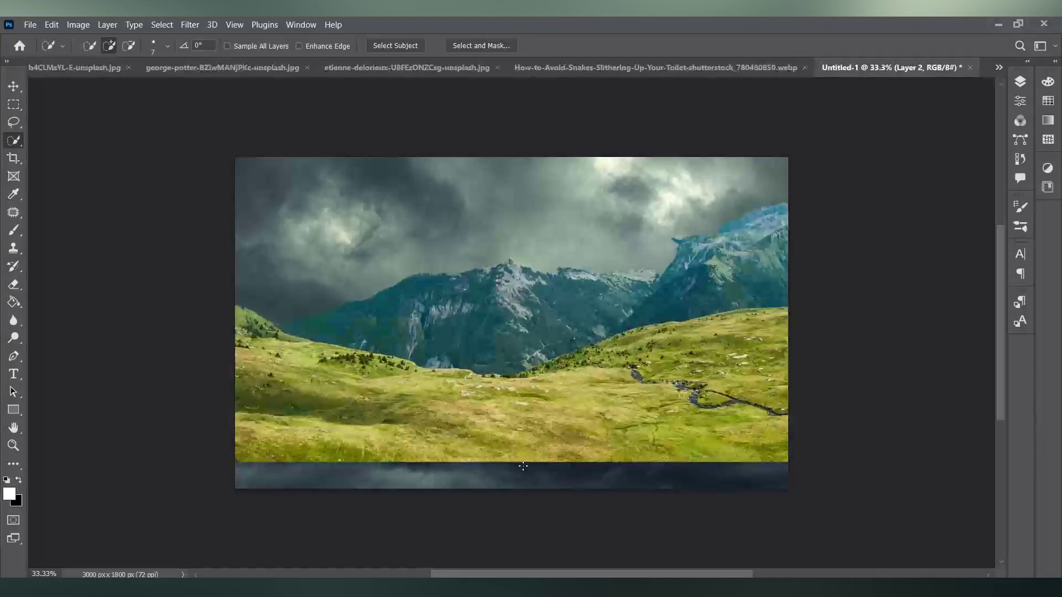
click(14, 86)
drag(582, 394, 785, 421)
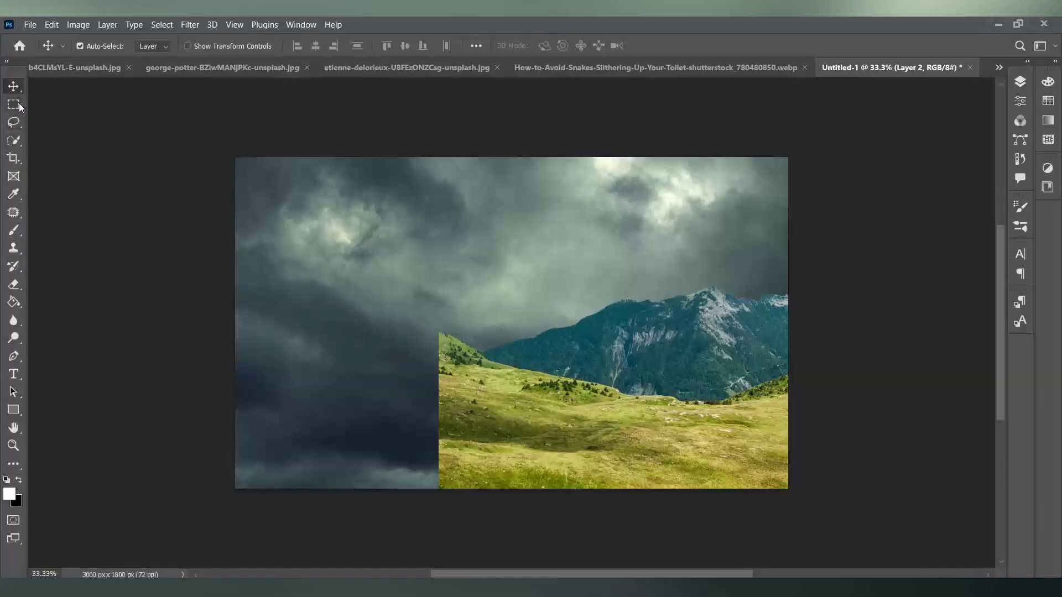
Select and remove the straight strip along the meadow's left edge.
click(13, 140)
mouse_move(456, 354)
mouse_down()
mouse_move(466, 422)
mouse_move(522, 484)
mouse_up()
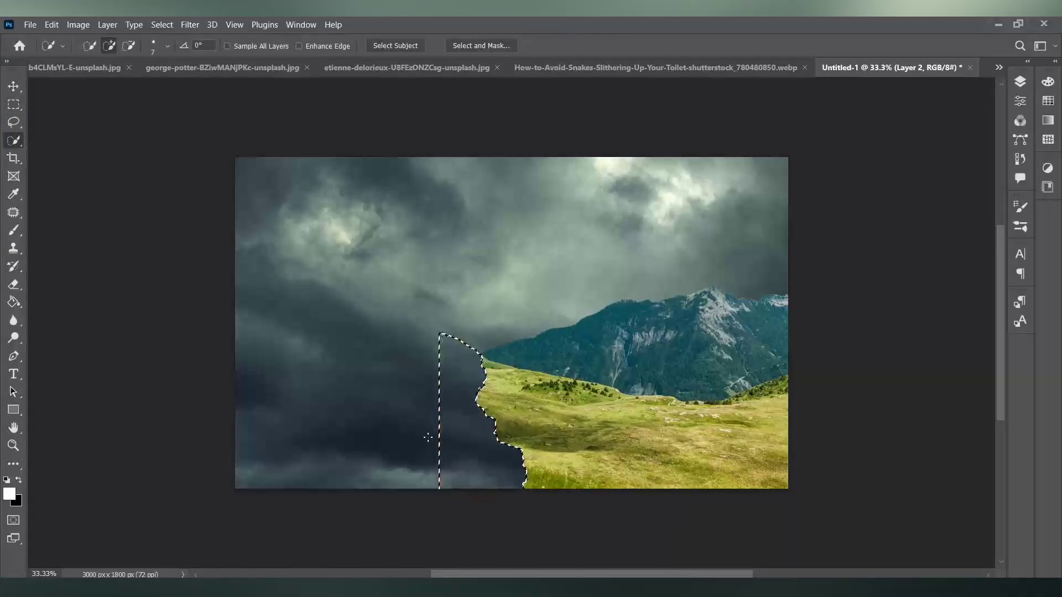
key(ctrl+d)
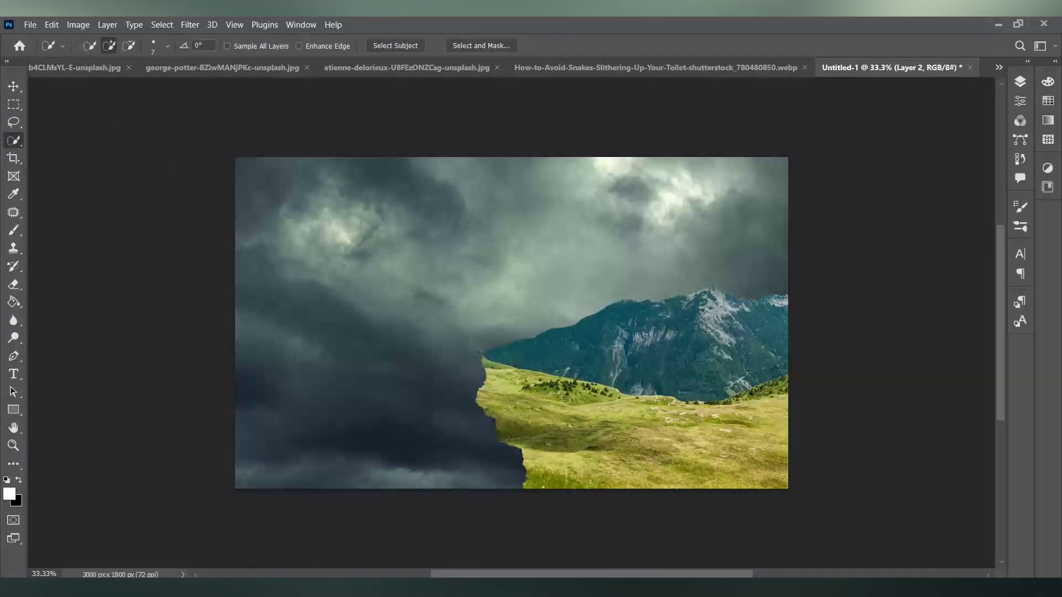
Move the meadow layer down and to the left over the clouds.
key(v)
mouse_move(629, 378)
mouse_down()
mouse_move(622, 390)
mouse_move(644, 388)
mouse_up()
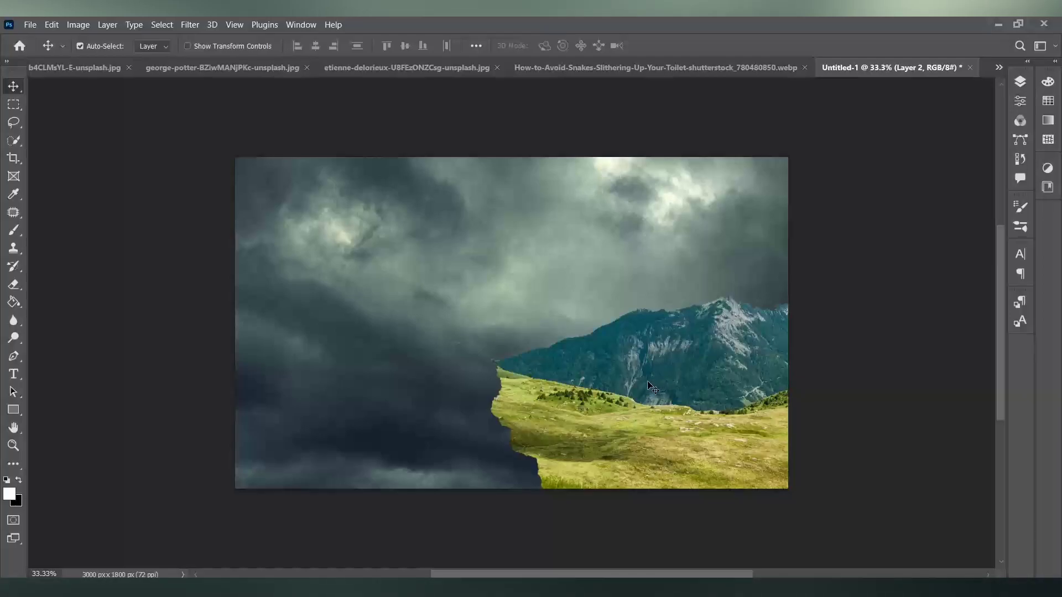
drag(573, 421, 527, 423)
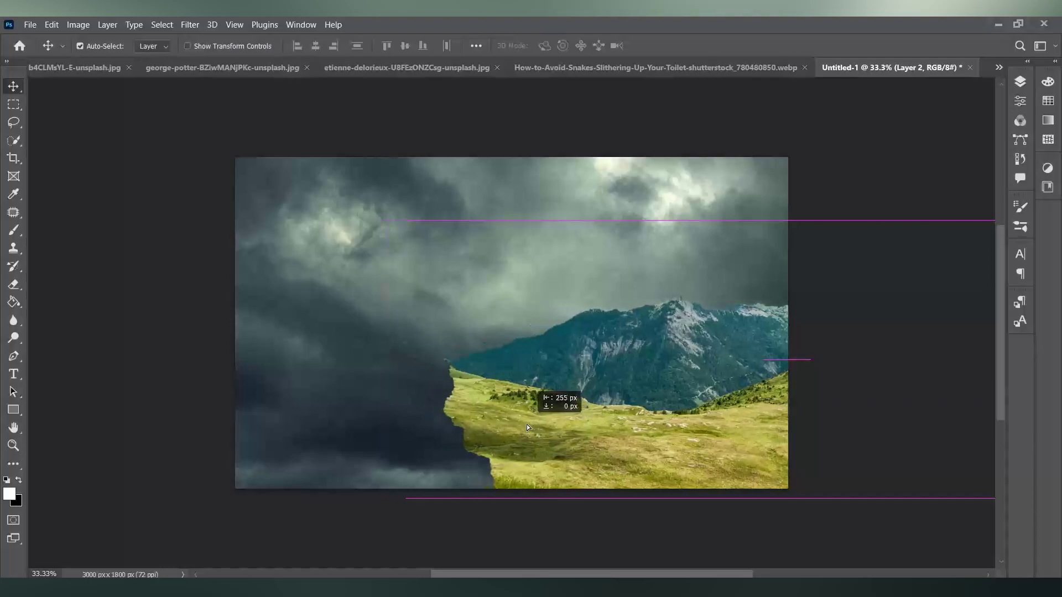
drag(527, 424, 538, 403)
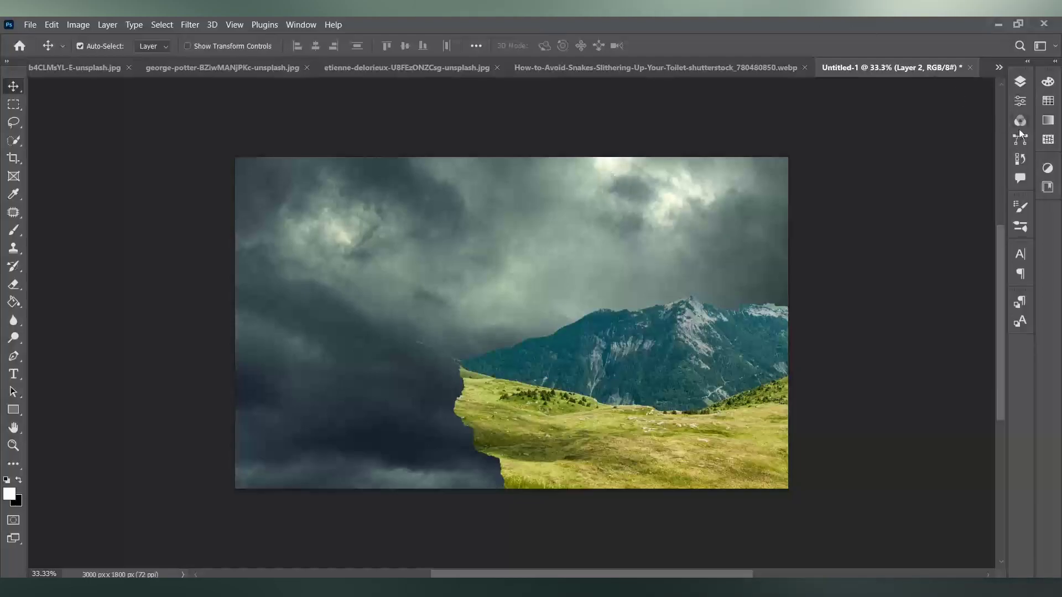
Add a mask to Layer 2 and paint away the meadow's hard lower-left edge.
click(1020, 102)
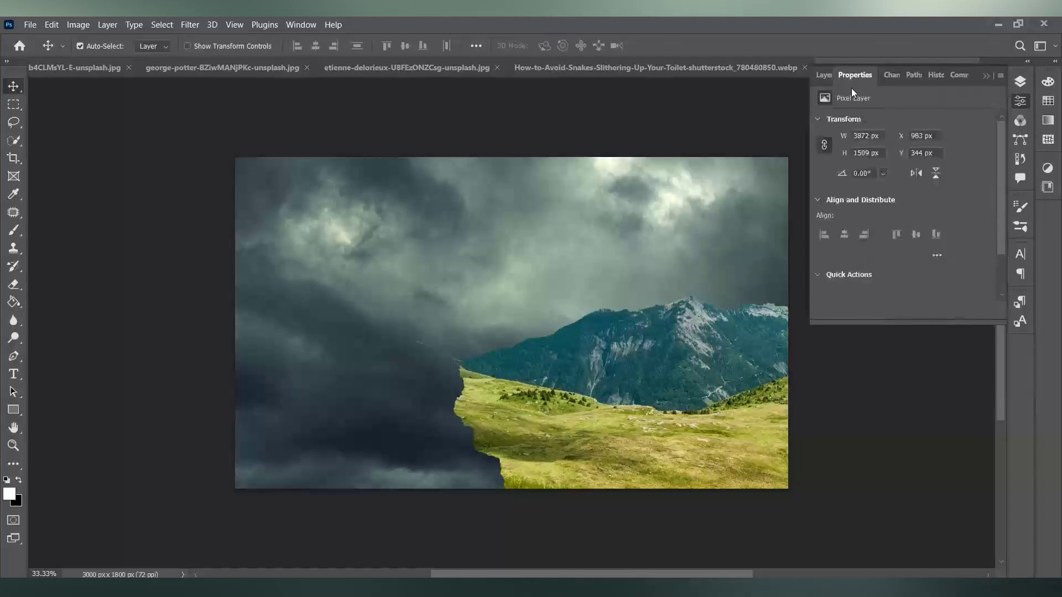
click(823, 77)
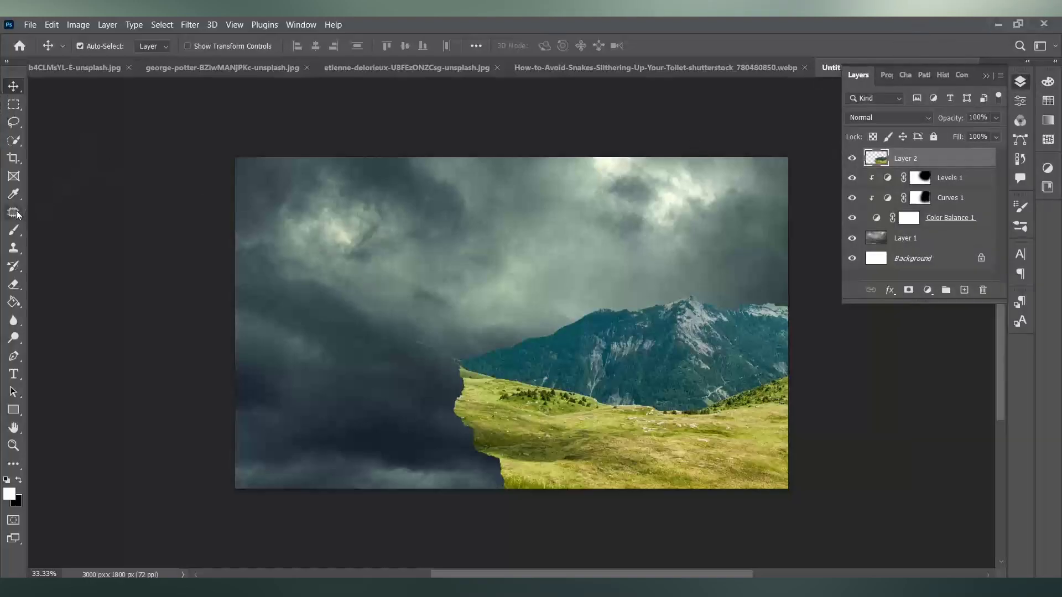
click(14, 230)
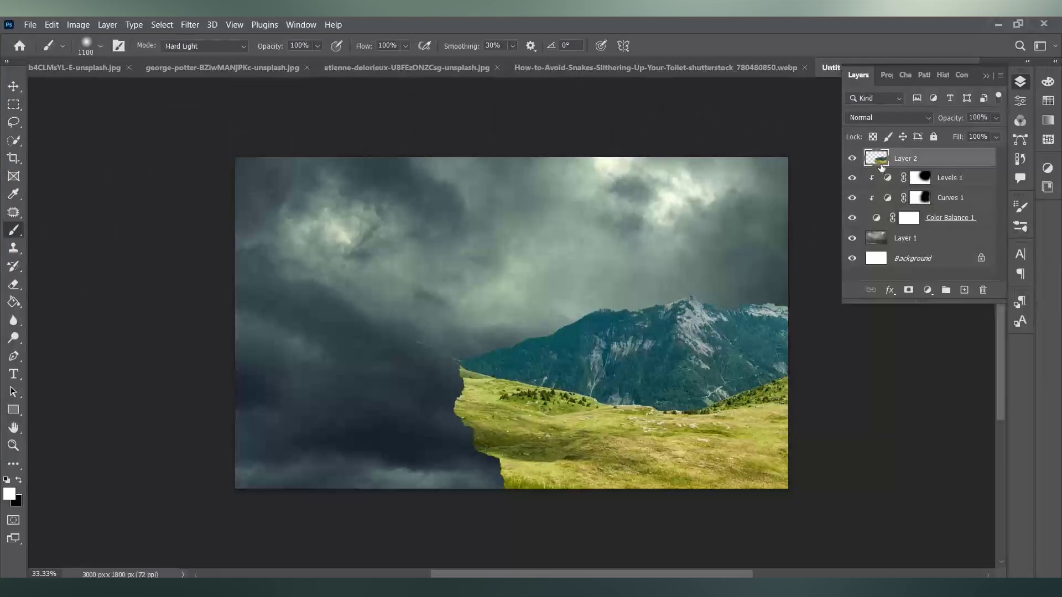
click(909, 291)
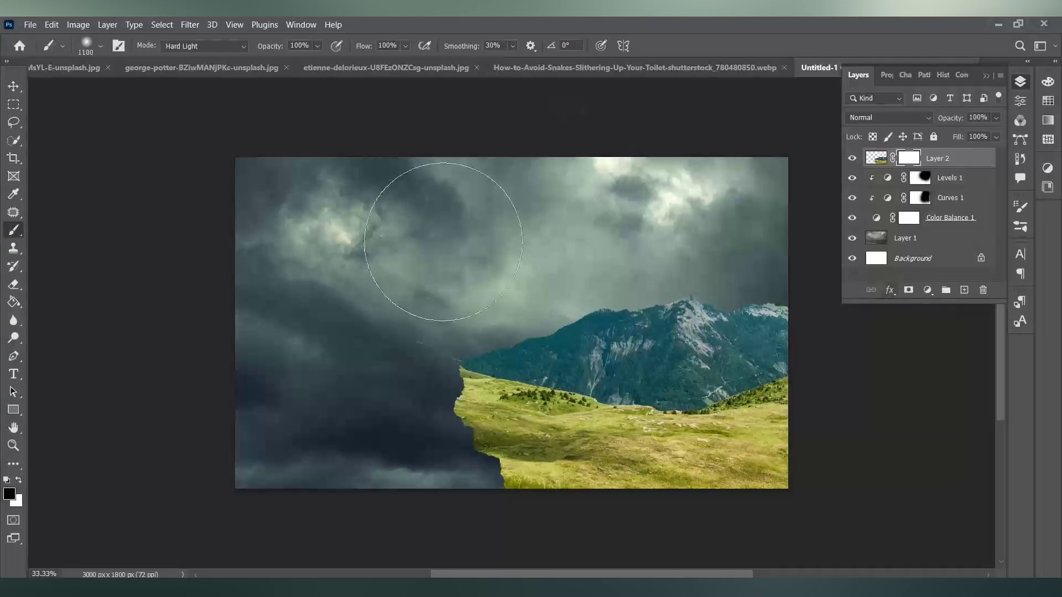
mouse_move(398, 439)
mouse_down()
mouse_move(458, 540)
mouse_move(397, 330)
mouse_move(486, 524)
mouse_up()
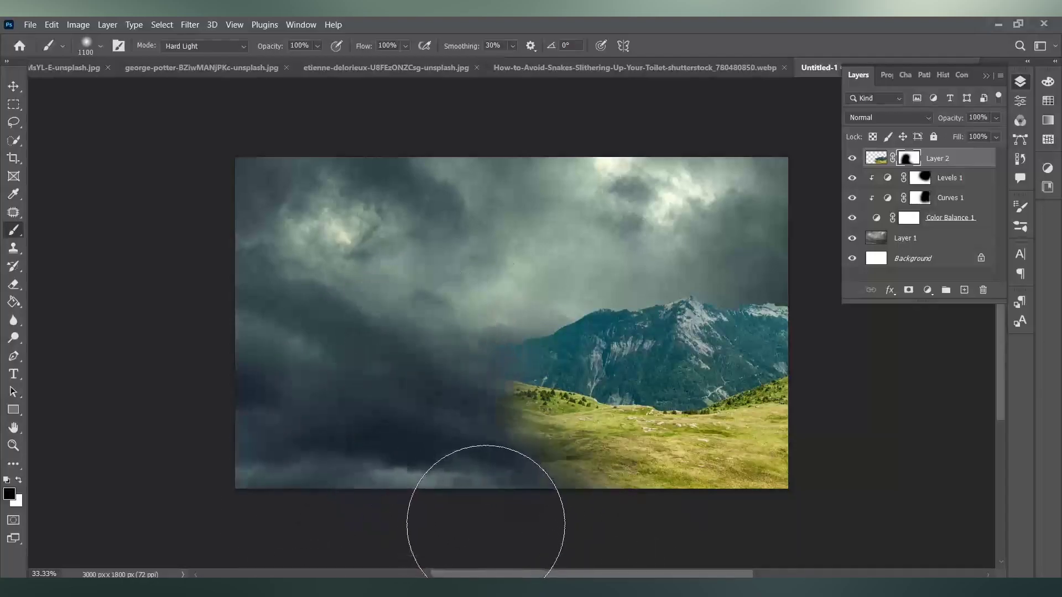
drag(485, 524, 445, 522)
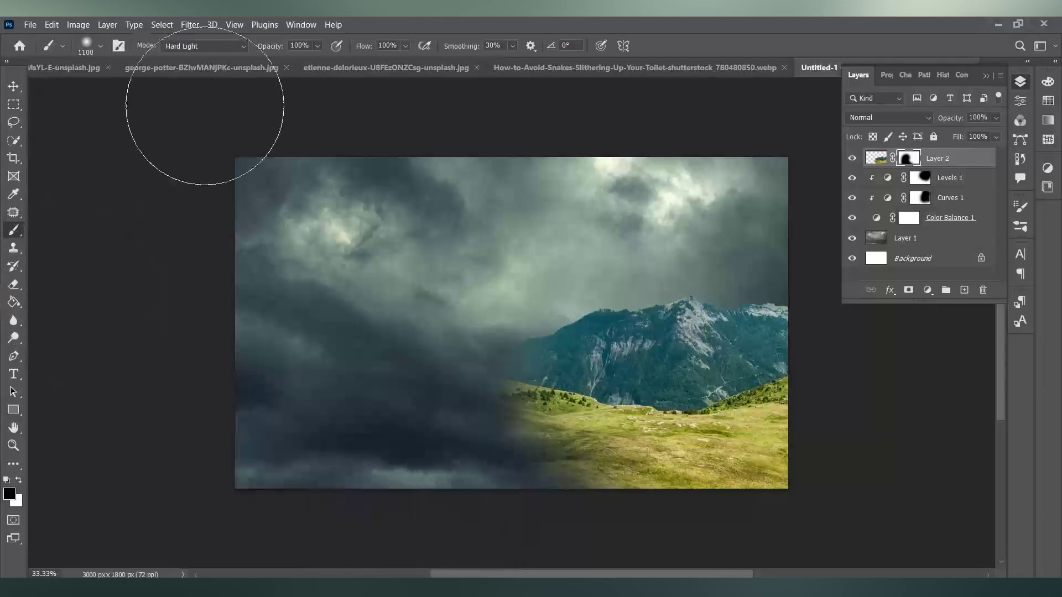
Set the brush to 43% opacity, size 400 and 61% flow, then soften the grass's left edge.
click(317, 45)
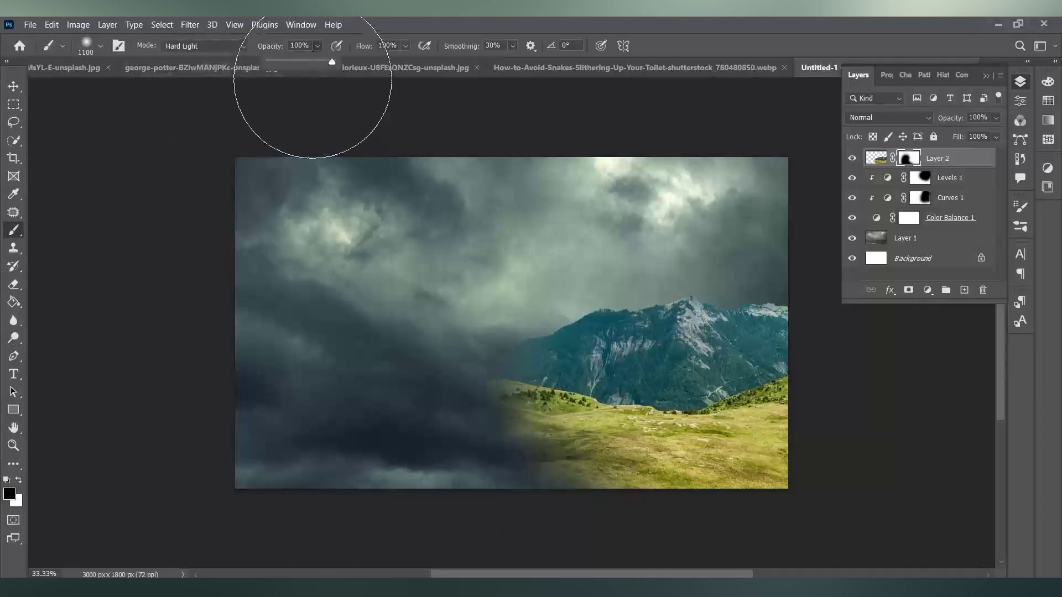
drag(332, 61, 294, 62)
key(bracketleft)
key(bracketleft)
key(bracketleft)
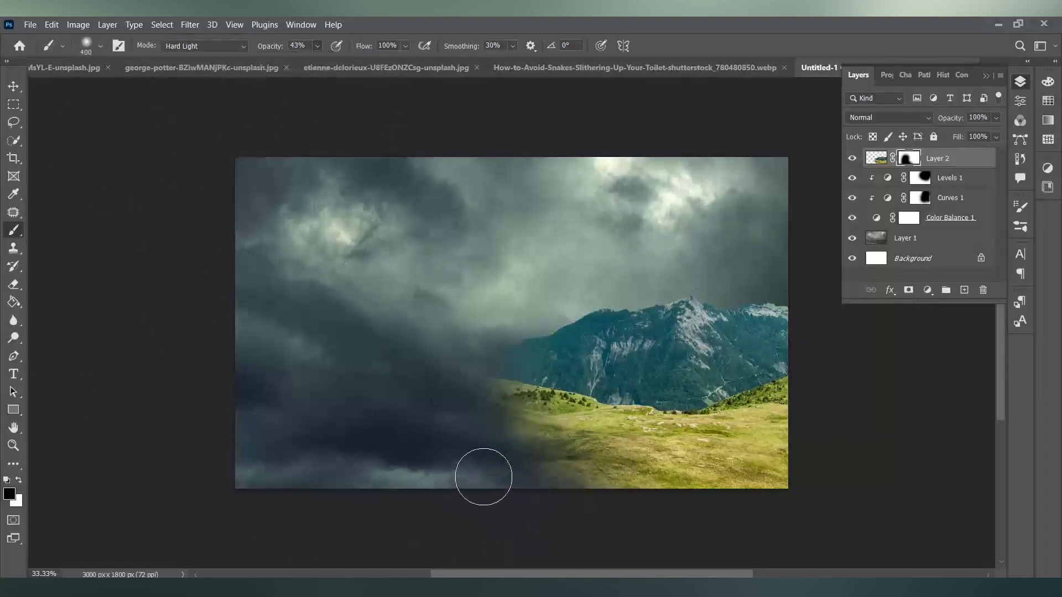
mouse_move(484, 476)
mouse_down()
mouse_move(524, 489)
mouse_move(583, 472)
mouse_move(476, 380)
mouse_move(617, 491)
mouse_up()
click(18, 480)
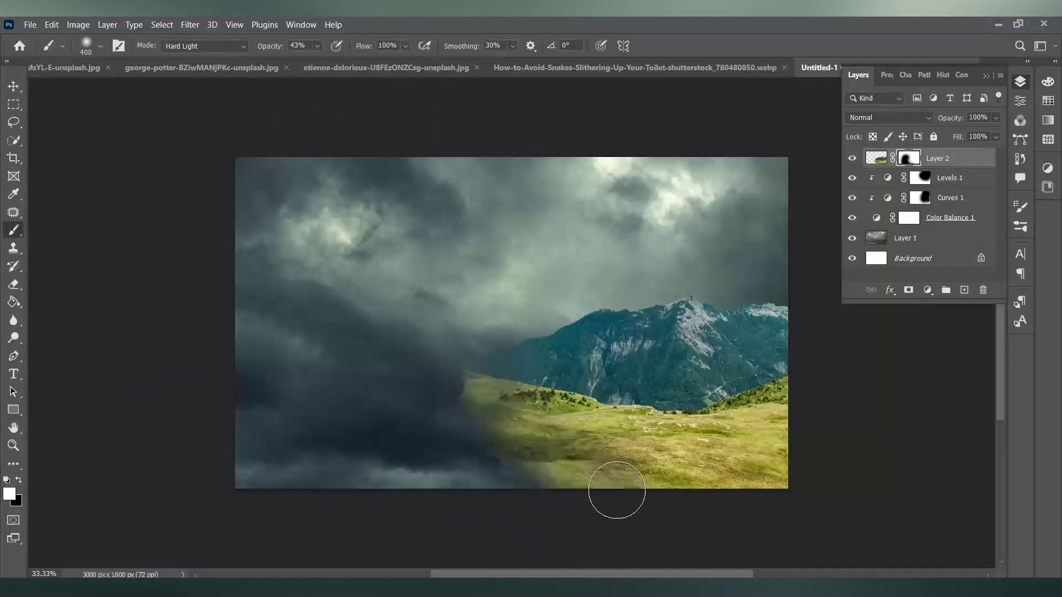
click(18, 480)
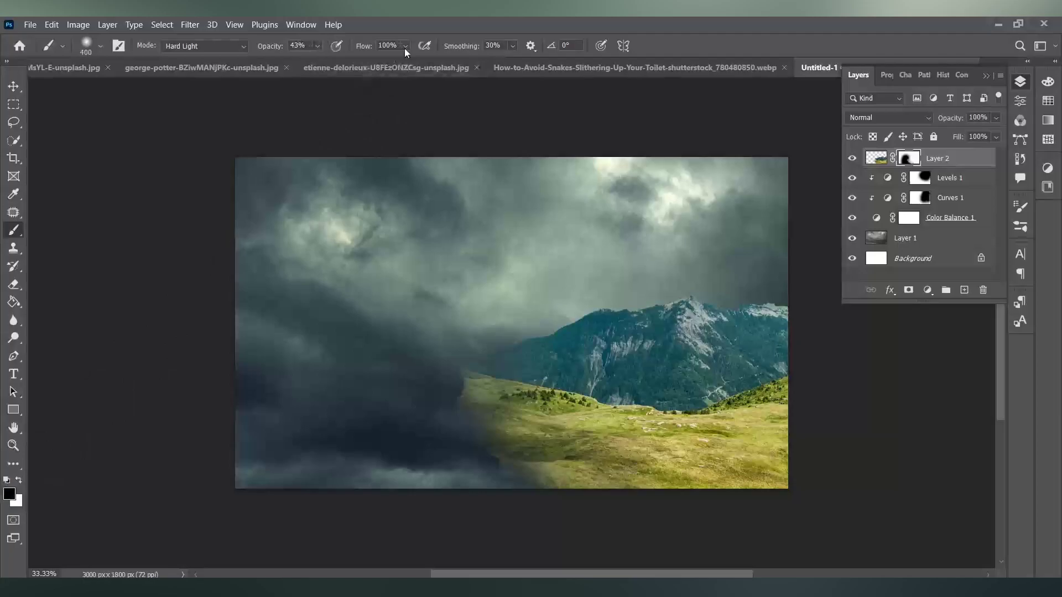
drag(404, 48, 397, 70)
mouse_move(476, 476)
mouse_down()
mouse_move(465, 374)
mouse_move(509, 482)
mouse_move(540, 495)
mouse_move(451, 441)
mouse_move(446, 466)
mouse_up()
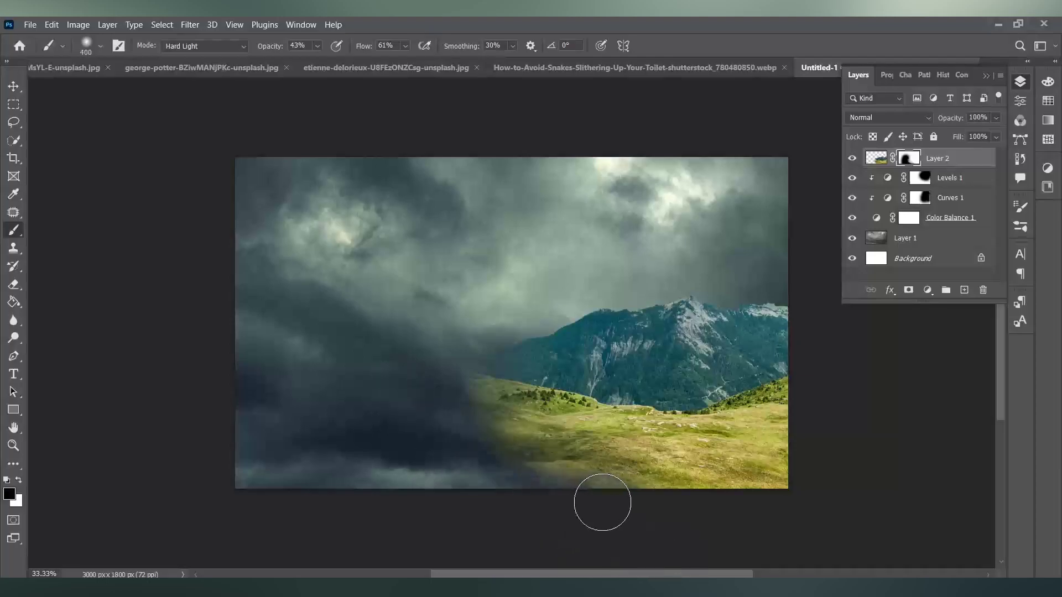
Fade more grass along the bottom and left edges and the mountain's left flank.
drag(602, 503, 501, 472)
drag(505, 429, 586, 483)
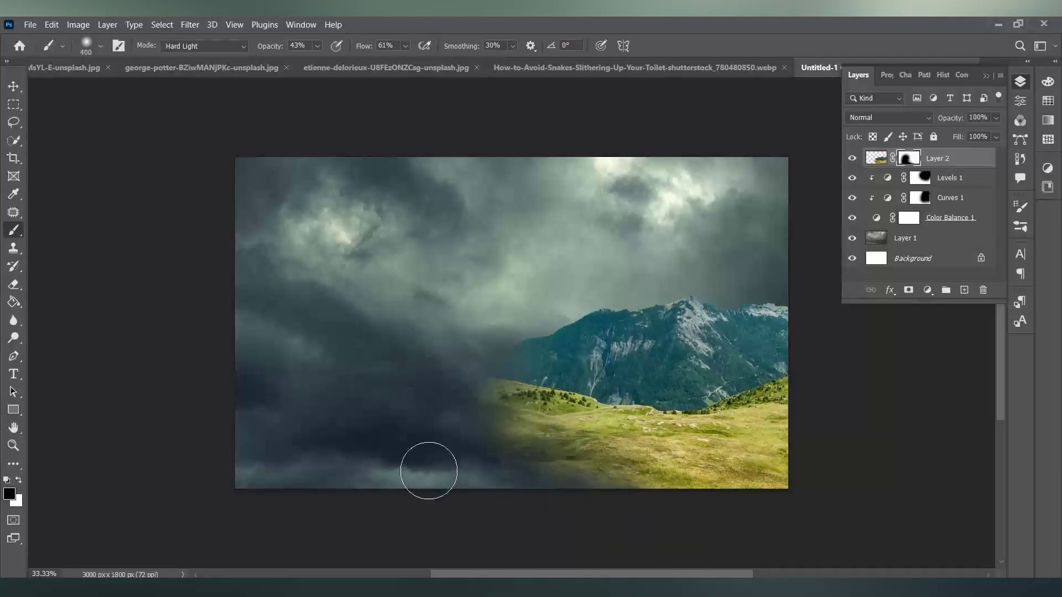
drag(457, 410, 661, 512)
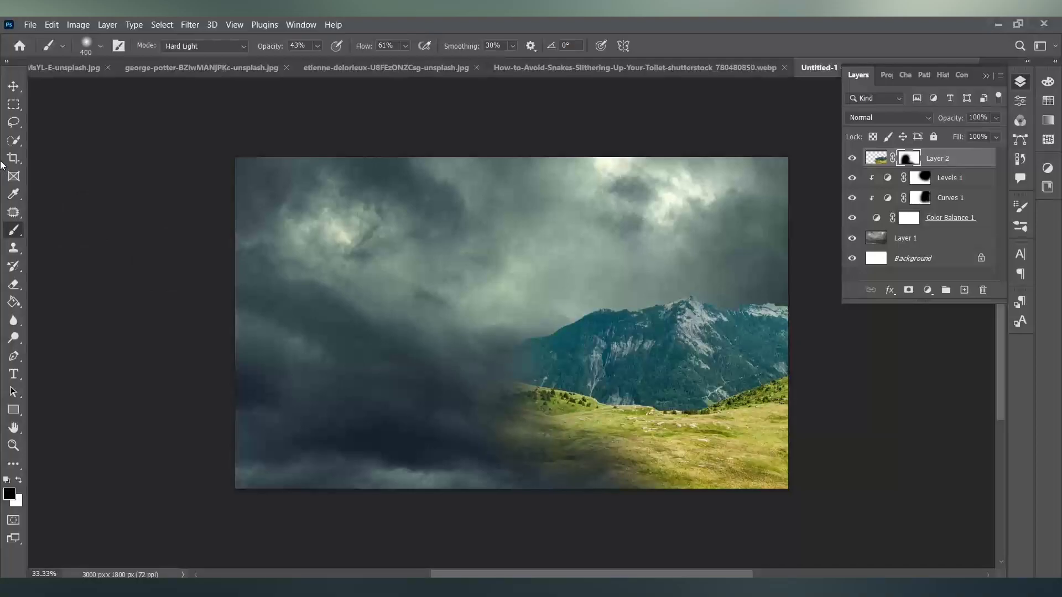
drag(474, 367, 641, 501)
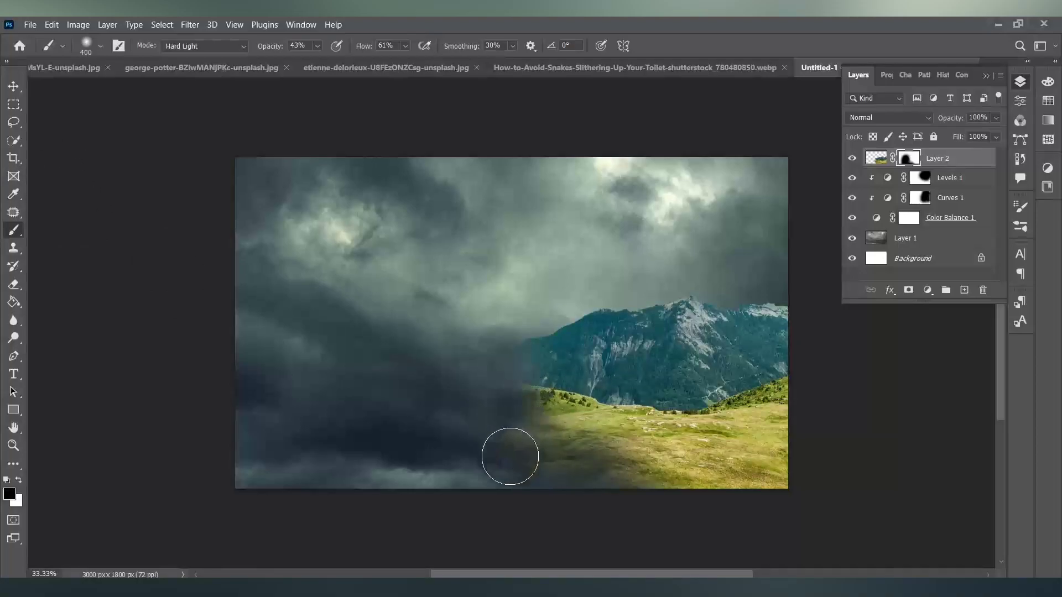
mouse_move(524, 472)
mouse_down()
mouse_move(574, 465)
mouse_move(505, 351)
mouse_move(511, 332)
mouse_up()
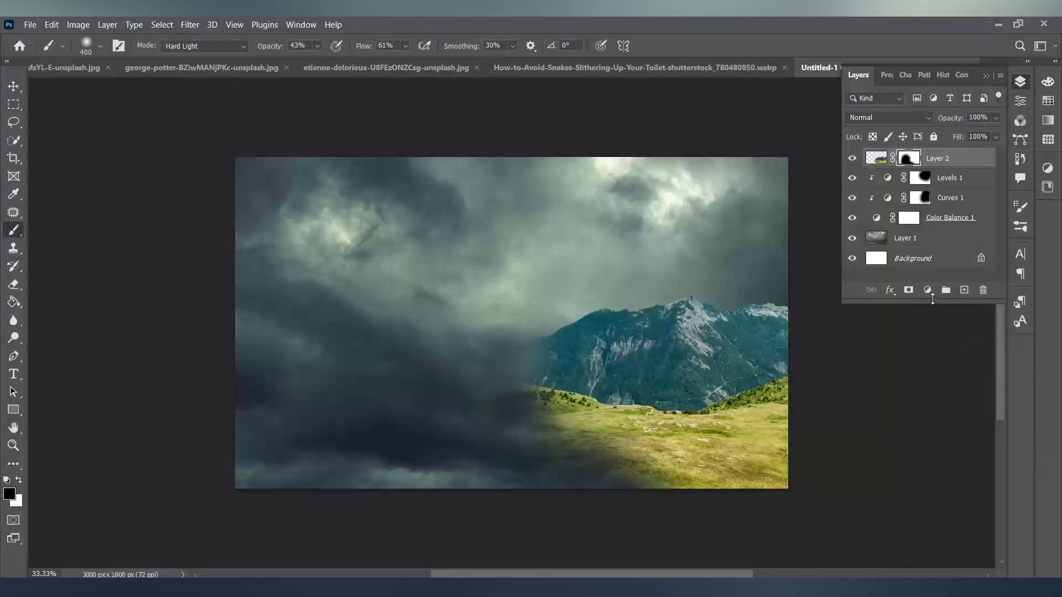
Add a Color Balance adjustment, then delete the unwanted Color Balance 2 layer.
click(929, 289)
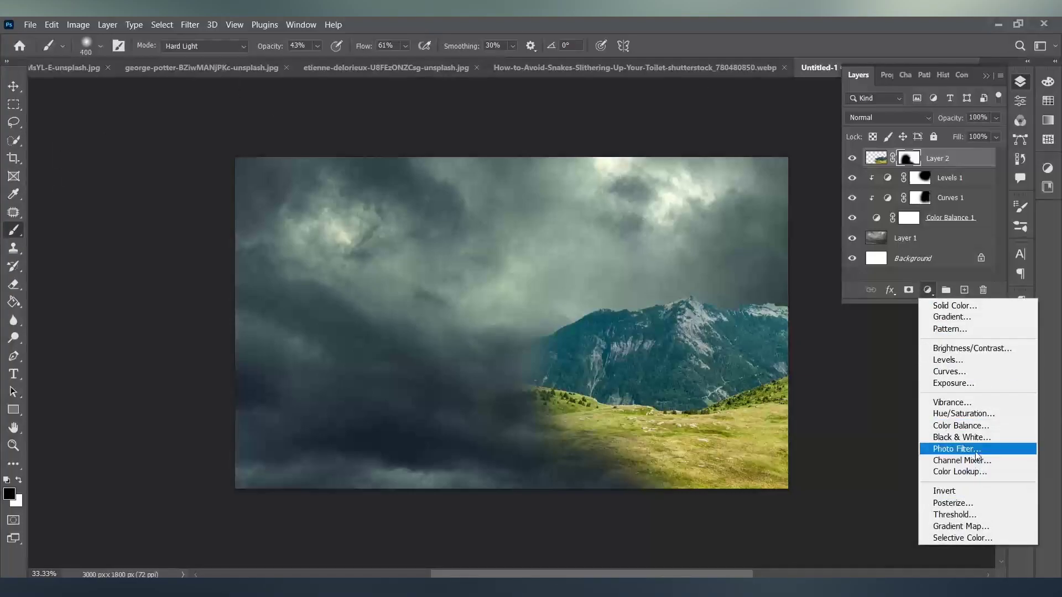
click(965, 426)
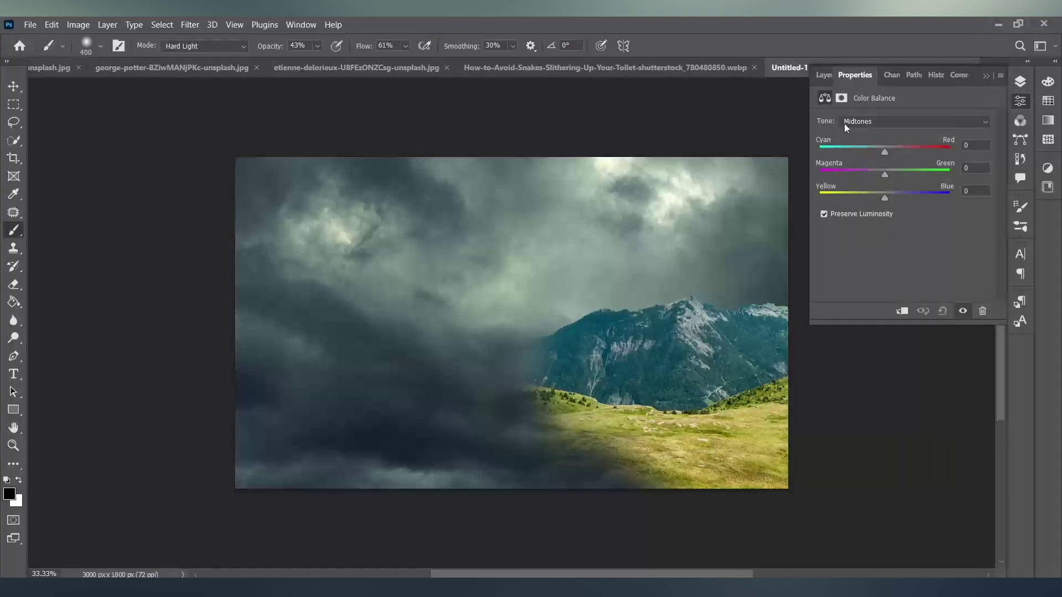
click(823, 75)
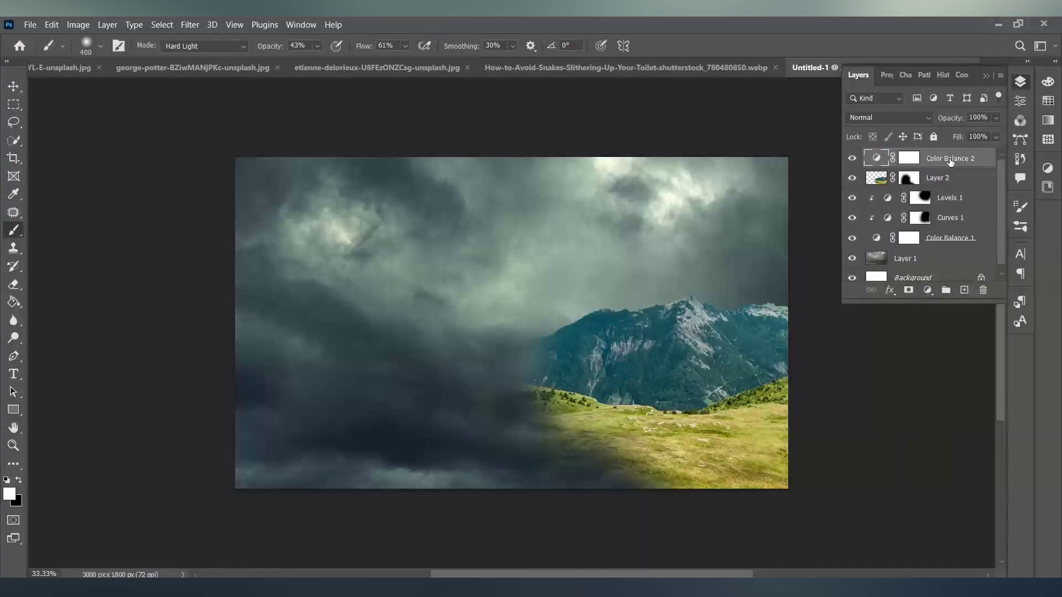
drag(949, 159, 982, 290)
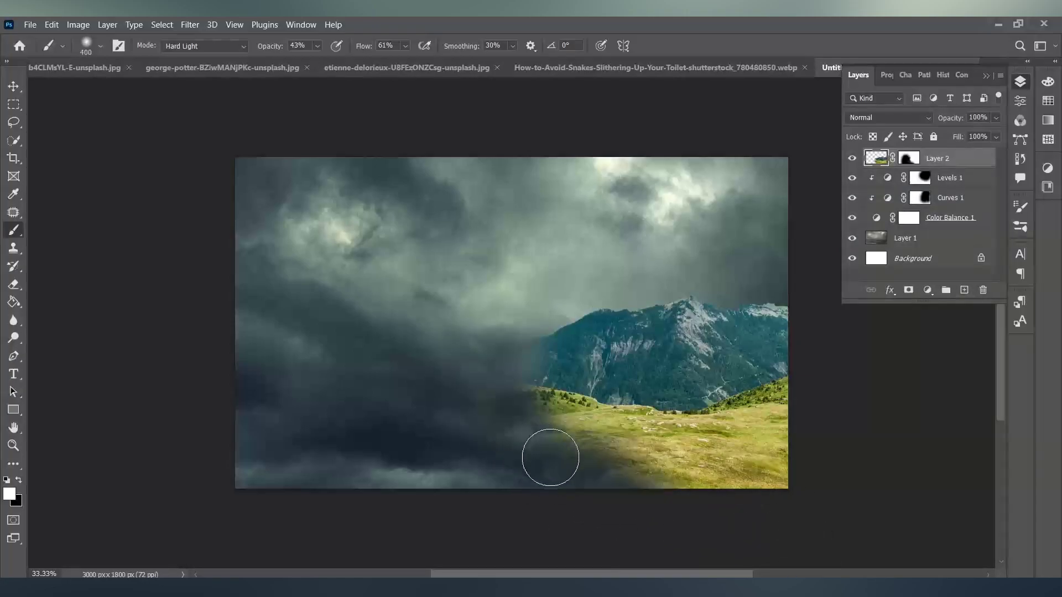
Add a Hue/Saturation adjustment with saturation lowered to -59.
click(927, 290)
click(964, 414)
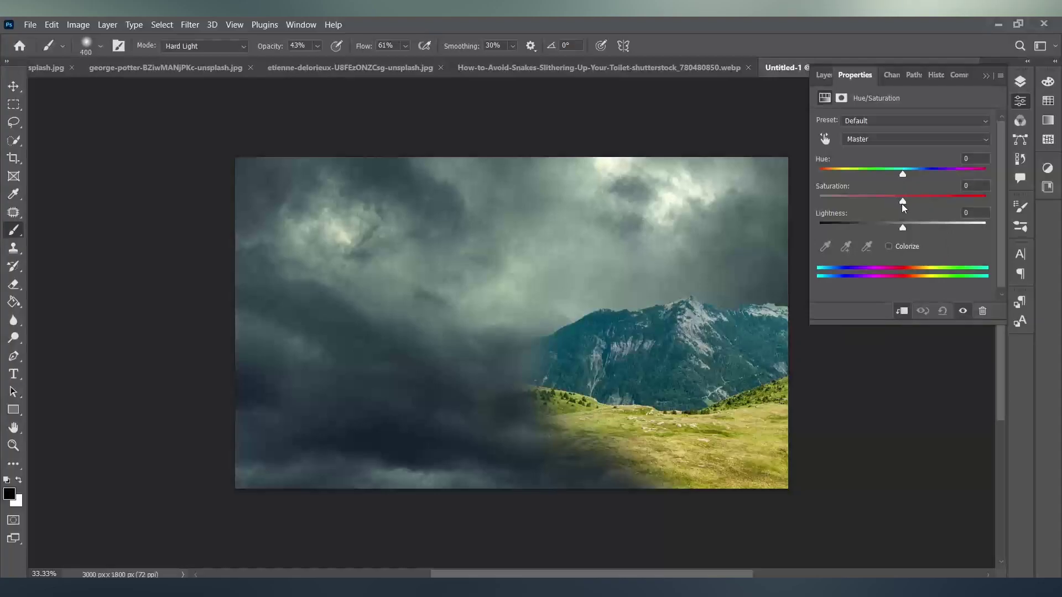
drag(903, 201, 853, 201)
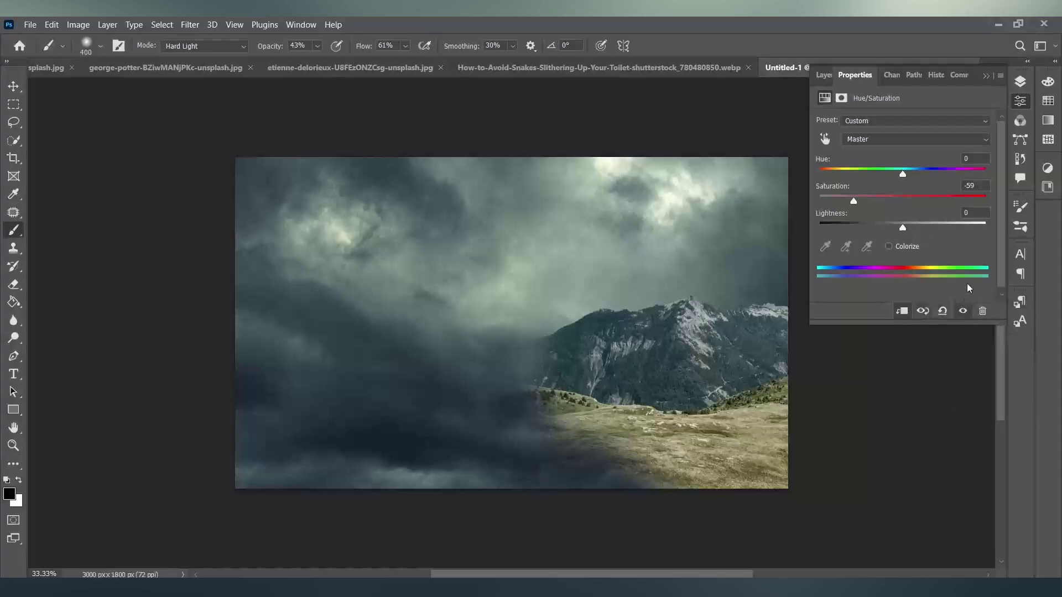
Add a Color Balance layer with Midtones Yellow–Blue +17 and Highlights Yellow–Blue -13.
click(823, 74)
click(927, 290)
click(962, 425)
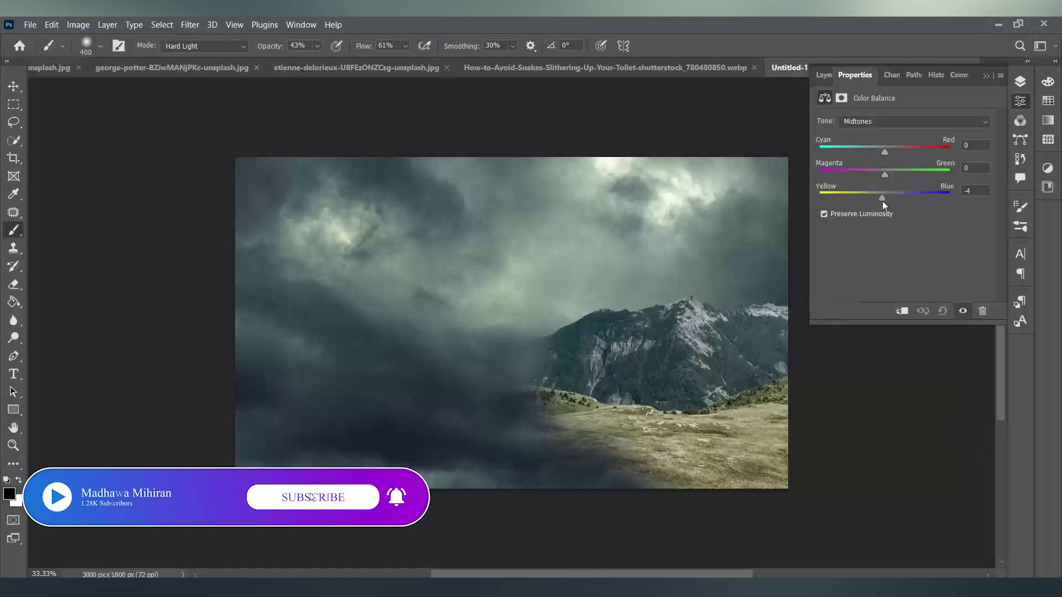
drag(884, 200, 895, 201)
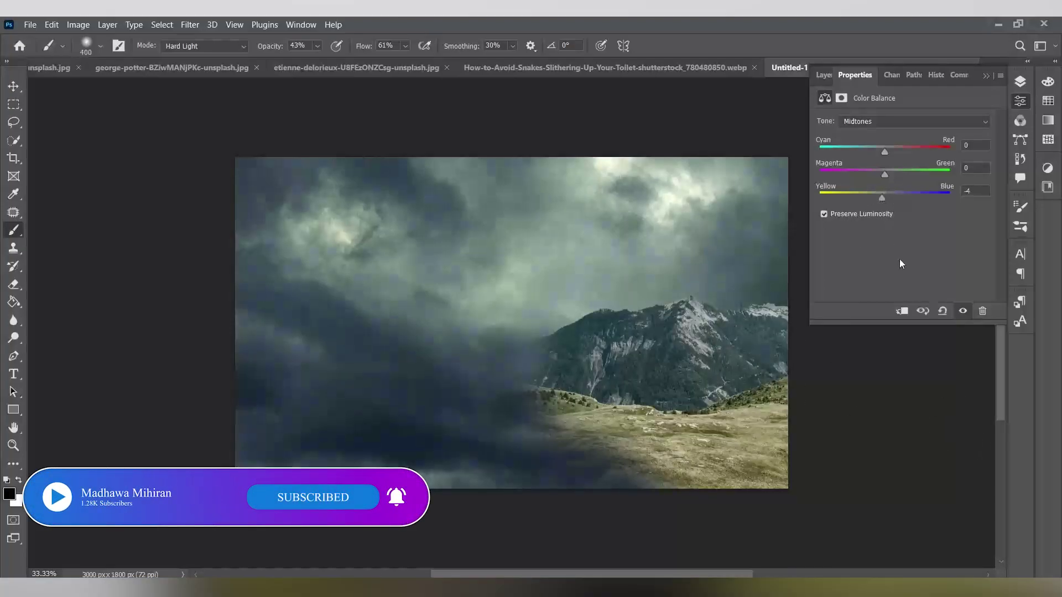
click(943, 310)
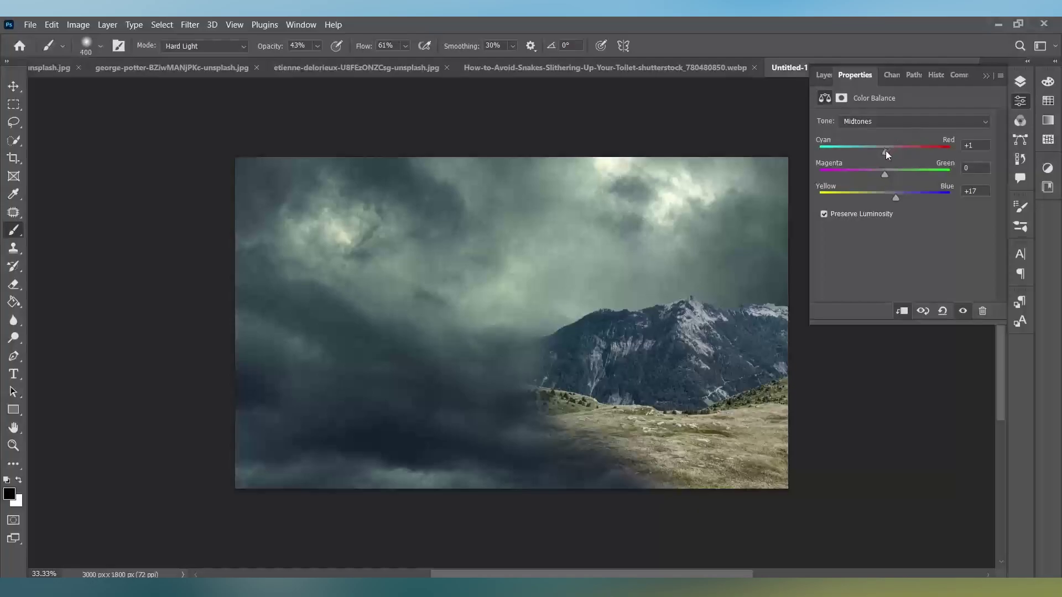
click(875, 121)
click(874, 132)
drag(885, 197, 876, 200)
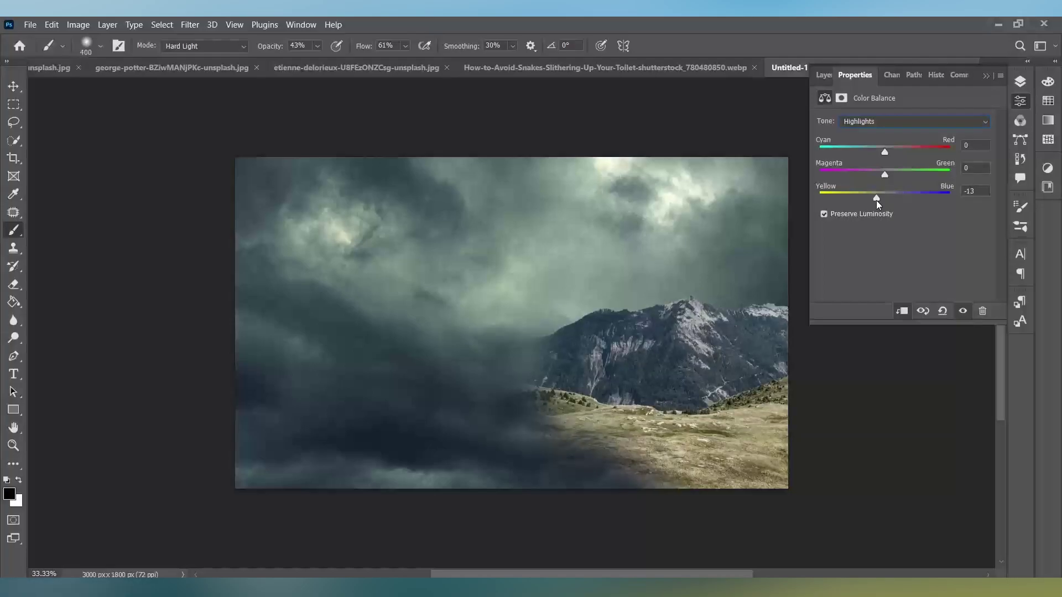
click(824, 75)
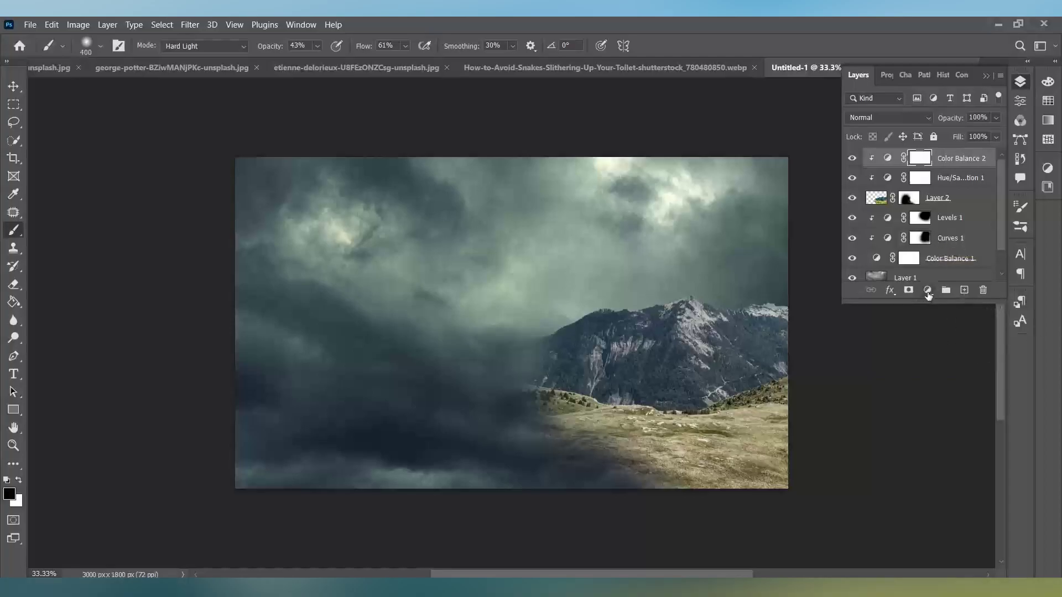
Add a clipped Curves layer, raising the RGB curve and pulling the Blue channel curve down.
click(929, 292)
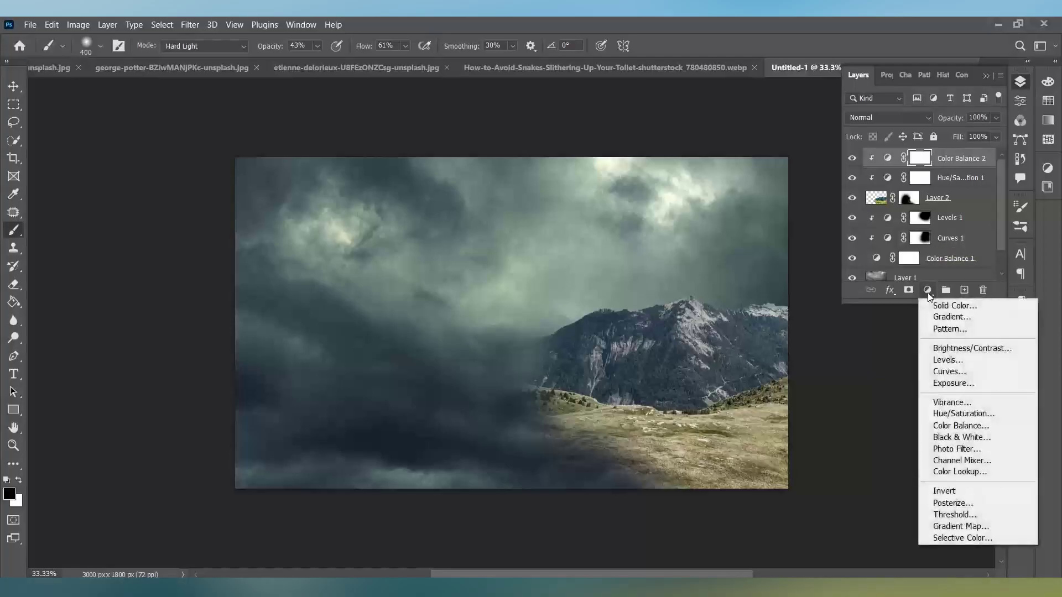
click(954, 370)
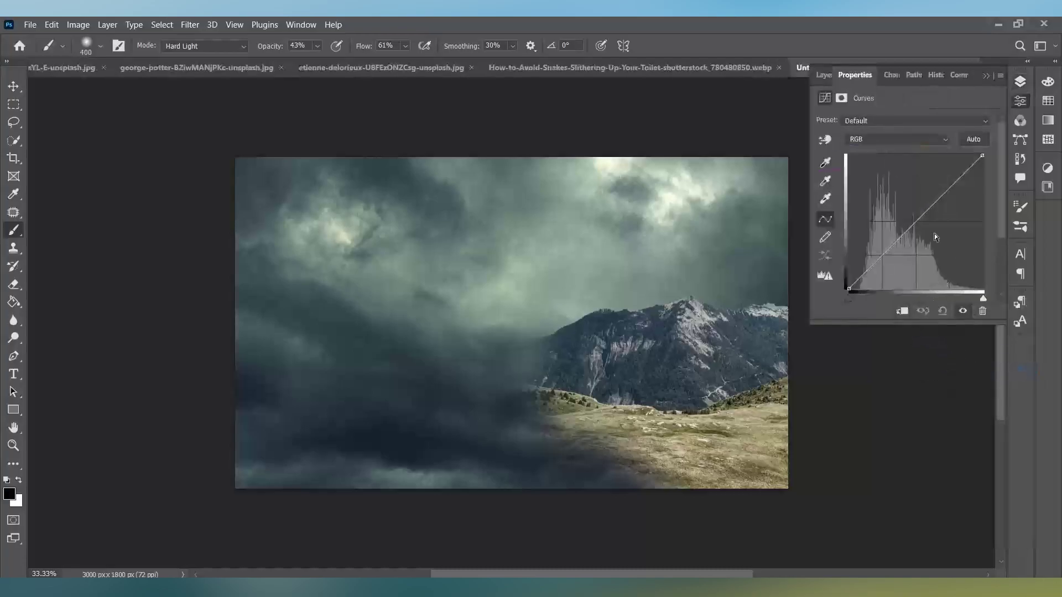
click(899, 314)
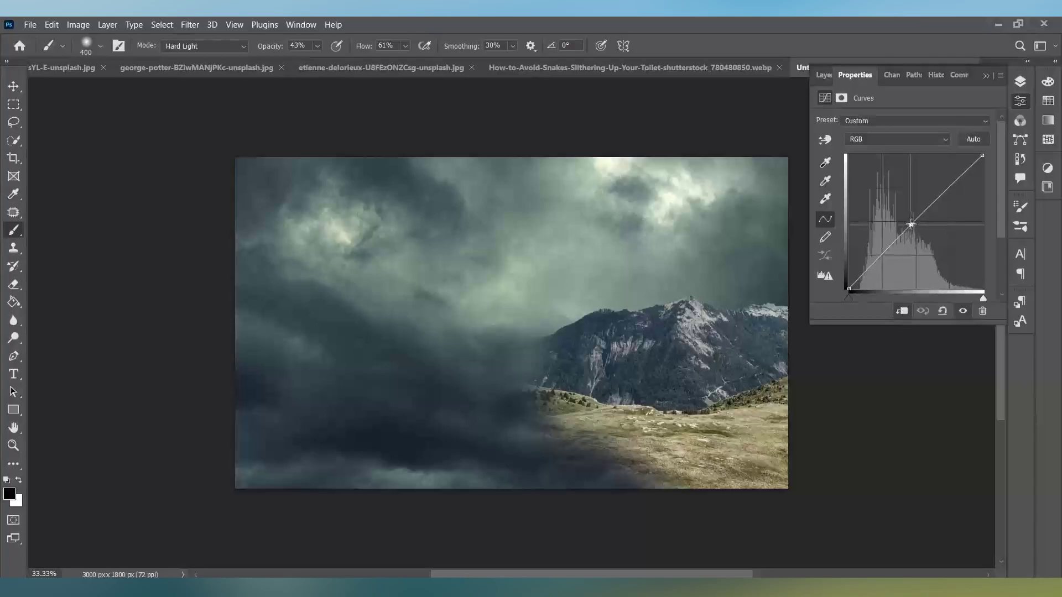
drag(914, 223, 917, 210)
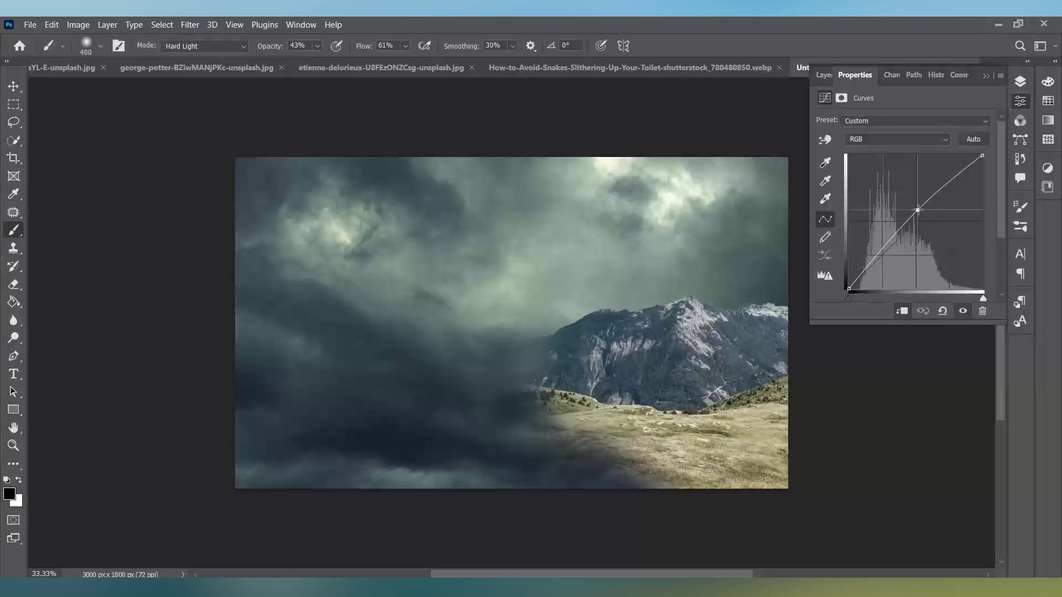
drag(918, 210, 914, 208)
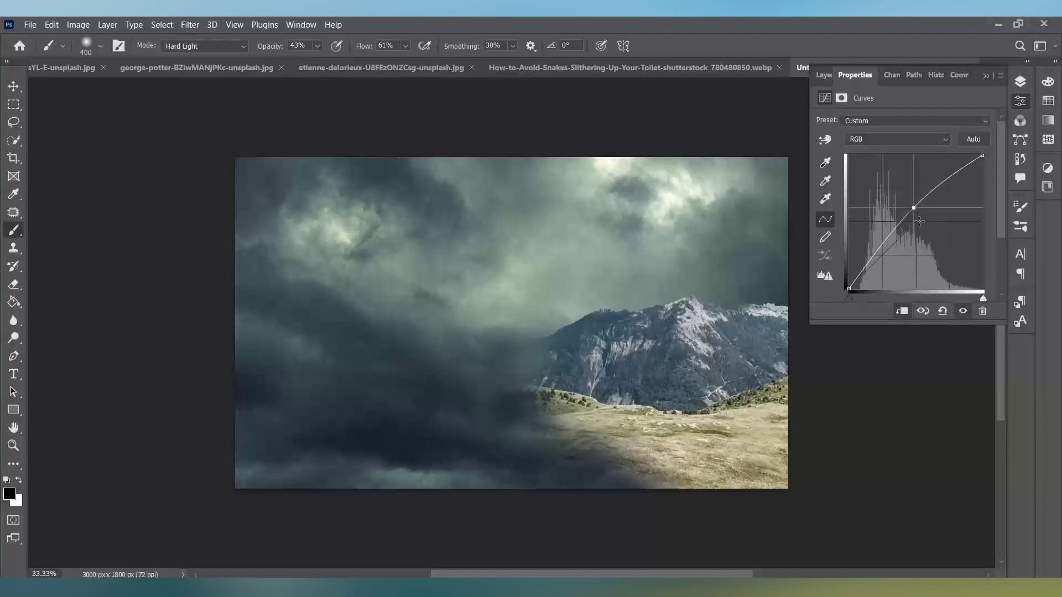
click(880, 140)
click(874, 183)
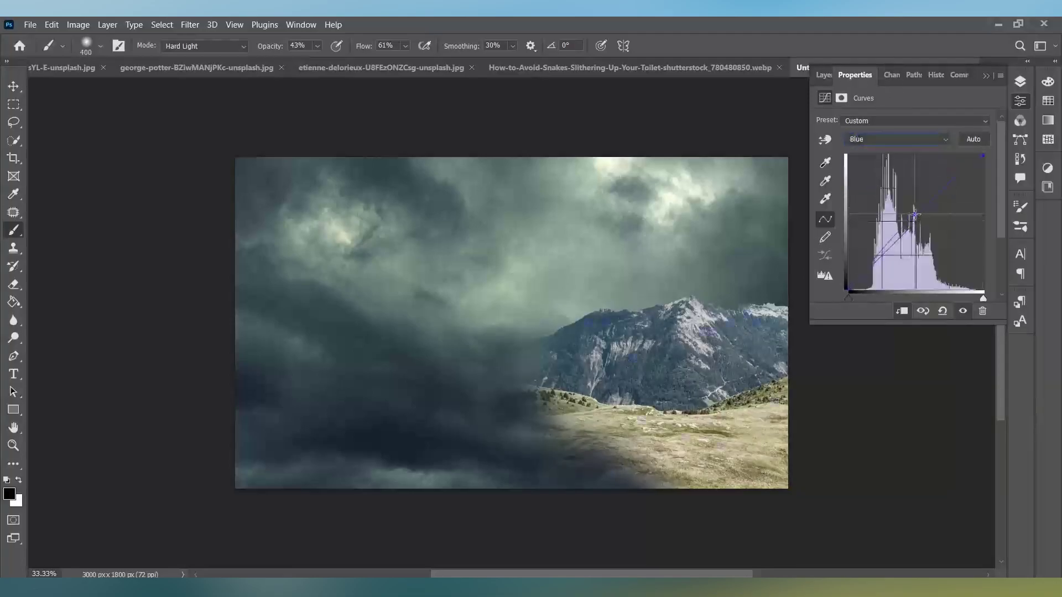
drag(914, 214, 914, 224)
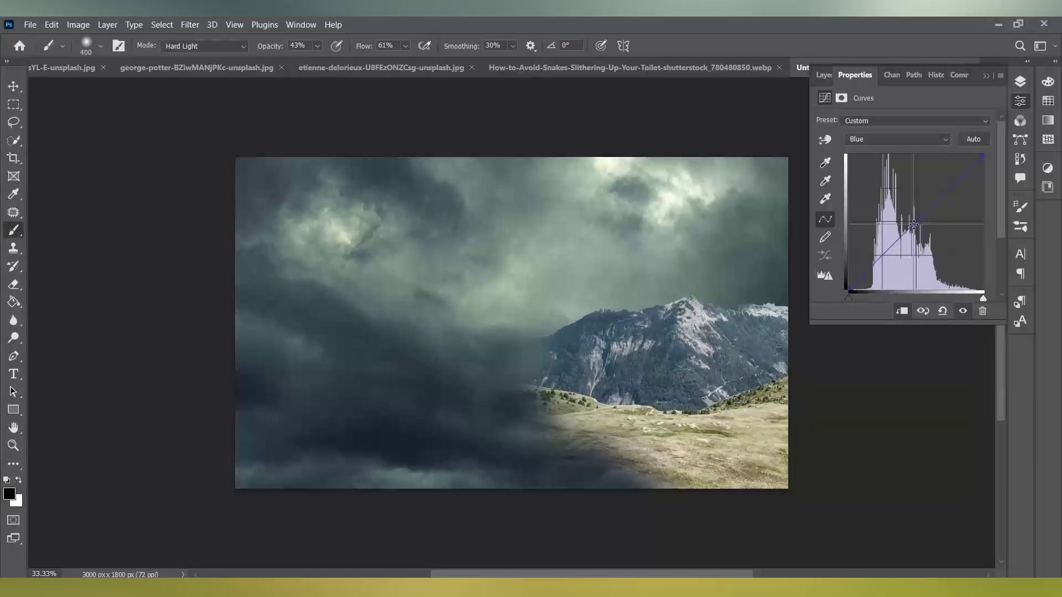
click(823, 77)
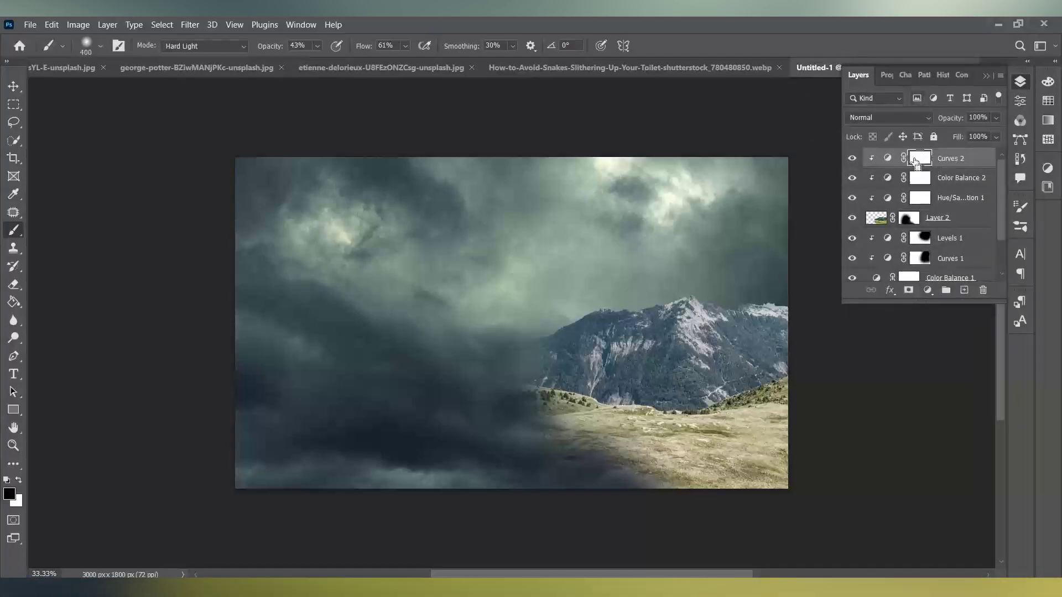
Invert the Curves 2 mask to black and paint white over the snowy peak.
key(ctrl+i)
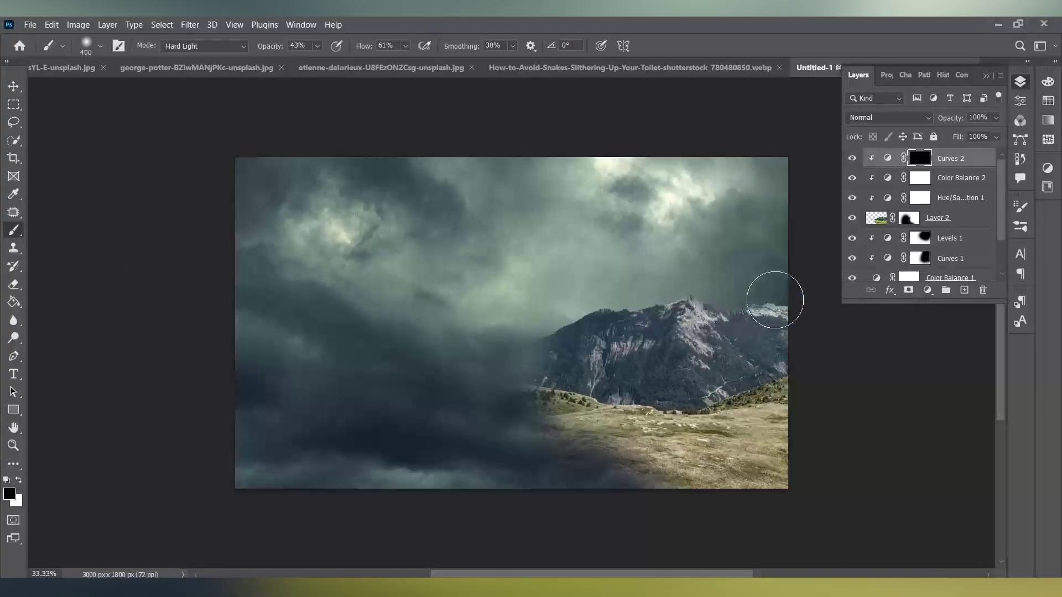
drag(739, 313, 639, 313)
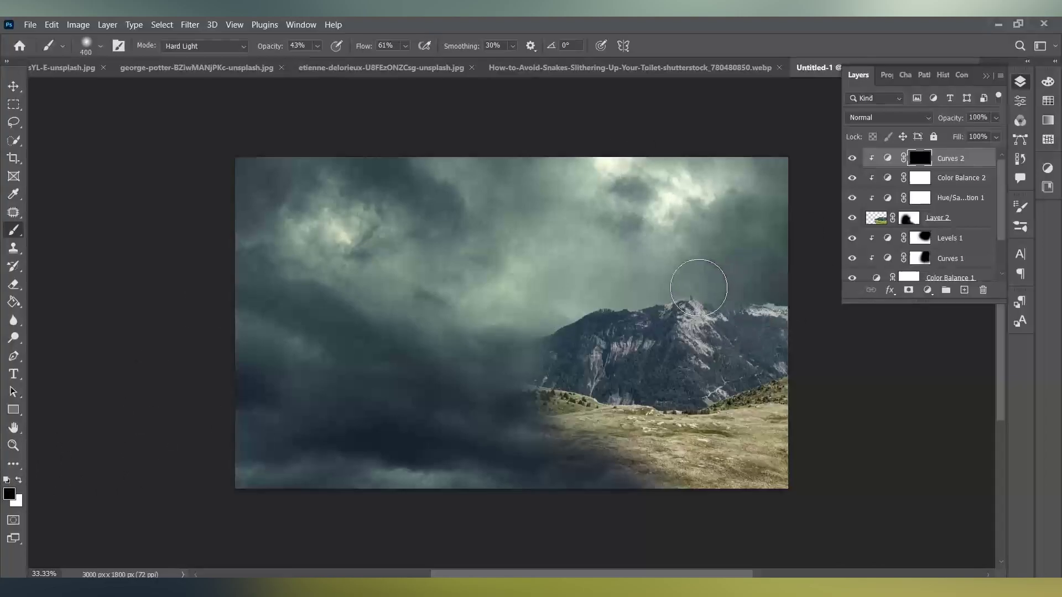
drag(699, 287, 730, 301)
Briefly invert Layer 2's mask to compare, then restore it.
click(907, 221)
key(ctrl+i)
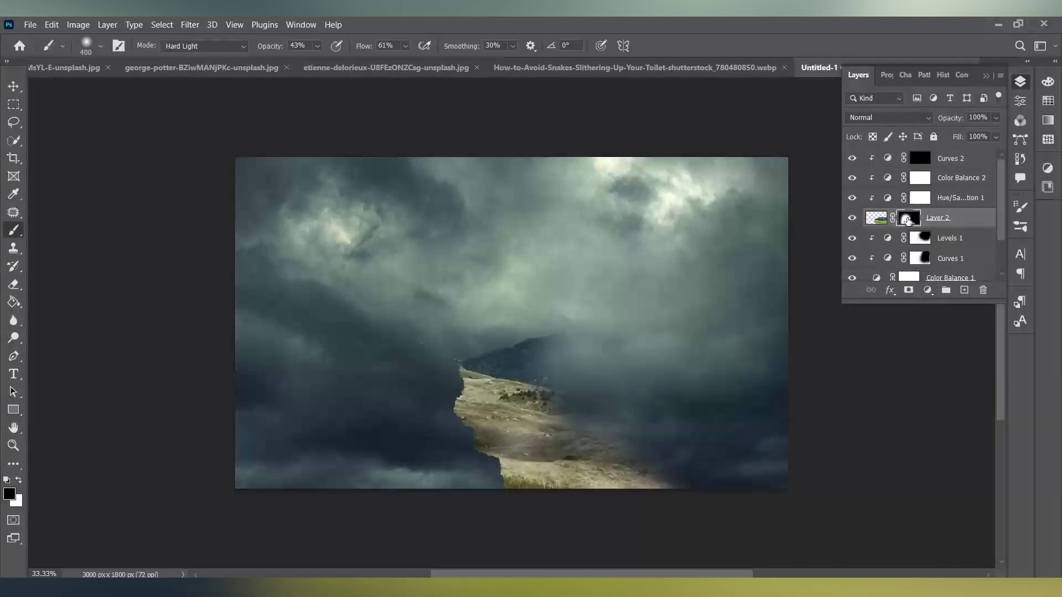
key(ctrl+i)
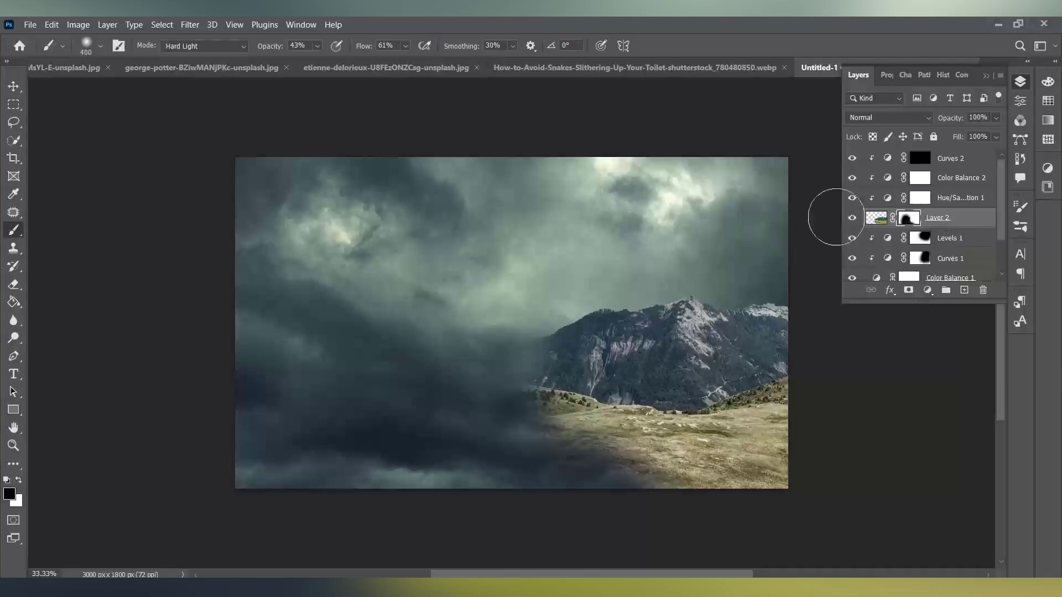
scroll(912, 210, down, 3)
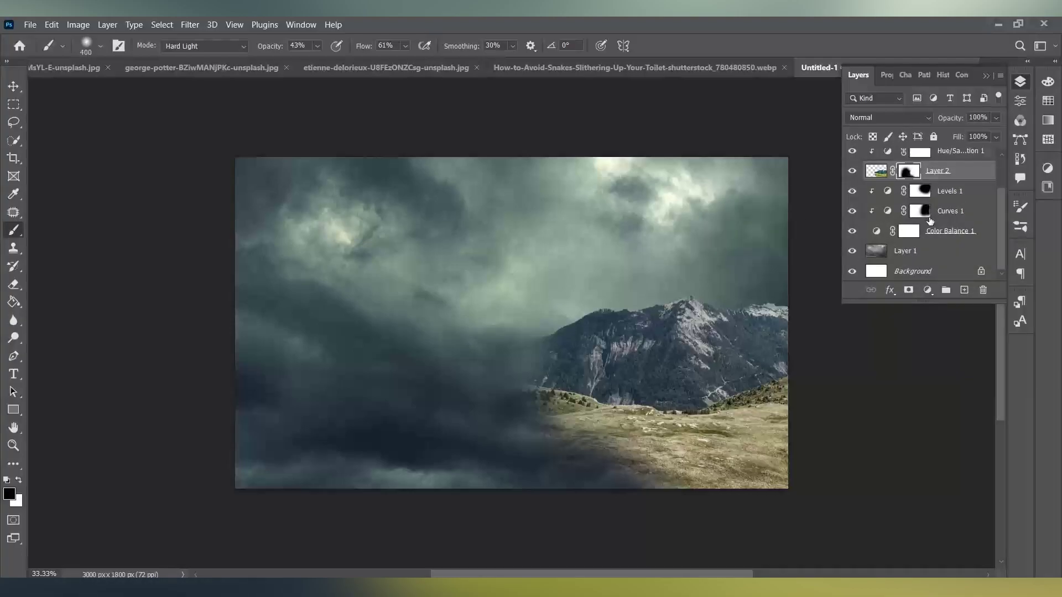
scroll(924, 215, up, 3)
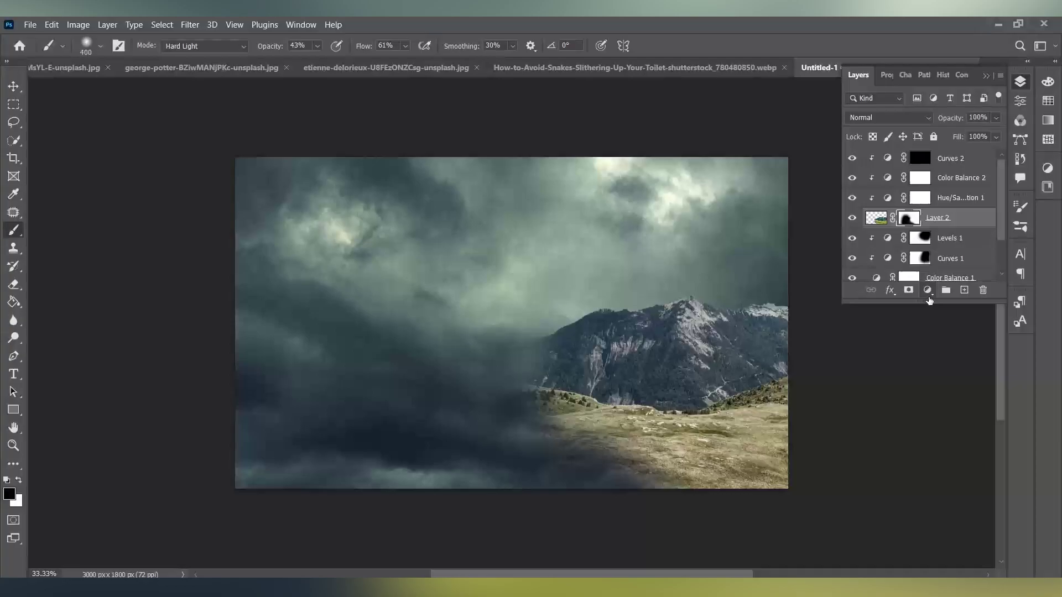
Add a Levels layer with output black at about 13 and output white at about 163.
click(929, 291)
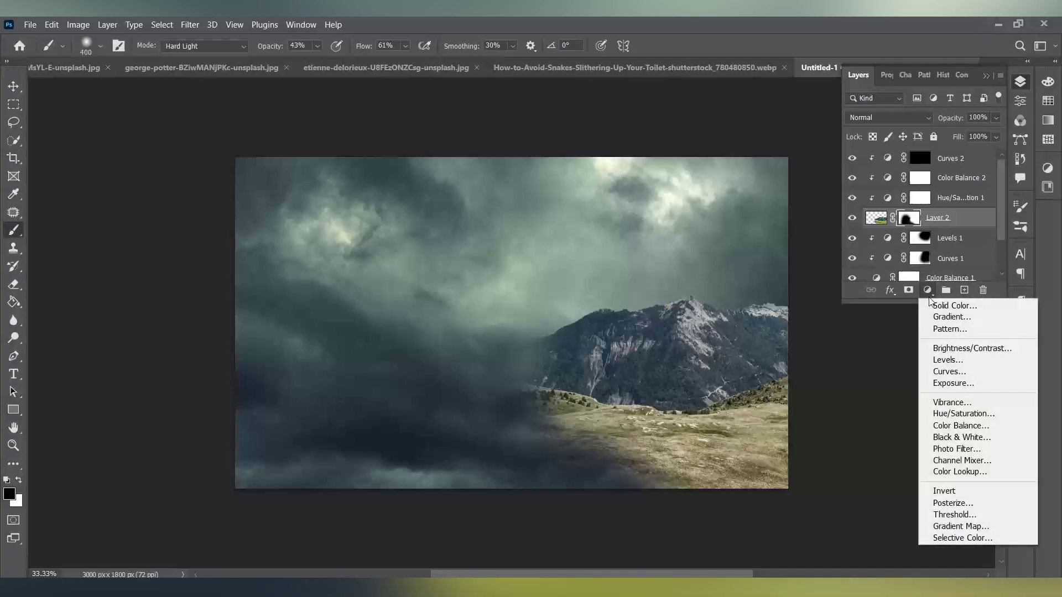
click(966, 161)
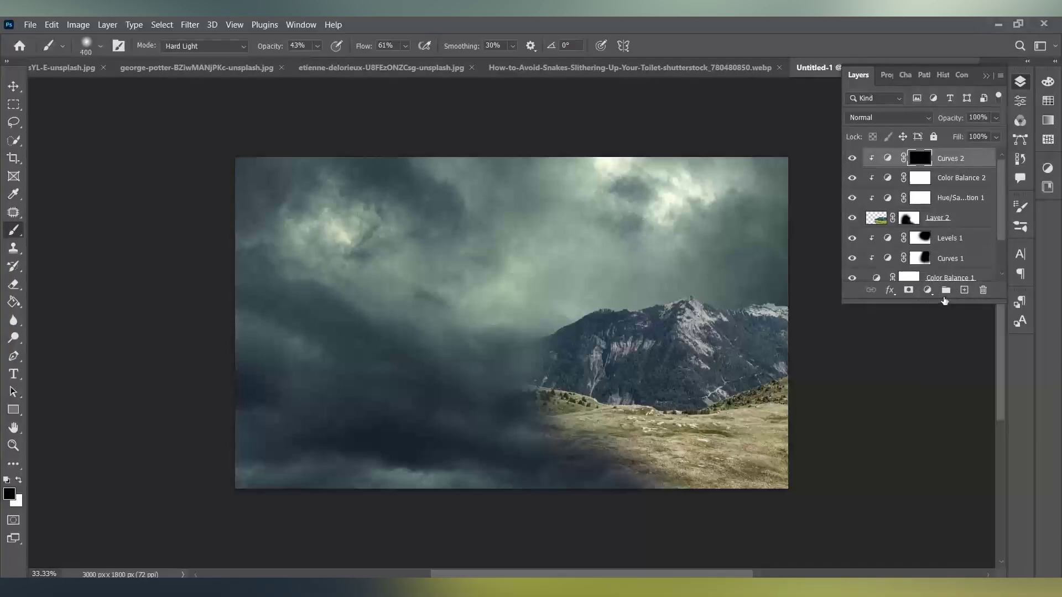
click(928, 291)
click(954, 359)
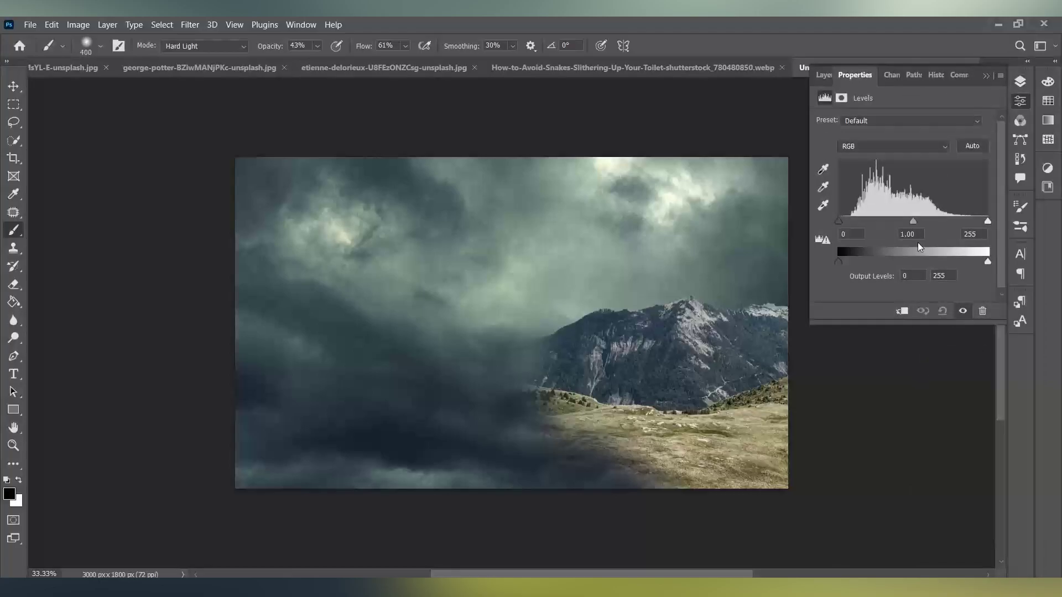
drag(988, 261, 985, 264)
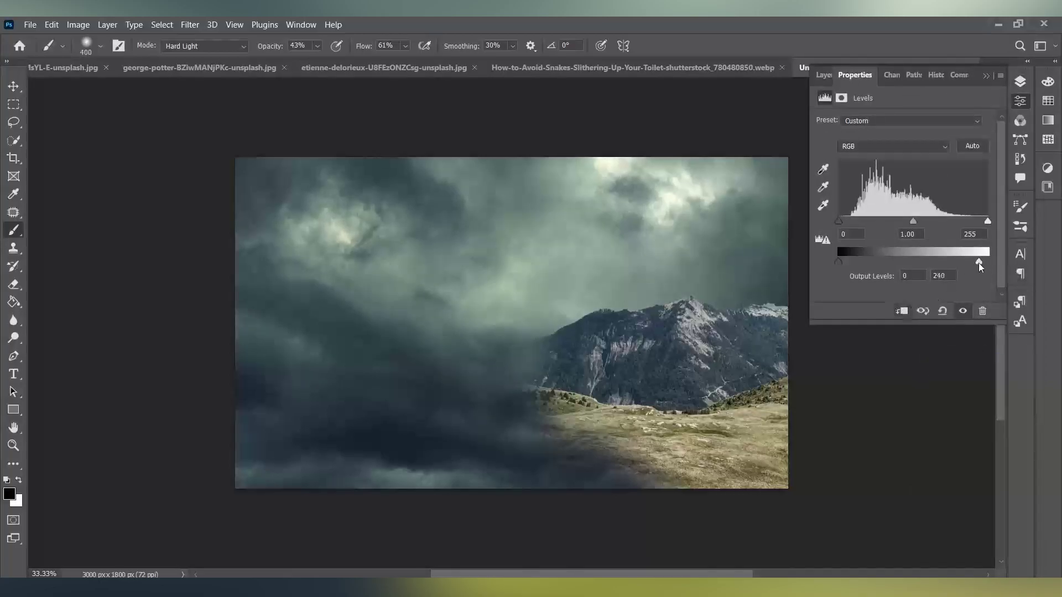
drag(978, 262, 932, 262)
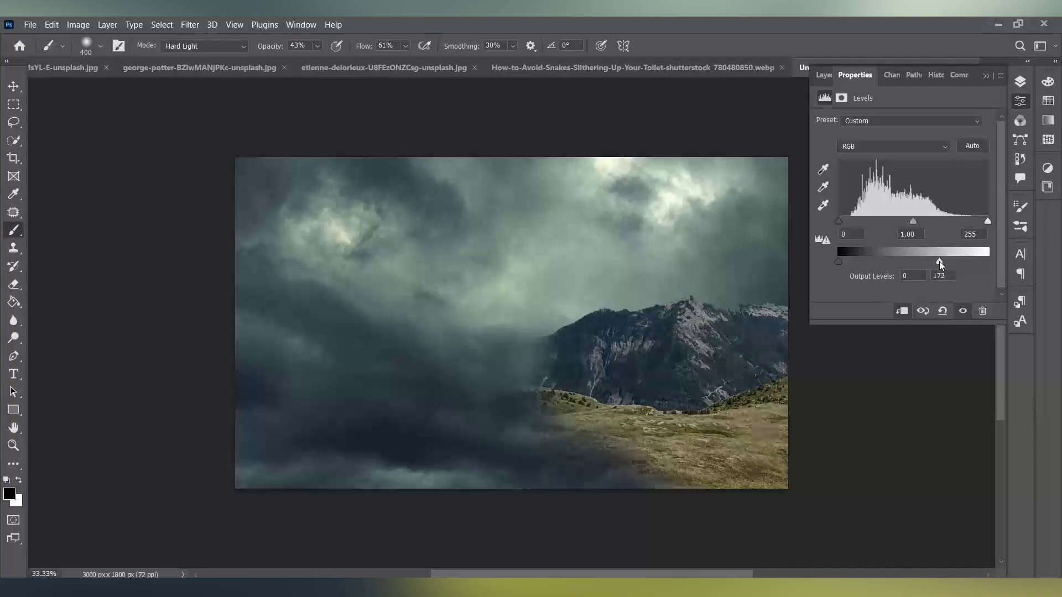
drag(838, 262, 845, 261)
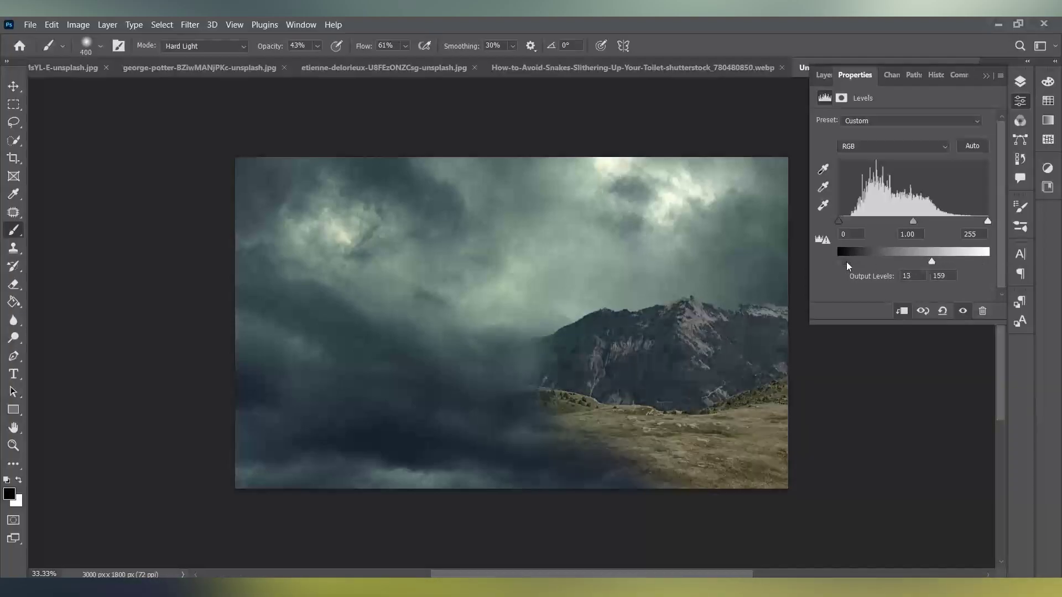
drag(932, 262, 935, 261)
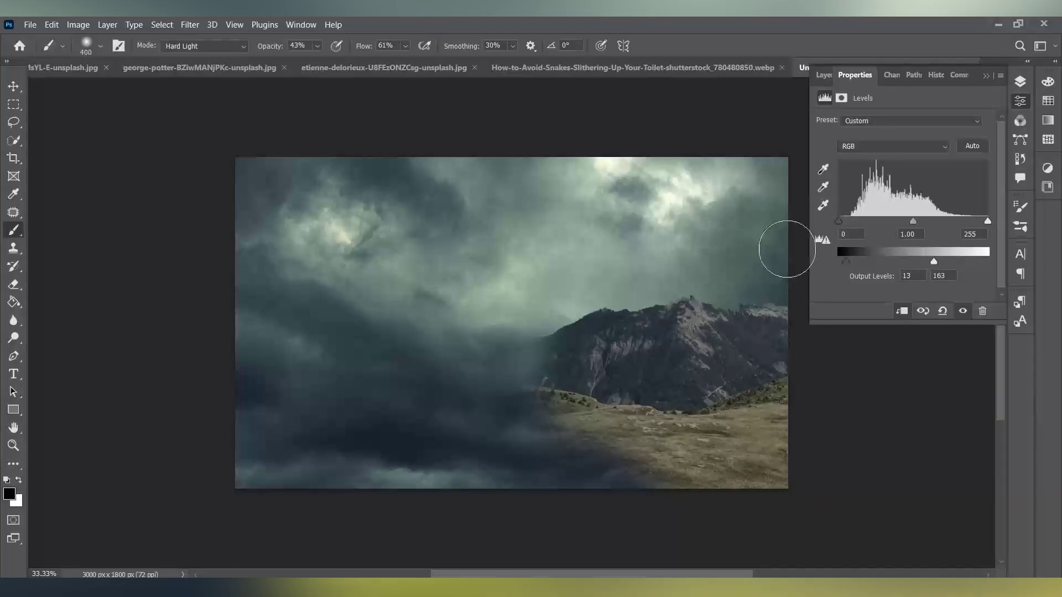
click(824, 75)
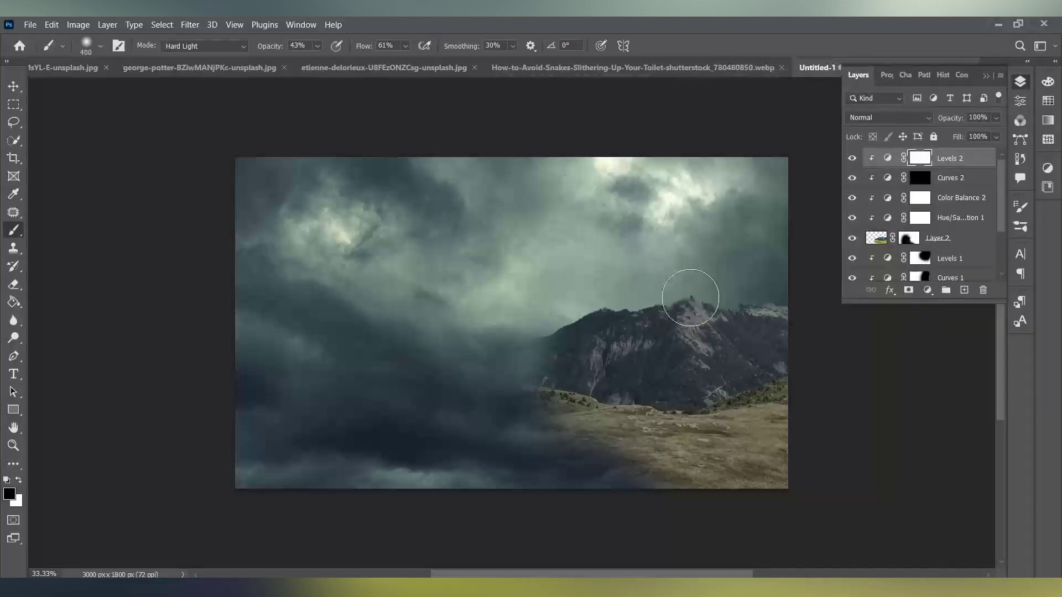
Paint black on the Levels 2 mask over the mountain base, face, ridge and fog edge.
mouse_move(654, 399)
mouse_down()
mouse_move(644, 403)
mouse_move(718, 391)
mouse_move(629, 410)
mouse_up()
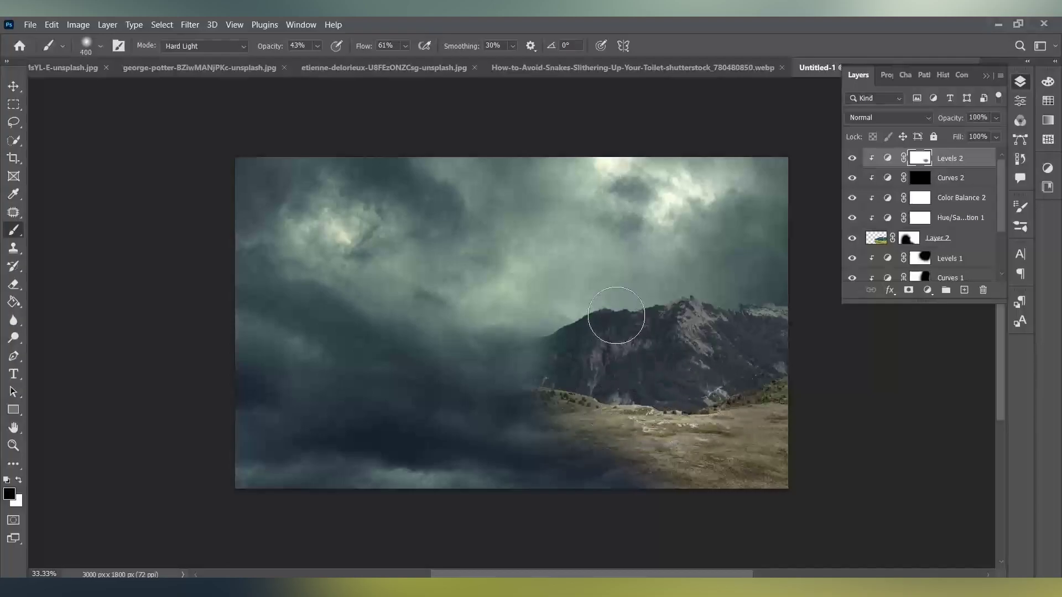
drag(669, 301, 671, 398)
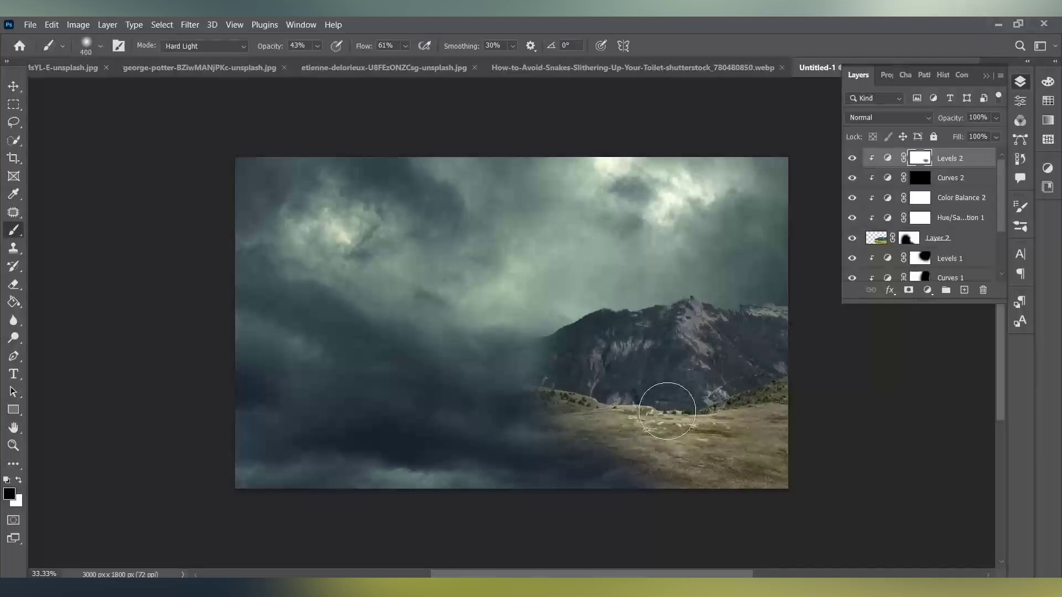
mouse_move(612, 314)
mouse_down()
mouse_move(622, 406)
mouse_move(676, 385)
mouse_up()
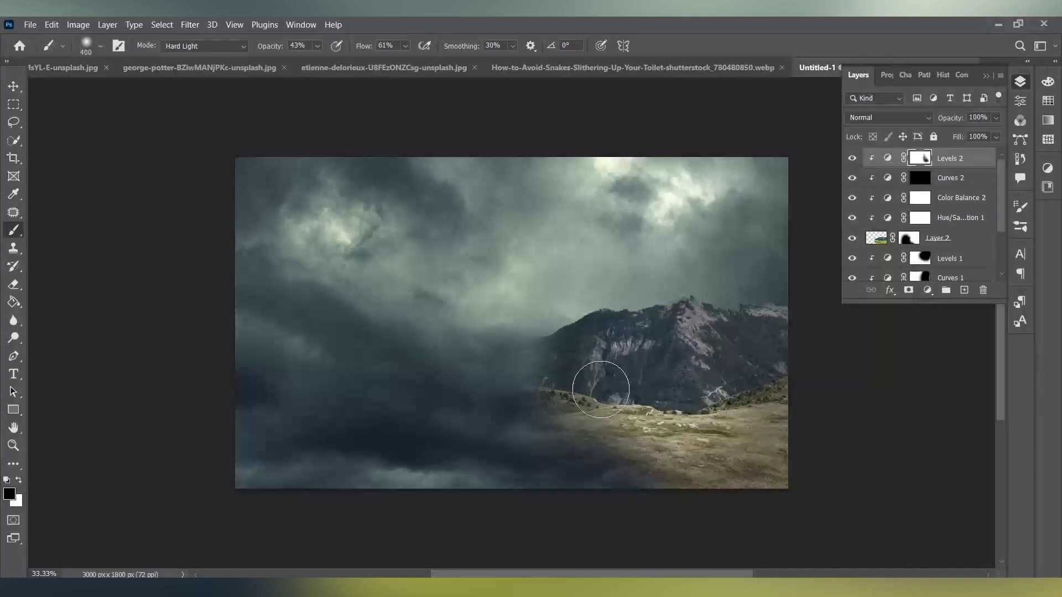
mouse_move(677, 385)
mouse_down()
mouse_move(505, 345)
mouse_move(515, 430)
mouse_move(575, 482)
mouse_move(719, 462)
mouse_up()
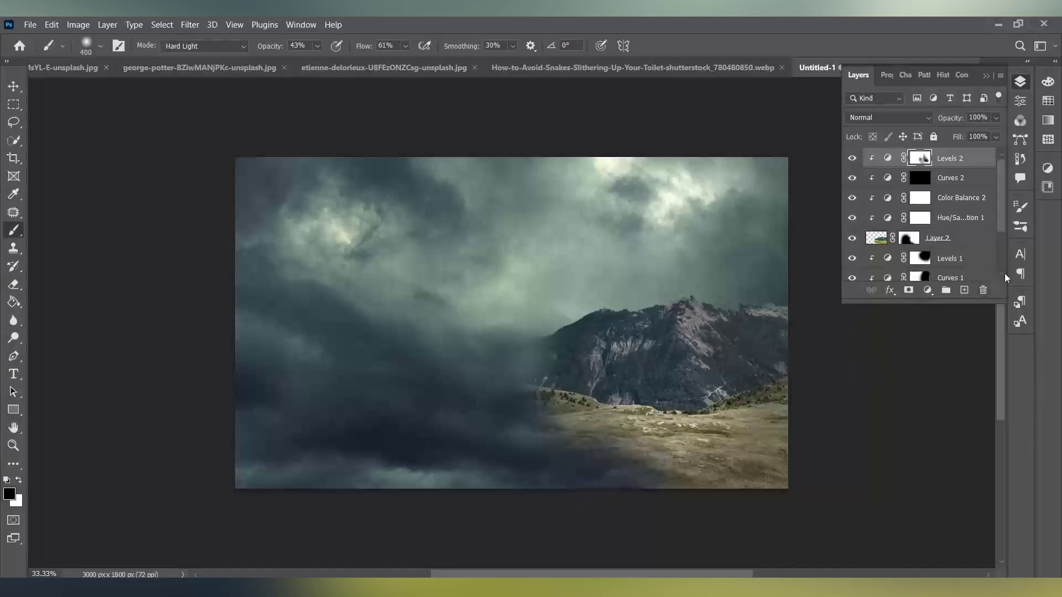
Add a new empty layer and sample a dark colour from the lower clouds.
click(964, 290)
key(x)
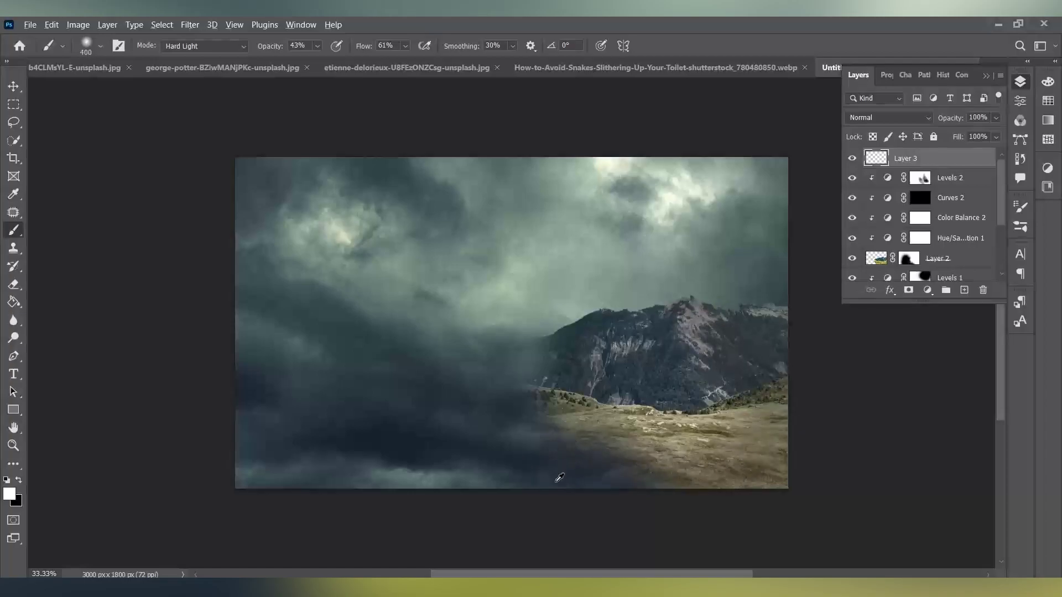
alt+click(556, 480)
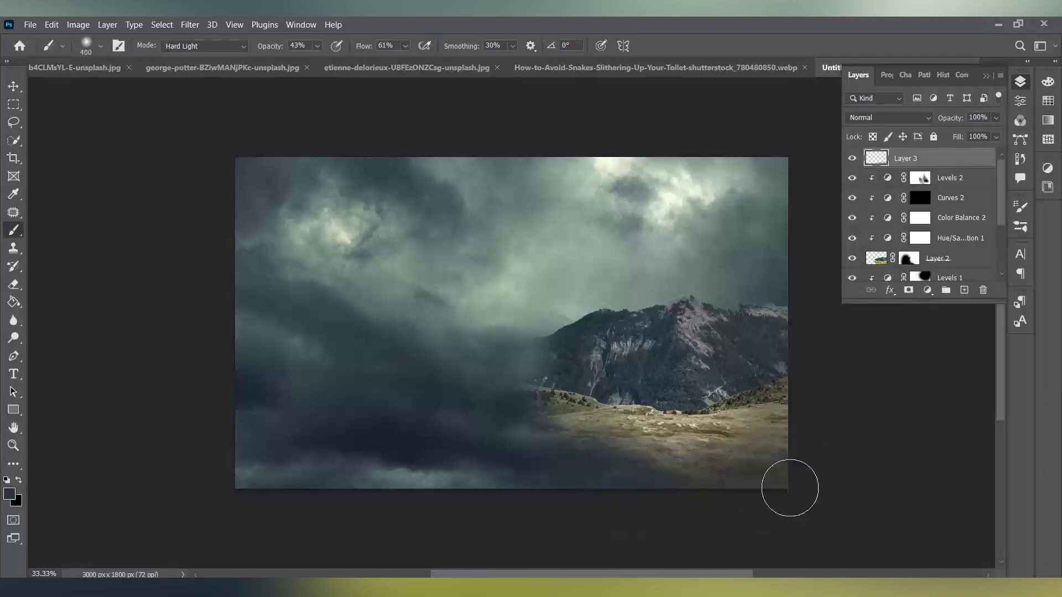
Brush dark haze along the grass edges, peak and lower clouds, then view the snake photo.
mouse_move(790, 488)
mouse_down()
mouse_move(614, 495)
mouse_move(751, 483)
mouse_move(580, 472)
mouse_up()
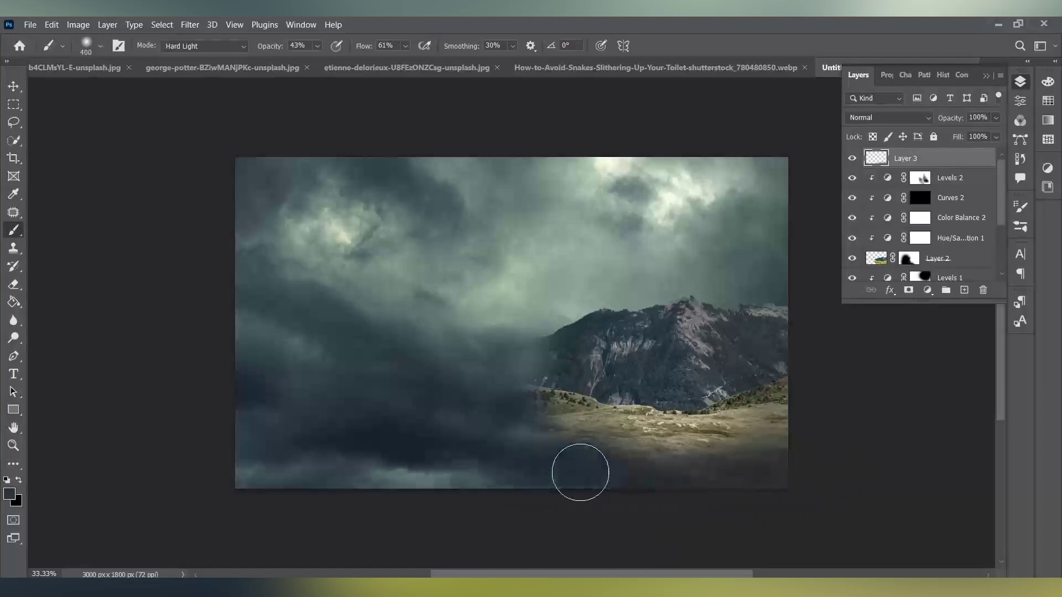
drag(882, 443, 538, 432)
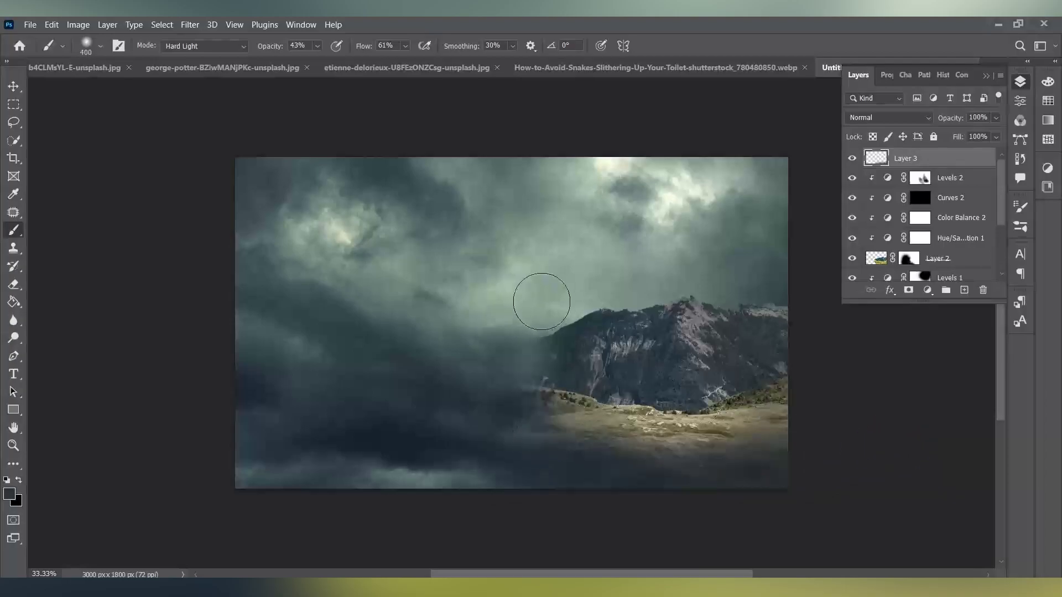
drag(541, 302, 801, 284)
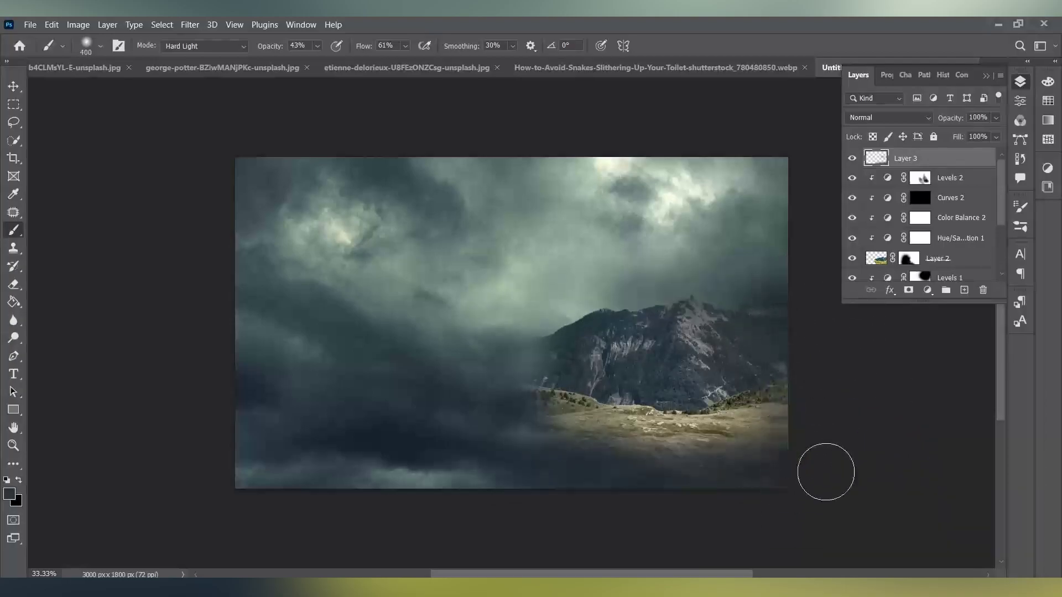
click(796, 410)
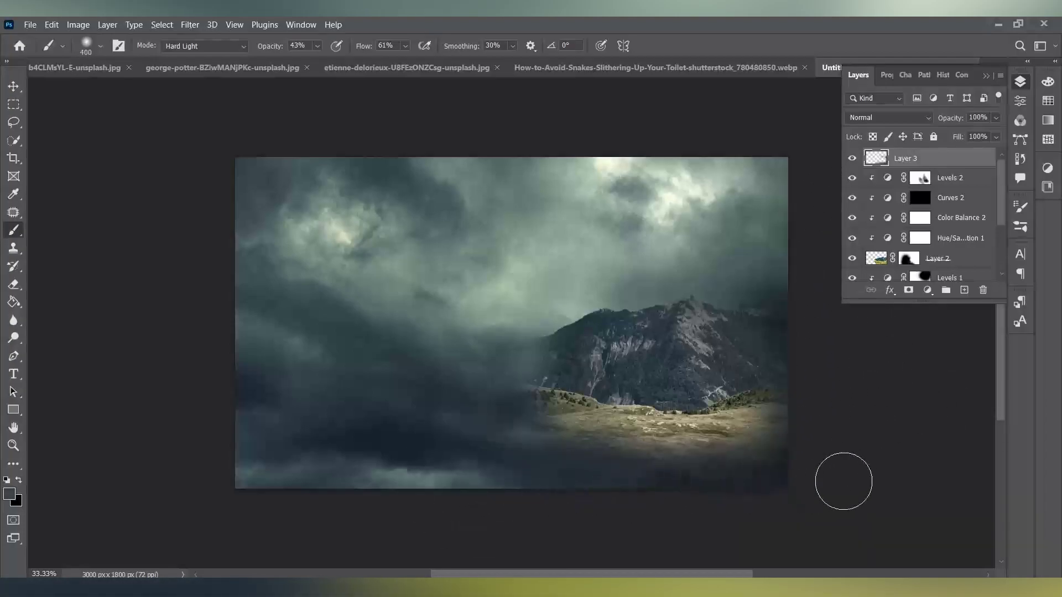
drag(422, 475, 418, 475)
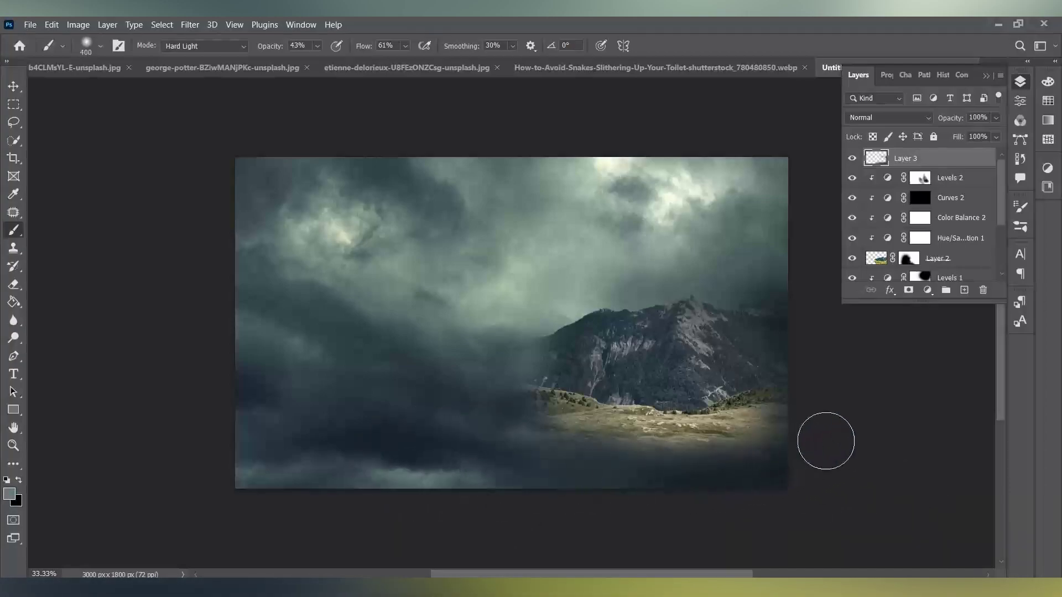
drag(564, 442, 520, 437)
drag(334, 347, 476, 437)
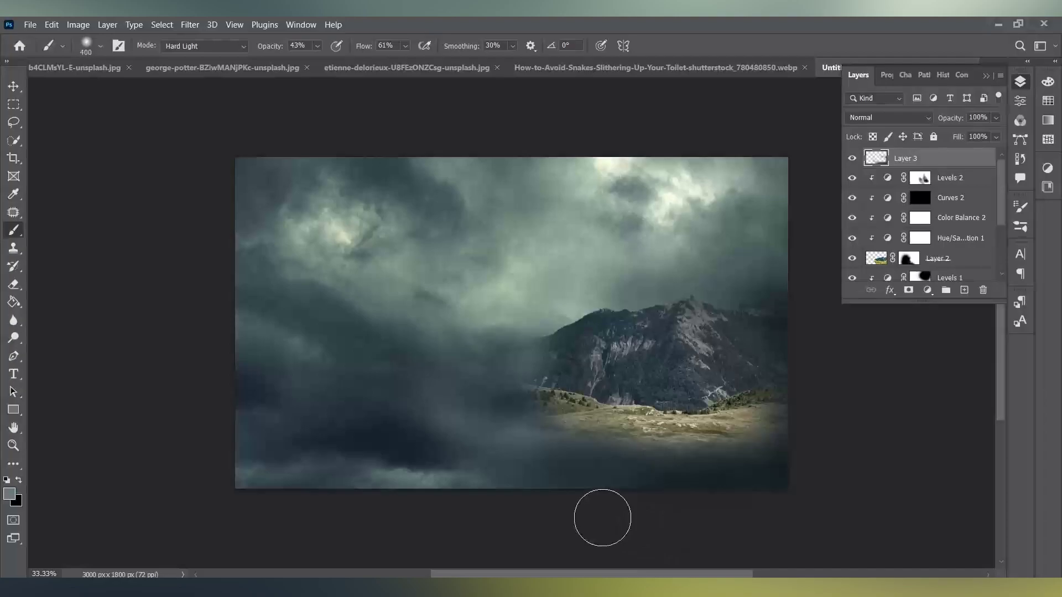
click(774, 67)
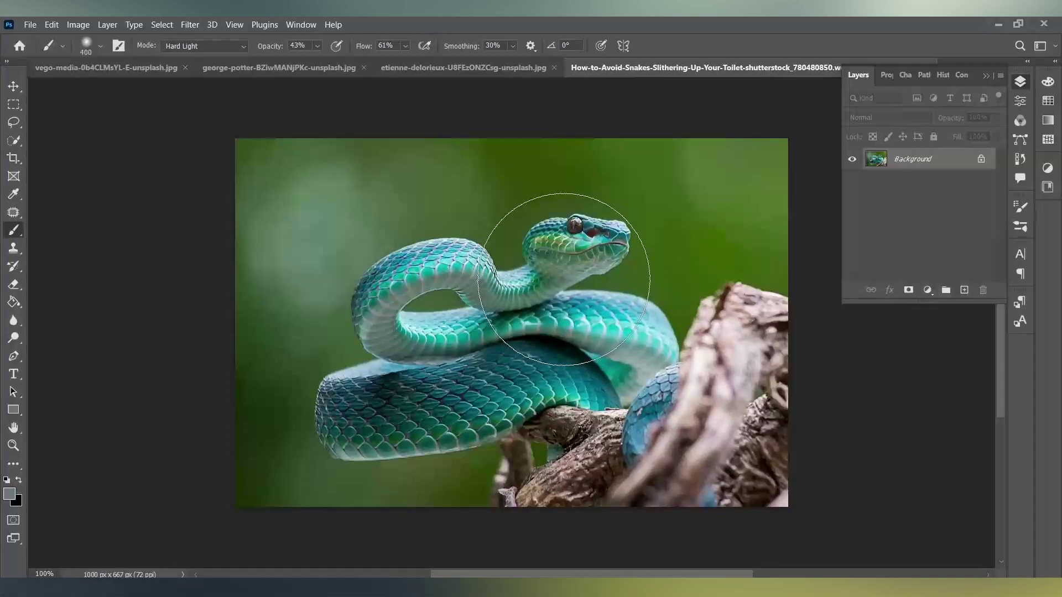
Select the snake with Object Selection, copy it to a new layer, hide Background, return to composite.
click(15, 139)
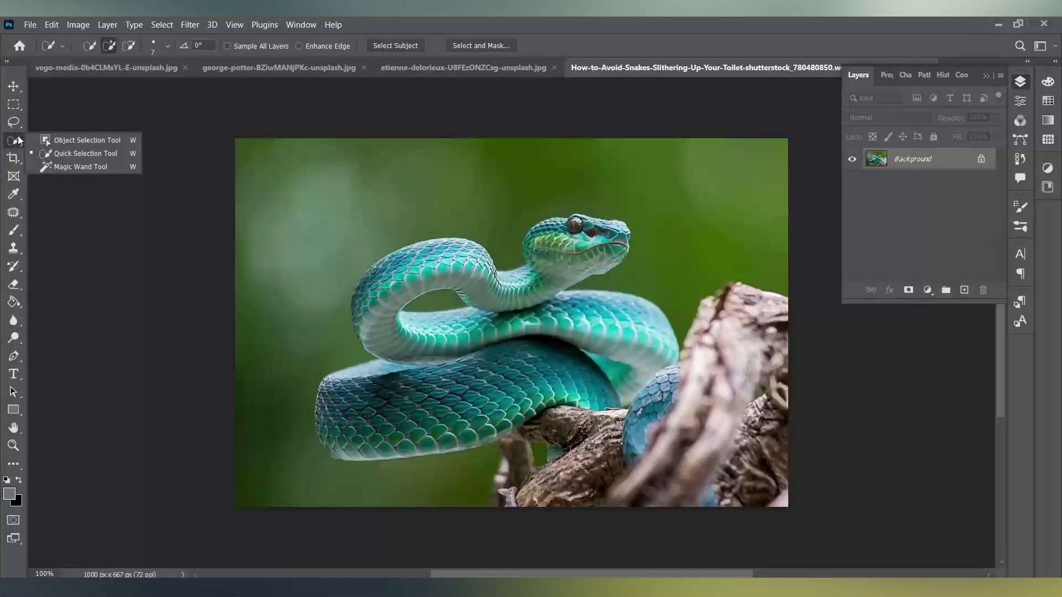
click(80, 140)
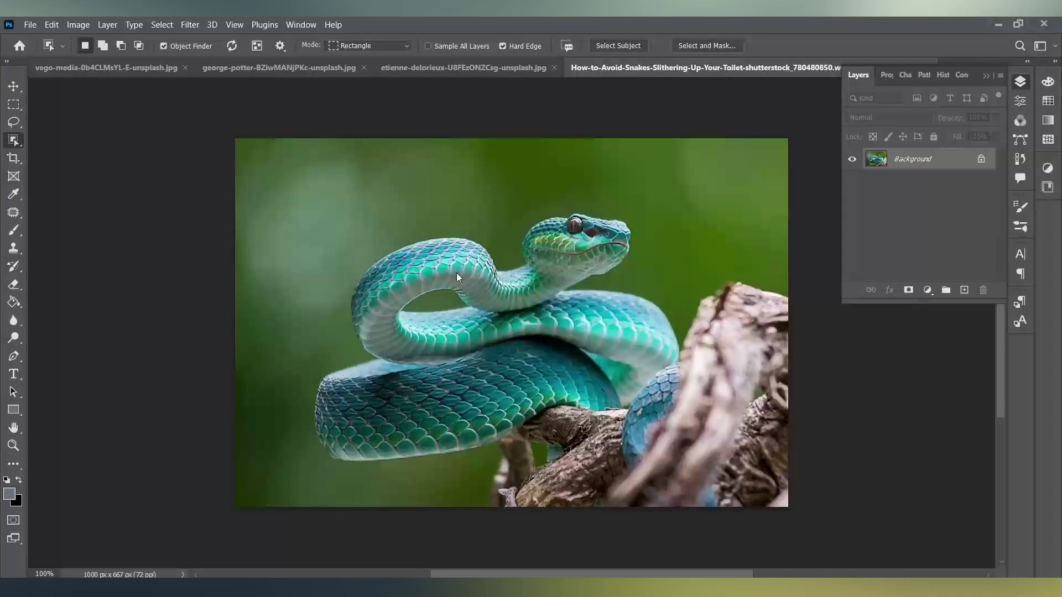
click(456, 273)
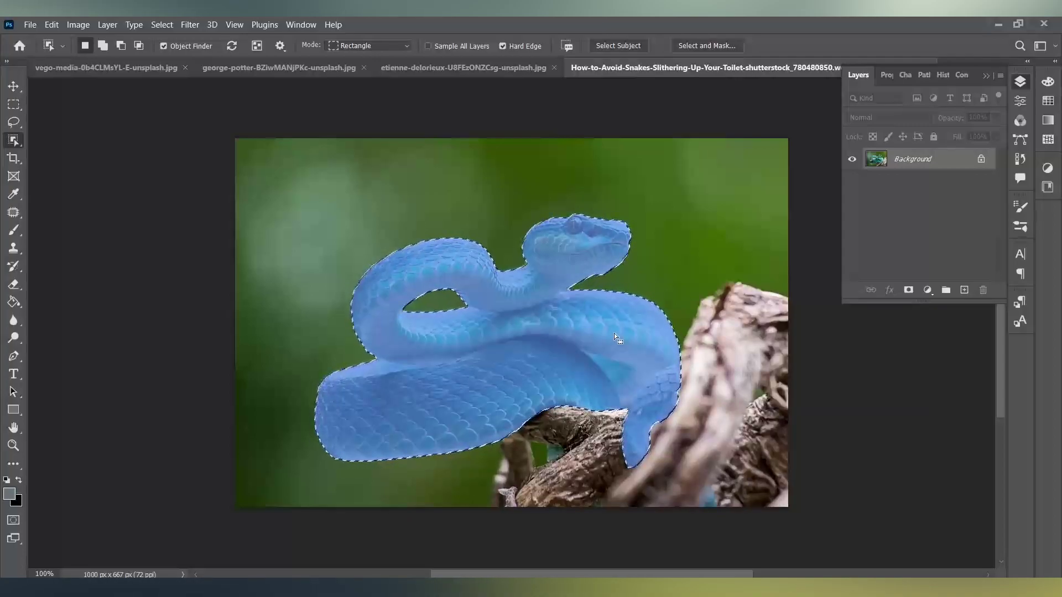
key(ctrl+j)
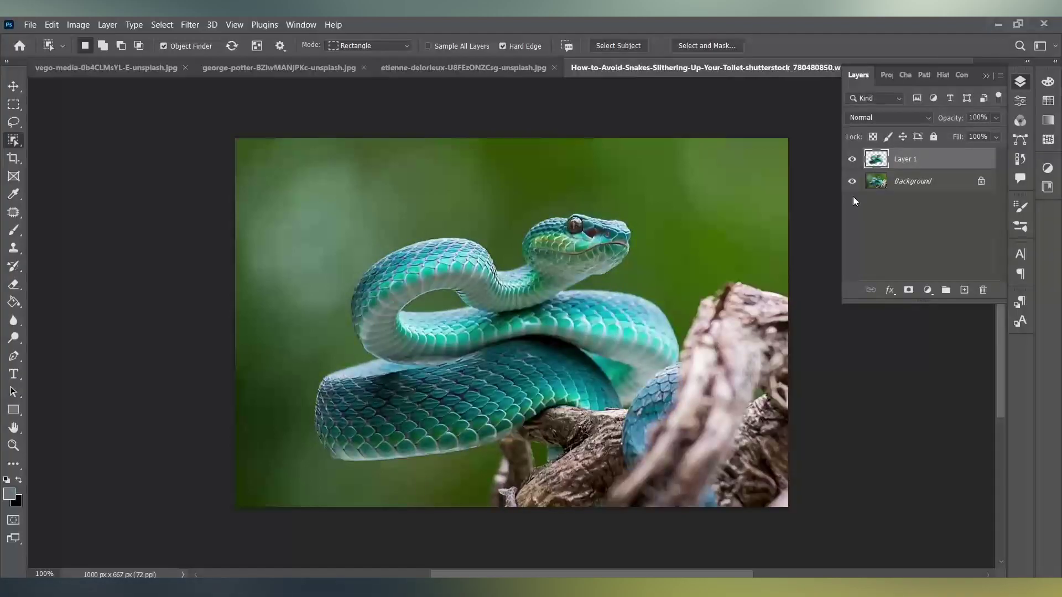
click(852, 182)
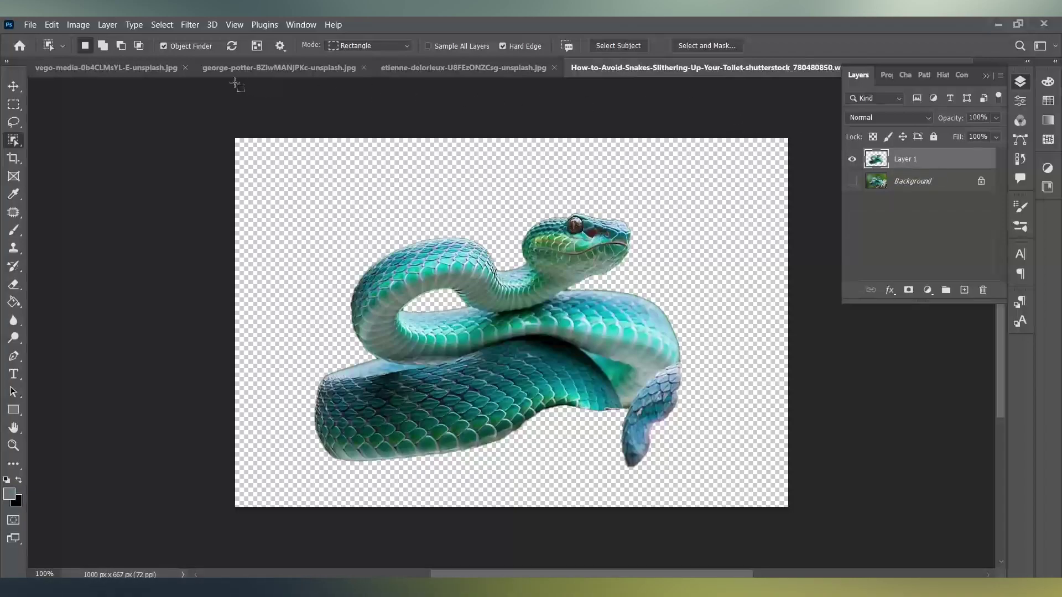
click(985, 77)
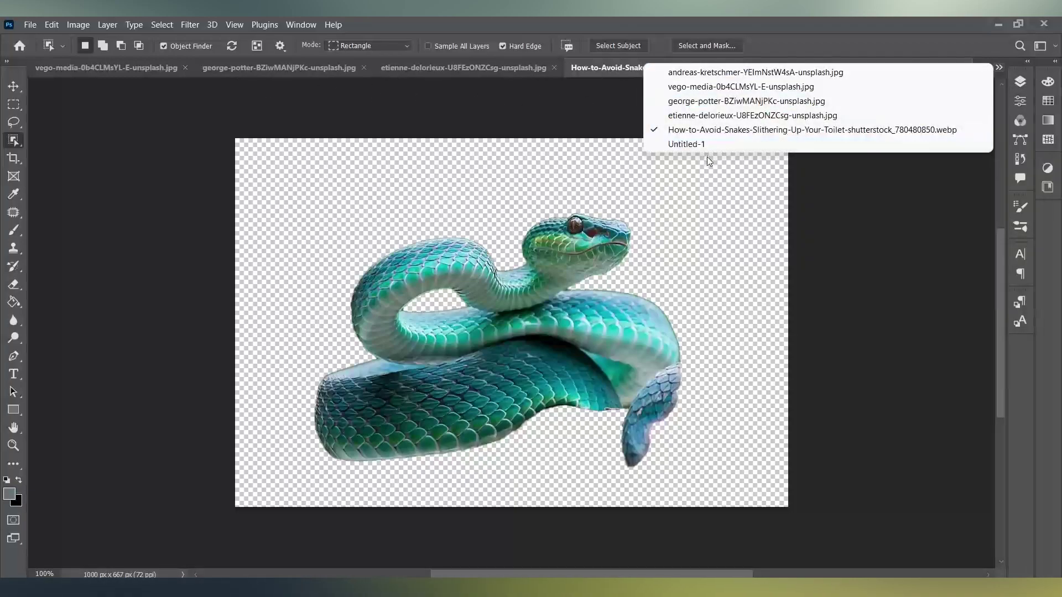
click(717, 144)
Drop the snake into the mountain composite and enlarge it, moving it down and left.
mouse_move(717, 148)
mouse_down()
mouse_move(575, 296)
mouse_move(738, 171)
mouse_up()
key(ctrl+t)
drag(597, 252, 466, 259)
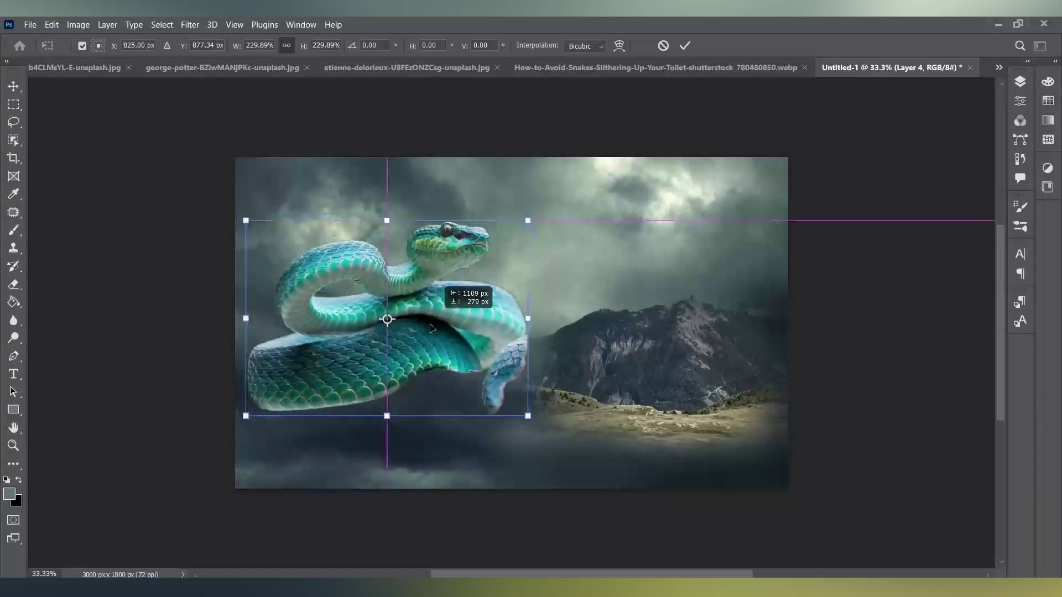
drag(601, 372, 678, 421)
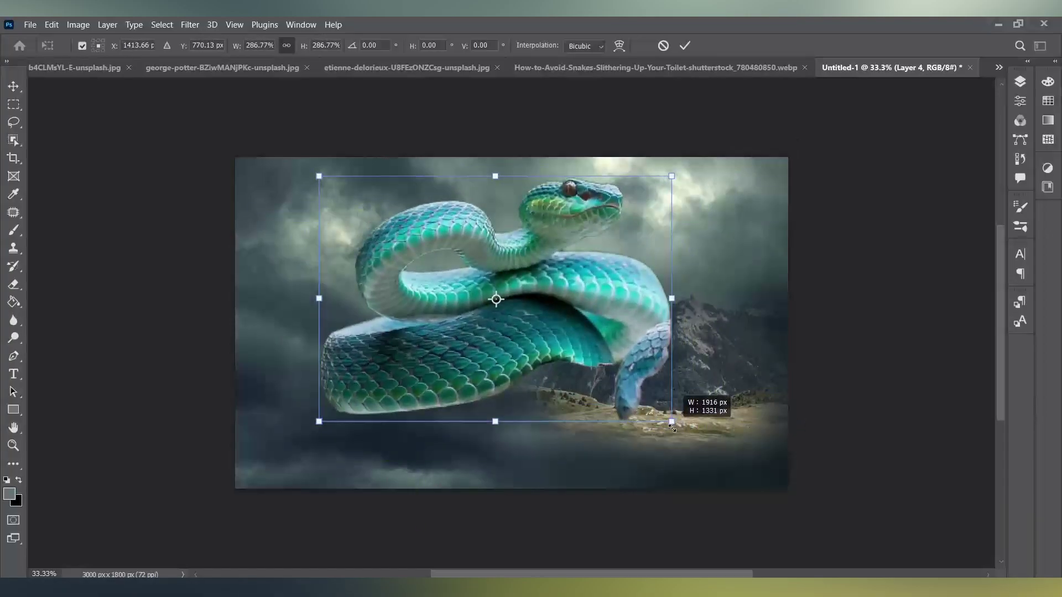
drag(626, 332, 561, 349)
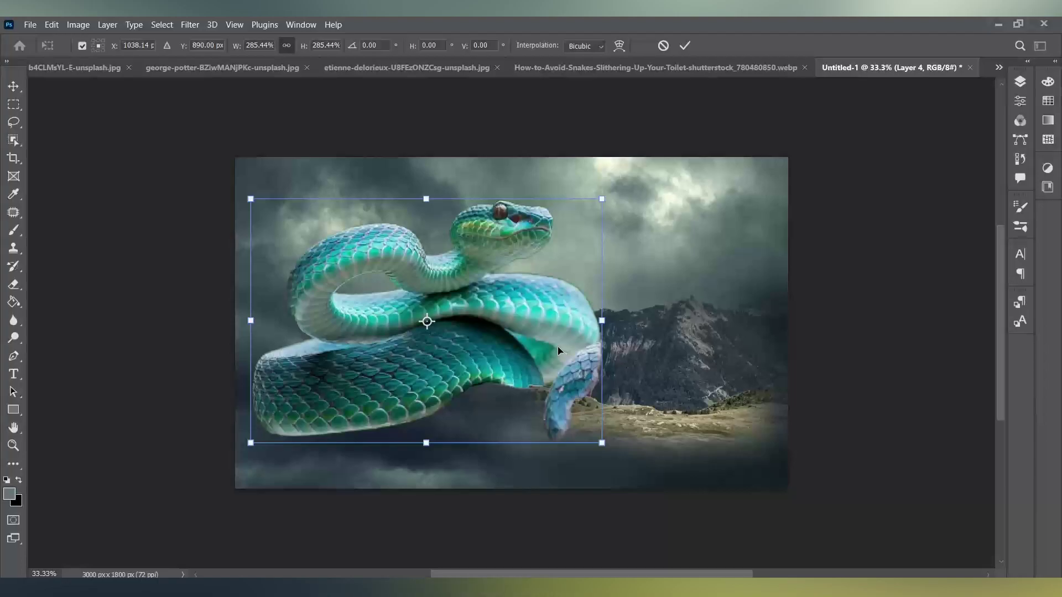
Fine-tune the snake to about 266%, nearly level, left of the mountain.
drag(616, 454, 600, 463)
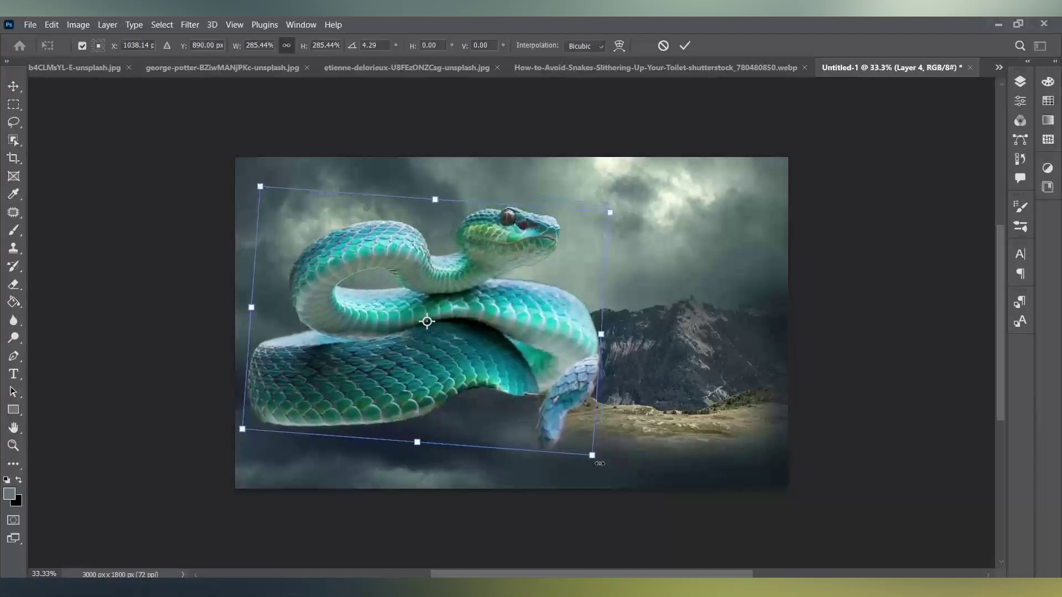
drag(530, 348, 521, 336)
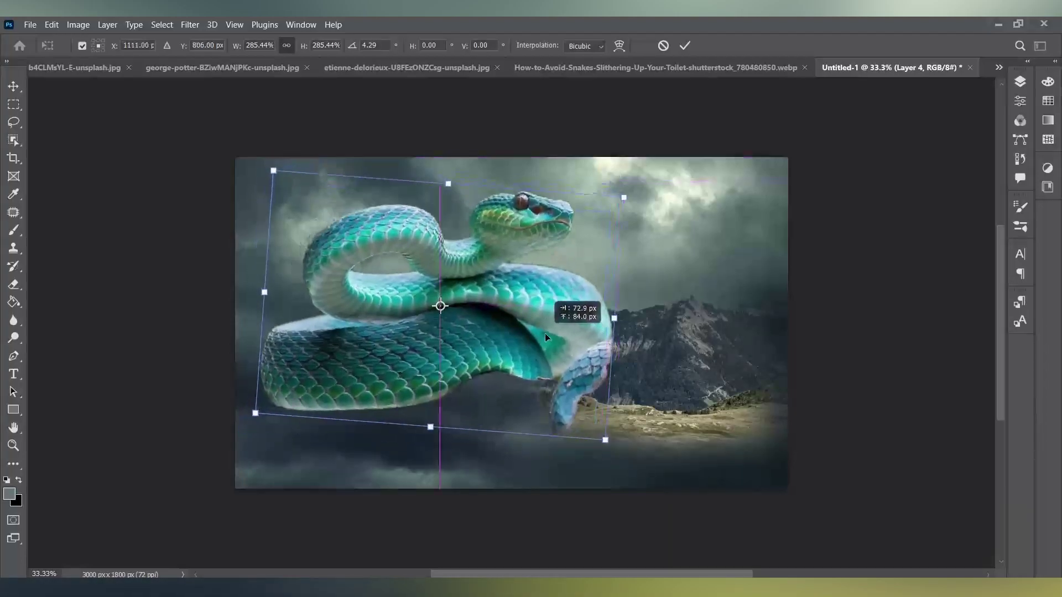
drag(583, 442, 561, 425)
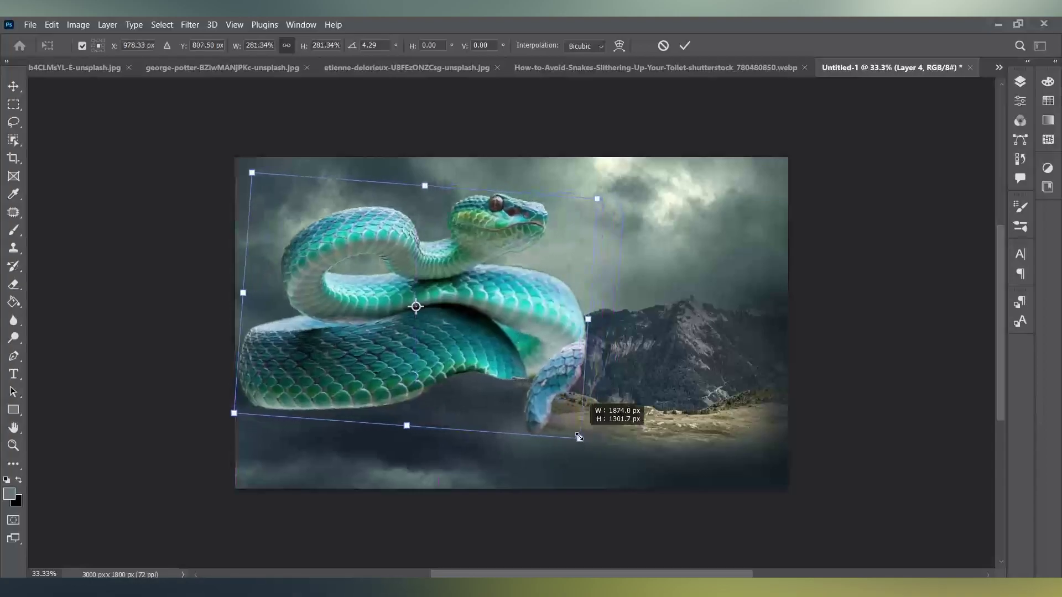
drag(488, 359, 536, 363)
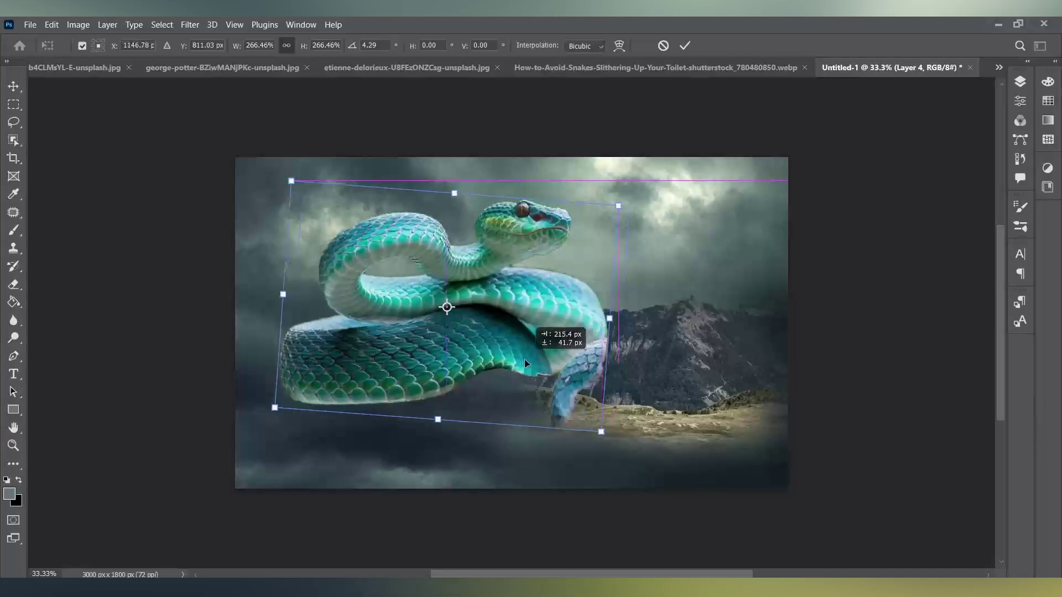
drag(537, 360, 519, 360)
drag(618, 465, 628, 451)
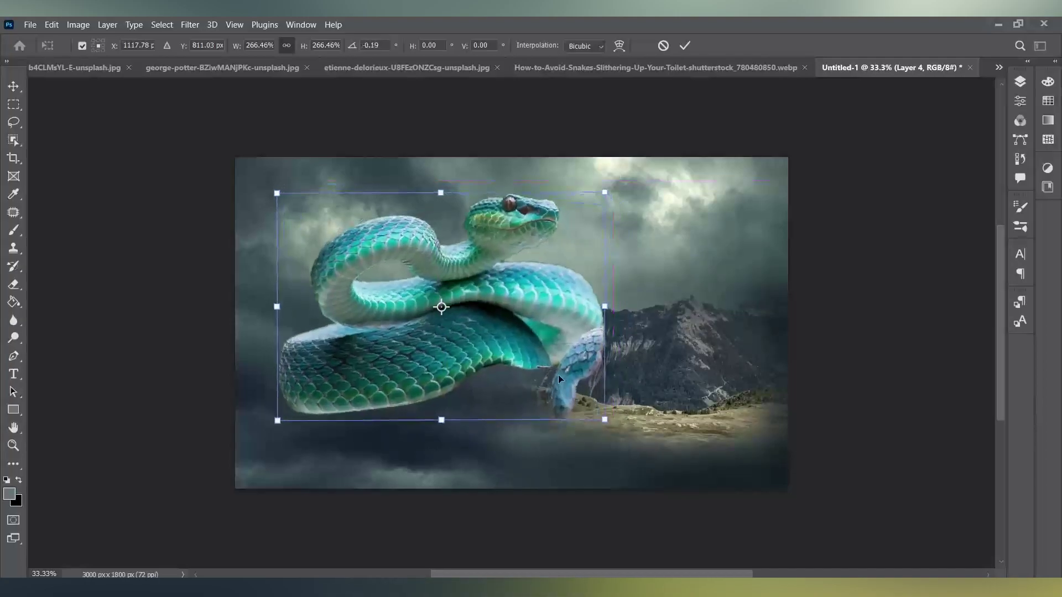
drag(482, 331, 483, 345)
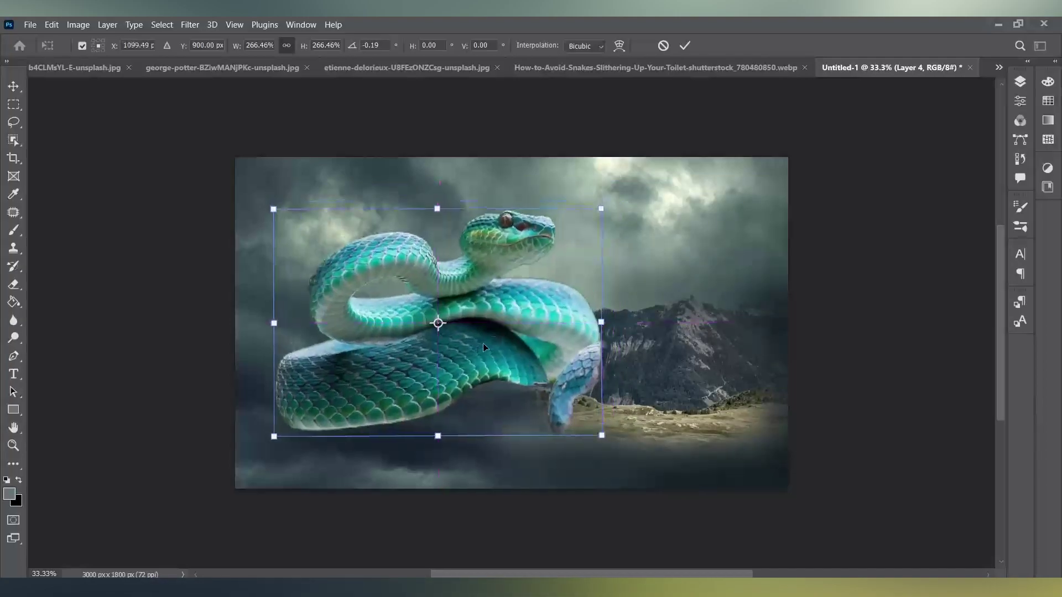
Commit the transform and add a snake Hue/Saturation layer with Saturation -63 and Lightness -16.
click(685, 45)
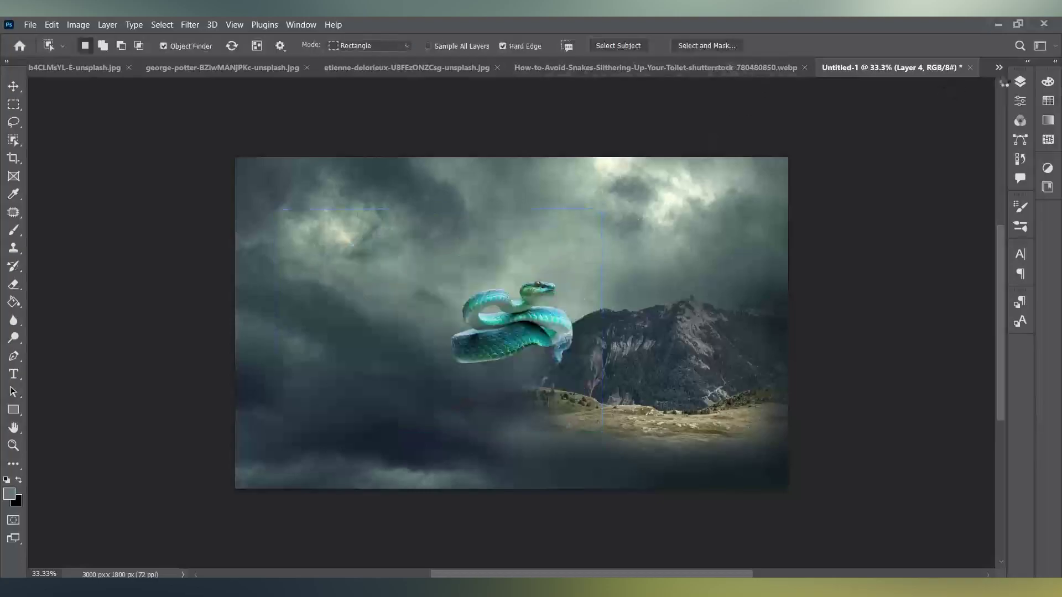
click(1021, 82)
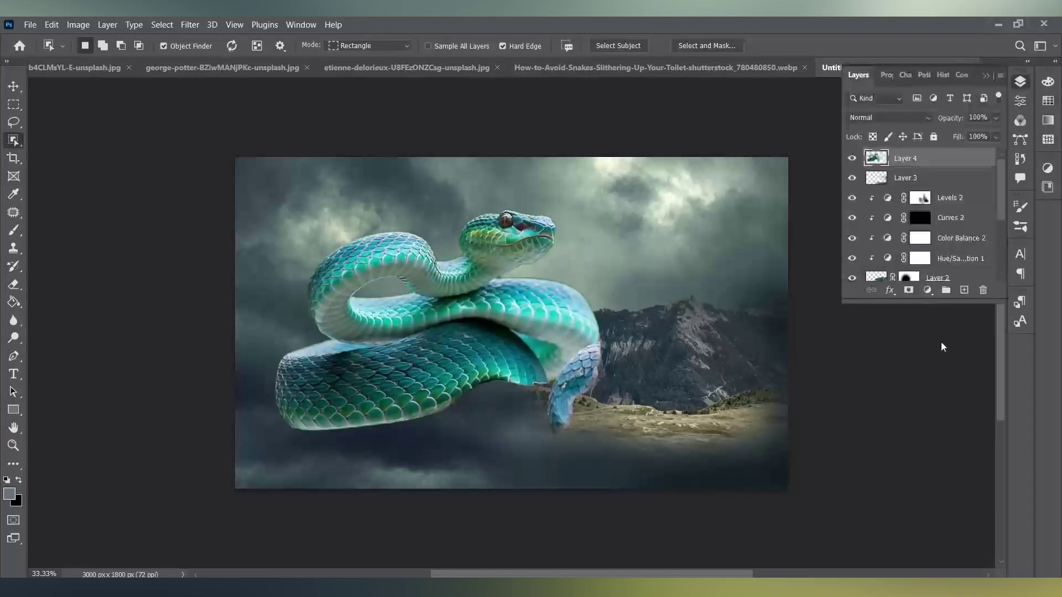
click(928, 291)
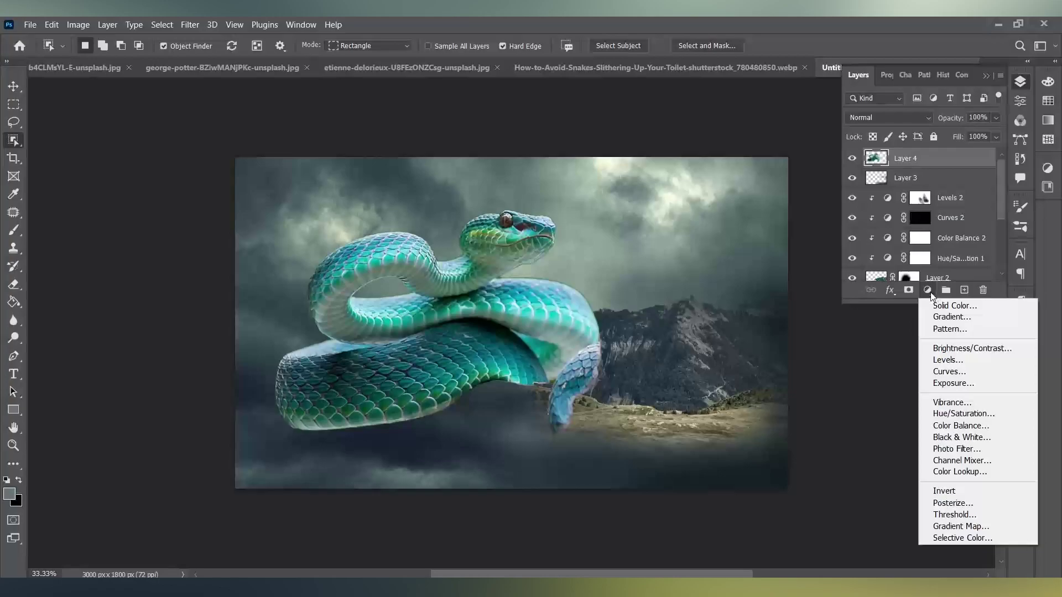
click(965, 419)
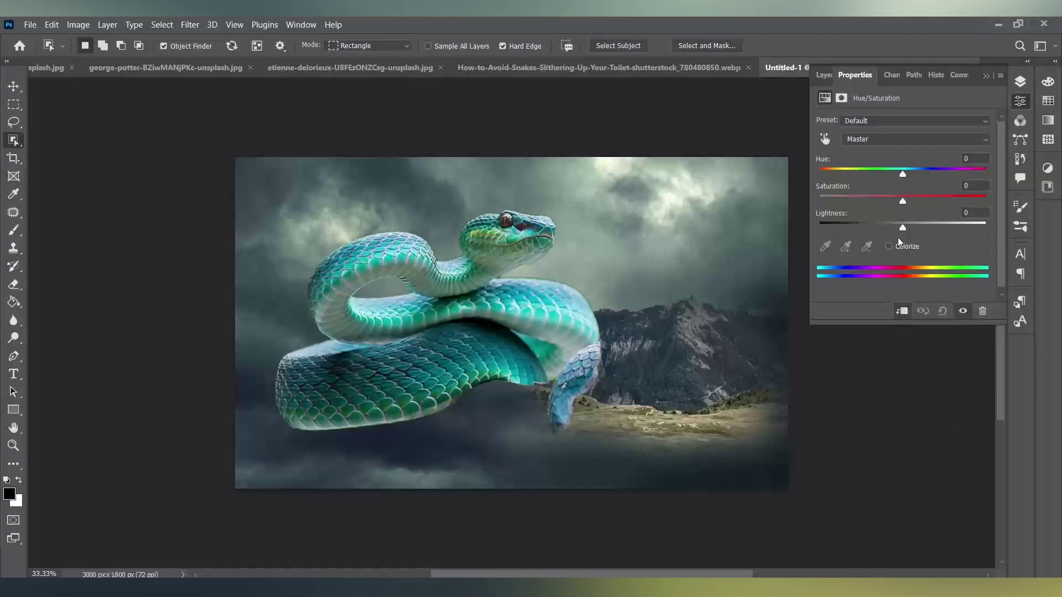
drag(881, 202, 845, 205)
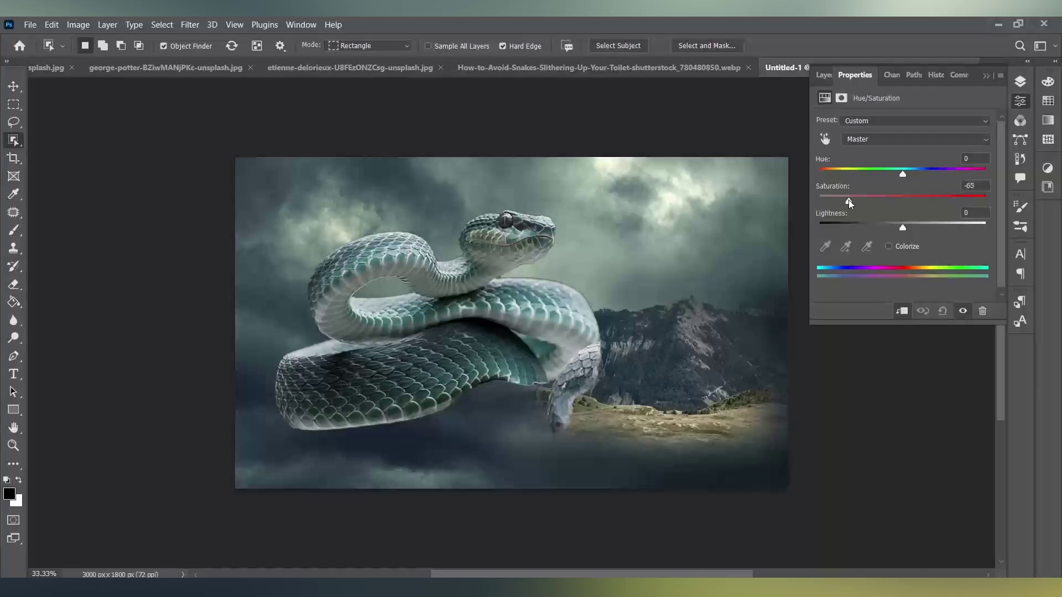
drag(855, 204, 851, 204)
drag(904, 229, 888, 231)
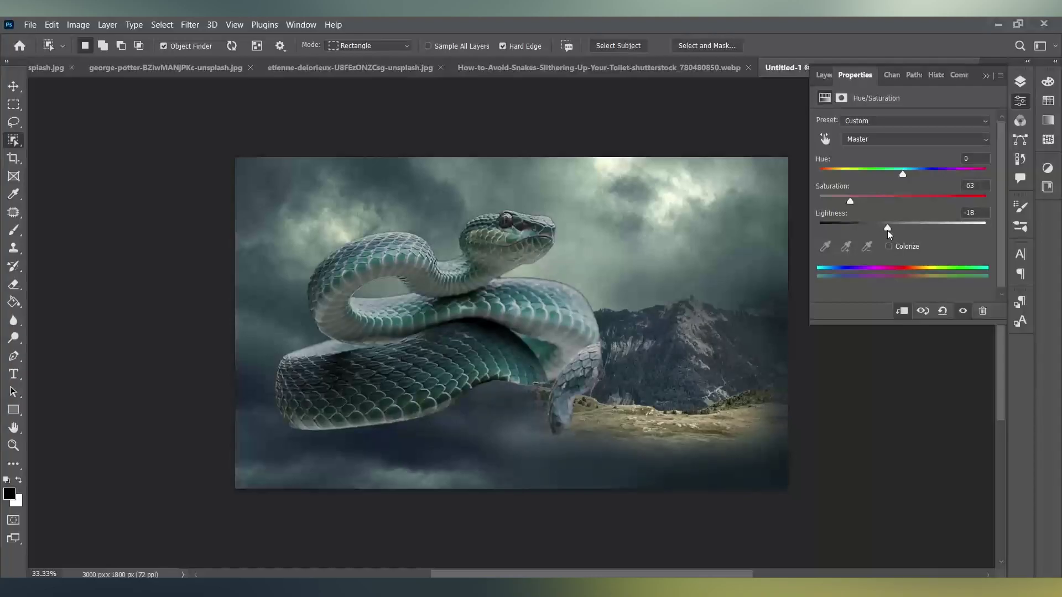
drag(888, 231, 890, 230)
click(987, 75)
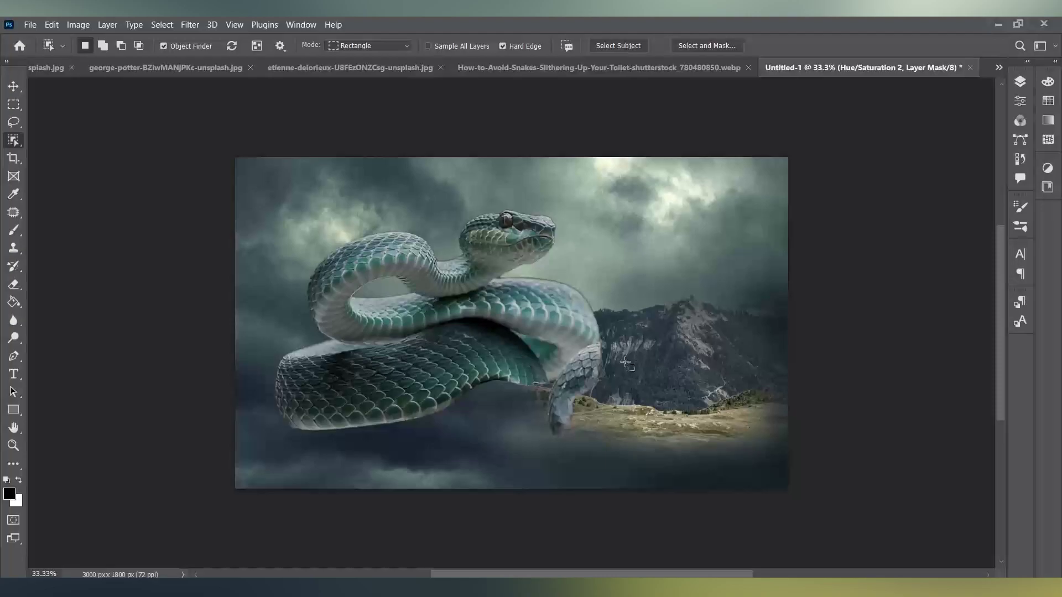
Reopen the Hue/Saturation settings and shift the snake's Cyans hue toward blue.
click(1020, 82)
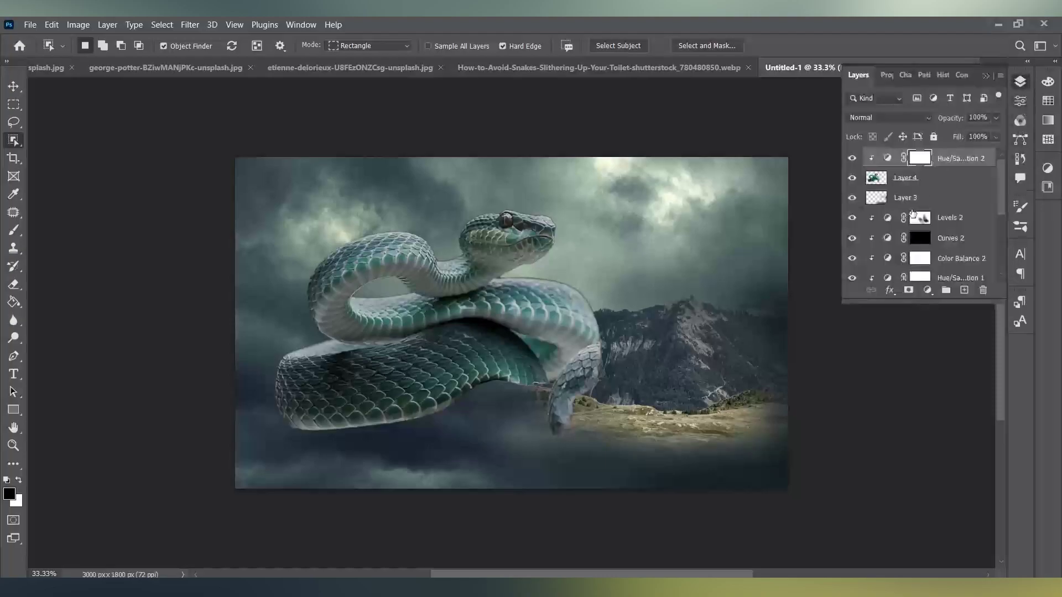
double_click(888, 158)
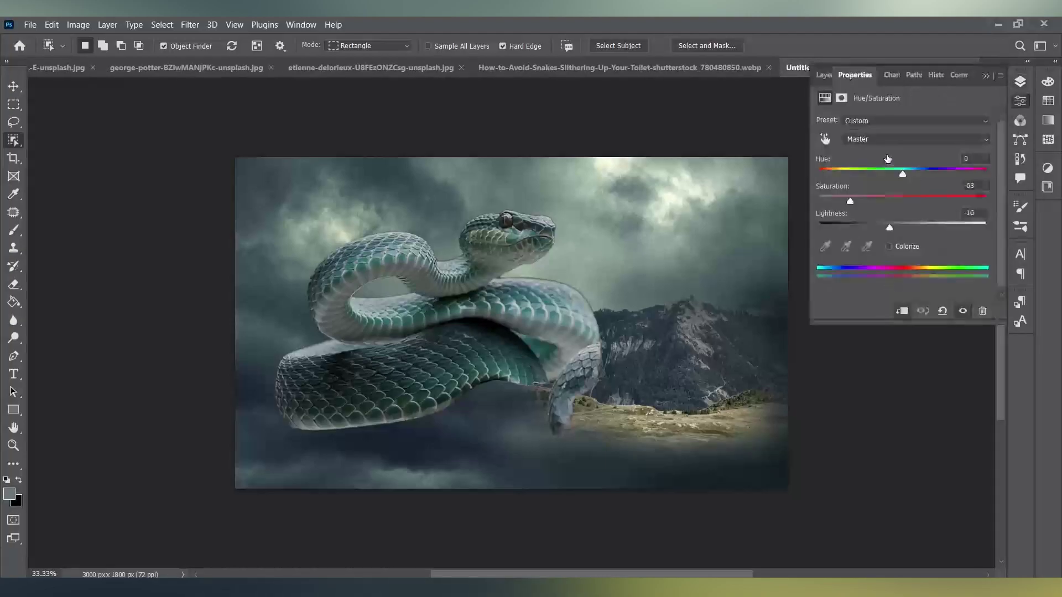
click(824, 139)
click(390, 258)
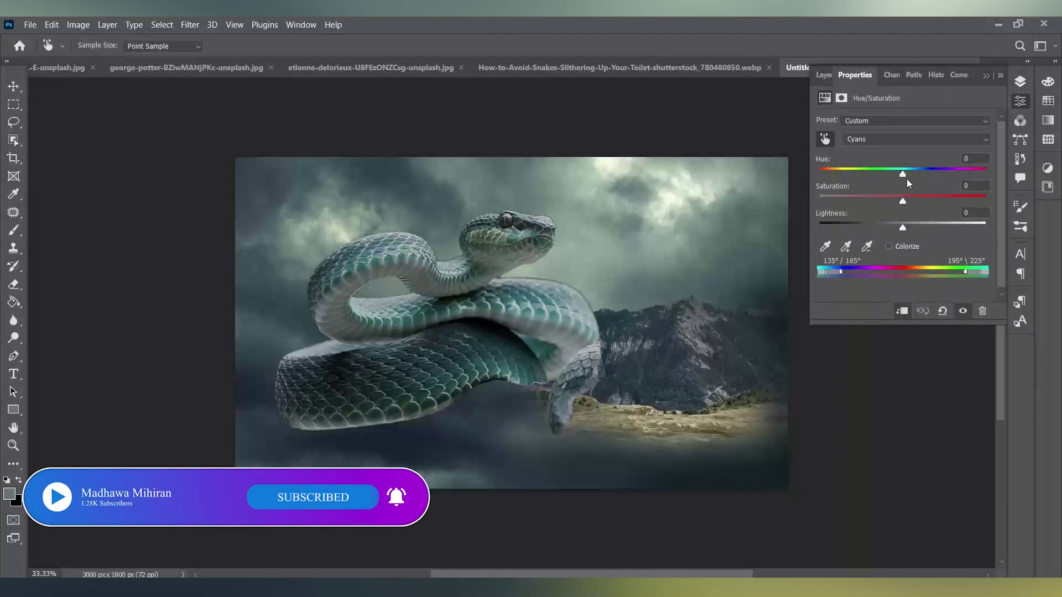
drag(904, 177, 920, 177)
drag(916, 181, 897, 182)
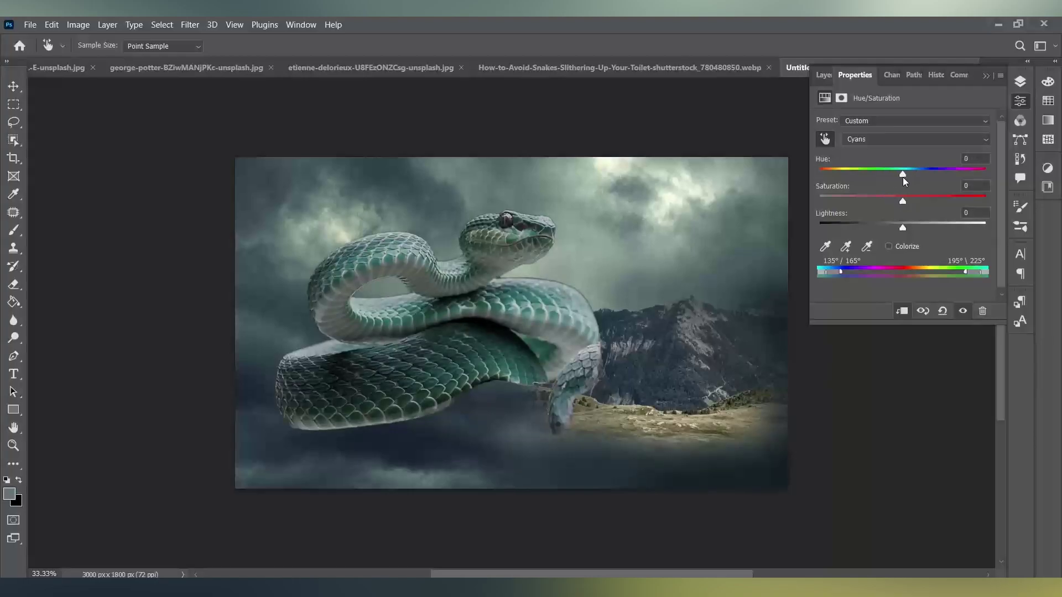
drag(916, 181, 917, 182)
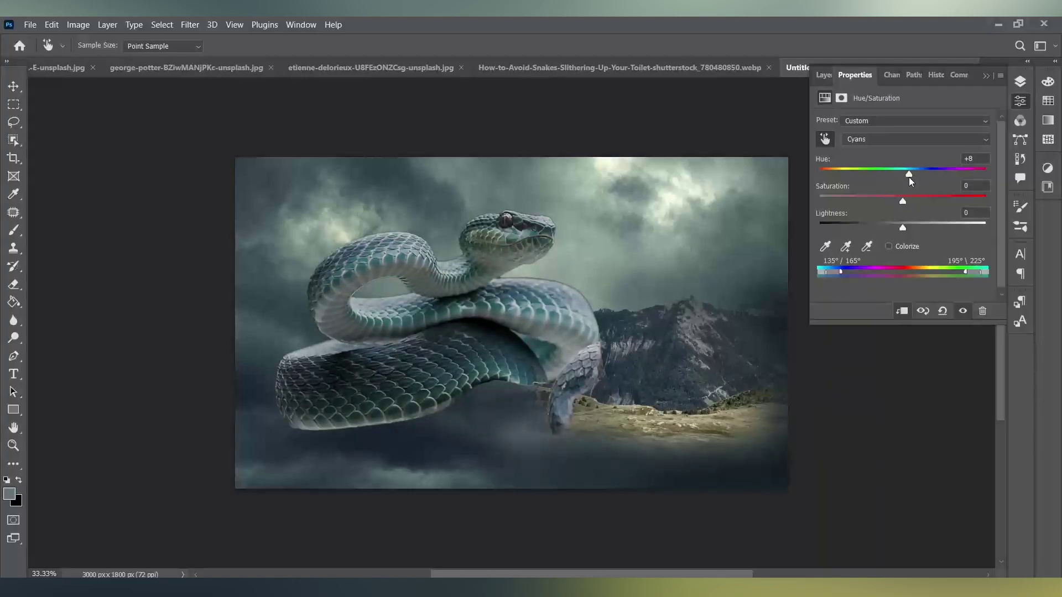
click(983, 75)
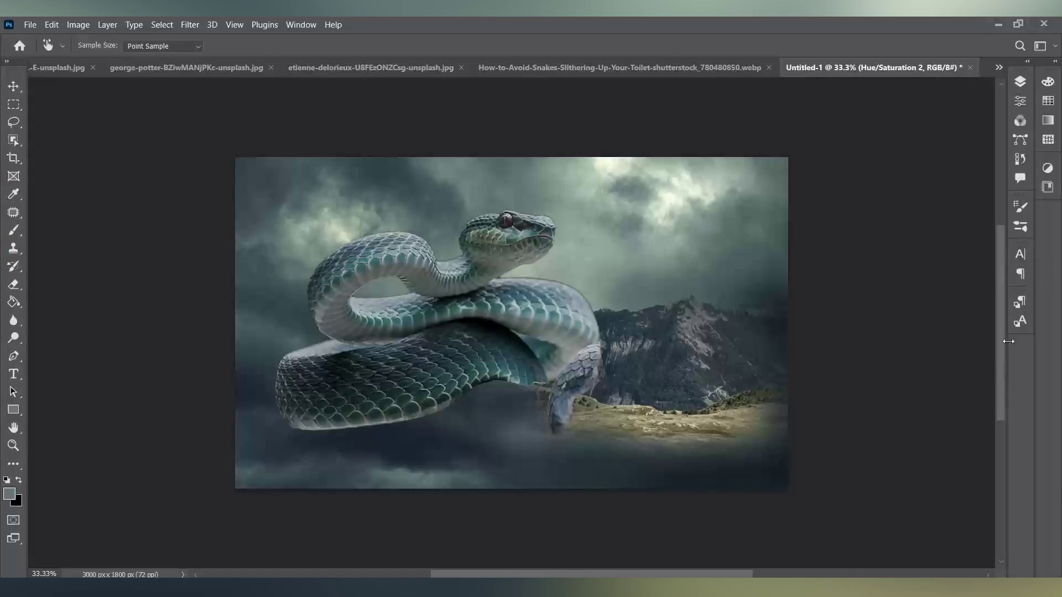
click(1021, 83)
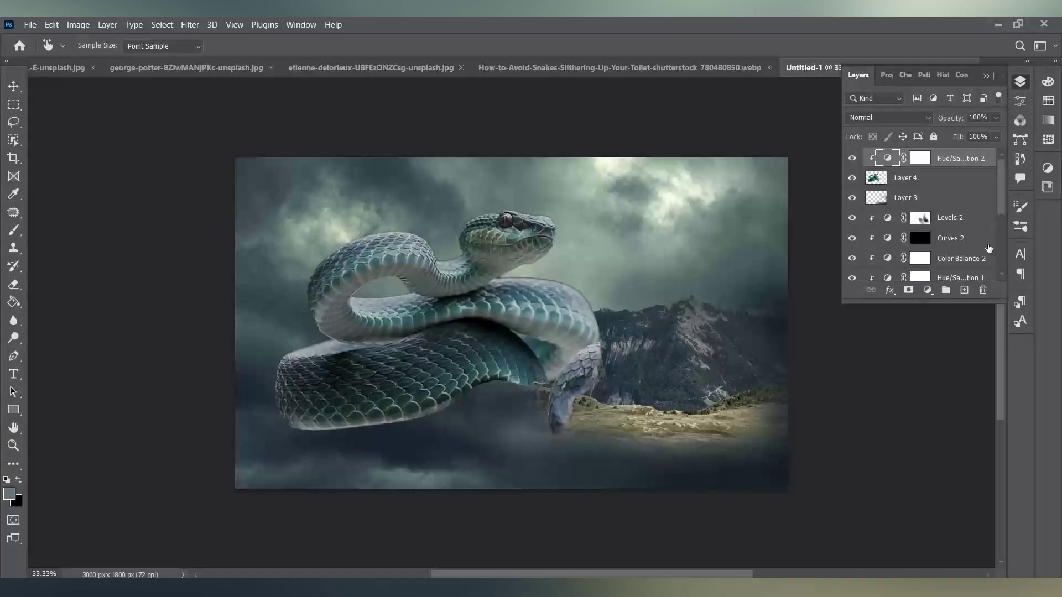
click(934, 296)
Add a snake Color Balance shifting midtones toward yellow, then give Layer 4 a layer mask.
click(940, 409)
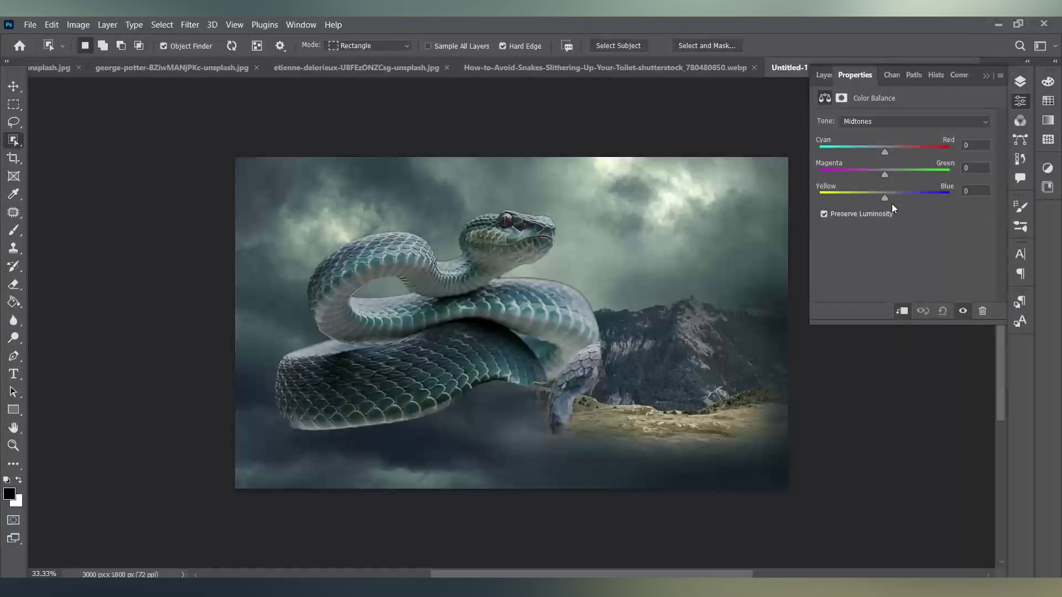
drag(892, 203, 873, 200)
click(824, 74)
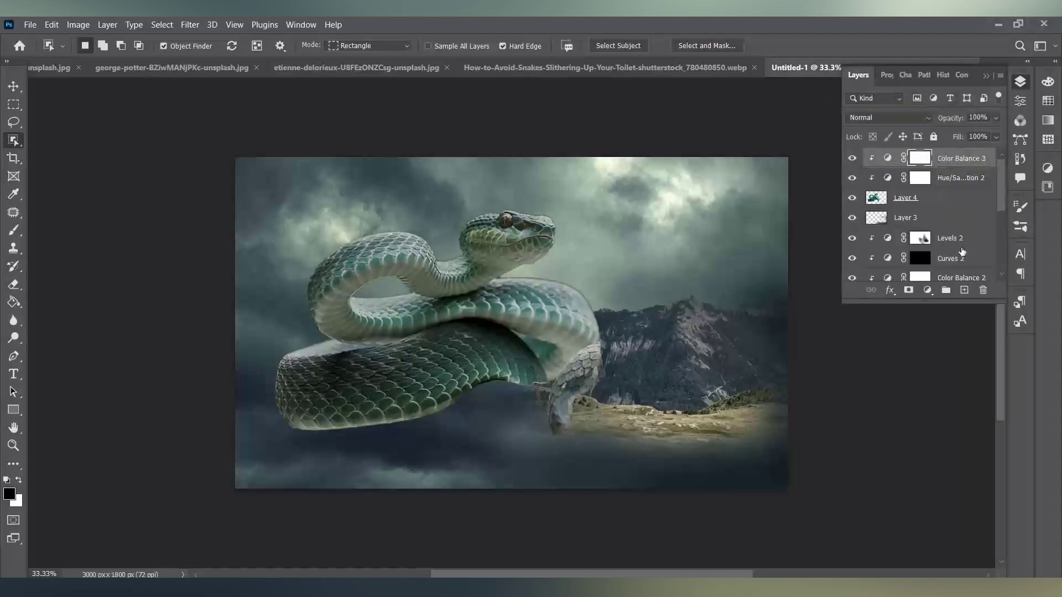
click(917, 200)
click(909, 291)
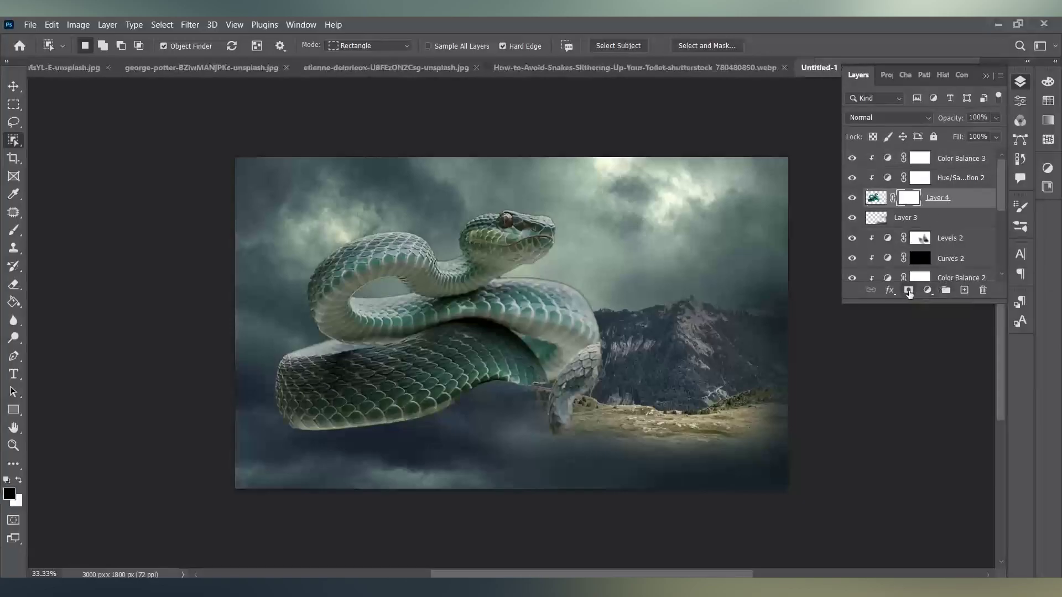
Paint Layer 4's mask to fade the tail's lower edge into fog and show the mountain over the right coil.
key(ctrl+i)
key(ctrl+i)
click(14, 235)
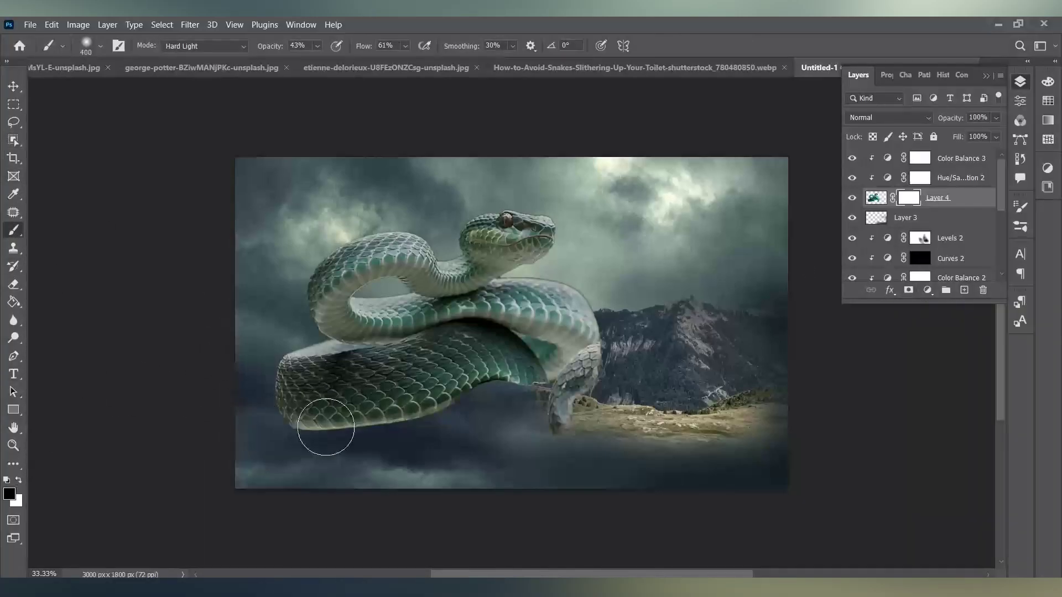
mouse_move(549, 426)
mouse_down()
mouse_move(541, 429)
mouse_move(576, 417)
mouse_move(545, 422)
mouse_move(575, 417)
mouse_move(572, 430)
mouse_up()
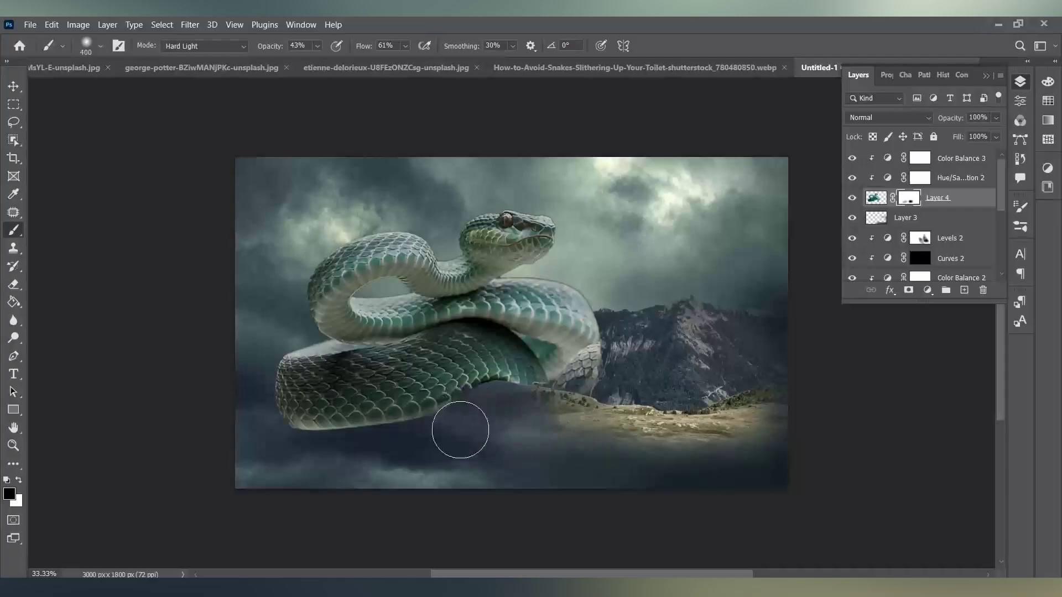
drag(396, 439, 289, 443)
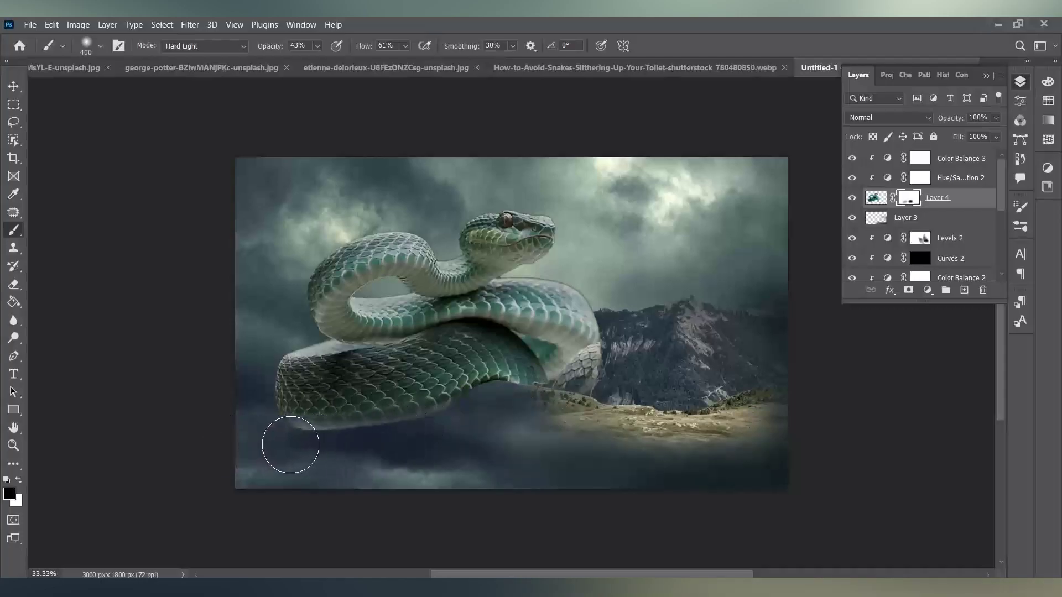
mouse_move(445, 421)
mouse_down()
mouse_move(287, 443)
mouse_move(457, 418)
mouse_move(403, 429)
mouse_up()
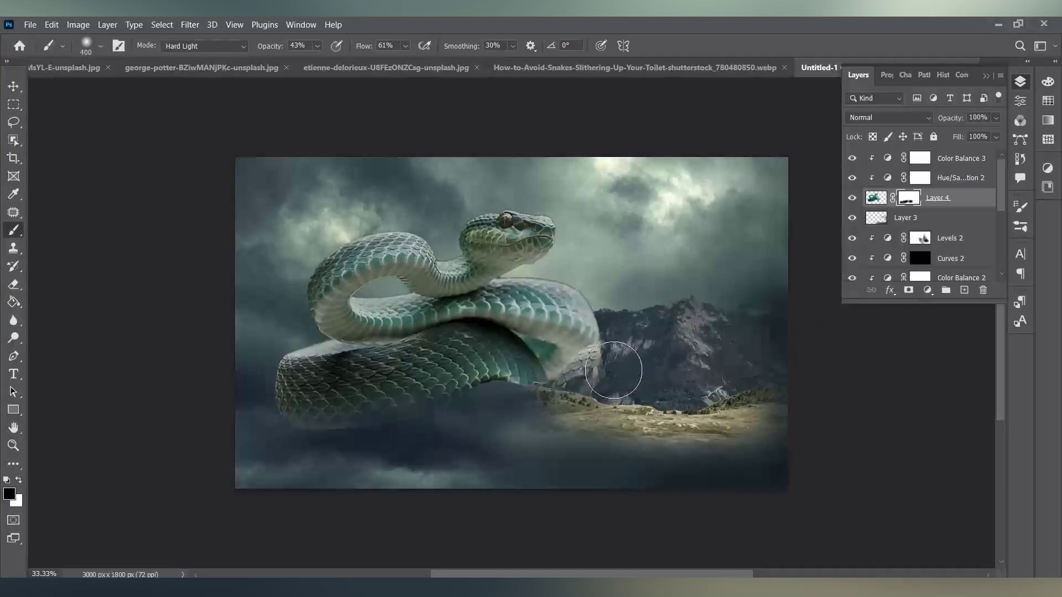
mouse_move(622, 368)
mouse_down()
mouse_move(522, 403)
mouse_move(548, 409)
mouse_up()
mouse_move(363, 449)
mouse_down()
mouse_move(263, 429)
mouse_move(360, 445)
mouse_move(263, 429)
mouse_move(431, 424)
mouse_move(647, 374)
mouse_move(711, 387)
mouse_move(642, 363)
mouse_move(614, 368)
mouse_move(607, 356)
mouse_move(540, 408)
mouse_up()
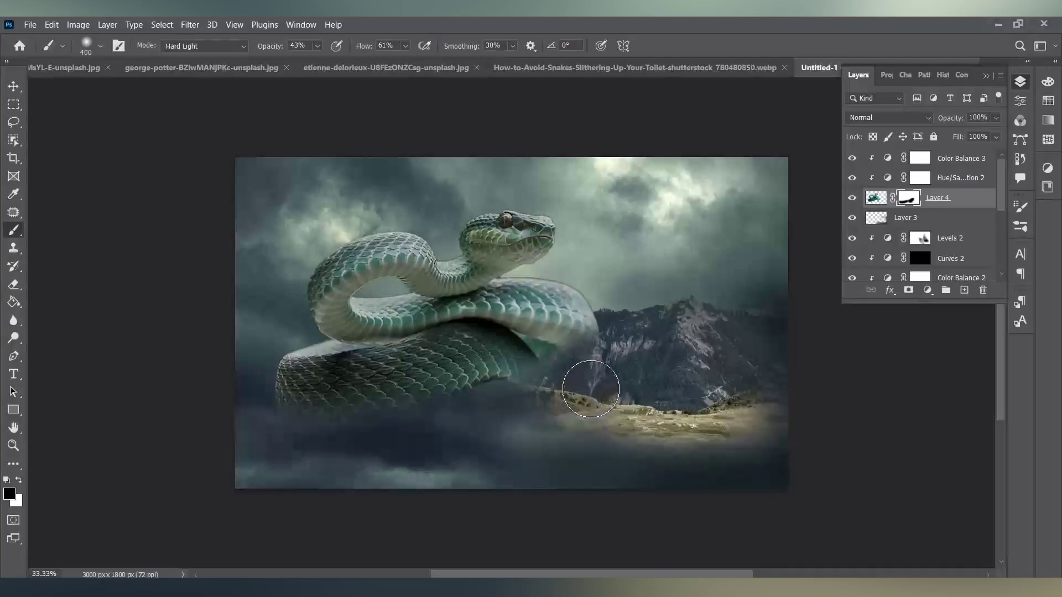
mouse_move(621, 349)
mouse_down()
mouse_move(542, 390)
mouse_move(553, 387)
mouse_move(556, 415)
mouse_up()
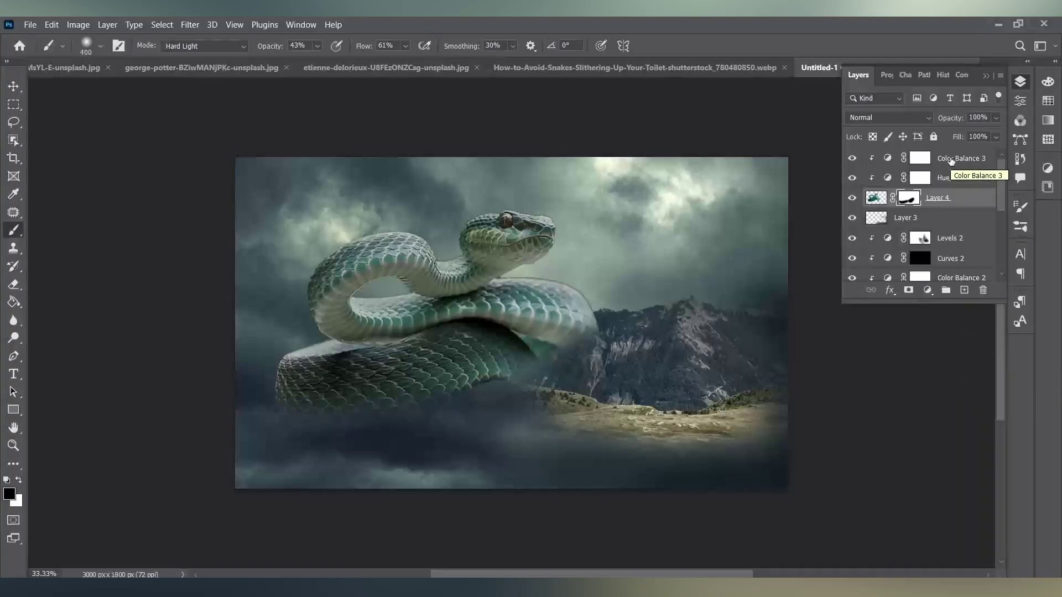
Add a darkening Curves adjustment above Color Balance 3 and return to the Layers panel.
click(950, 160)
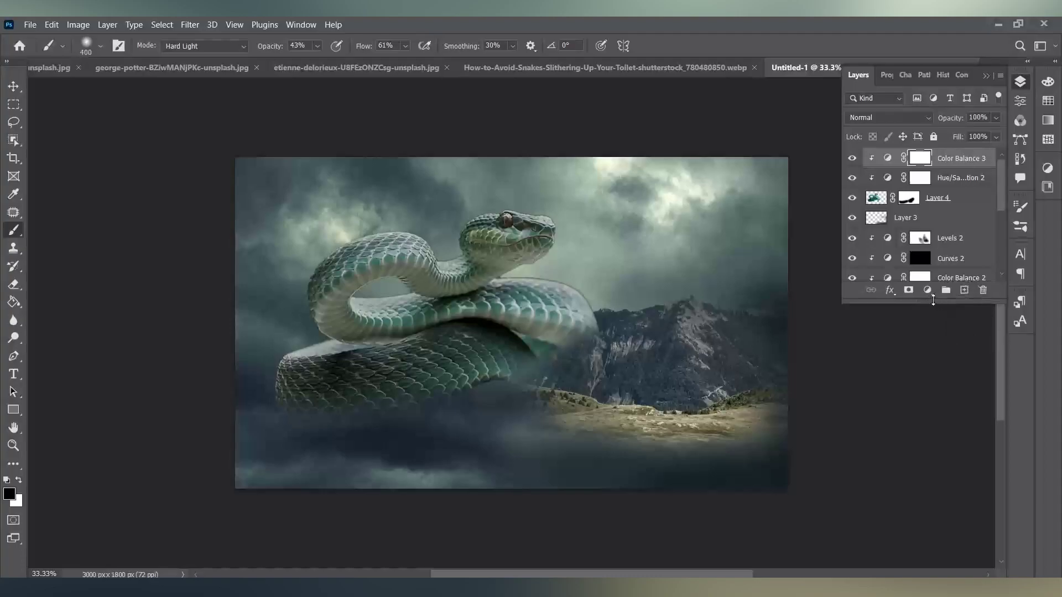
click(928, 290)
click(949, 370)
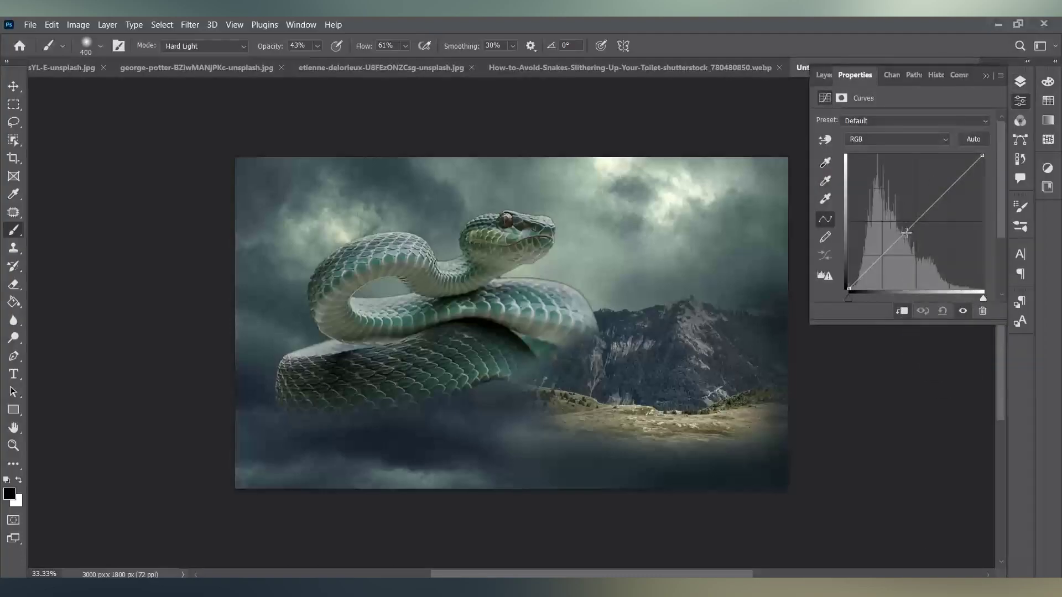
mouse_move(919, 221)
mouse_down()
mouse_move(908, 263)
mouse_move(884, 275)
mouse_move(912, 257)
mouse_up()
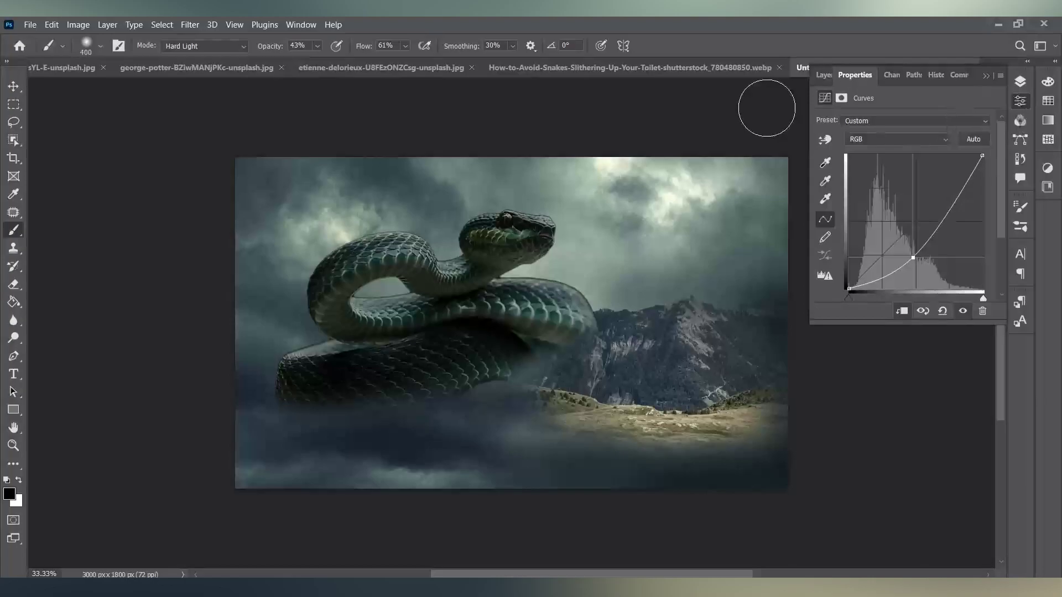
click(824, 76)
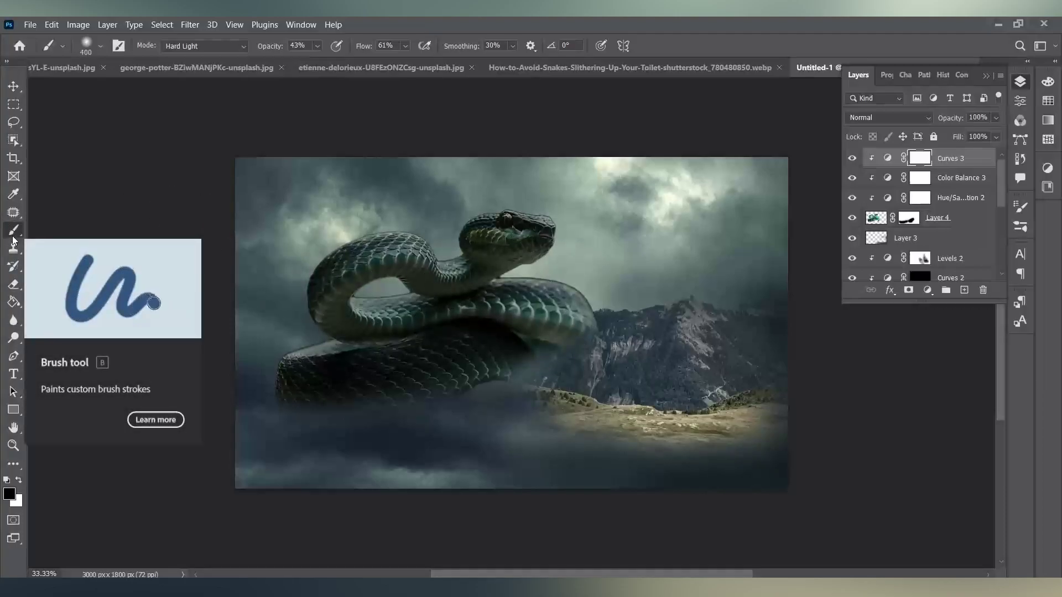
Paint the Curves 3 mask around the snake's head, jaw and the mountains below.
scroll(534, 227, up, 5)
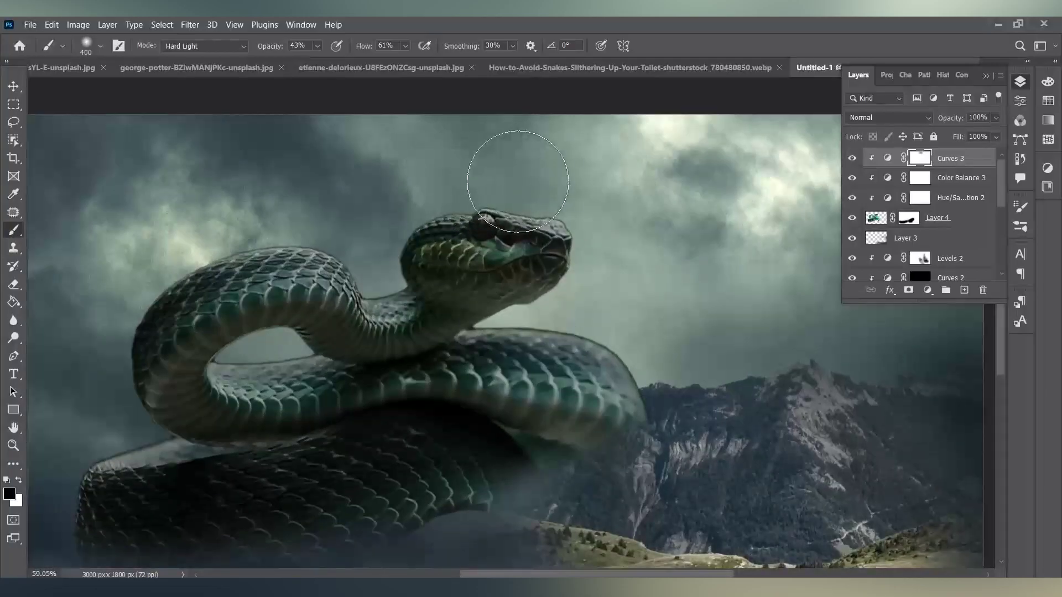
mouse_move(510, 166)
mouse_down()
mouse_move(530, 193)
mouse_move(434, 180)
mouse_move(530, 193)
mouse_up()
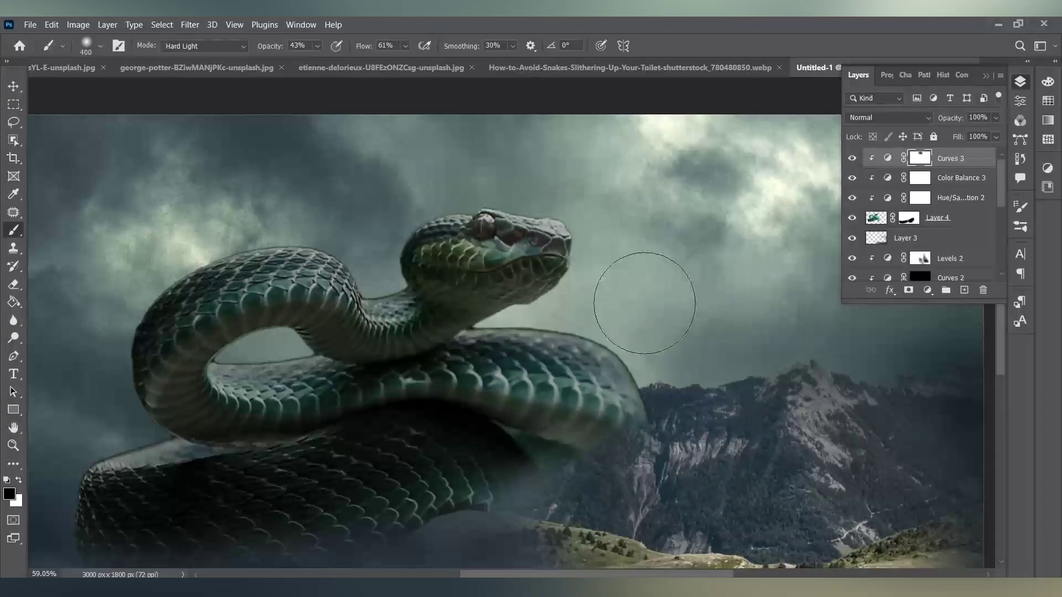
mouse_move(640, 253)
mouse_down()
mouse_move(555, 262)
mouse_move(503, 192)
mouse_move(647, 401)
mouse_up()
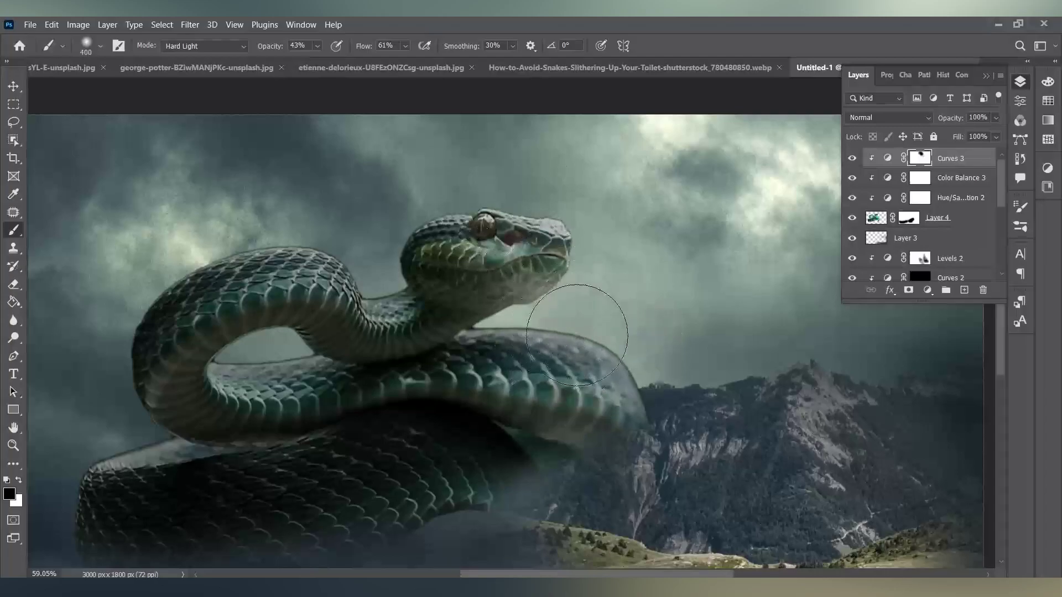
key(ctrl+minus)
key(ctrl+minus)
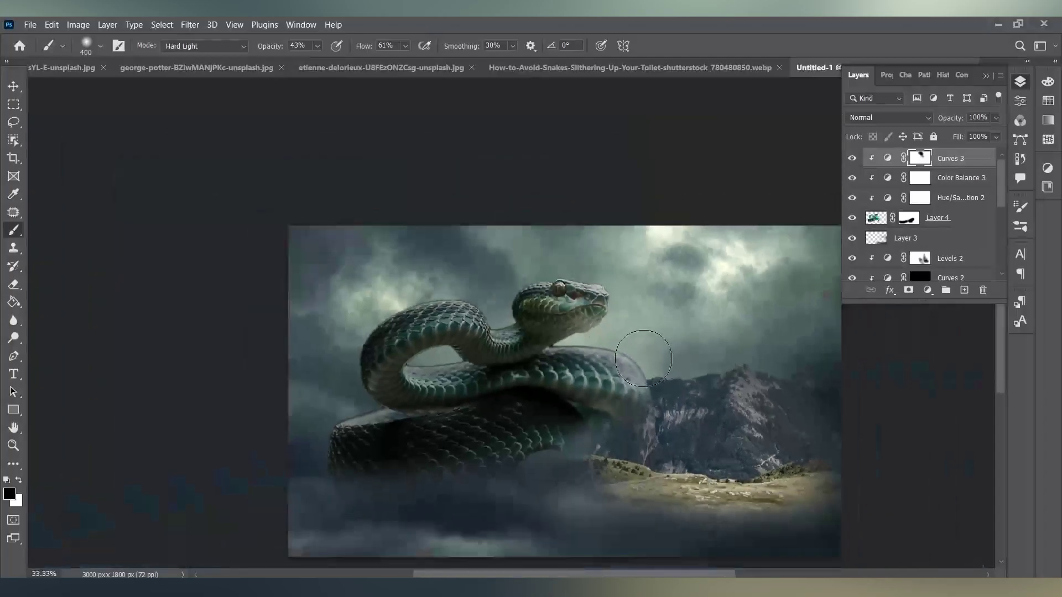
drag(754, 450, 707, 387)
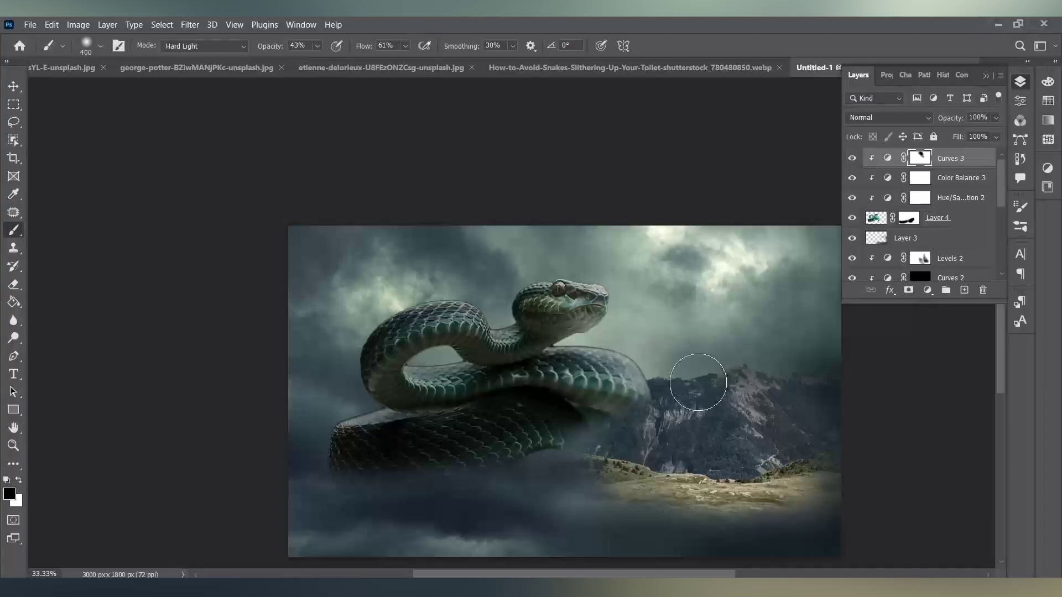
Paint away the fog seam on the middle coil and beside the snake's neck.
scroll(707, 388, up, 2)
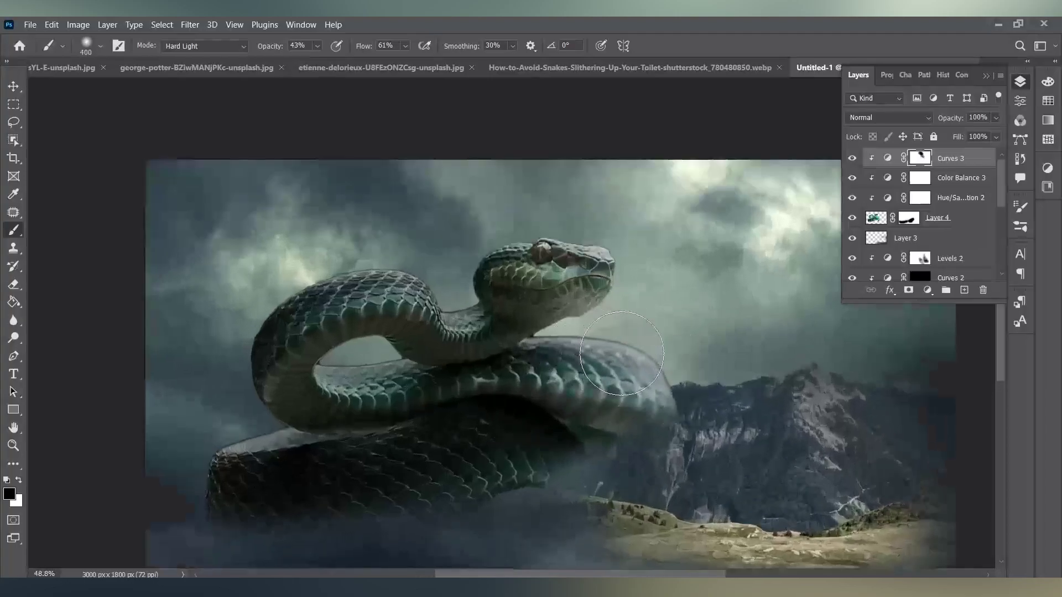
scroll(582, 363, down, 2)
scroll(582, 363, down, 1)
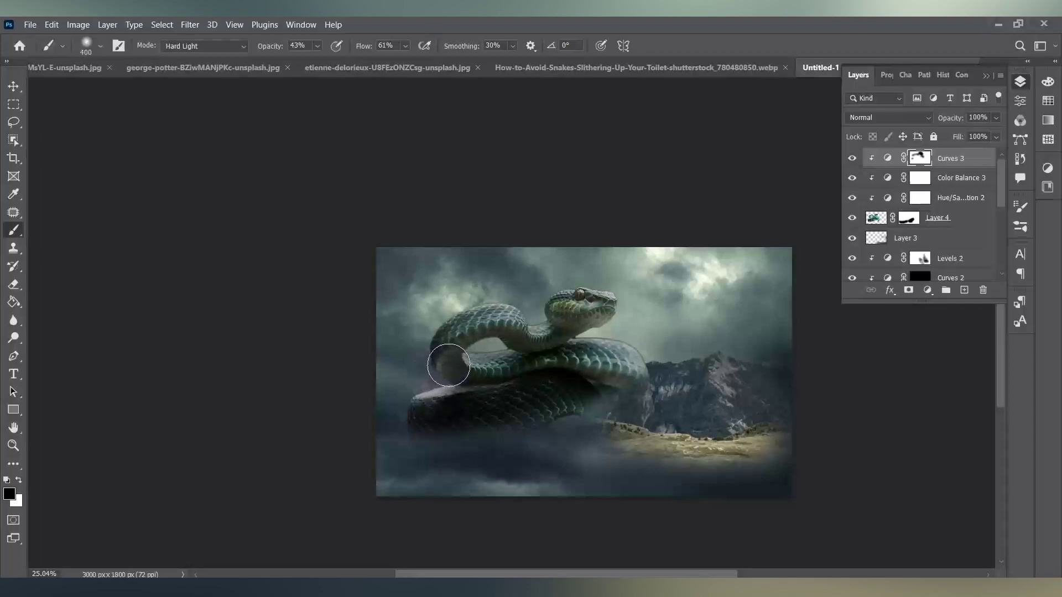
drag(591, 350, 641, 359)
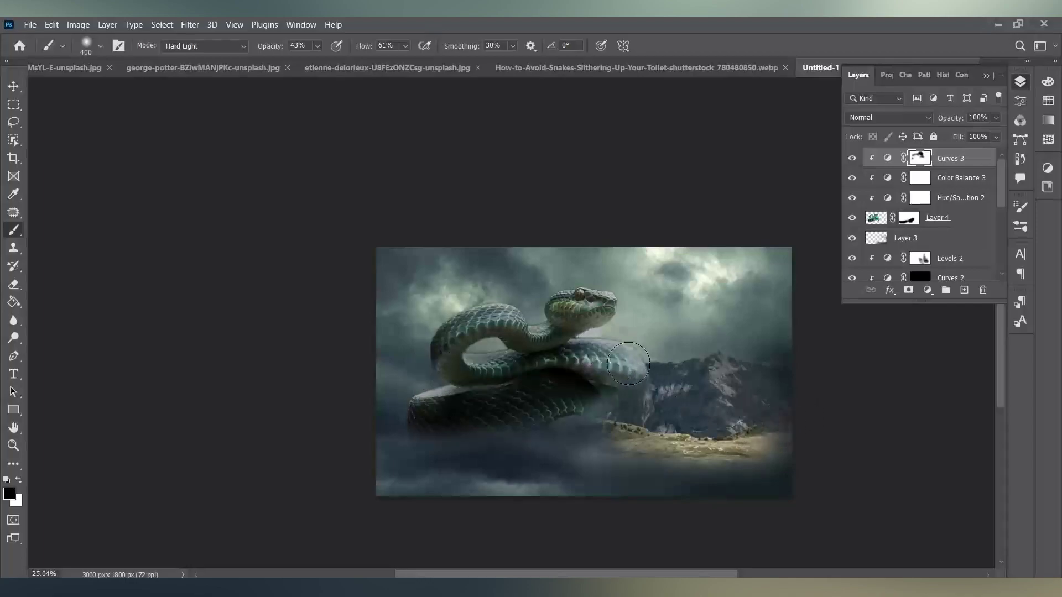
mouse_move(422, 347)
mouse_down()
mouse_move(406, 400)
mouse_move(465, 382)
mouse_up()
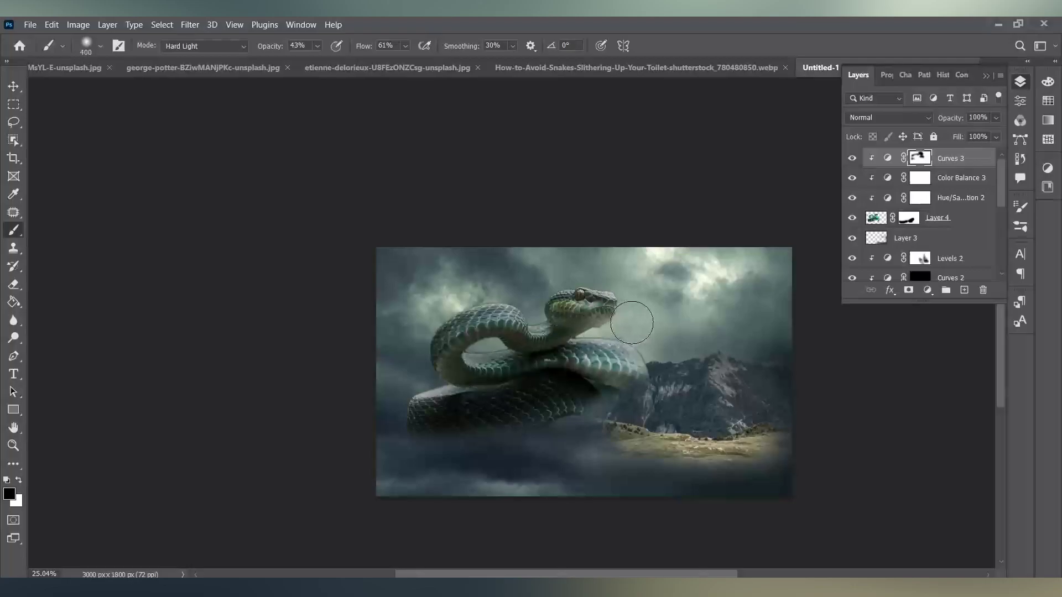
scroll(658, 324, up, 1)
scroll(664, 321, down, 1)
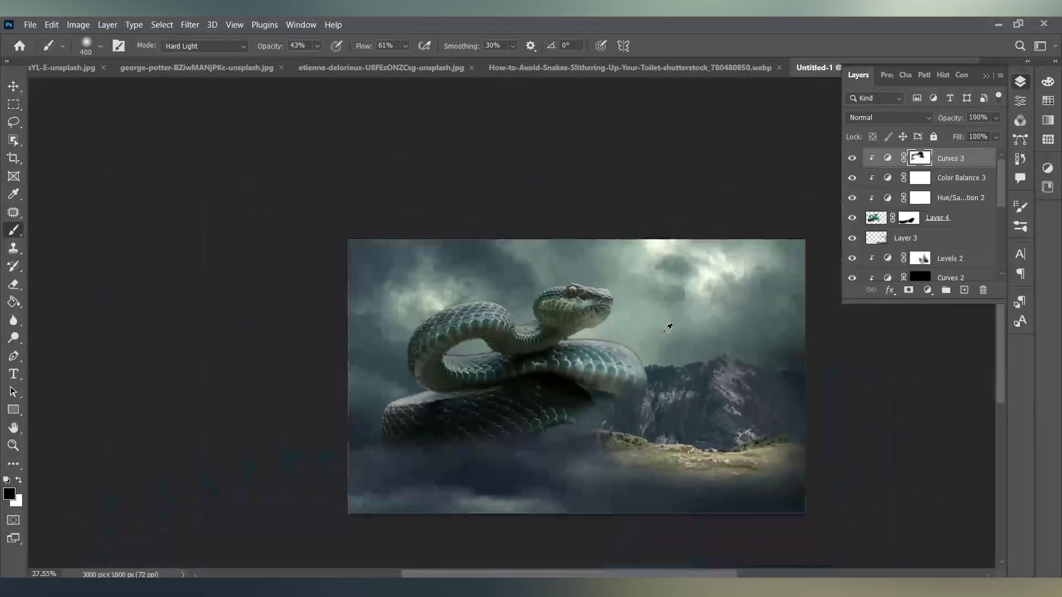
scroll(670, 326, down, 1)
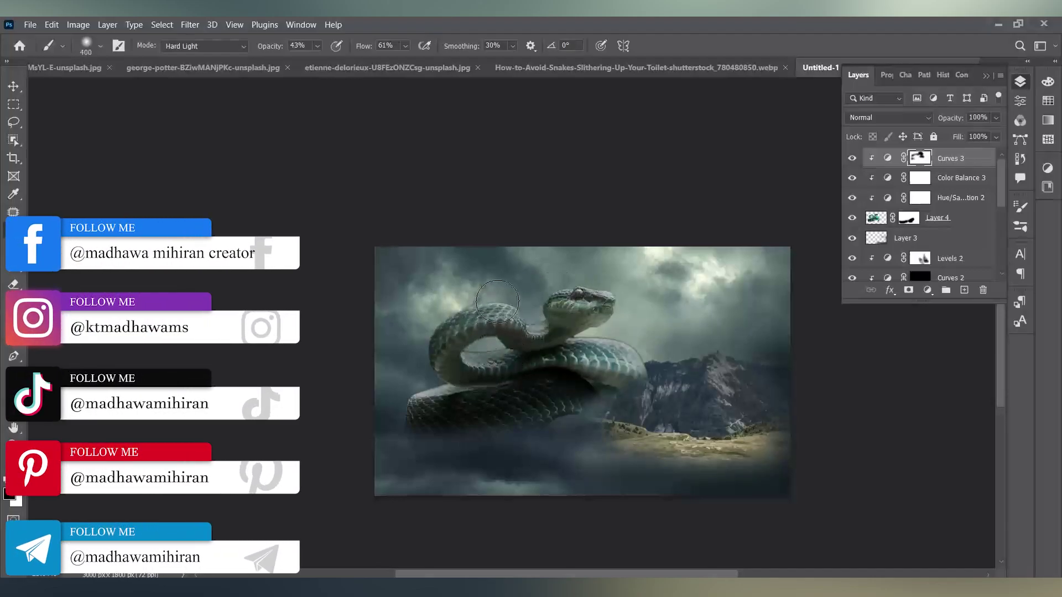
scroll(518, 286, down, 1)
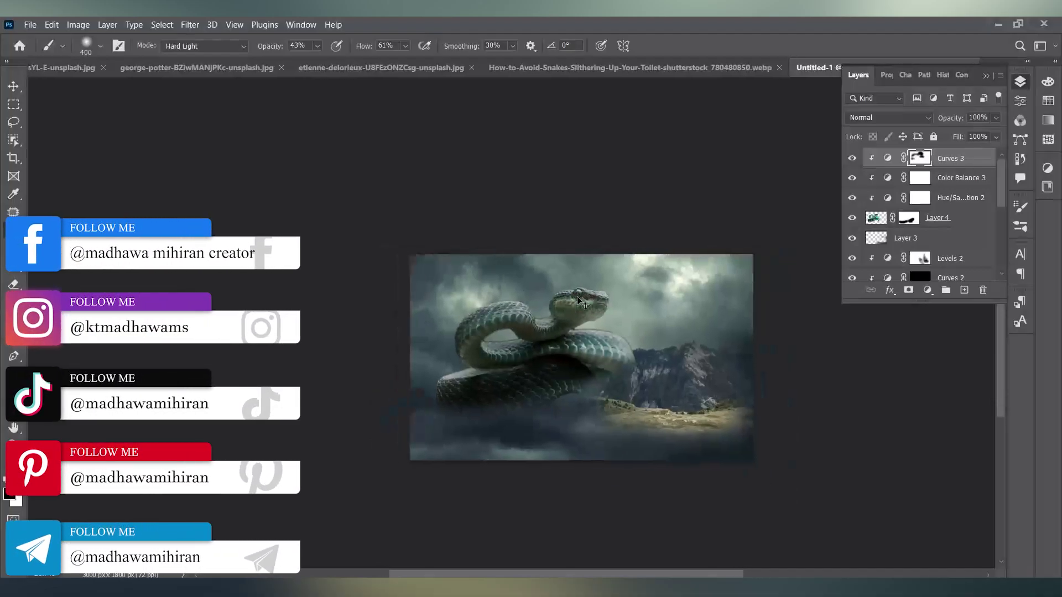
scroll(582, 294, up, 2)
scroll(581, 294, down, 1)
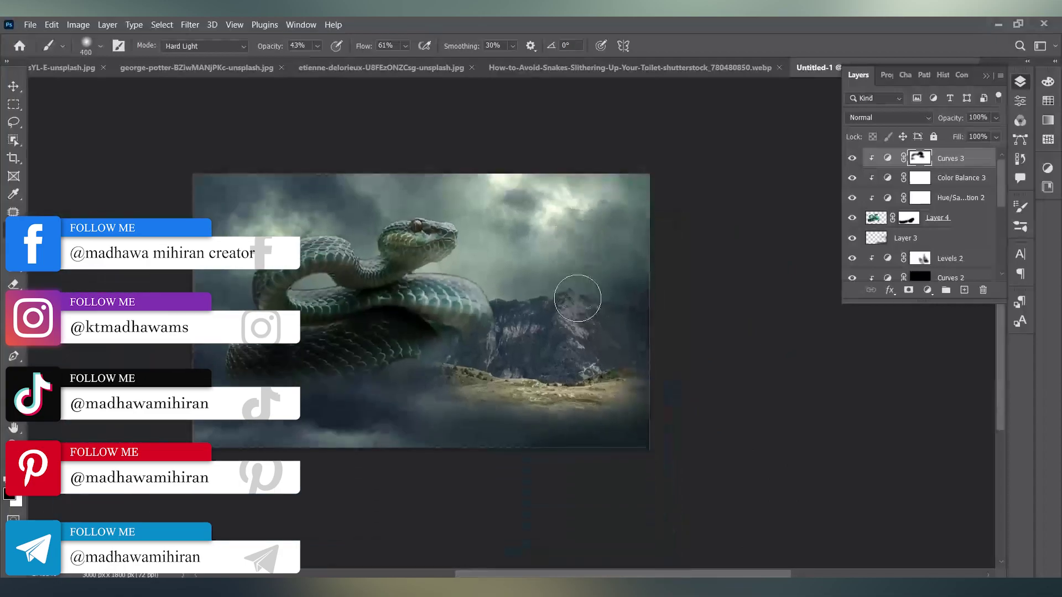
scroll(581, 294, left, 2)
scroll(581, 293, down, 1)
scroll(580, 298, up, 2)
scroll(579, 299, left, 1)
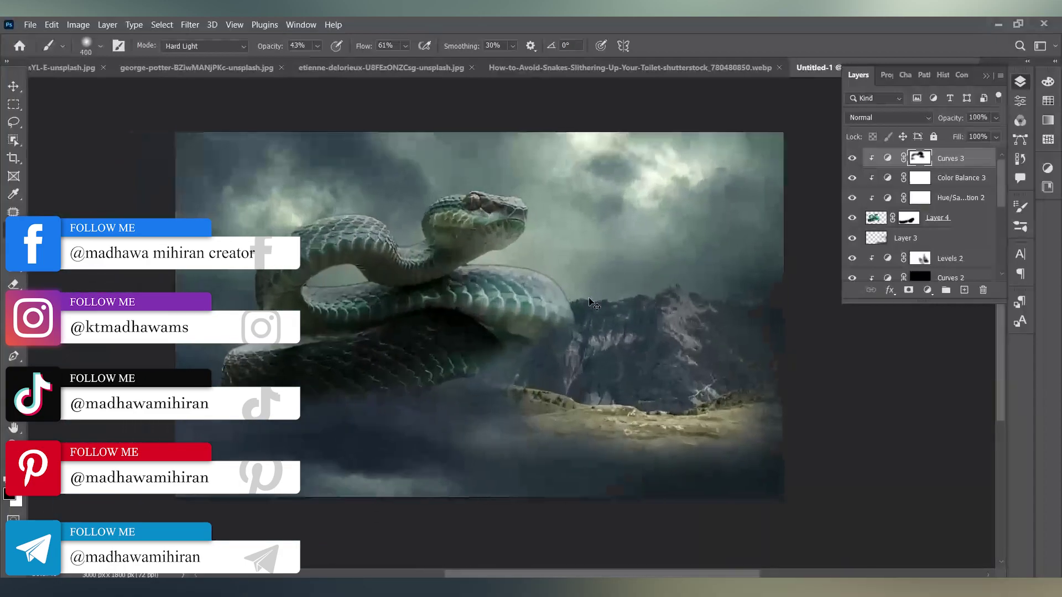
scroll(579, 298, left, 2)
scroll(586, 300, down, 1)
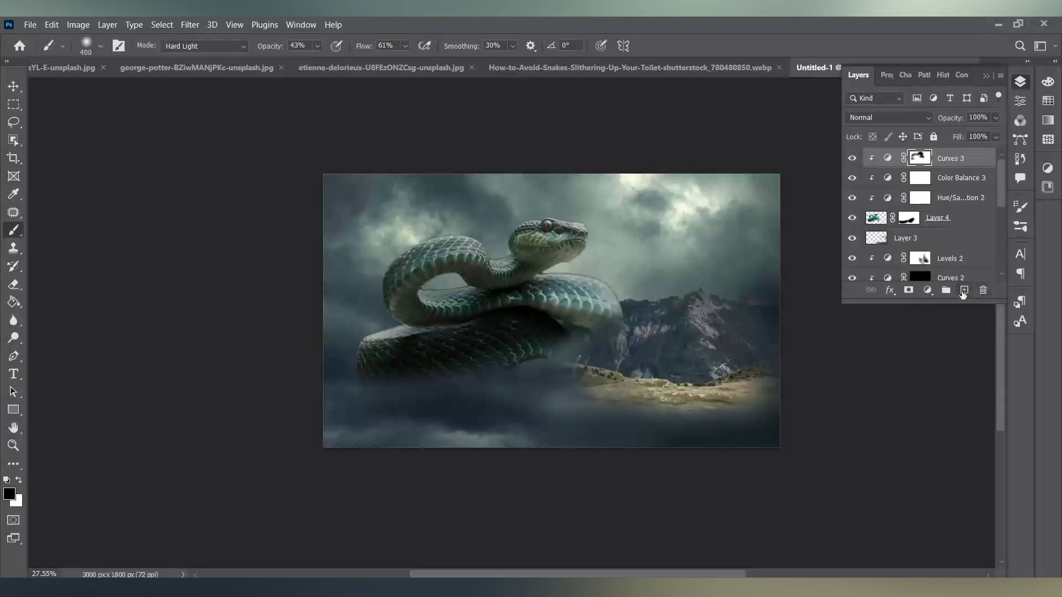
Add a new Layer 5 clipped to Curves 3 and enlarge the brush to 700.
click(963, 291)
key(x)
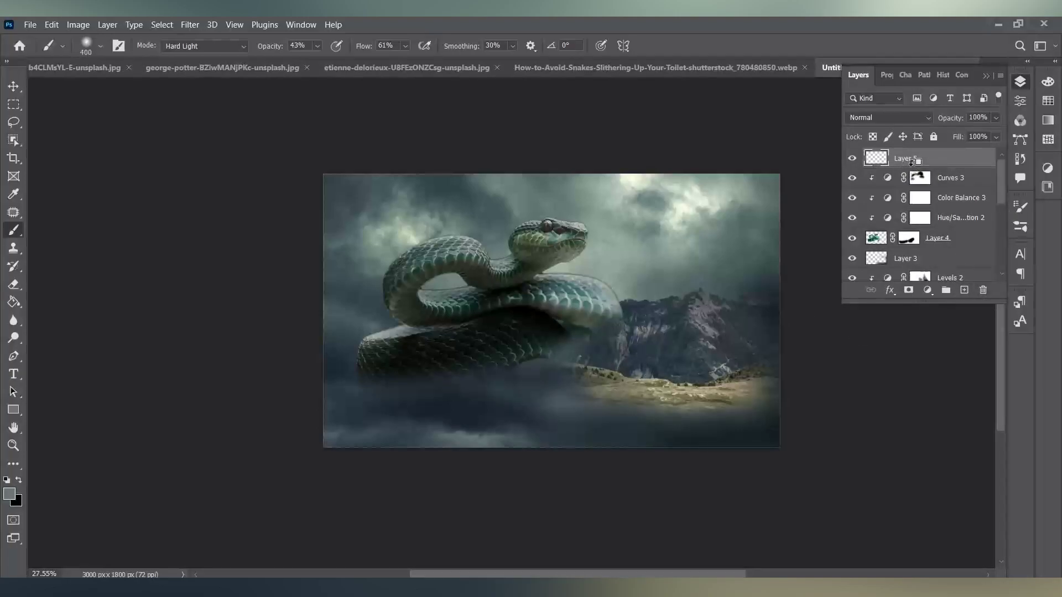
alt+click(912, 162)
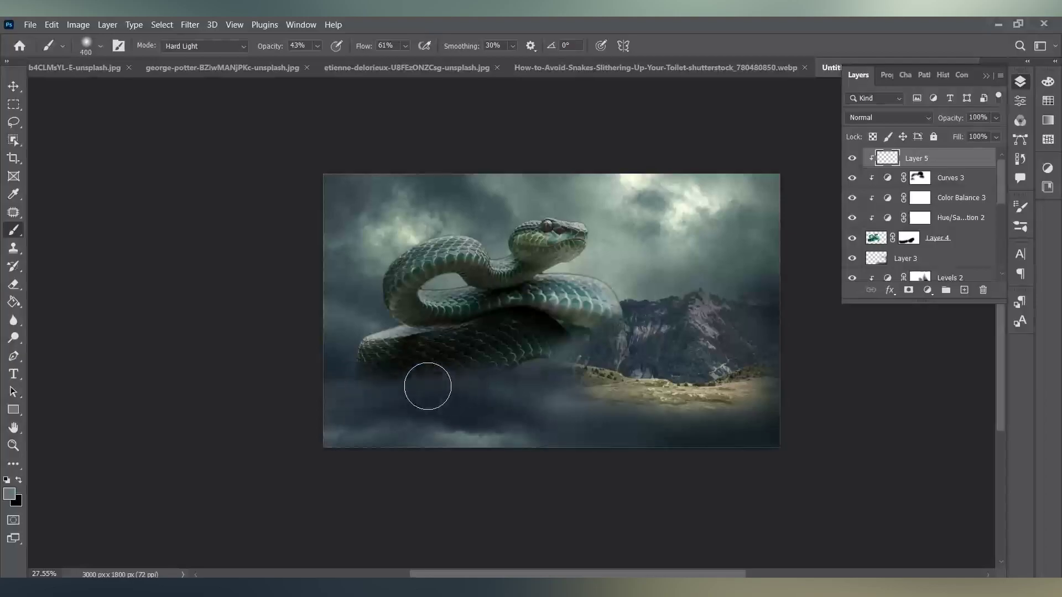
key(bracketright)
key(bracketright)
key(bracketright)
Paint black and white mist around the snake's tail, base and the fog below.
mouse_move(353, 379)
mouse_down()
mouse_move(339, 379)
mouse_move(405, 403)
mouse_move(372, 398)
mouse_move(328, 367)
mouse_move(486, 403)
mouse_move(521, 387)
mouse_move(470, 398)
mouse_up()
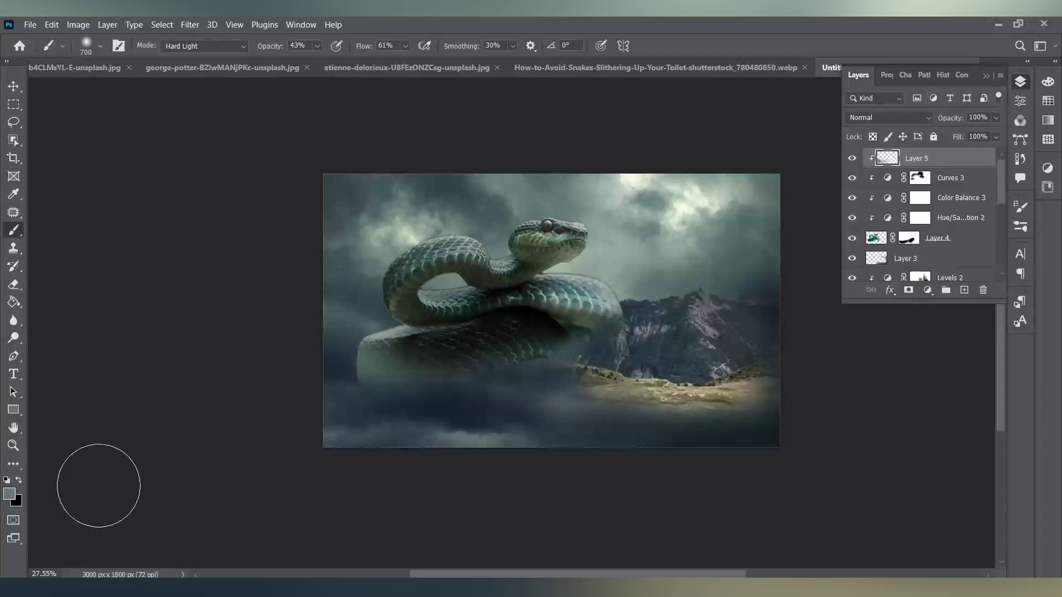
mouse_move(434, 415)
mouse_down()
mouse_move(541, 396)
mouse_move(414, 427)
mouse_up()
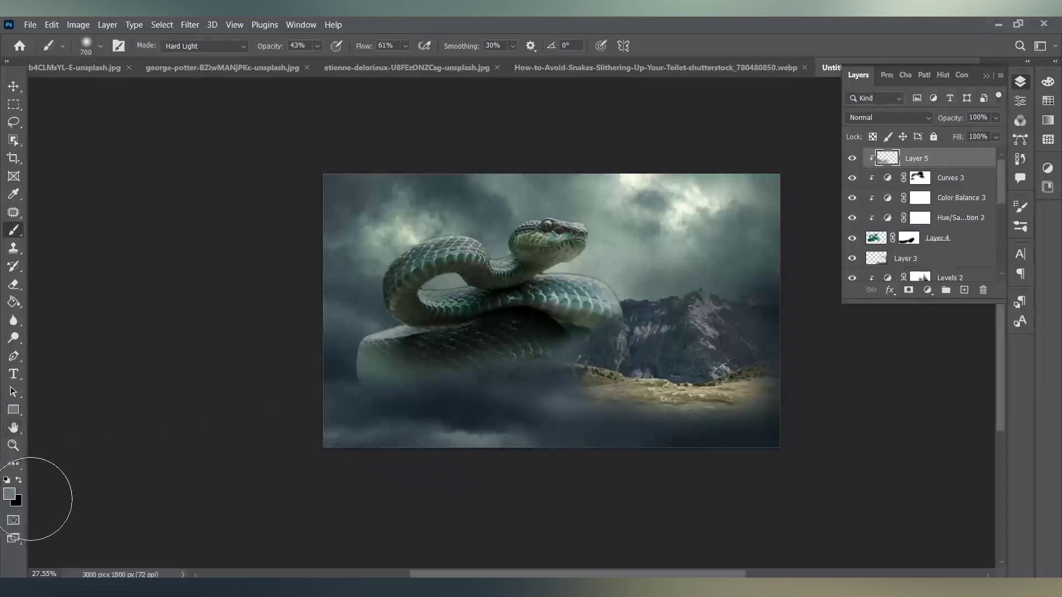
mouse_move(348, 403)
mouse_down()
mouse_move(426, 408)
mouse_move(334, 396)
mouse_move(470, 404)
mouse_move(368, 410)
mouse_move(334, 384)
mouse_up()
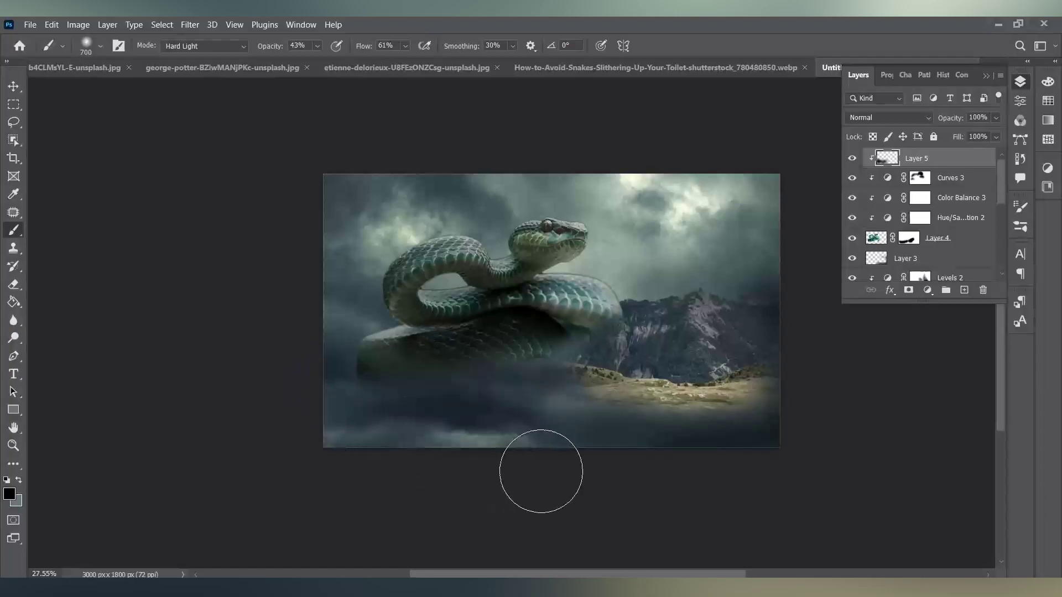
mouse_move(539, 472)
mouse_down()
mouse_move(541, 441)
mouse_move(459, 391)
mouse_move(505, 379)
mouse_move(576, 426)
mouse_up()
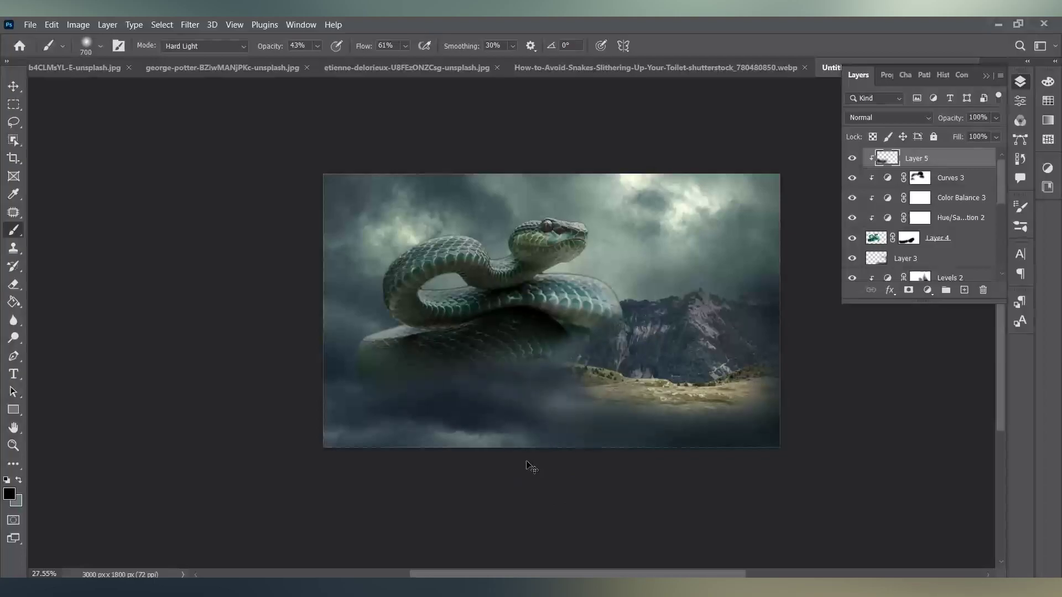
click(19, 480)
mouse_move(458, 387)
mouse_down()
mouse_move(571, 378)
mouse_move(535, 393)
mouse_up()
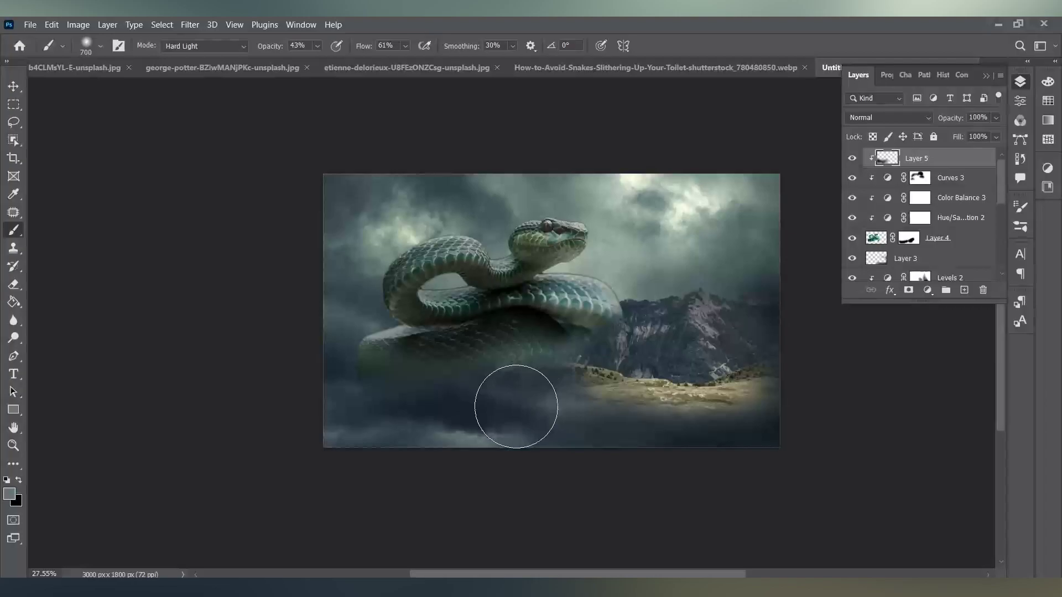
mouse_move(516, 406)
mouse_down()
mouse_move(481, 374)
mouse_move(335, 360)
mouse_move(327, 345)
mouse_move(374, 422)
mouse_move(531, 412)
mouse_up()
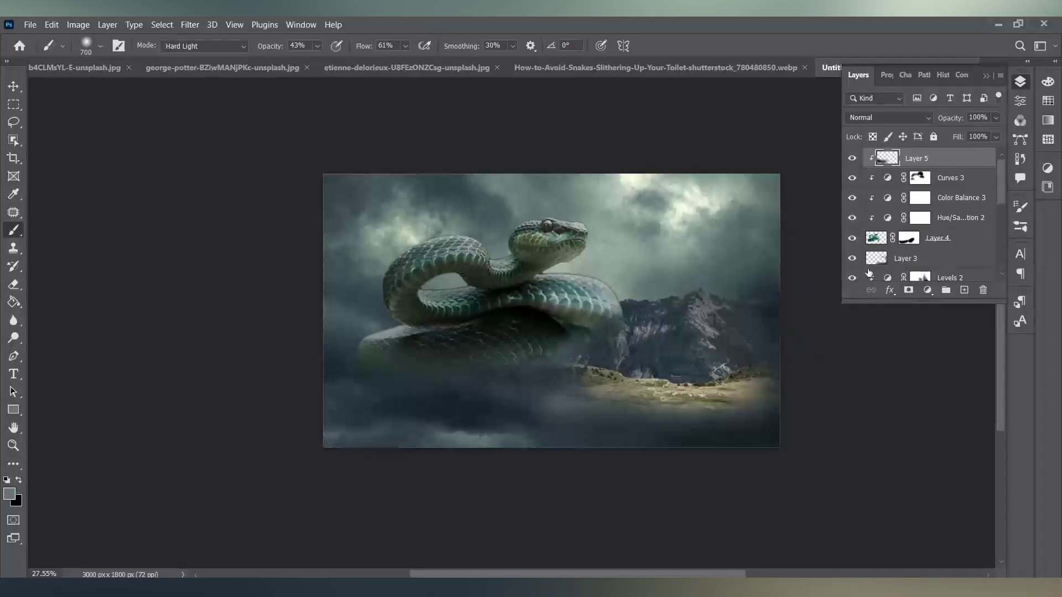
Give Layer 1 a white mask, then drag it to the trash and confirm its removal.
scroll(918, 216, down, 3)
scroll(883, 209, down, 3)
scroll(914, 224, down, 3)
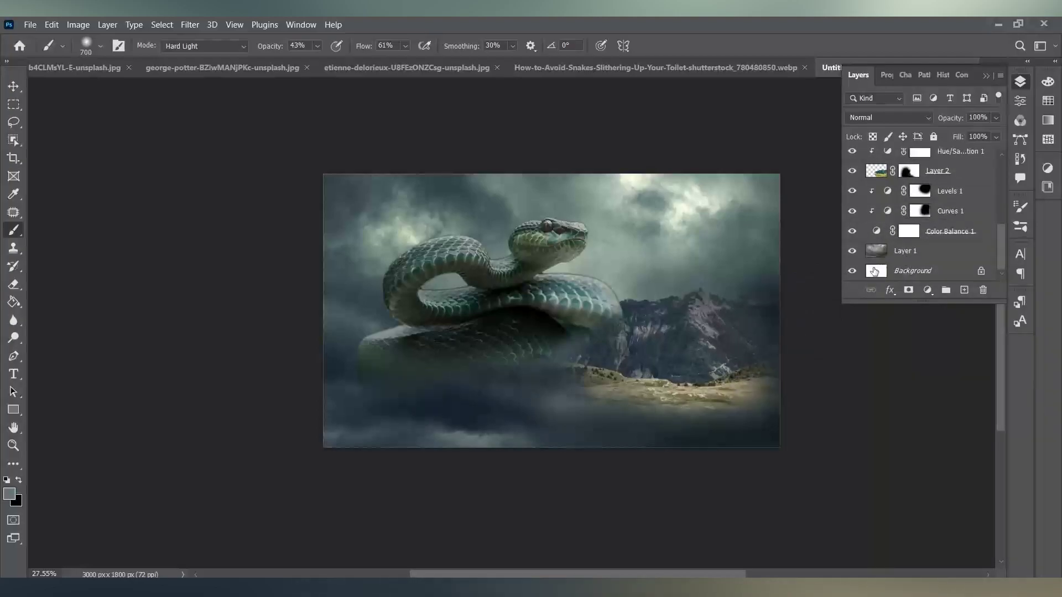
click(919, 191)
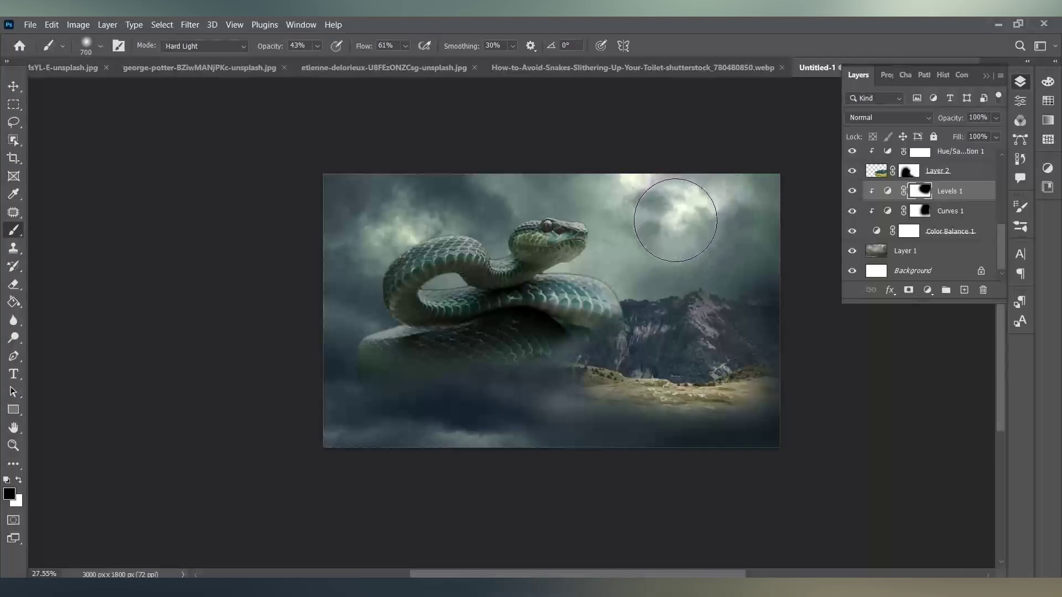
key(alt+bracketleft)
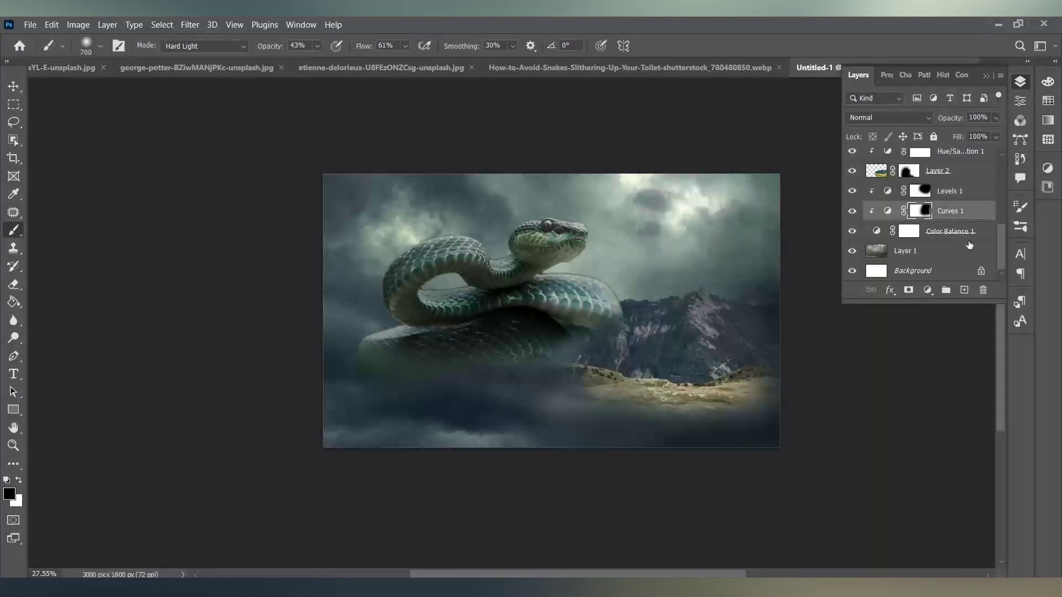
click(904, 252)
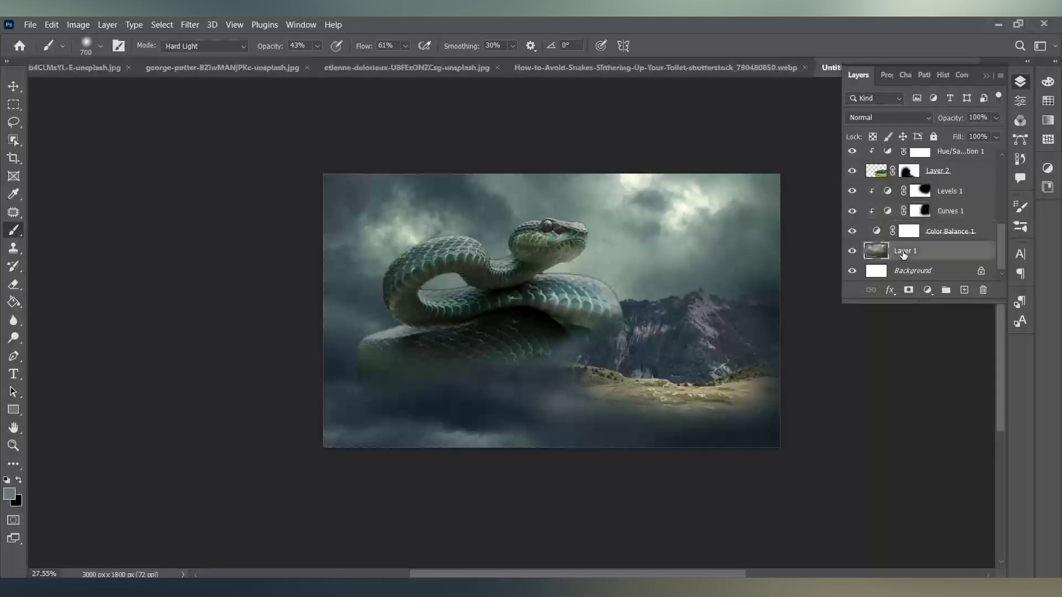
click(908, 290)
click(18, 480)
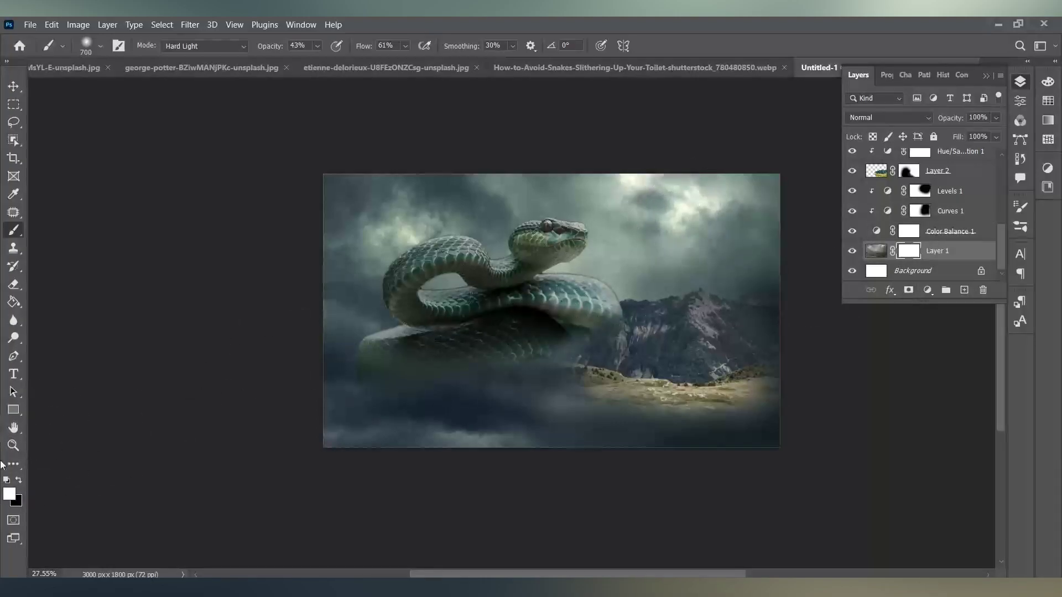
drag(919, 261, 983, 289)
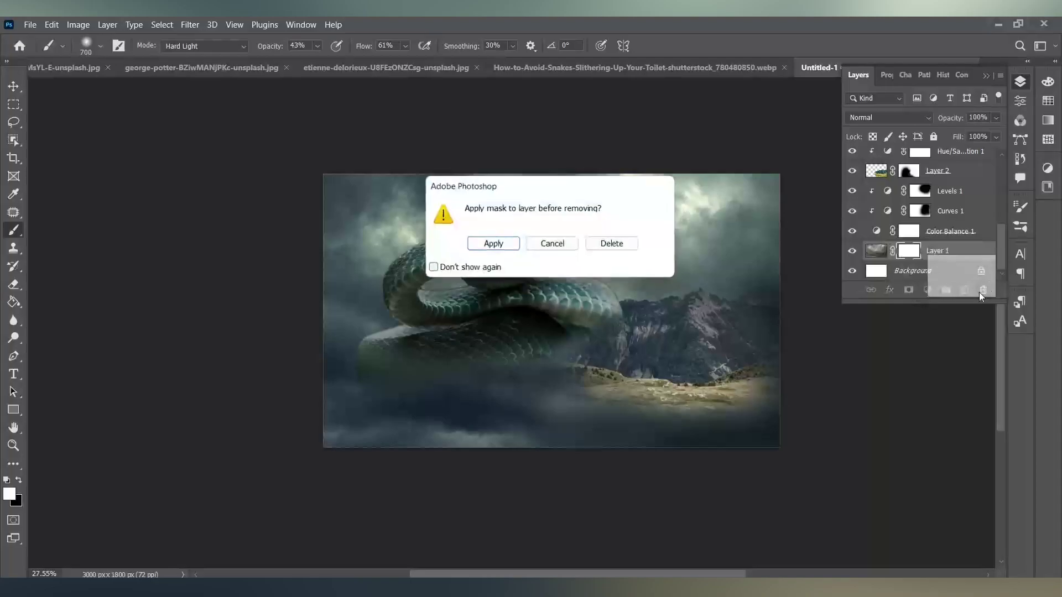
click(490, 243)
Paint black on the Levels 2 mask to brighten the sky near the top.
scroll(942, 241, up, 3)
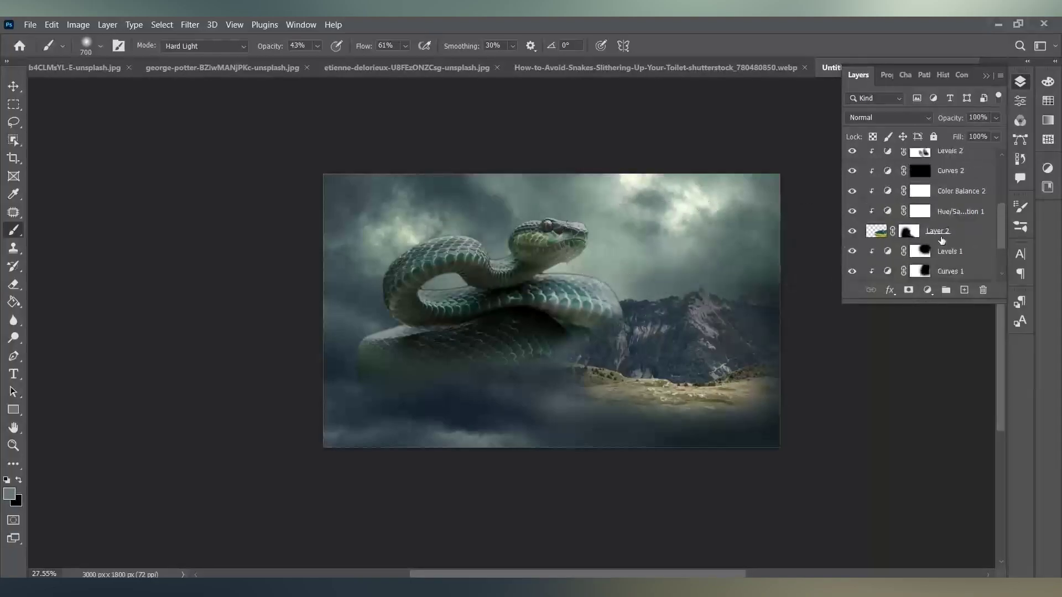
click(913, 235)
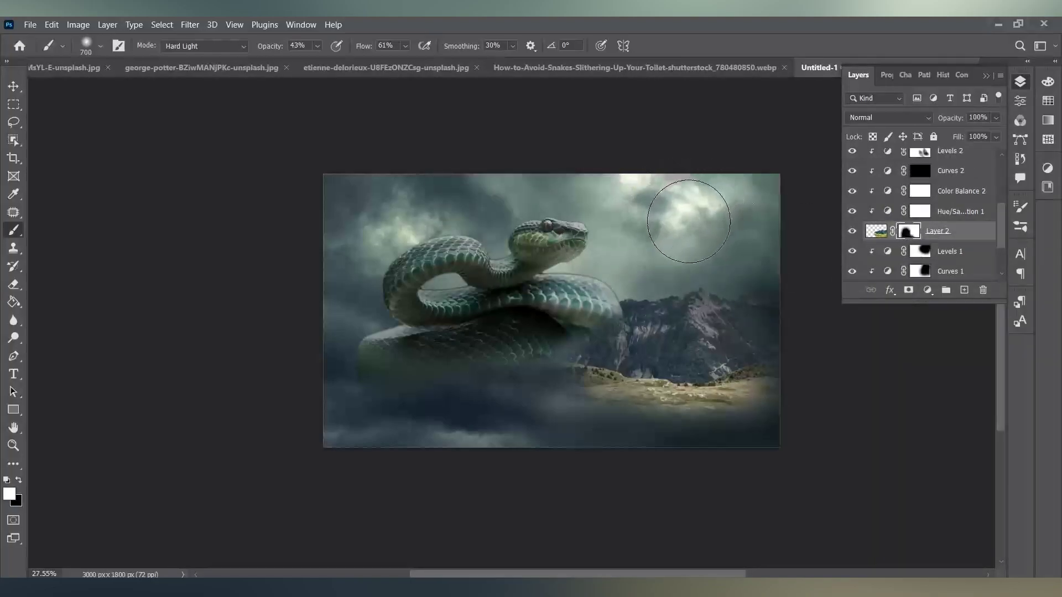
scroll(927, 207, up, 2)
click(920, 191)
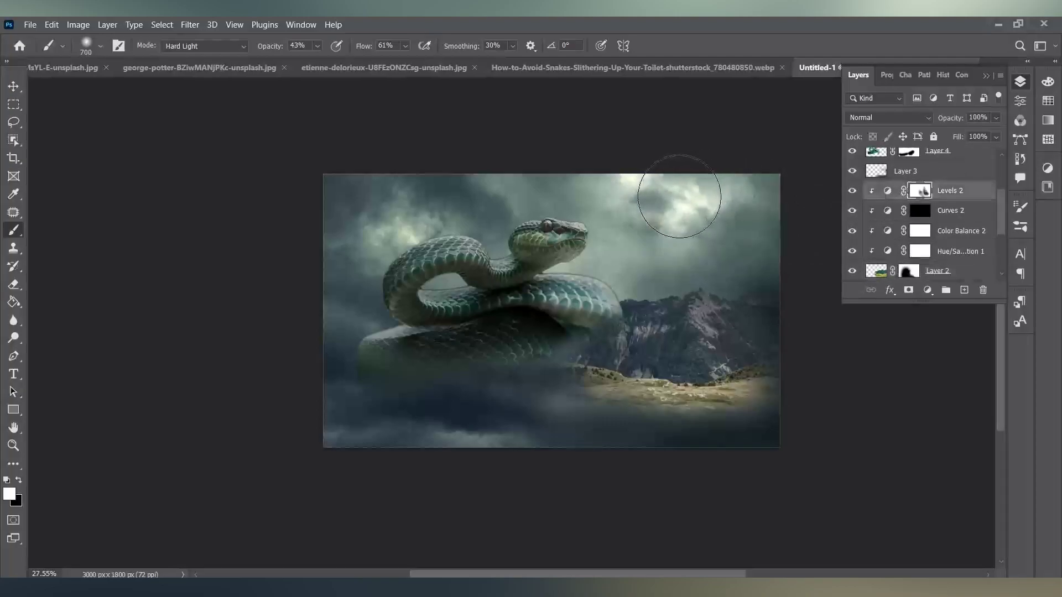
key(x)
drag(672, 215, 700, 203)
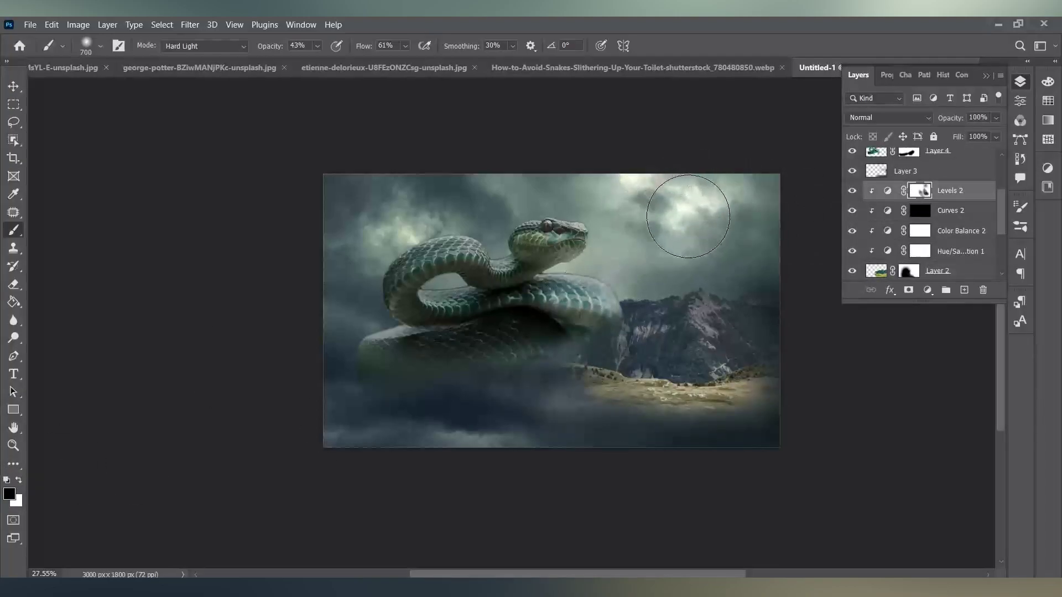
click(948, 171)
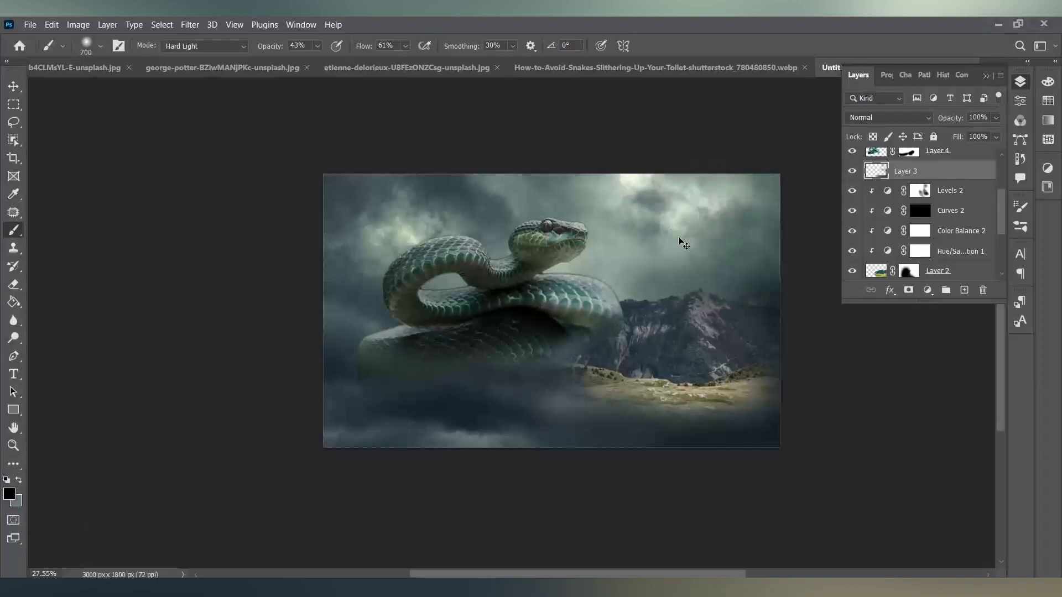
Set the foreground colour to white (ffffff) and paint a glow into the upper-right sky.
click(9, 493)
text(ffffff)
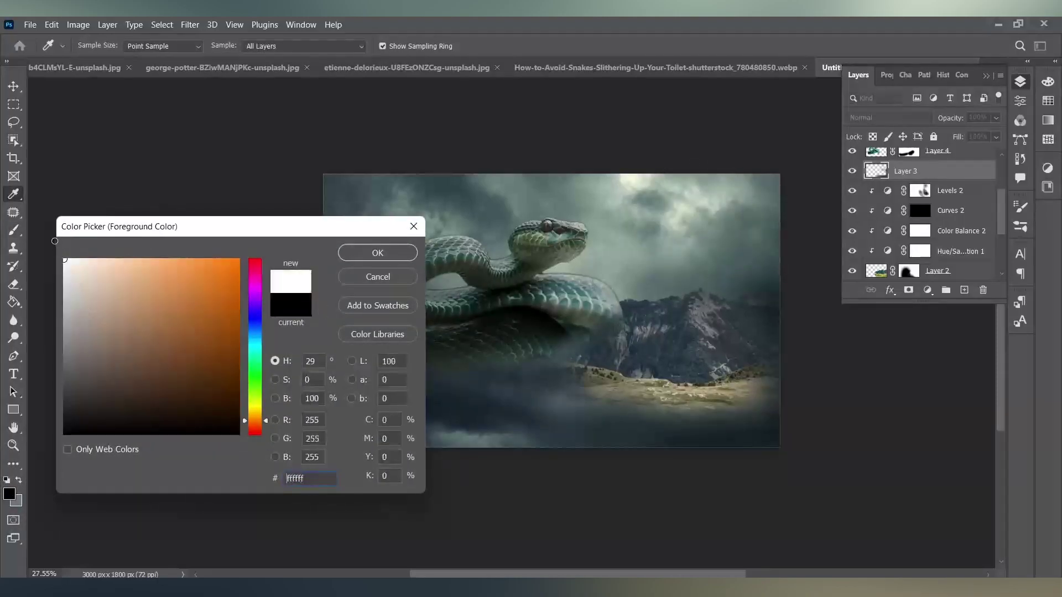
click(390, 258)
mouse_move(684, 178)
mouse_down()
mouse_move(646, 203)
mouse_move(661, 258)
mouse_move(754, 201)
mouse_up()
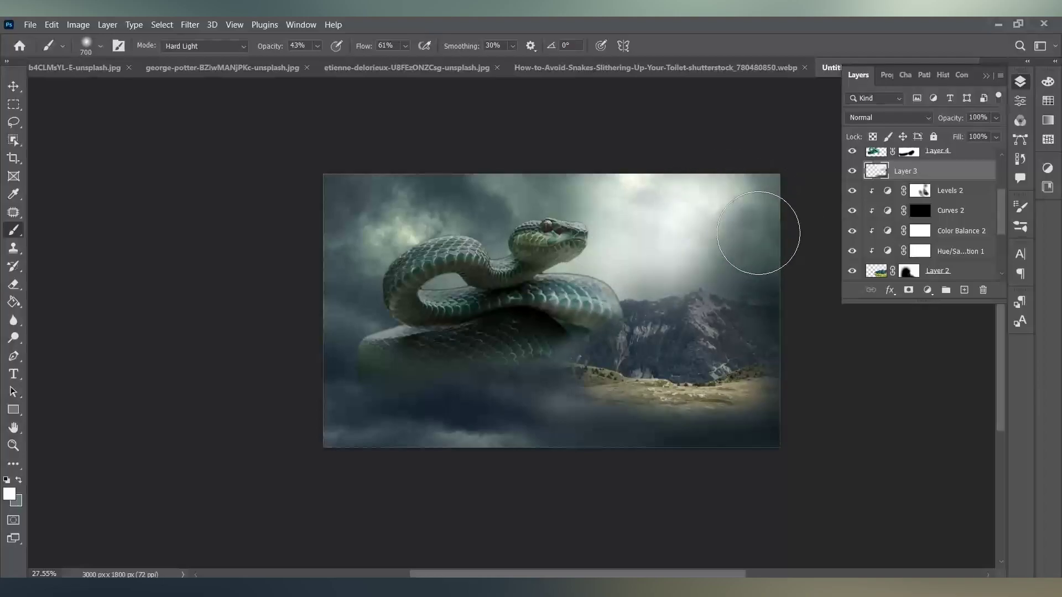
Target Layer 2's mask and make black the painting colour.
scroll(918, 237, down, 2)
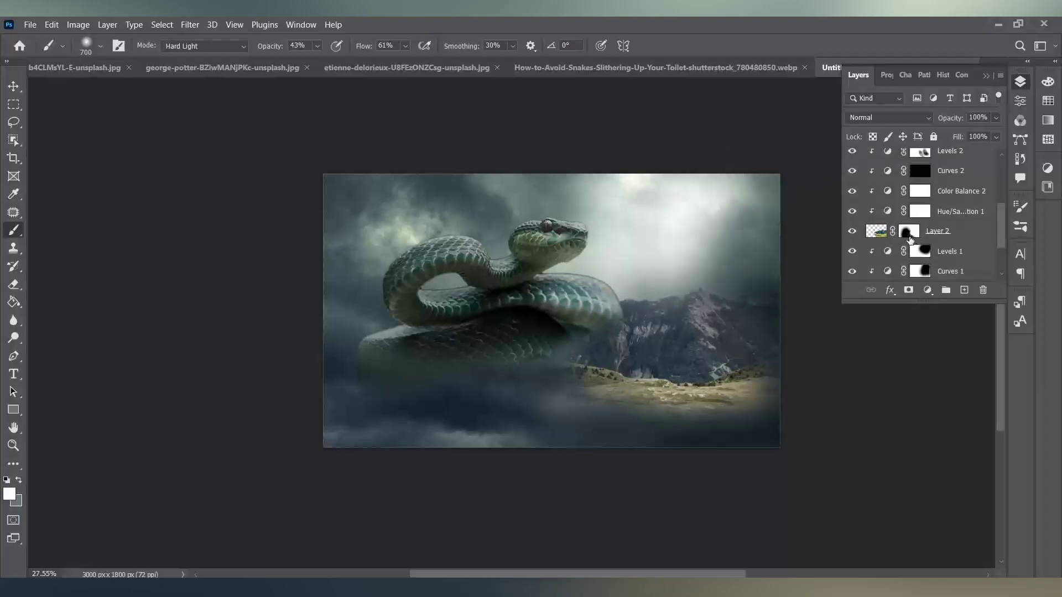
click(910, 239)
key(x)
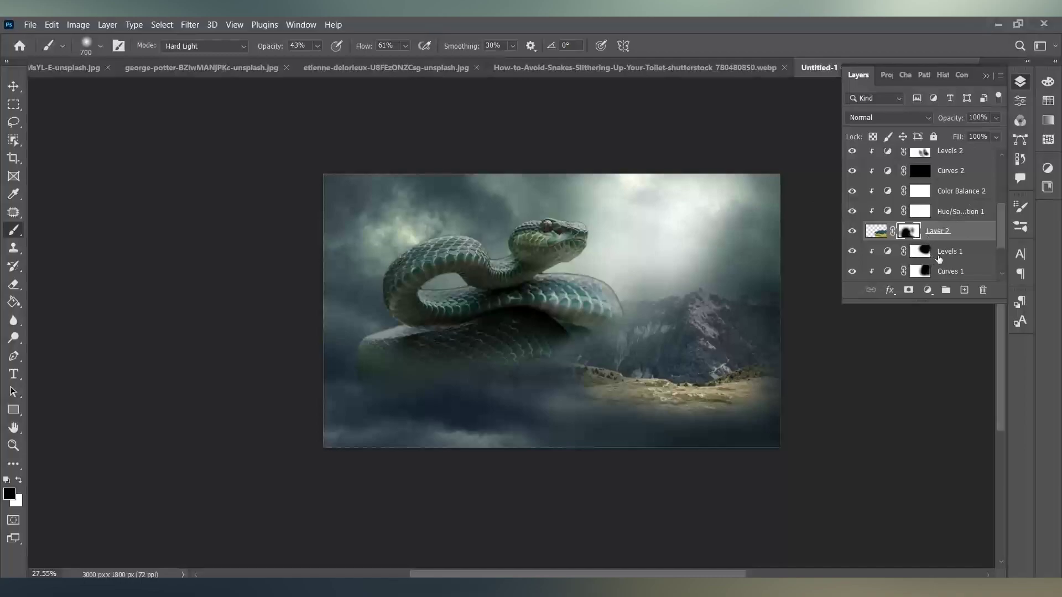
scroll(939, 234, up, 2)
scroll(922, 193, up, 1)
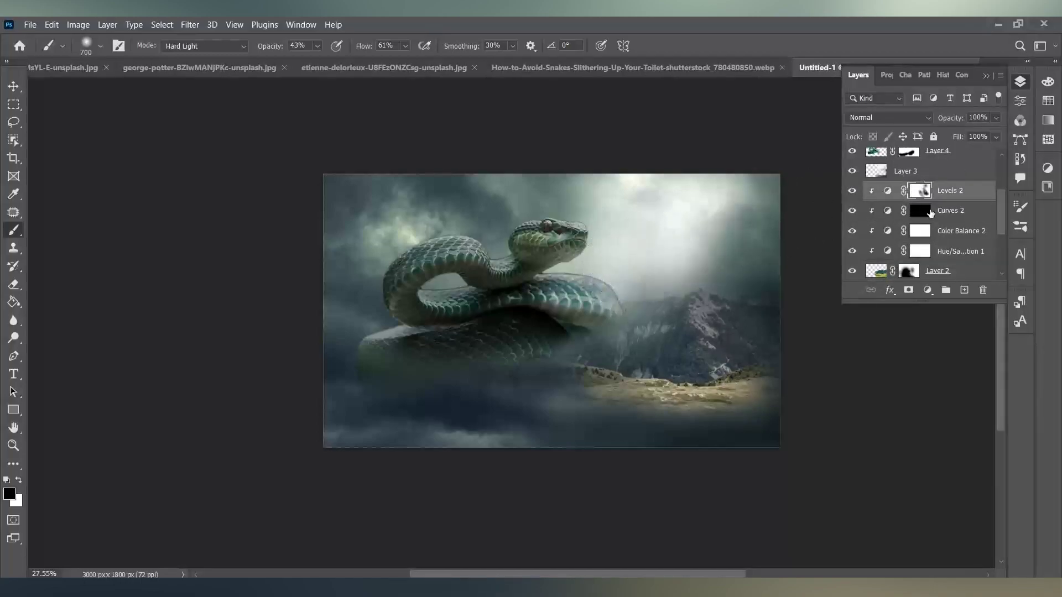
scroll(919, 232, up, 1)
scroll(919, 235, up, 2)
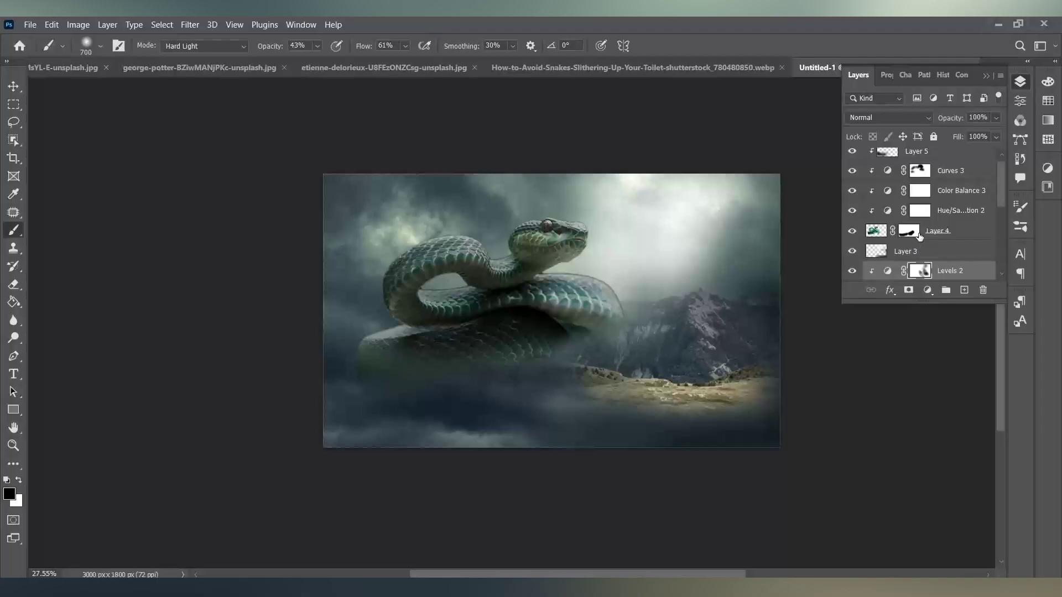
Bring up the cabin photo and Quick Select the cabin roof, chimney and walls.
click(744, 68)
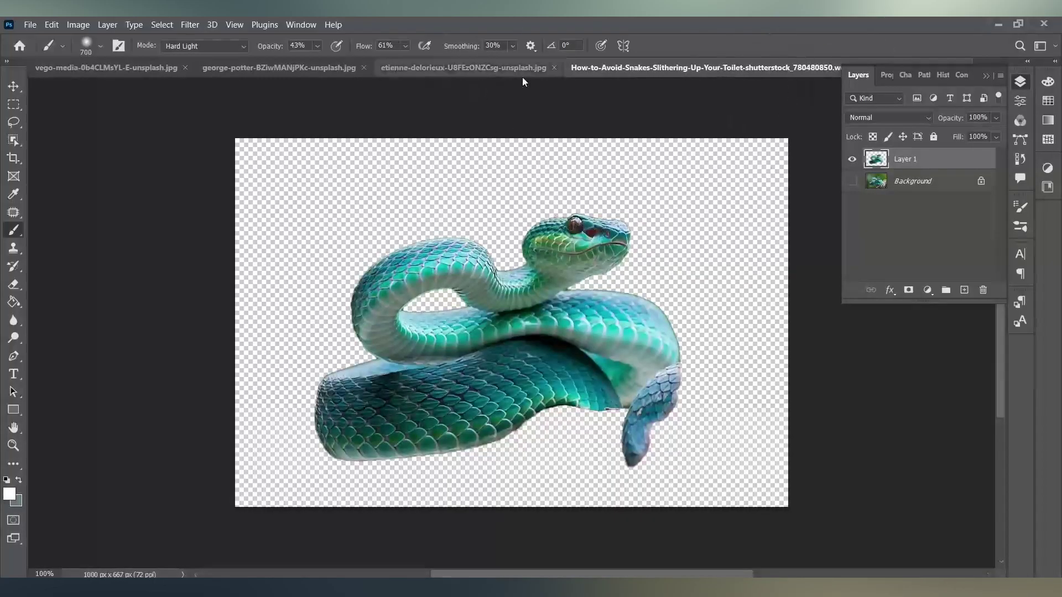
click(509, 69)
click(290, 69)
click(127, 69)
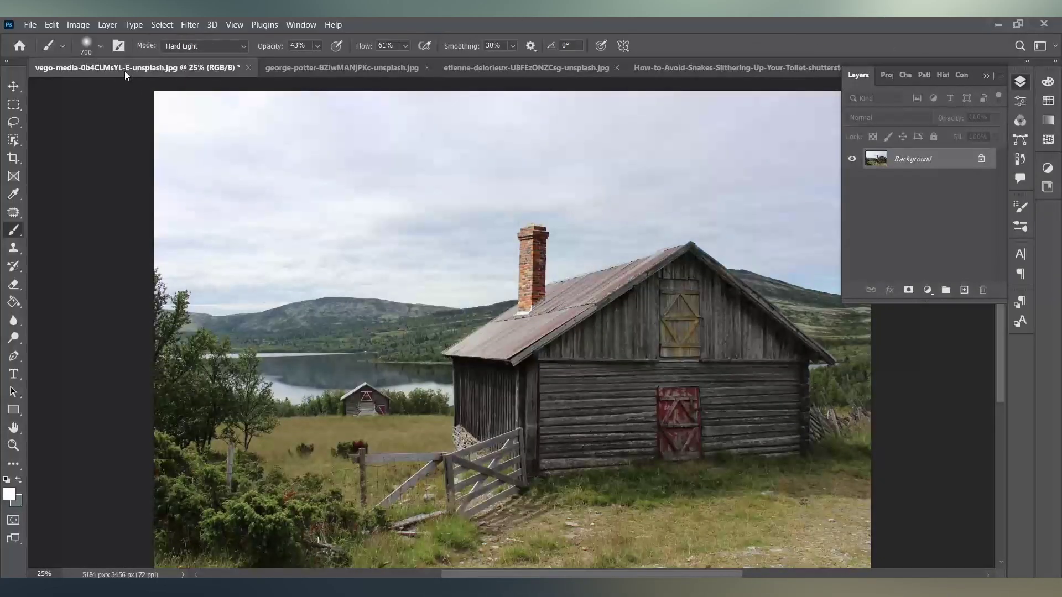
click(13, 140)
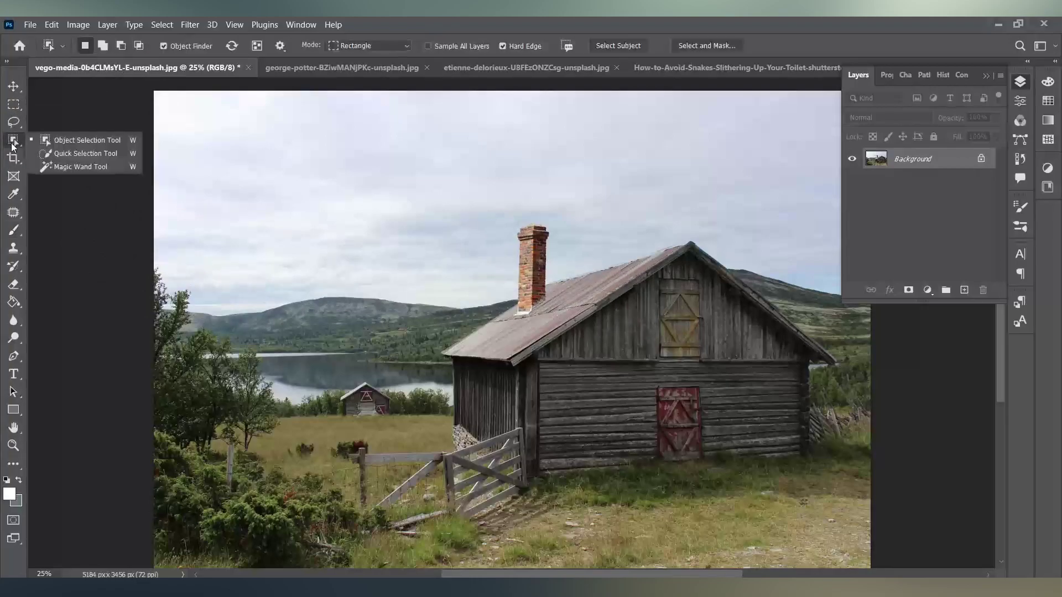
key(shift+w)
drag(534, 238, 727, 327)
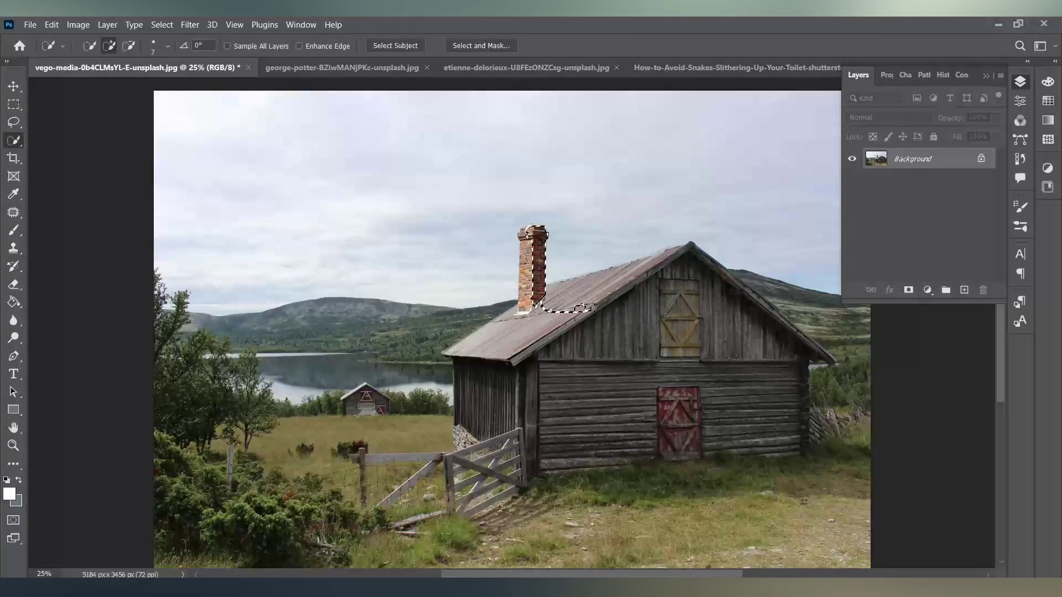
drag(692, 390, 481, 407)
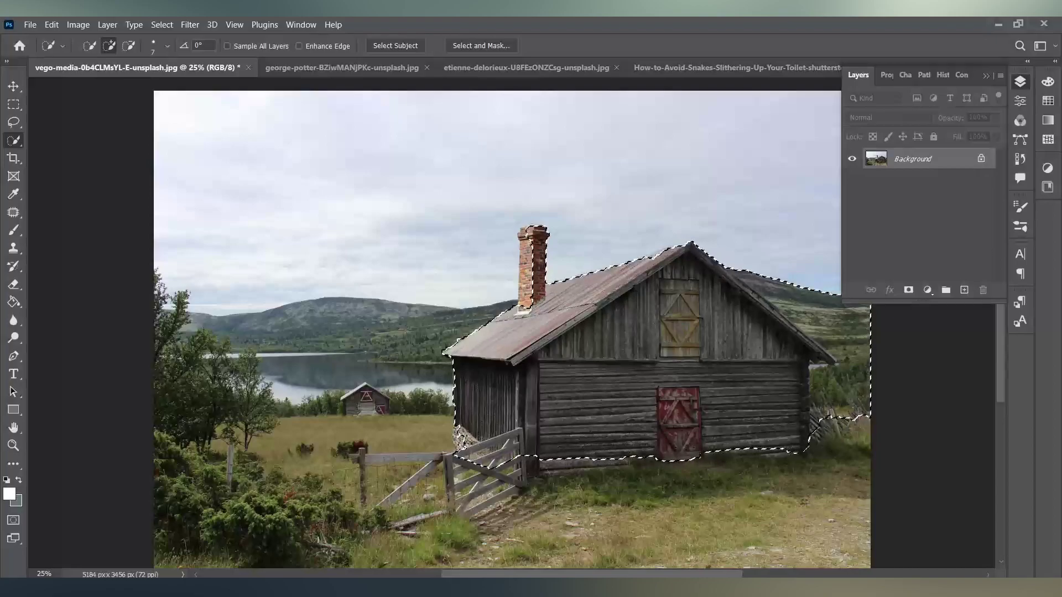
Refine the cabin selection around the fence.
scroll(505, 449, up, 5)
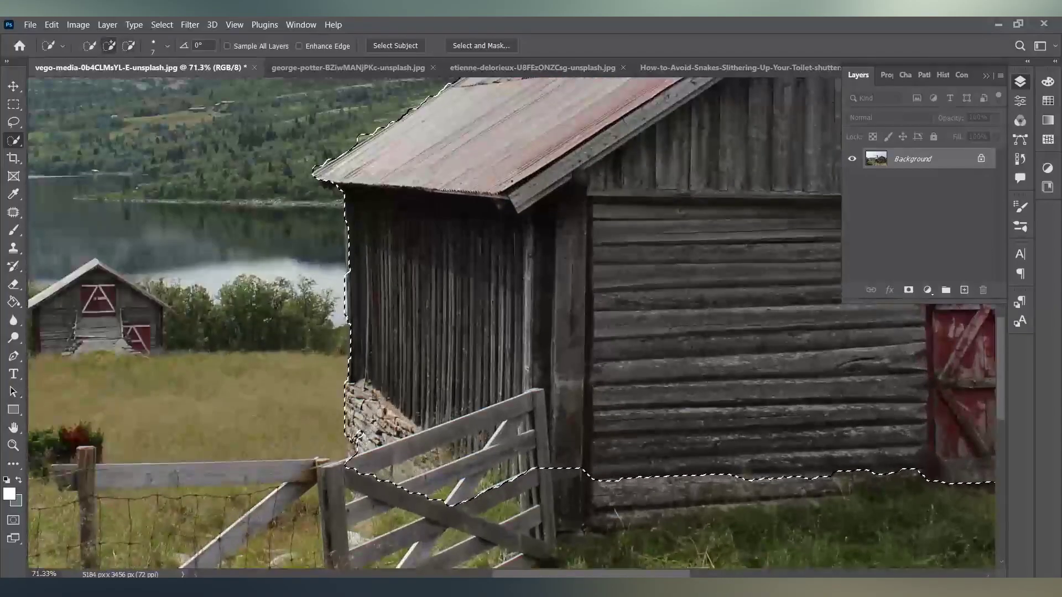
scroll(655, 502, down, 5)
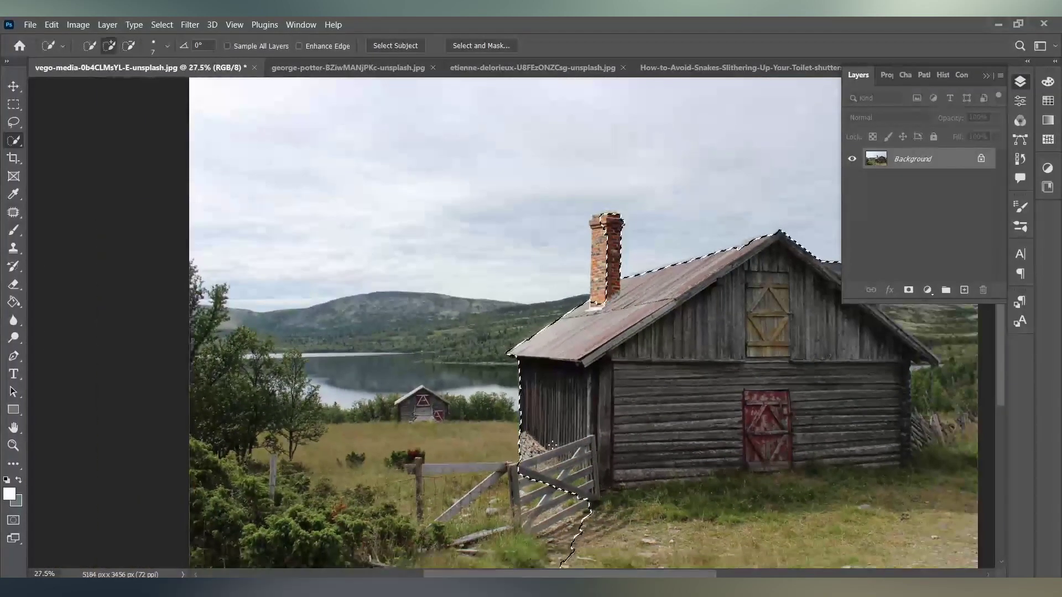
alt+click(564, 470)
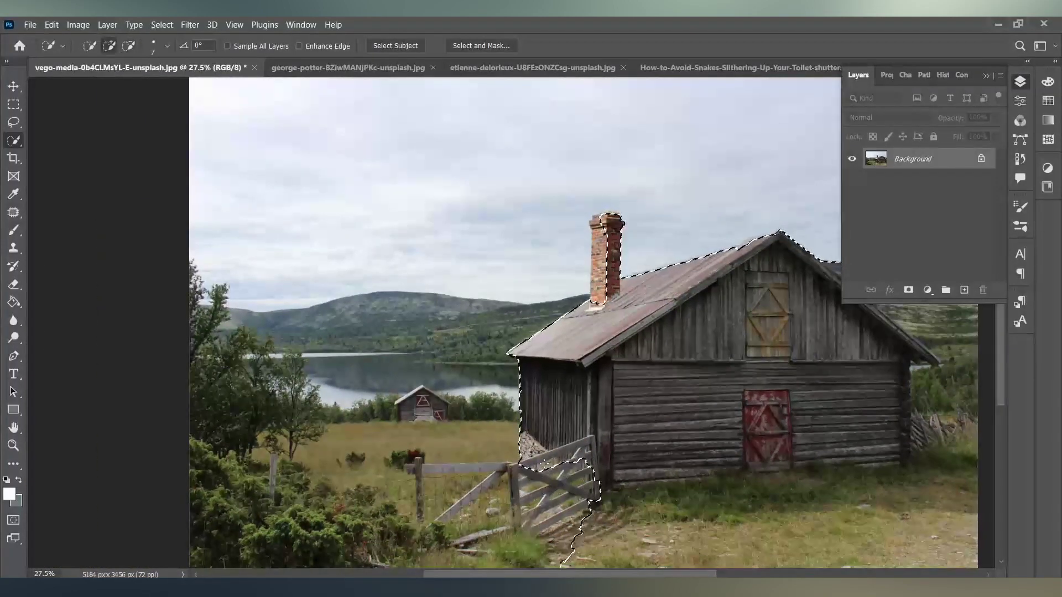
drag(520, 531, 596, 497)
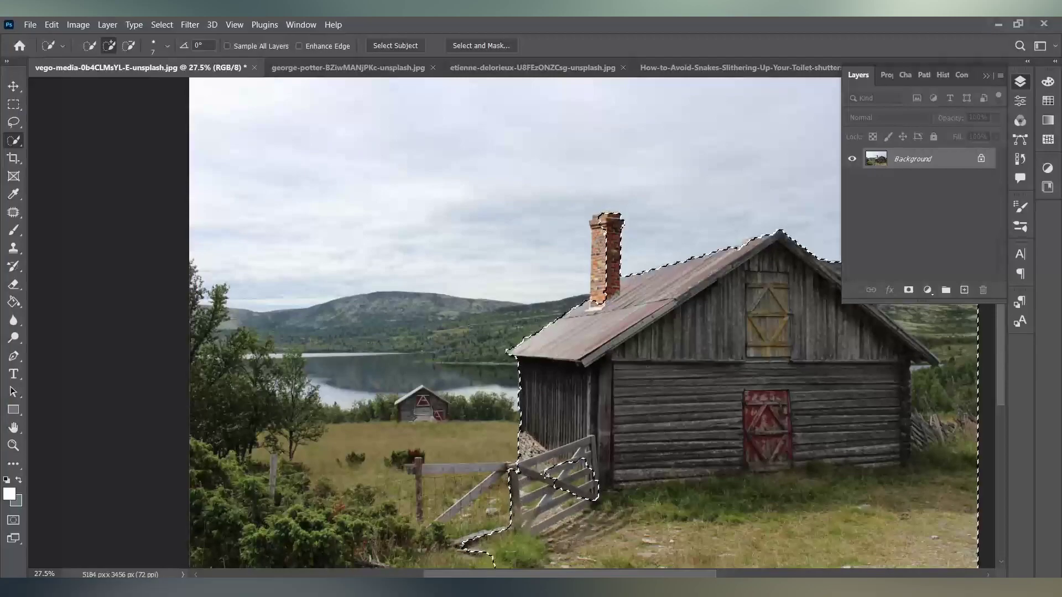
scroll(539, 496, up, 3)
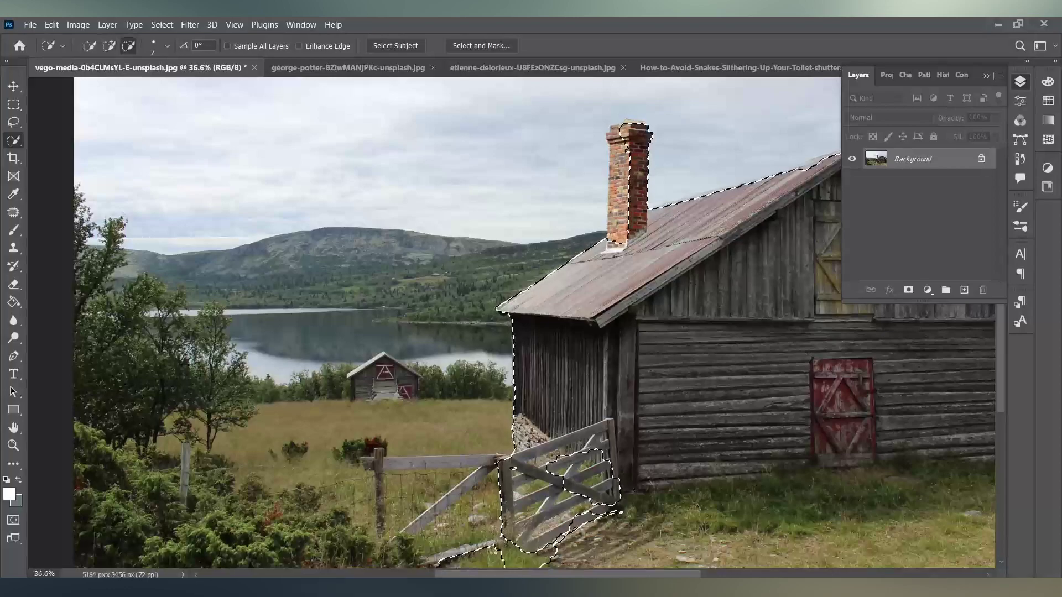
scroll(498, 520, down, 2)
scroll(498, 520, down, 2)
Add the grassy ground below the cabin, then trim it to hug the cabin base.
drag(498, 547, 769, 537)
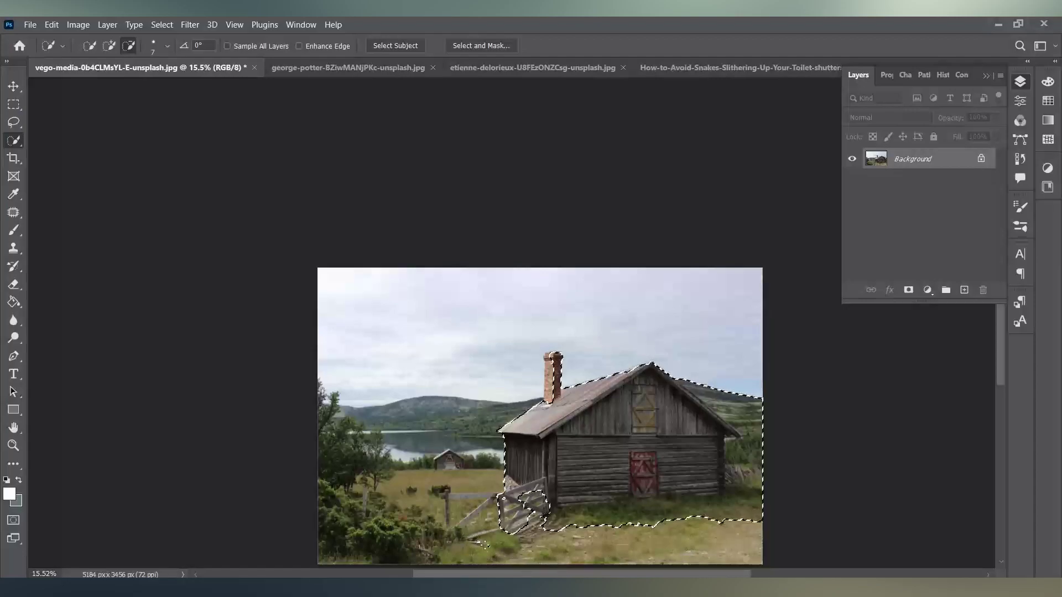
scroll(641, 534, up, 4)
scroll(634, 532, up, 1)
mouse_move(635, 533)
mouse_down()
mouse_move(905, 430)
mouse_move(633, 436)
mouse_up()
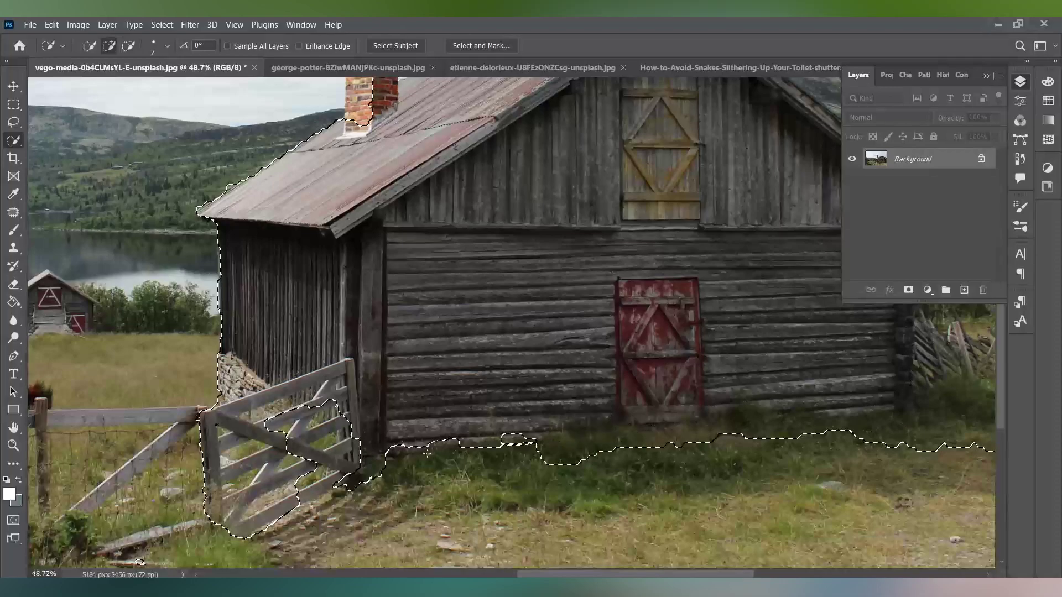
scroll(734, 456, down, 1)
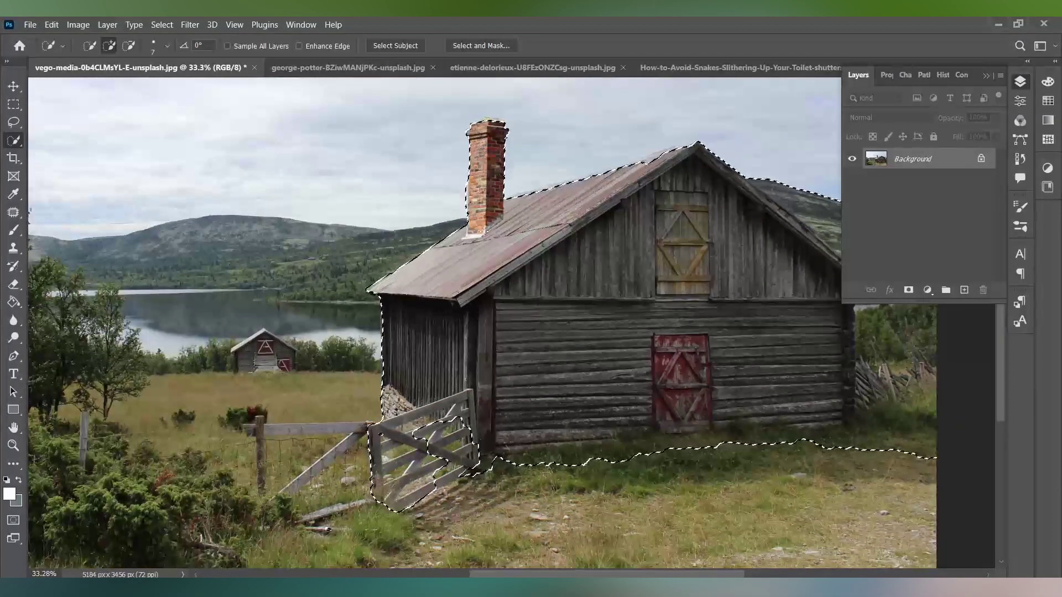
scroll(665, 150, up, 2)
scroll(664, 150, down, 2)
scroll(664, 151, up, 1)
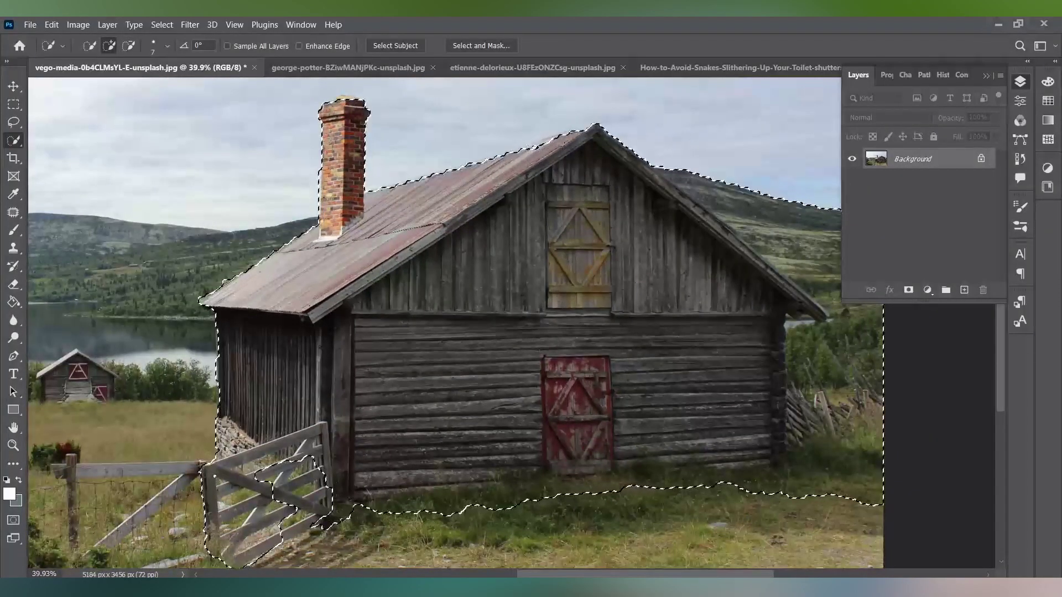
scroll(499, 159, down, 1)
scroll(499, 159, down, 1)
scroll(498, 159, up, 1)
Trim the sky, hillside and right-side trees out of the selection, tightening the roofline.
scroll(499, 160, up, 3)
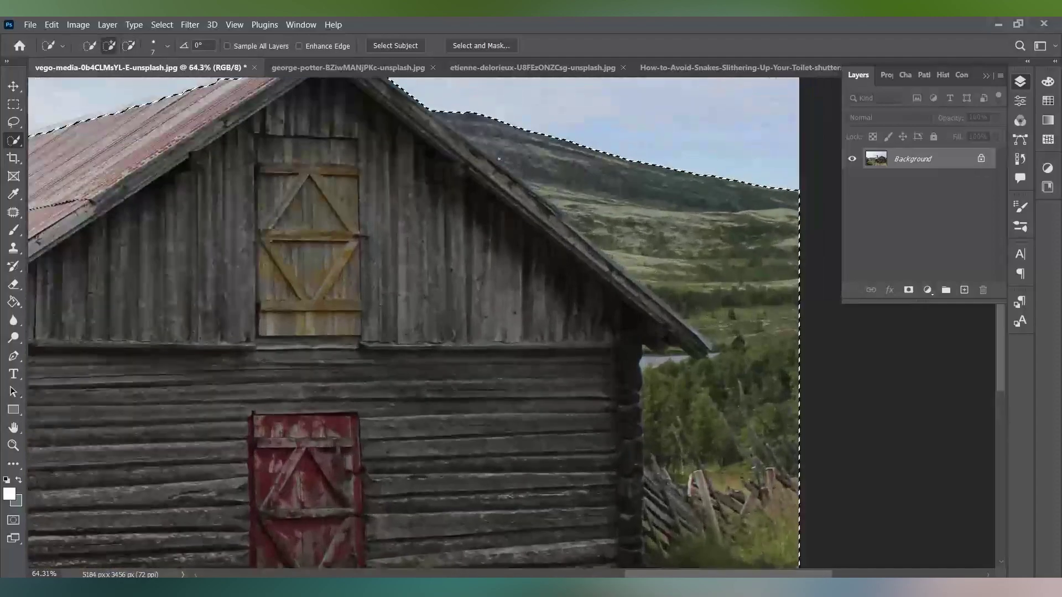
drag(421, 114, 549, 204)
drag(663, 295, 686, 260)
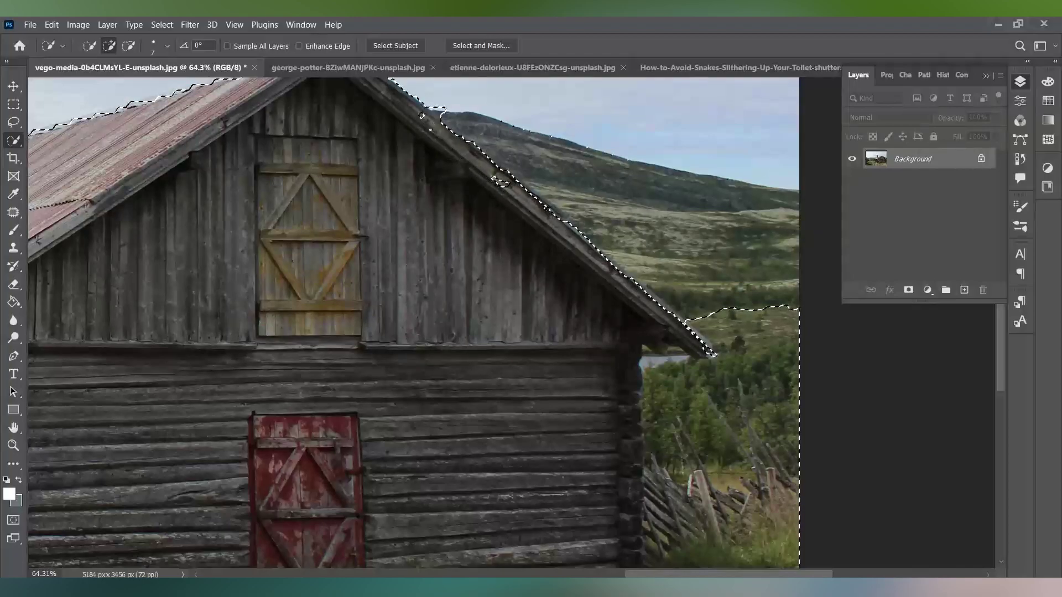
drag(422, 115, 467, 120)
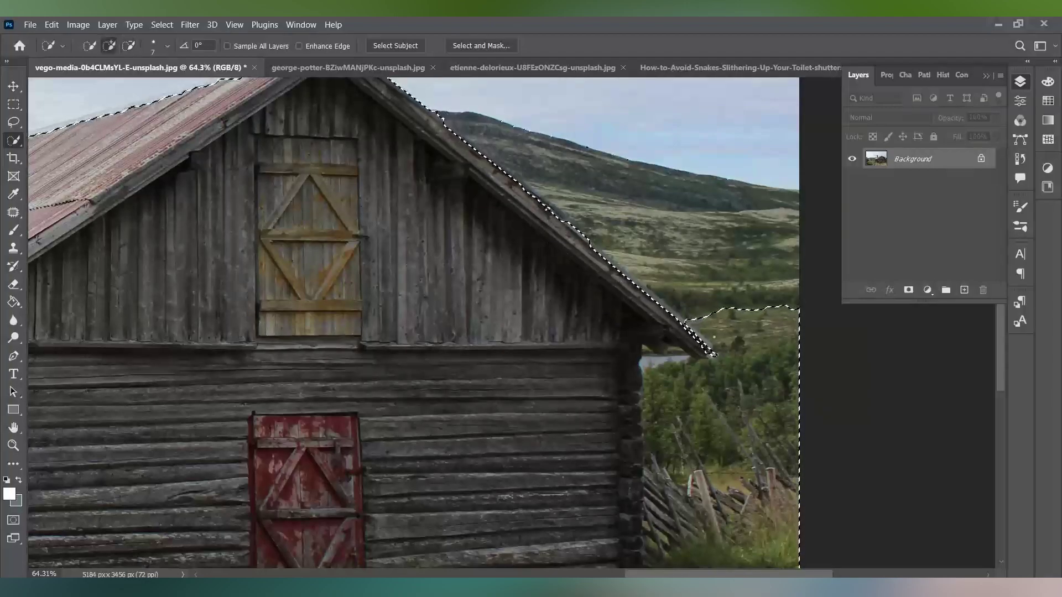
mouse_move(730, 337)
alt+mouse_down()
mouse_move(688, 377)
mouse_move(545, 212)
alt+mouse_up()
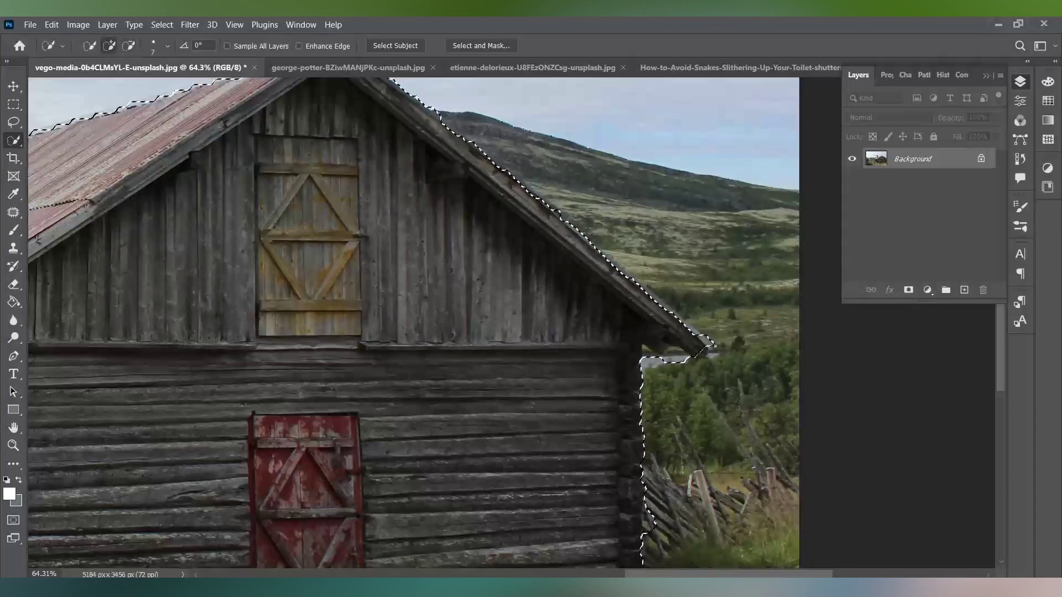
Subtract the grass on the left from the cabin selection.
scroll(448, 473, down, 5)
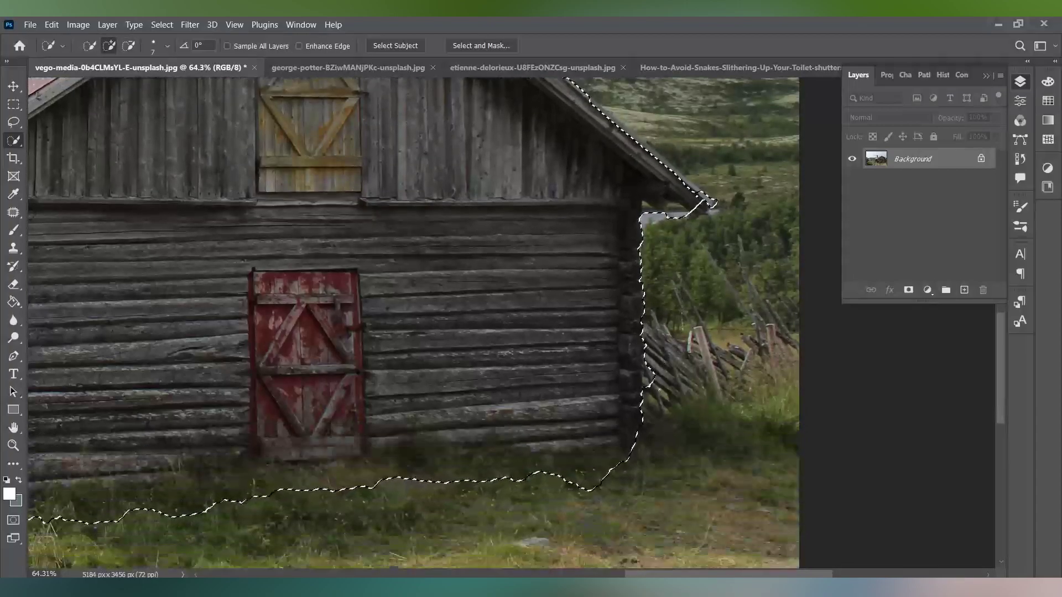
scroll(448, 474, down, 2)
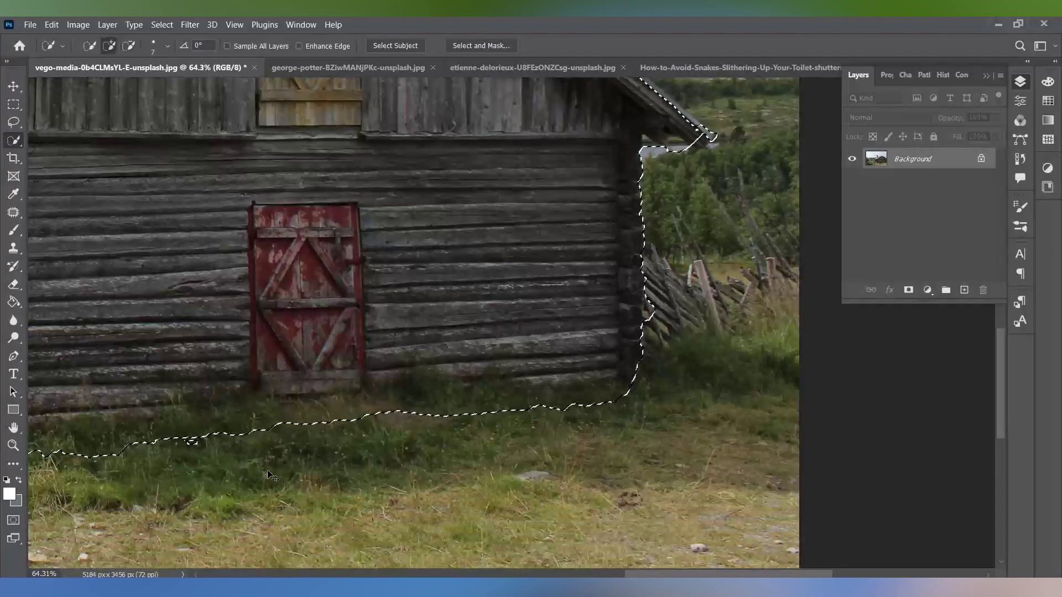
scroll(57, 470, left, 5)
drag(57, 470, 313, 426)
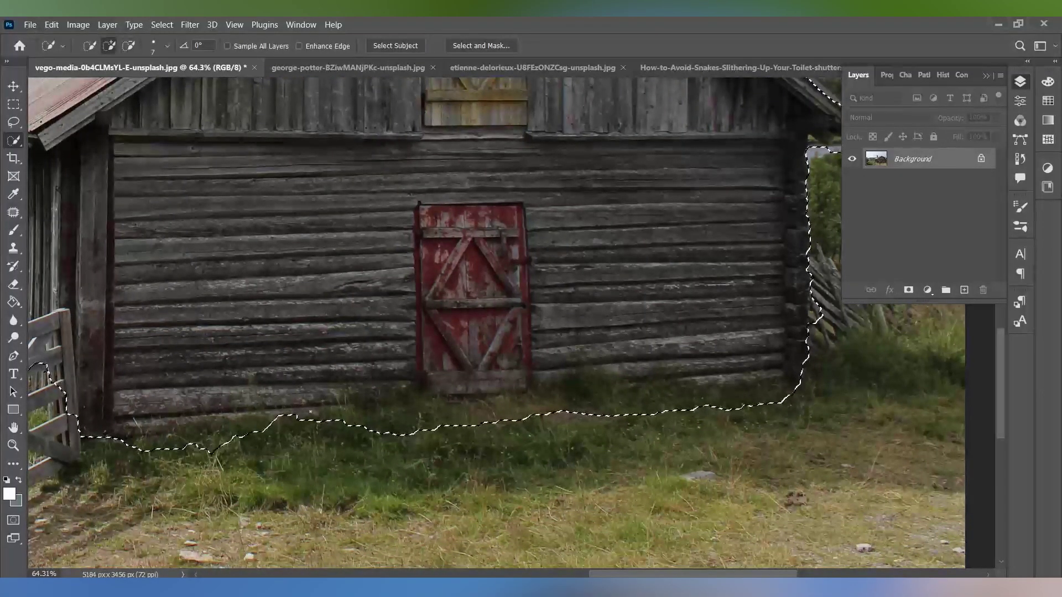
scroll(248, 424, up, 2)
scroll(249, 424, down, 5)
scroll(232, 412, left, 3)
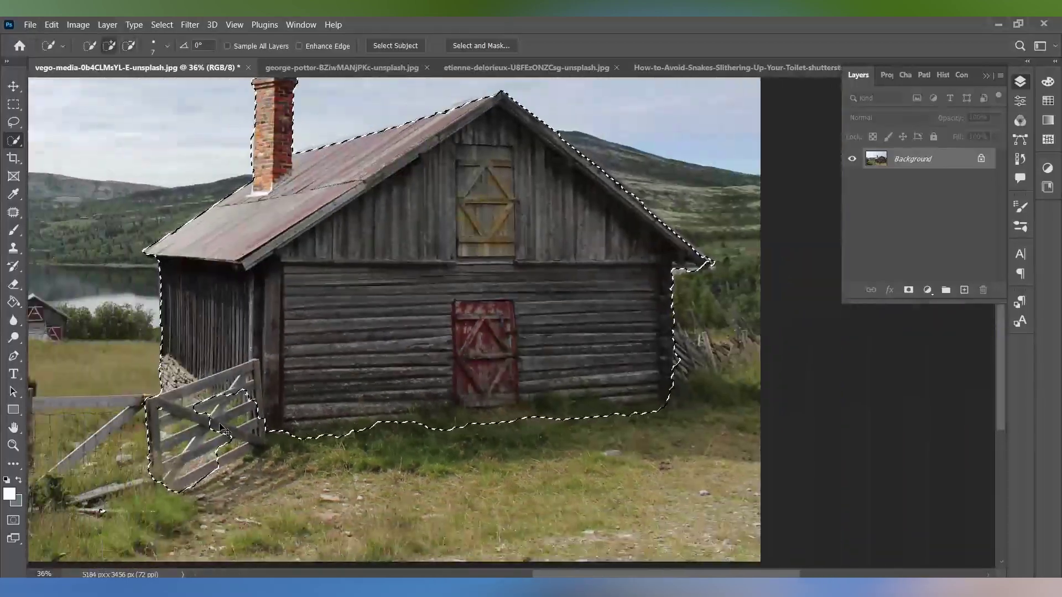
scroll(221, 404, left, 2)
scroll(218, 401, up, 5)
Add the gate slats to the selection and clean up the lower slats and post base.
mouse_move(333, 398)
mouse_down()
mouse_move(306, 404)
mouse_move(382, 391)
mouse_up()
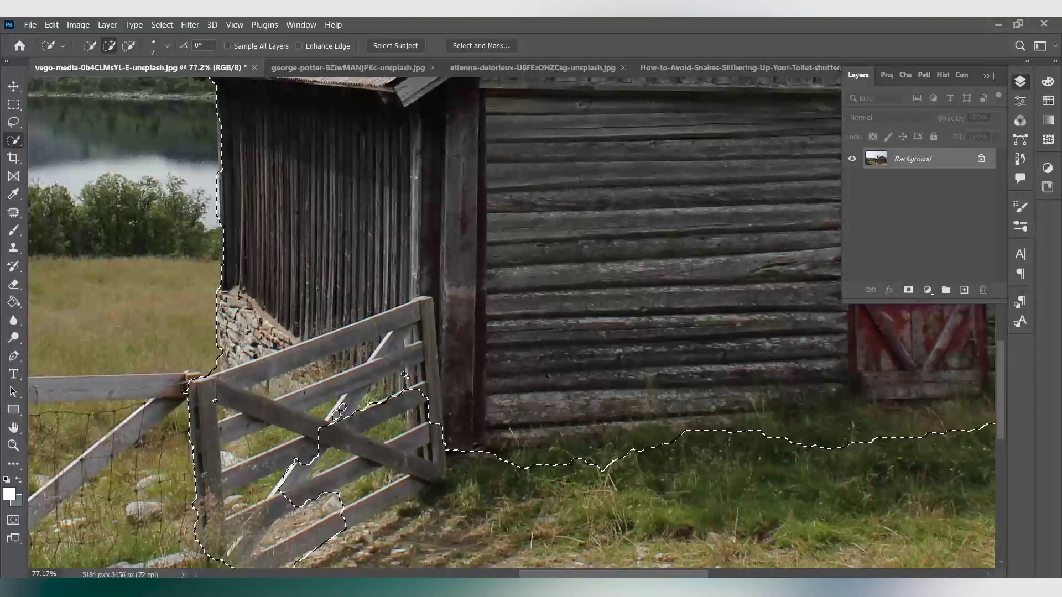
drag(343, 409, 406, 401)
drag(339, 408, 315, 469)
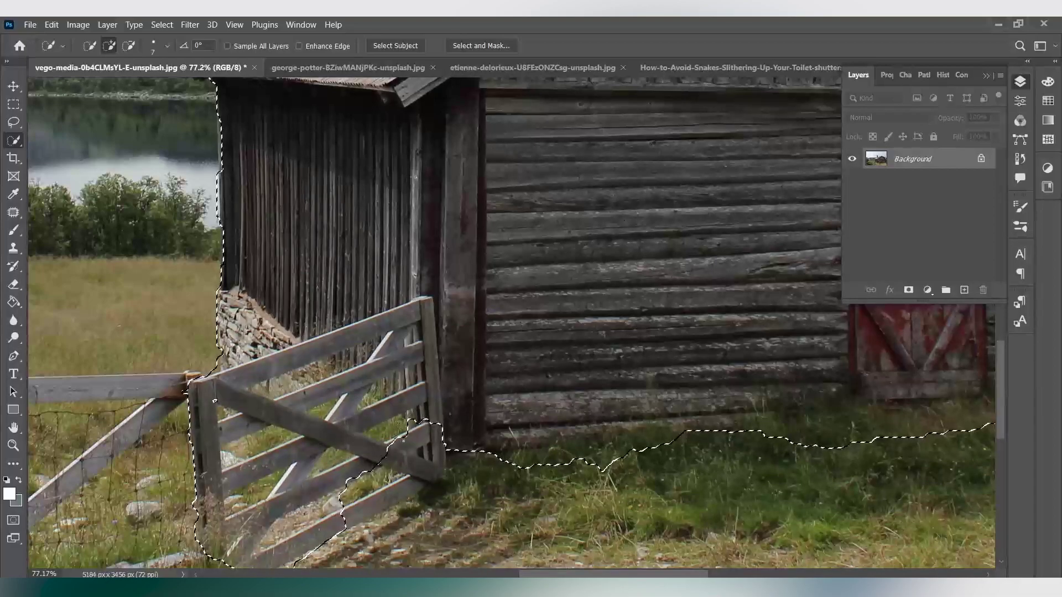
drag(412, 459, 355, 517)
mouse_move(426, 467)
mouse_down()
mouse_move(441, 458)
mouse_move(387, 500)
mouse_up()
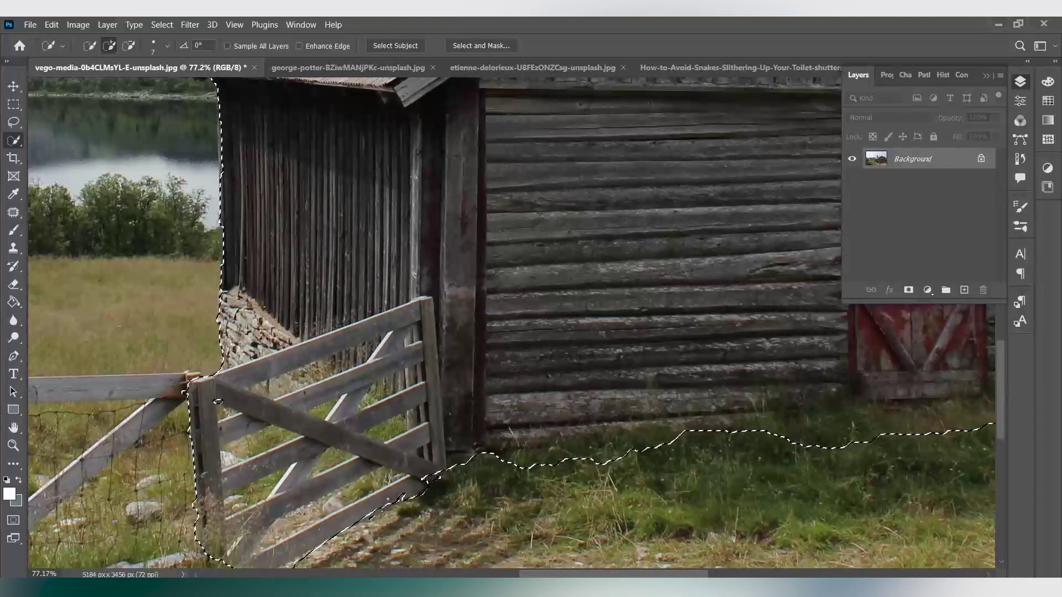
scroll(388, 500, right, 1)
scroll(276, 515, left, 3)
scroll(193, 531, down, 2)
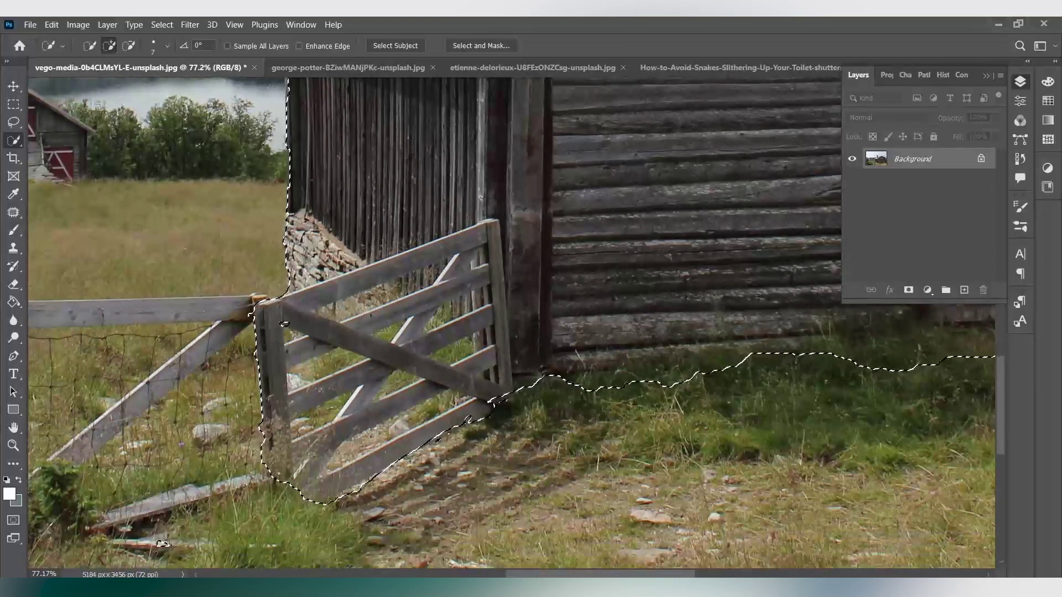
scroll(410, 441, down, 3)
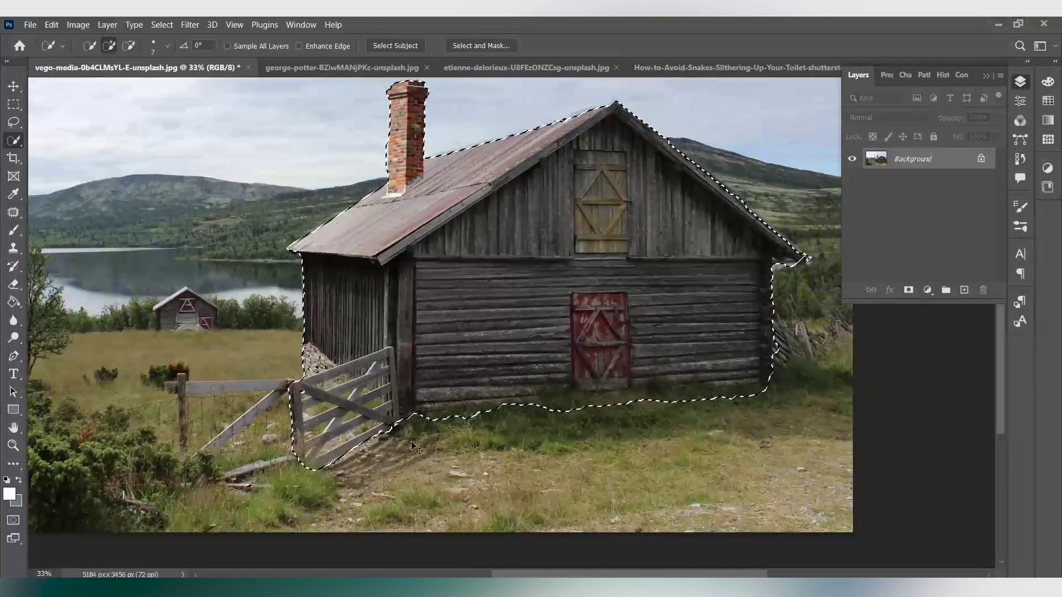
Copy the cabin selection to its own layer and move Layer 6 to the top in Untitled-1.
key(ctrl+j)
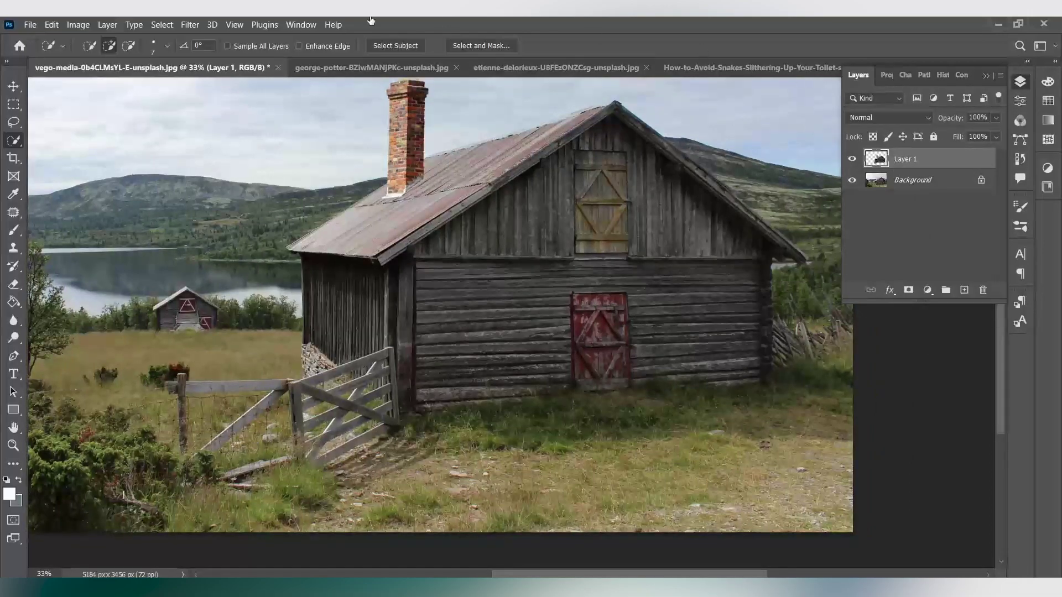
click(780, 68)
click(493, 65)
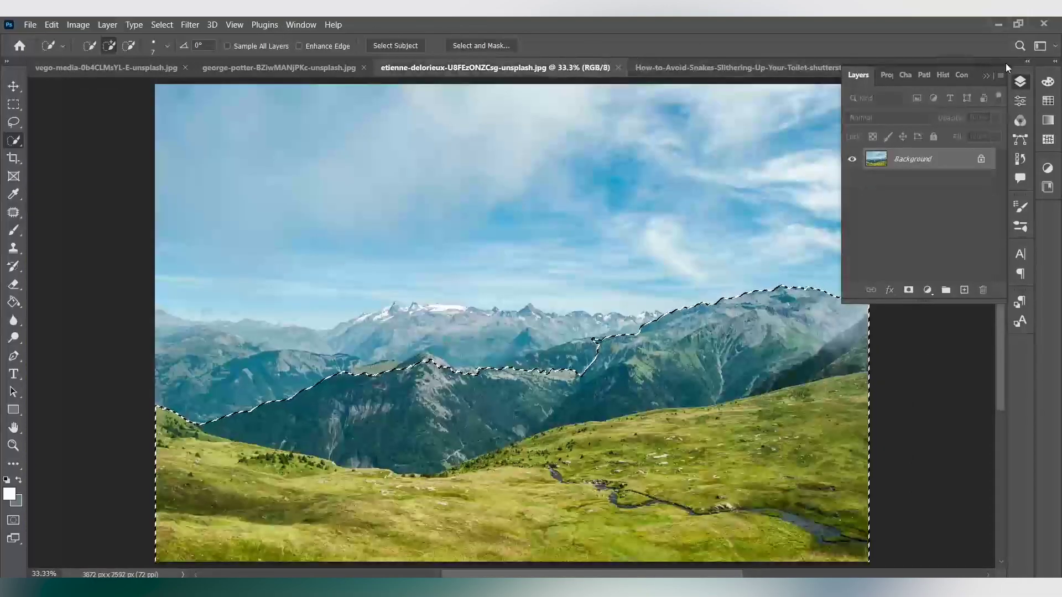
click(1005, 64)
click(989, 64)
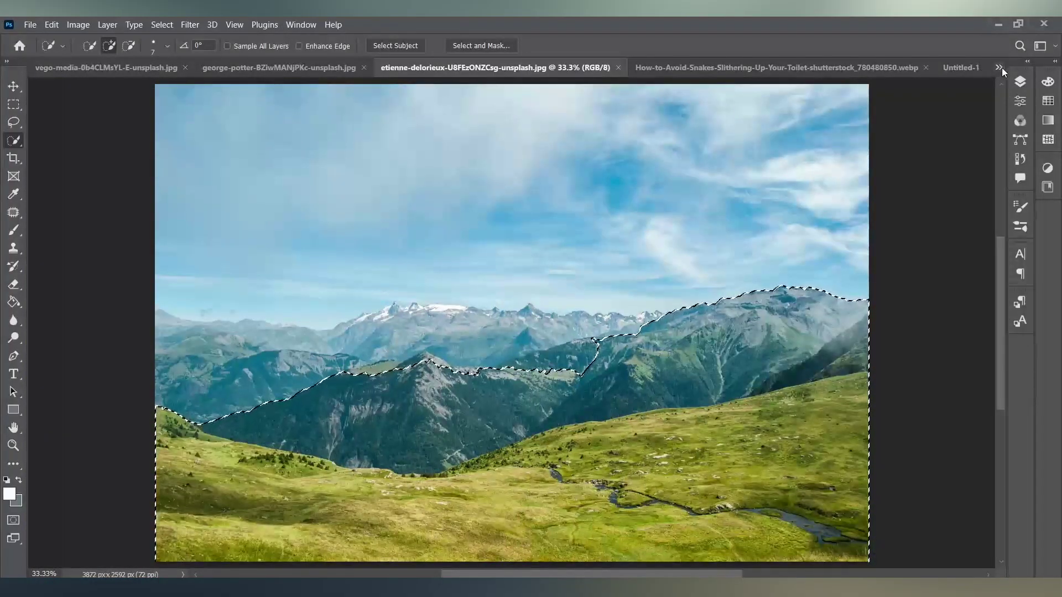
click(1001, 67)
click(791, 142)
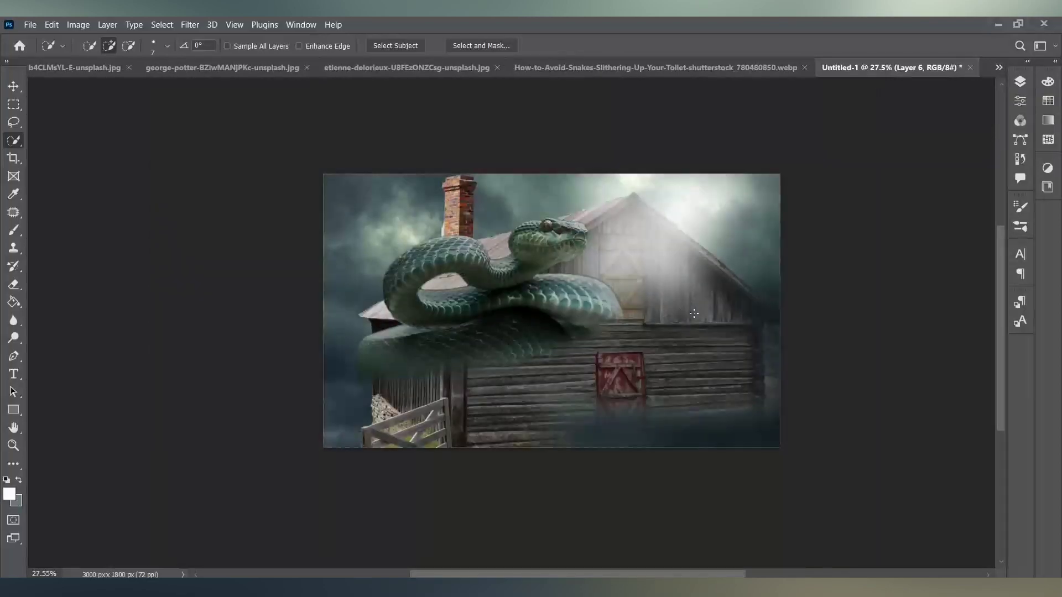
click(1020, 81)
drag(945, 281, 934, 154)
Scale the cabin to about 13% and place it on the meadow's right side.
key(ctrl+t)
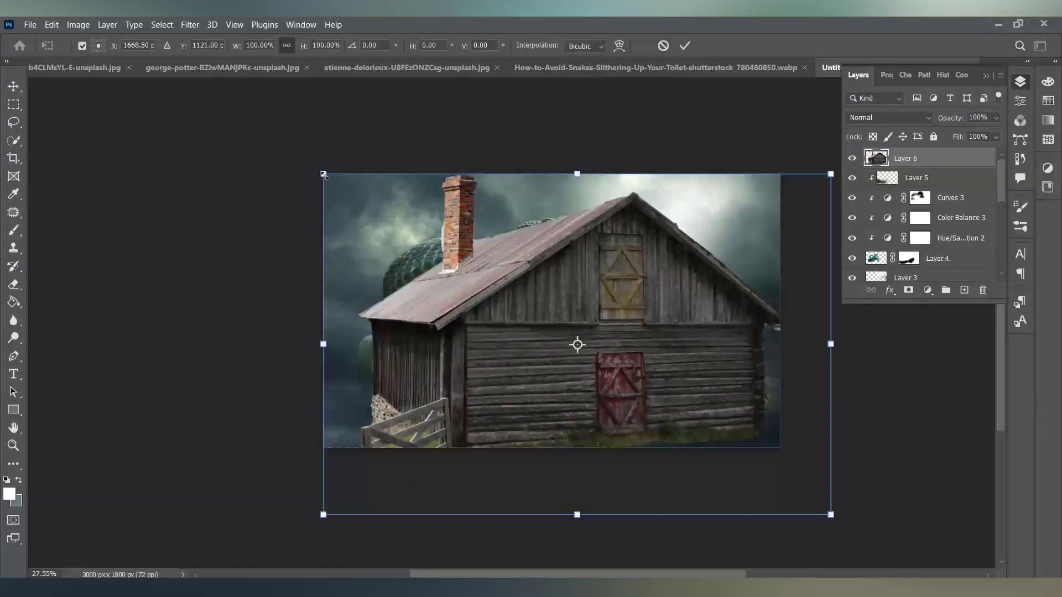
mouse_move(323, 174)
mouse_down()
mouse_move(604, 328)
mouse_move(676, 333)
mouse_up()
scroll(718, 372, up, 3)
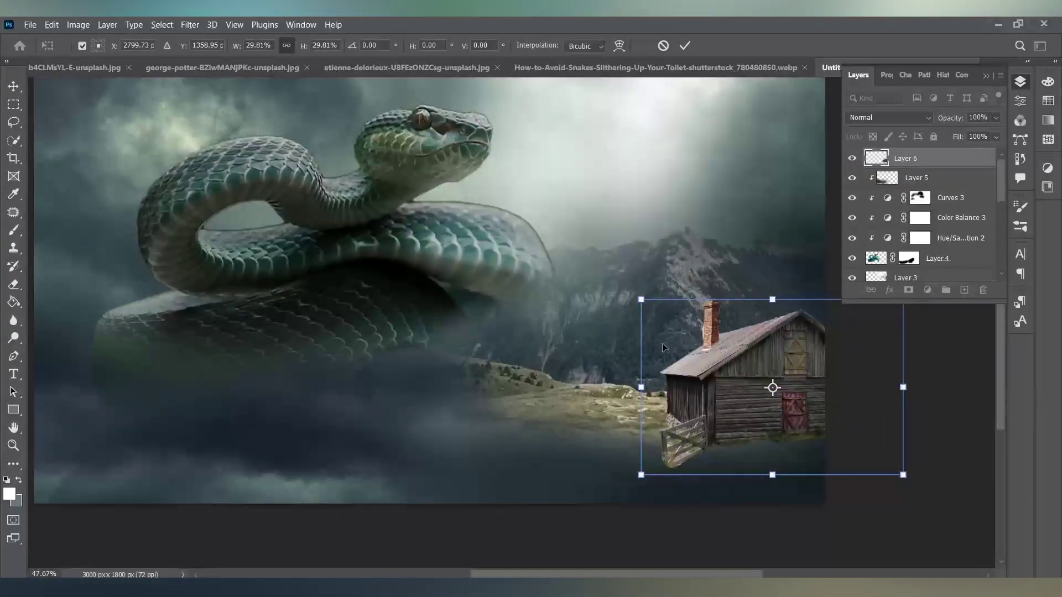
drag(718, 372, 657, 348)
drag(576, 282, 673, 346)
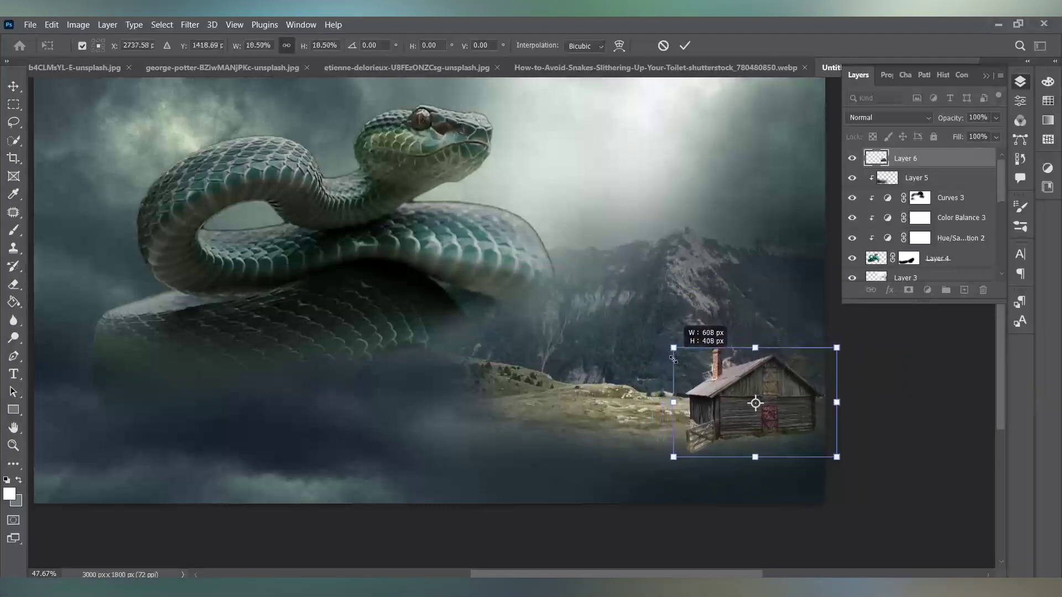
drag(755, 402, 672, 391)
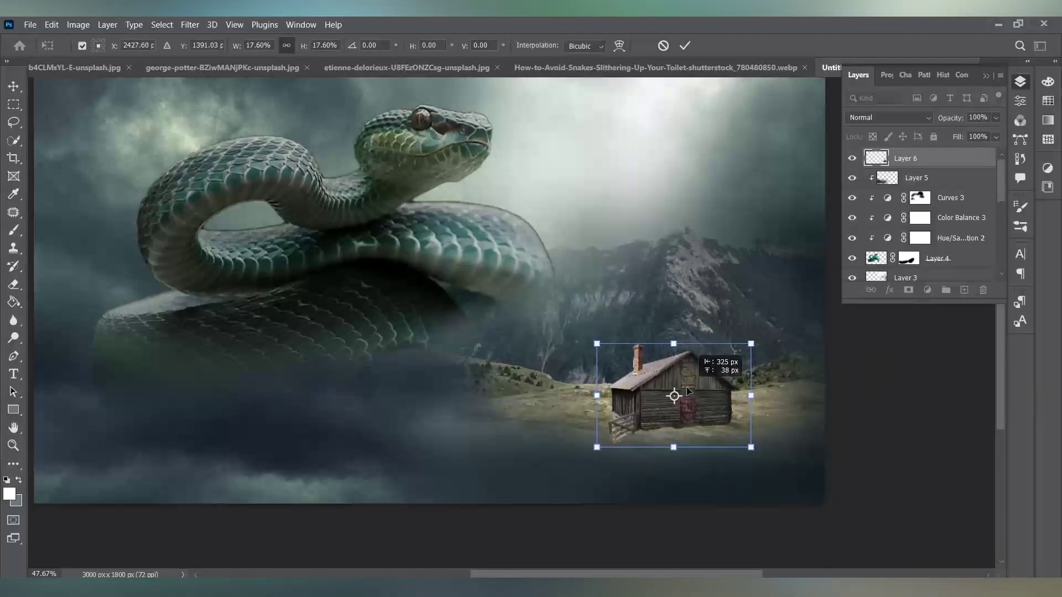
scroll(686, 386, down, 2)
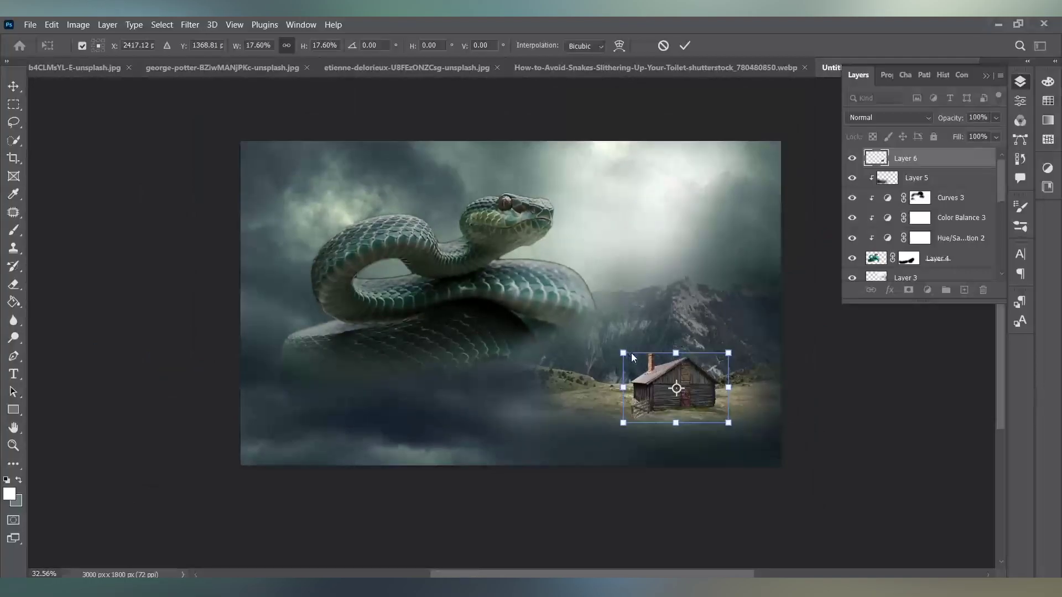
drag(624, 352, 651, 371)
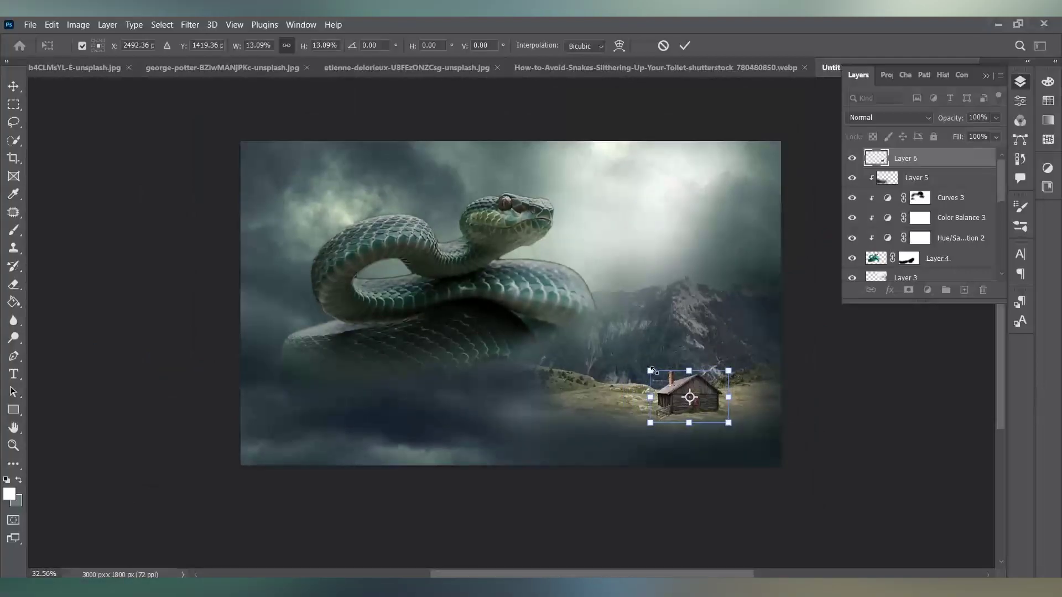
scroll(684, 388, up, 4)
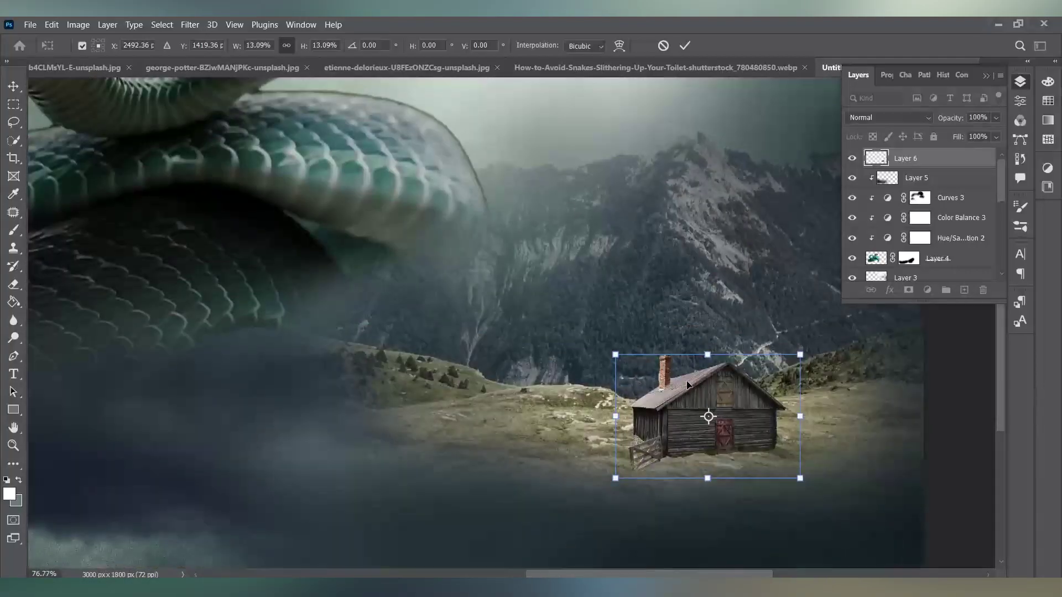
key(Return)
key(w)
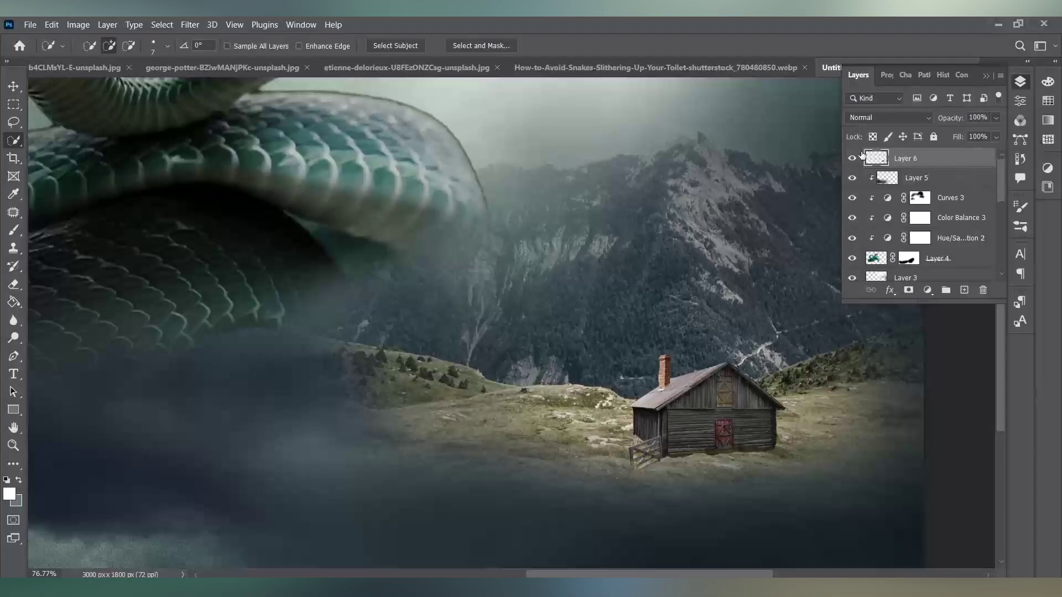
Add a Levels adjustment layer above the cabin with output levels 18 and 178.
click(13, 87)
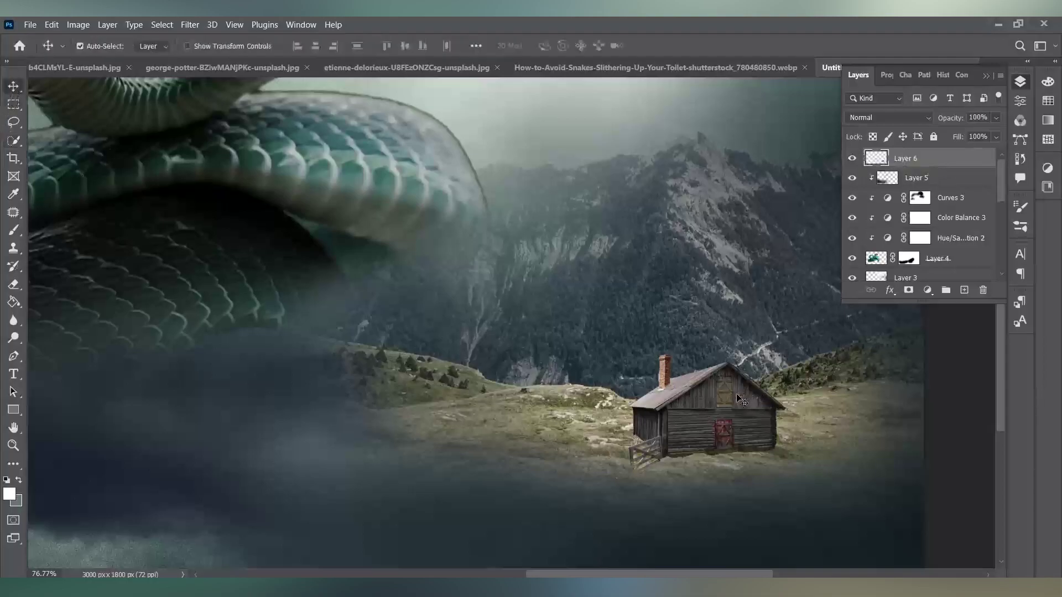
scroll(616, 306, down, 3)
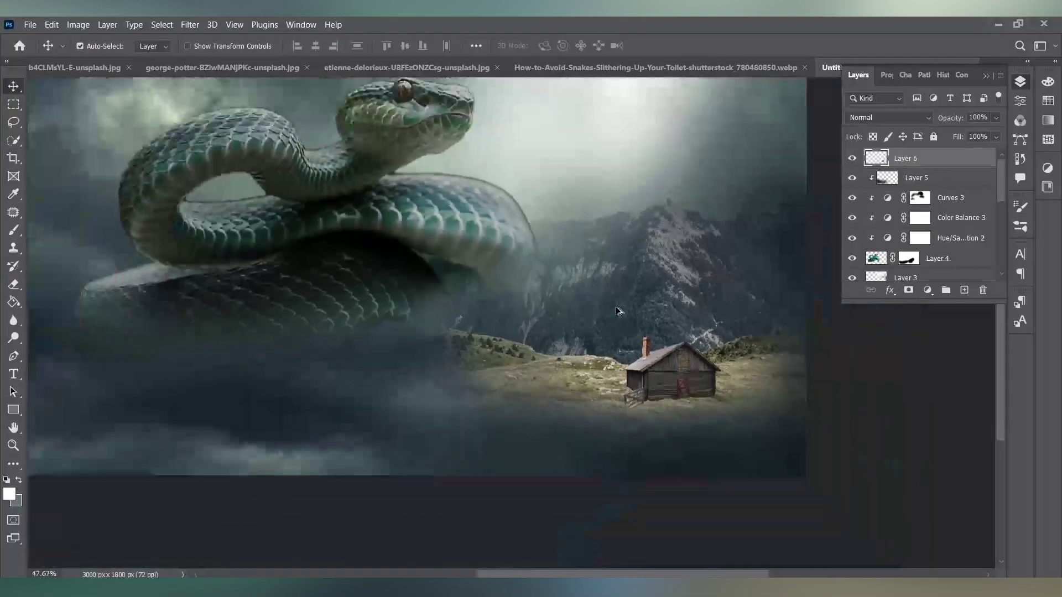
scroll(615, 307, down, 2)
scroll(616, 307, up, 2)
scroll(616, 307, up, 2)
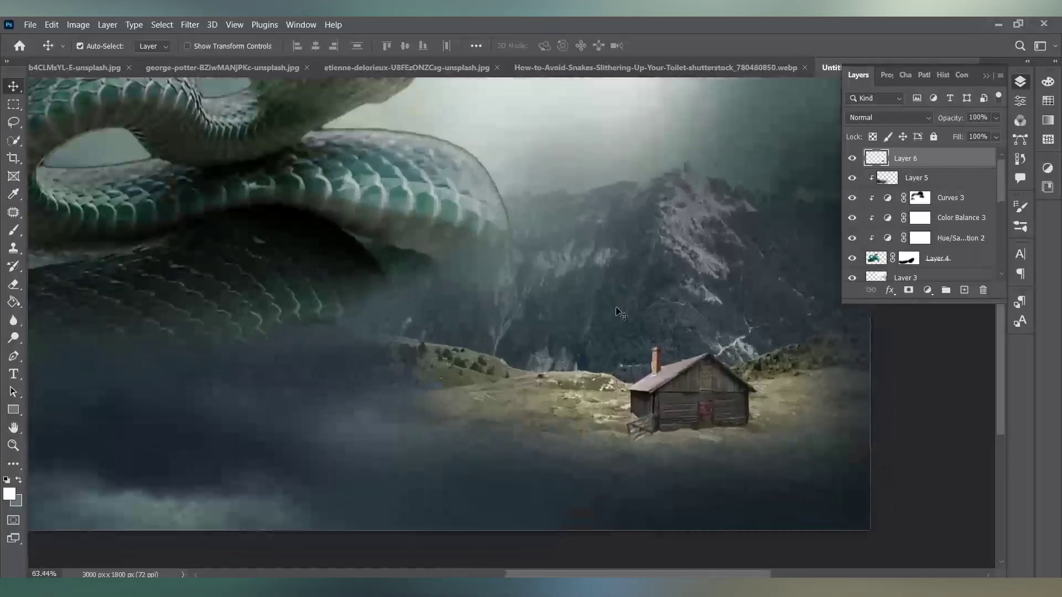
scroll(616, 307, up, 2)
scroll(615, 307, up, 2)
scroll(773, 367, up, 2)
scroll(773, 367, down, 3)
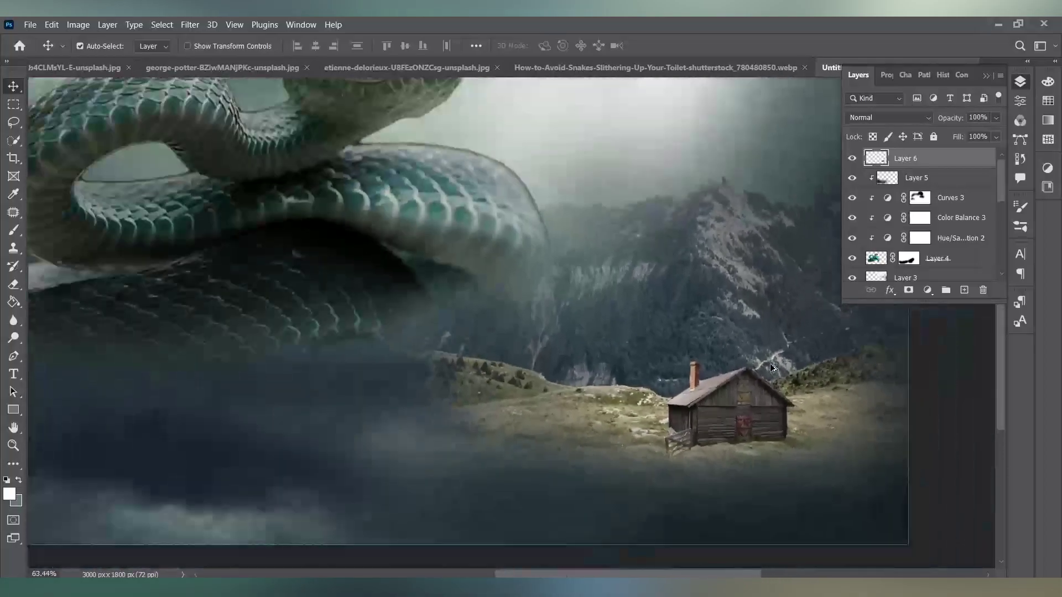
scroll(786, 364, down, 2)
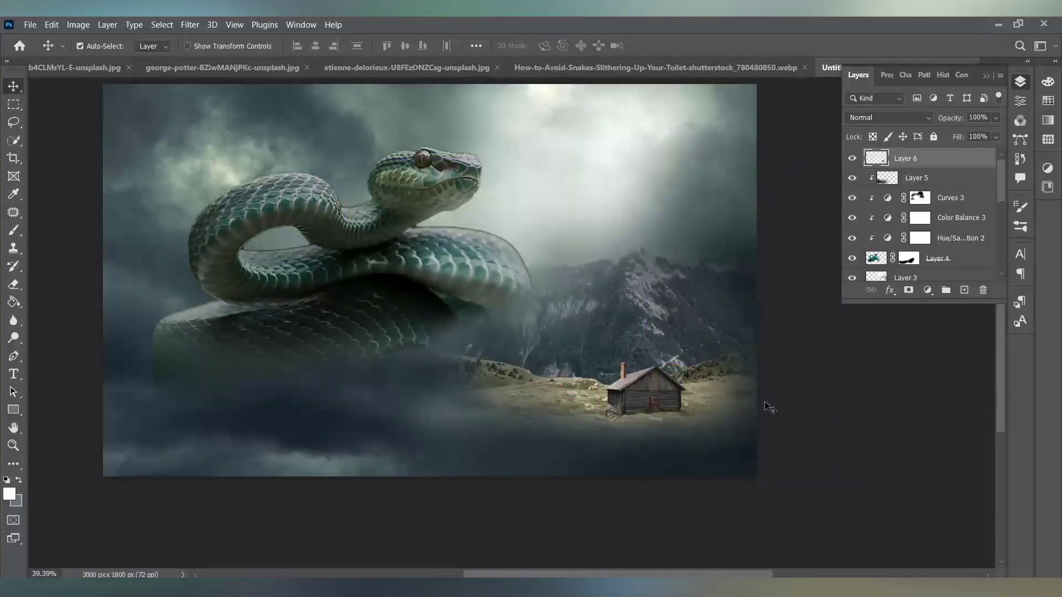
click(928, 290)
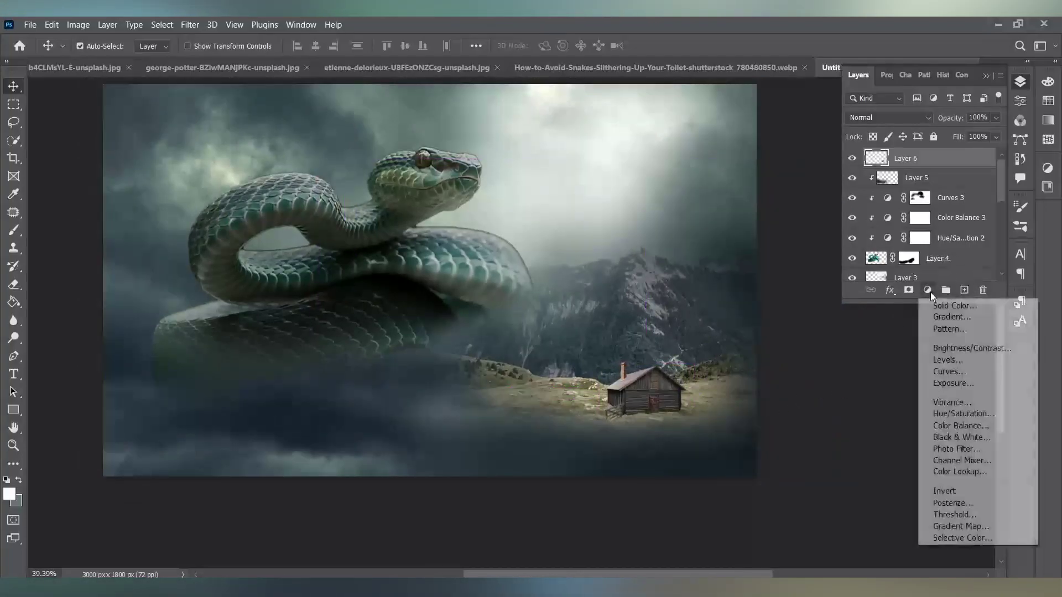
click(943, 361)
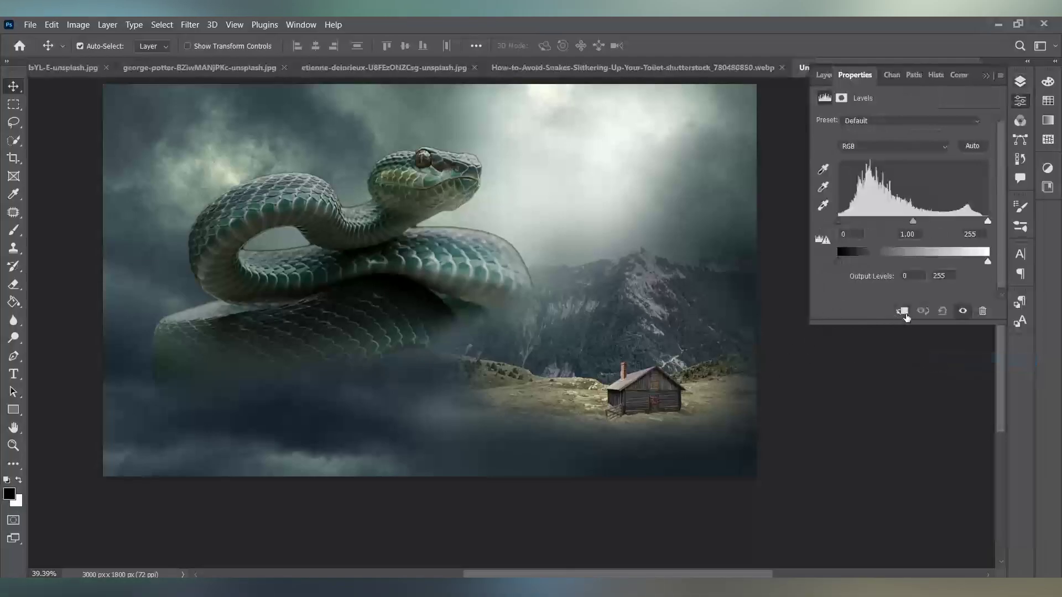
drag(988, 262, 943, 262)
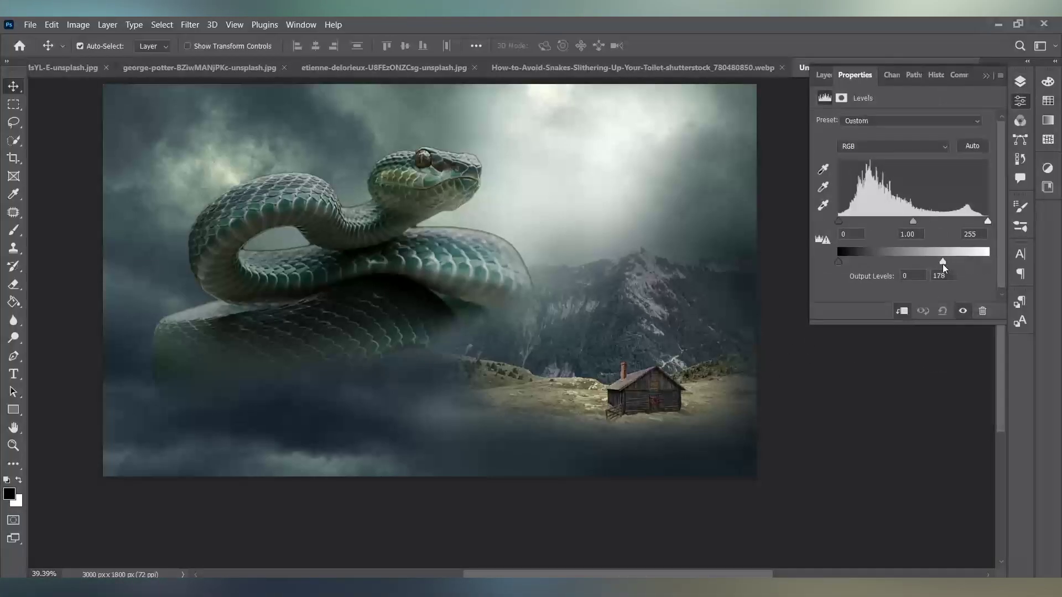
drag(838, 262, 849, 262)
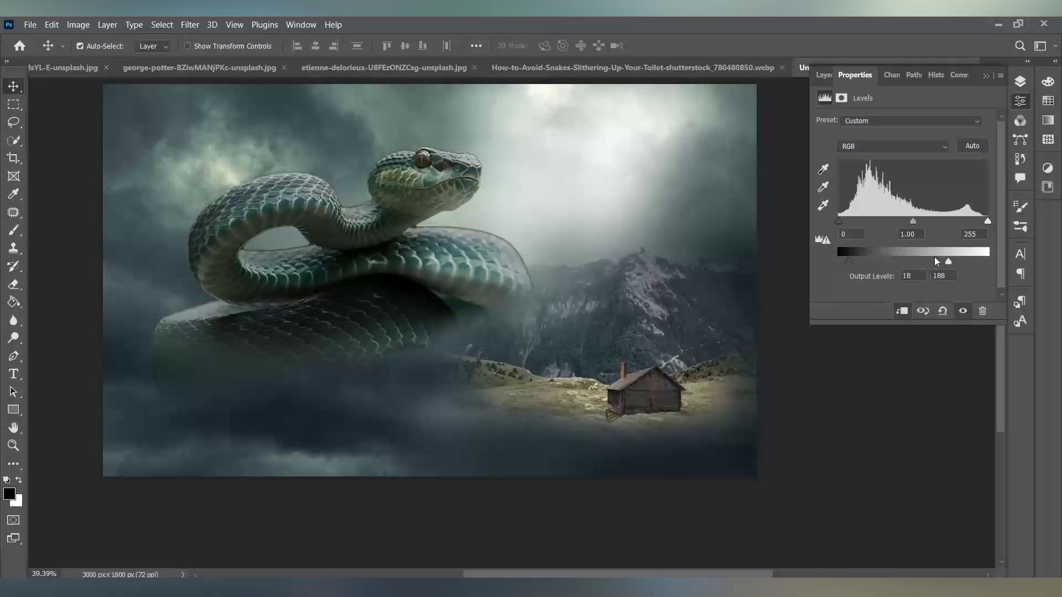
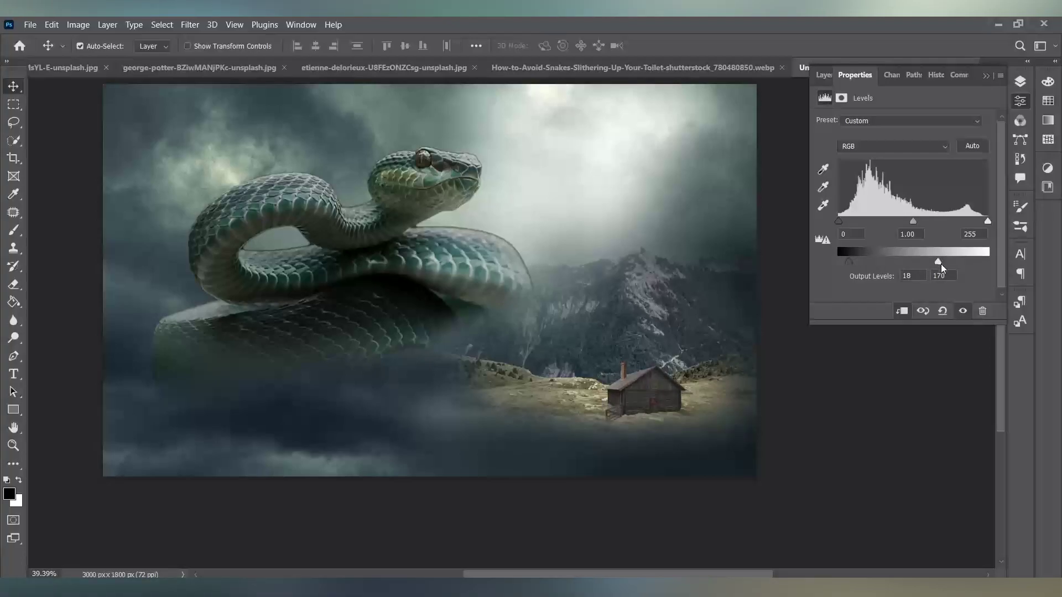
Return to the layer list and switch to a much smaller brush.
click(820, 76)
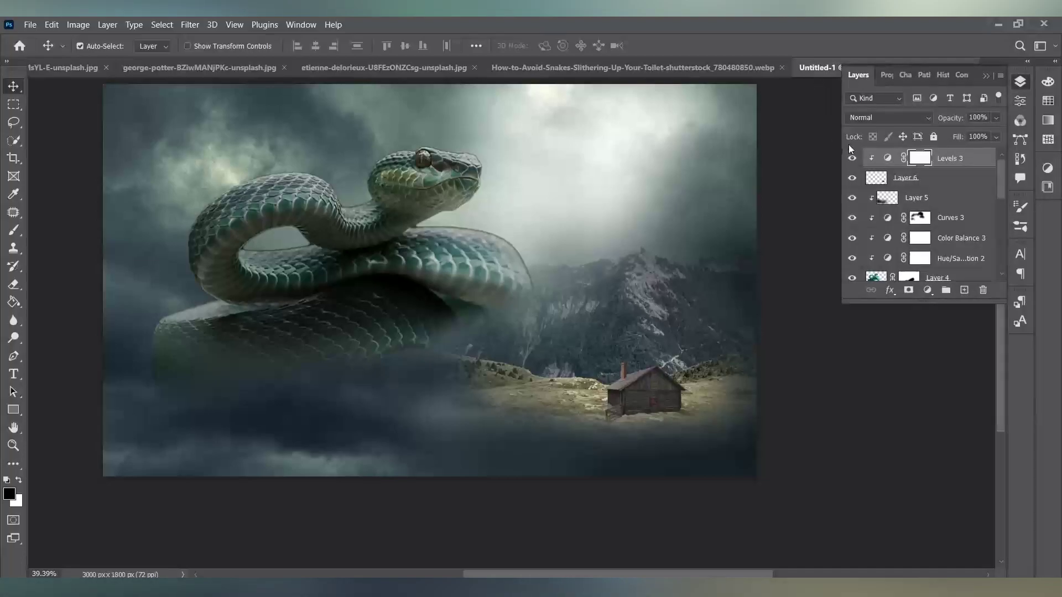
click(14, 229)
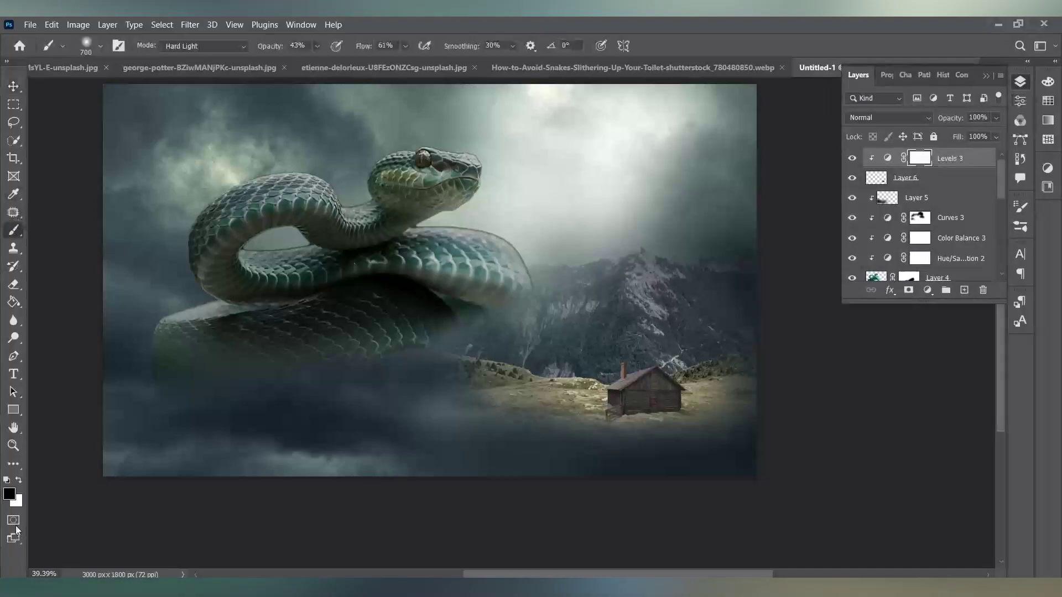
scroll(615, 332, up, 3)
scroll(616, 332, up, 3)
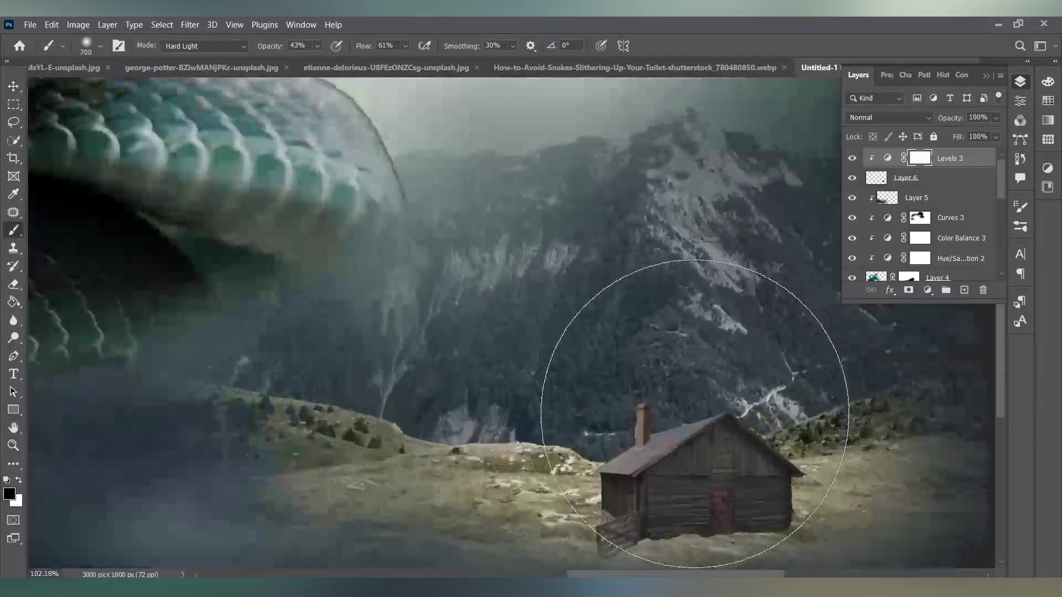
key(bracketleft)
key(bracketleft)
key(bracketleft)
key(bracketleft)
key(bracketleft)
key(bracketleft)
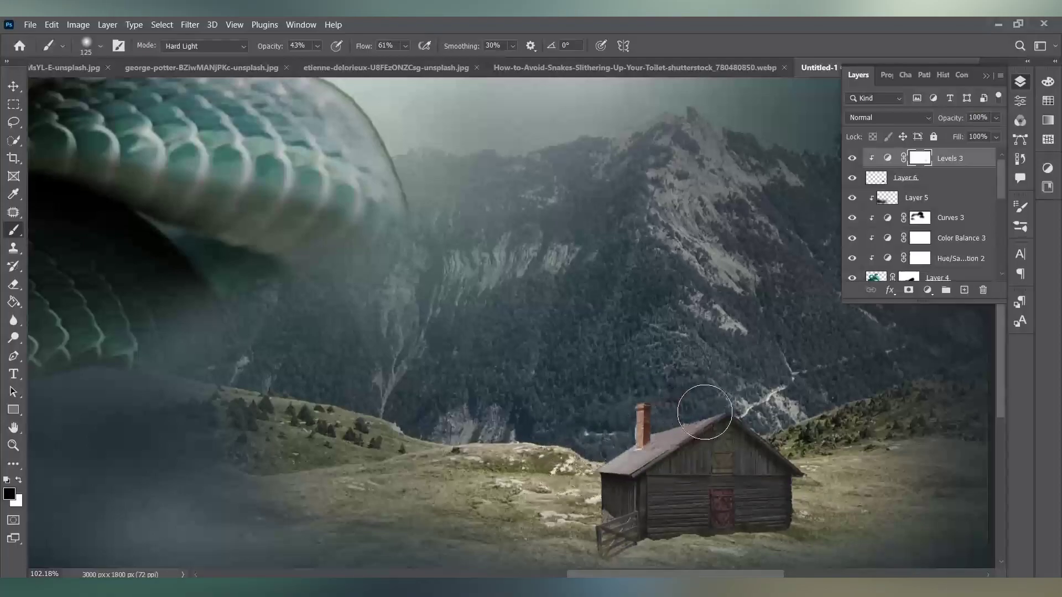
Lower Levels 3 output white to 125 and reset colours to black and white for masking.
double_click(881, 157)
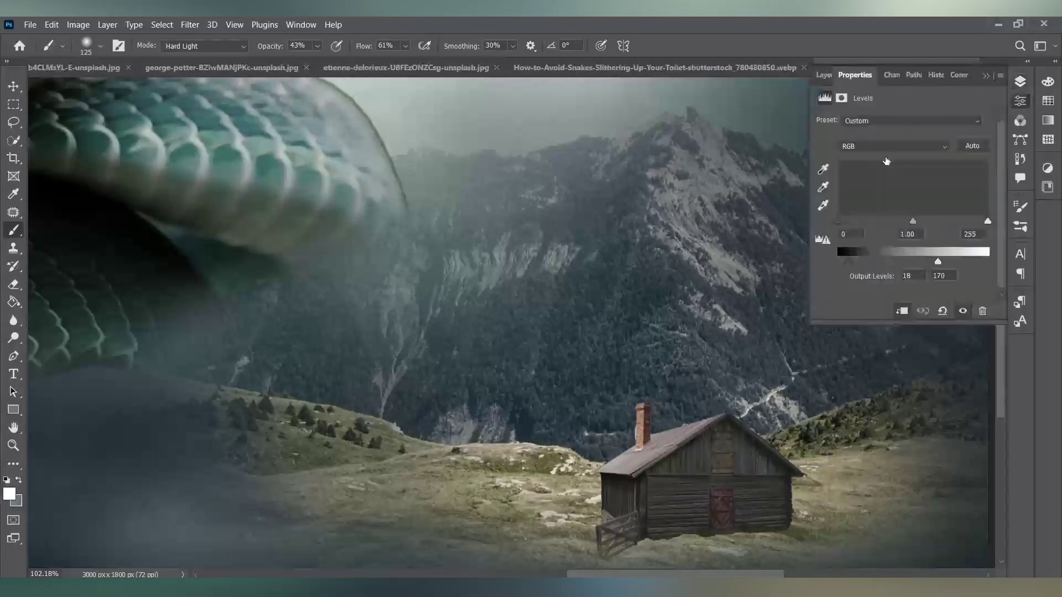
drag(945, 262, 918, 262)
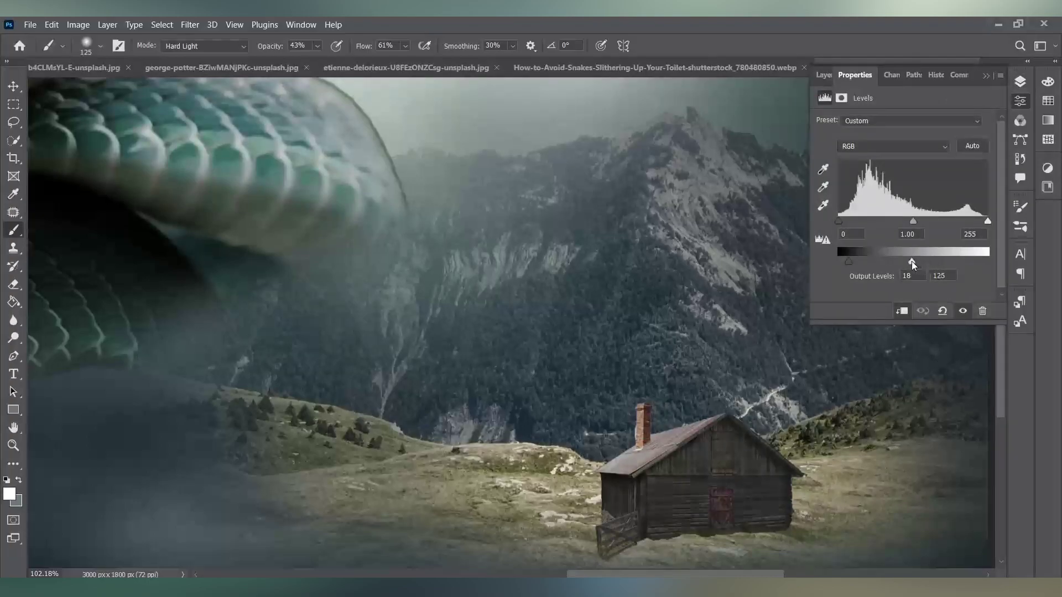
click(815, 82)
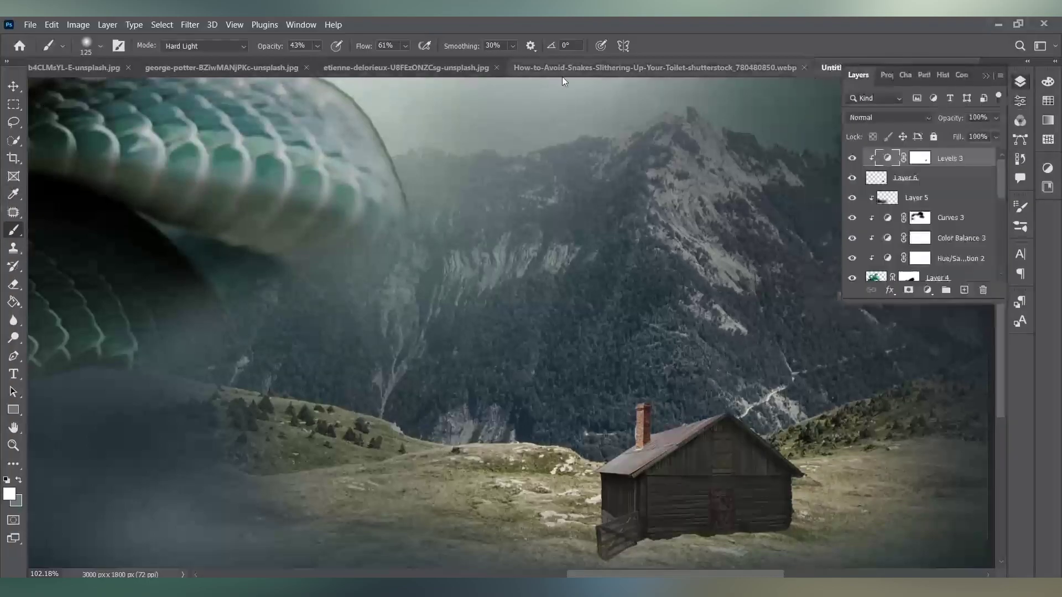
key(d)
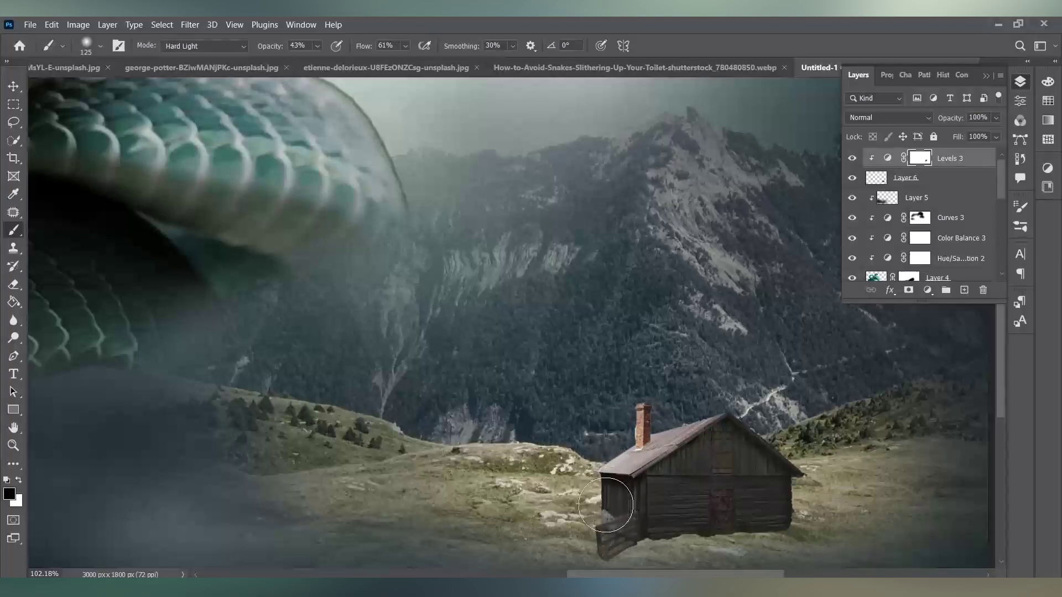
Paint black on the Levels 3 mask over the cabin roof and ridge to restore its warm tone.
scroll(605, 505, up, 3)
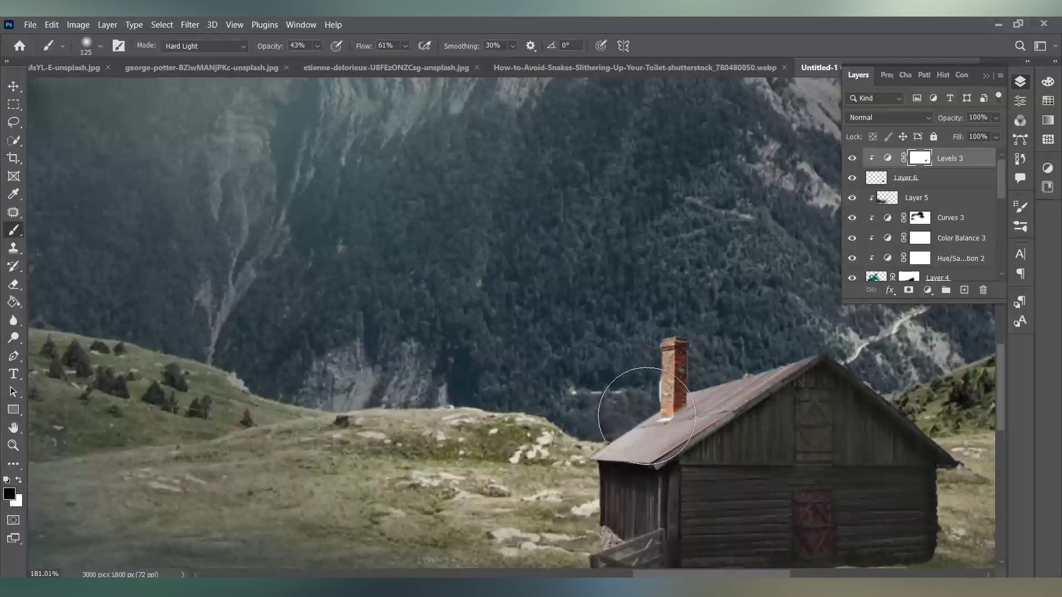
mouse_move(682, 385)
mouse_down()
mouse_move(771, 391)
mouse_move(723, 426)
mouse_move(746, 415)
mouse_up()
click(17, 501)
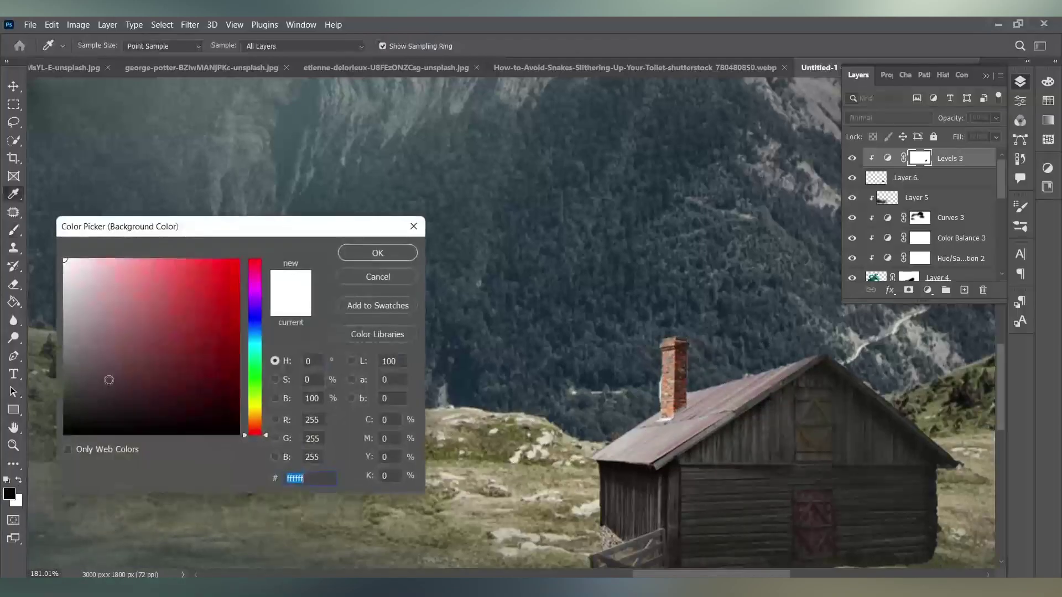
click(365, 251)
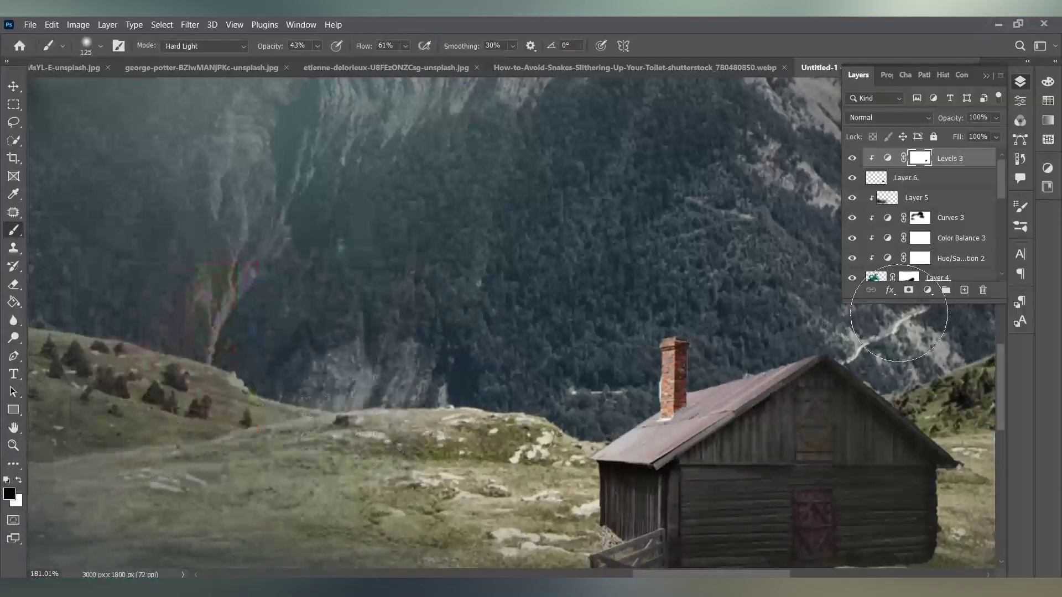
mouse_move(712, 447)
mouse_down()
mouse_move(759, 427)
mouse_move(659, 466)
mouse_move(765, 391)
mouse_move(747, 433)
mouse_move(758, 422)
mouse_up()
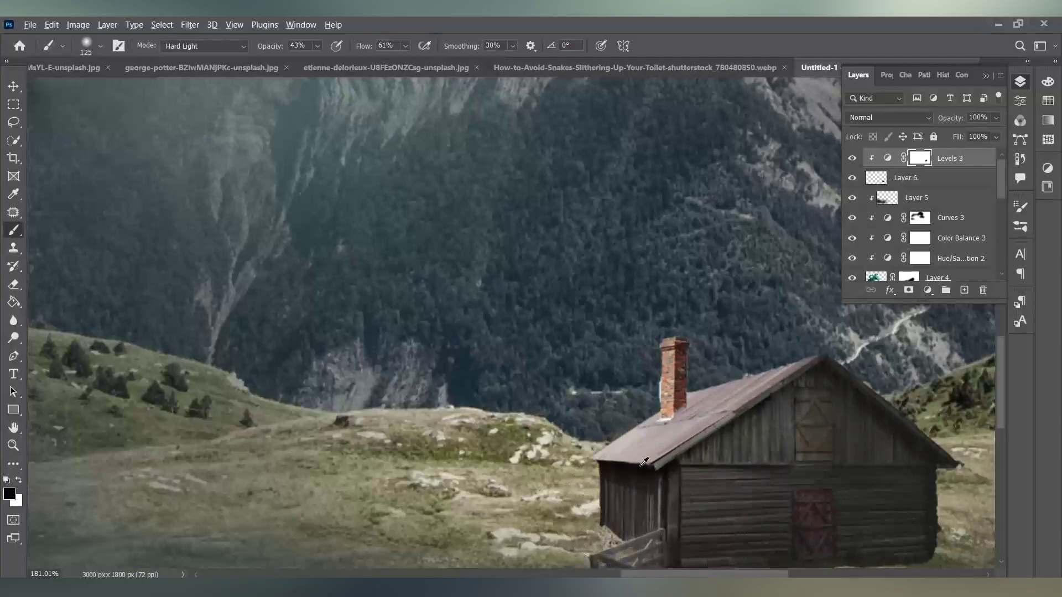
scroll(643, 465, down, 3)
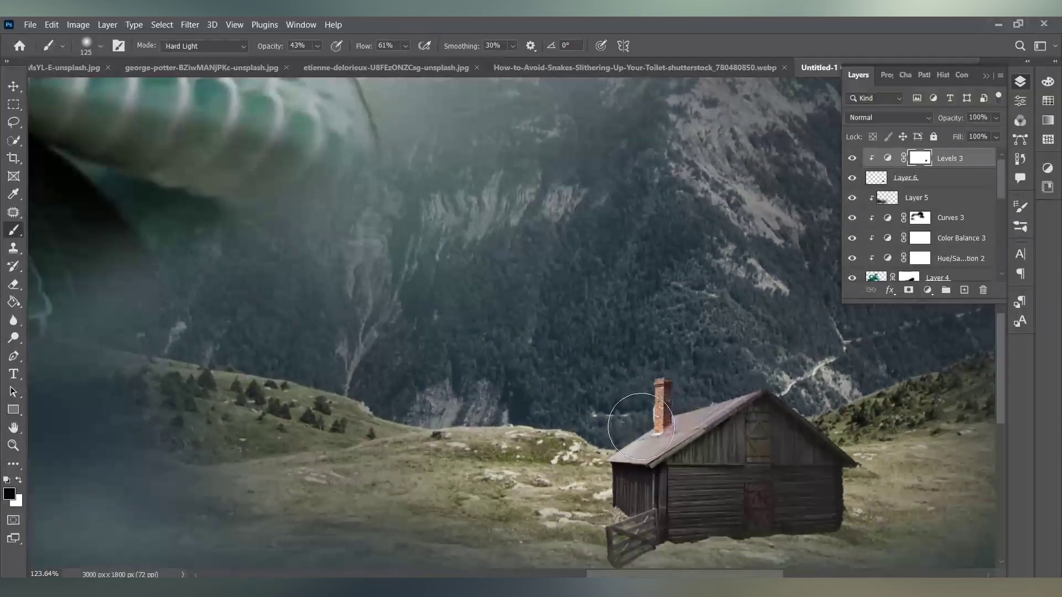
scroll(609, 455, down, 3)
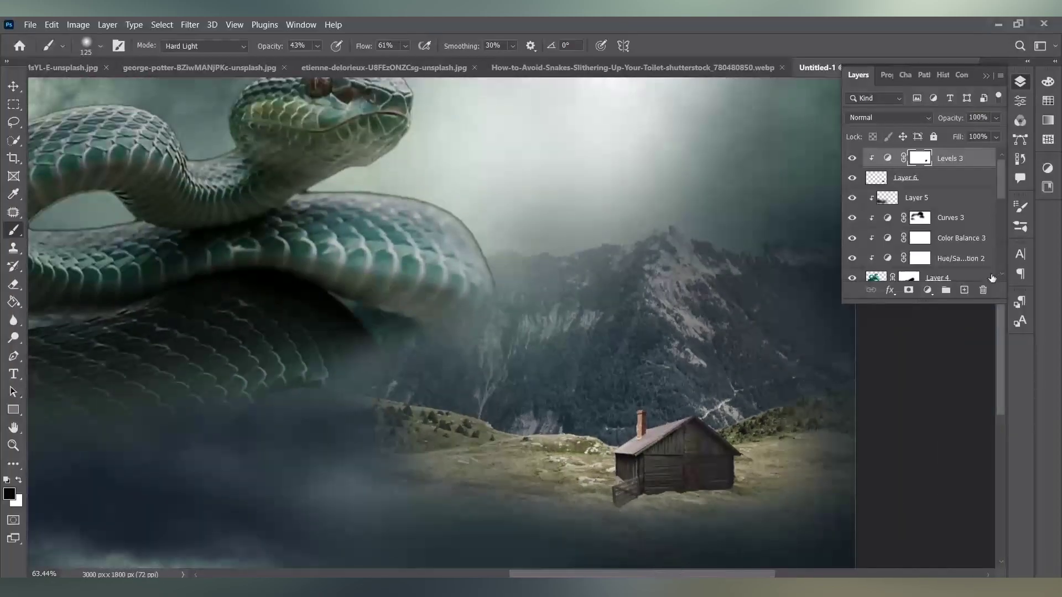
Add a Color Balance adjustment with midtone Cyan-Red and Yellow-Blue at about +9.
click(929, 291)
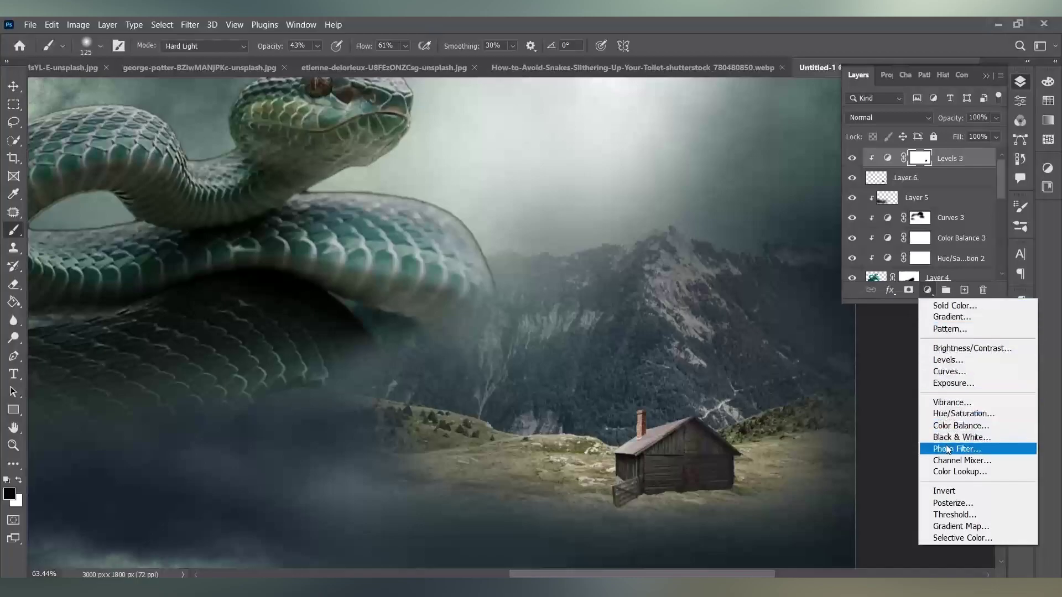
click(961, 426)
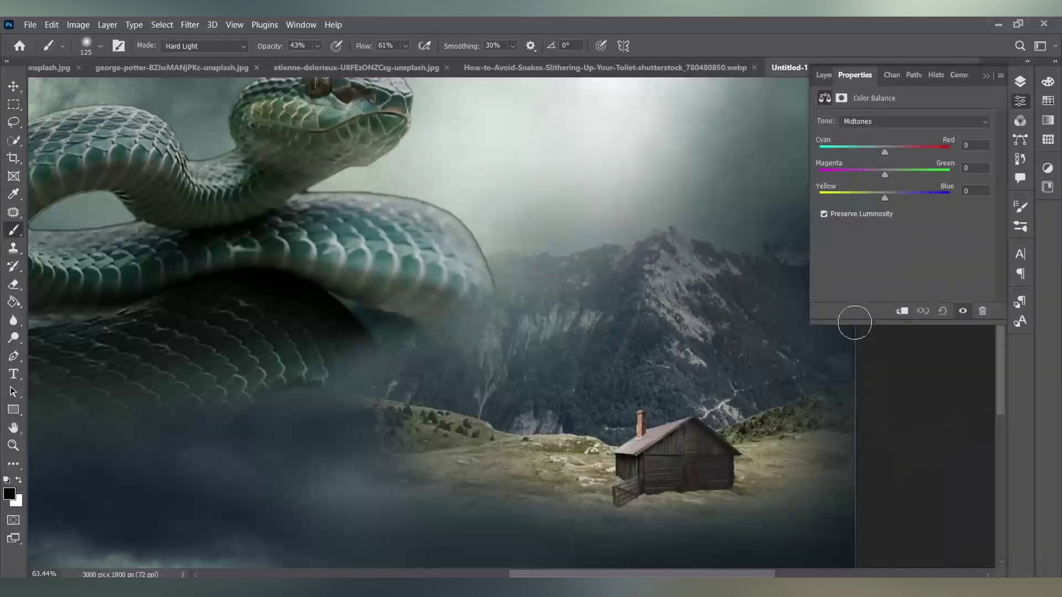
drag(884, 198, 890, 196)
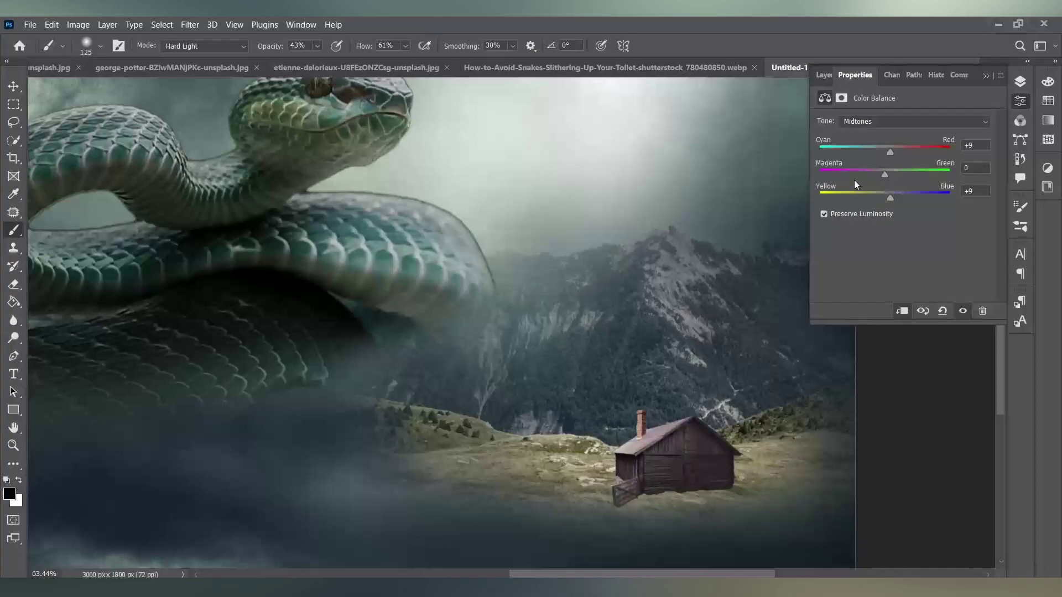
click(825, 75)
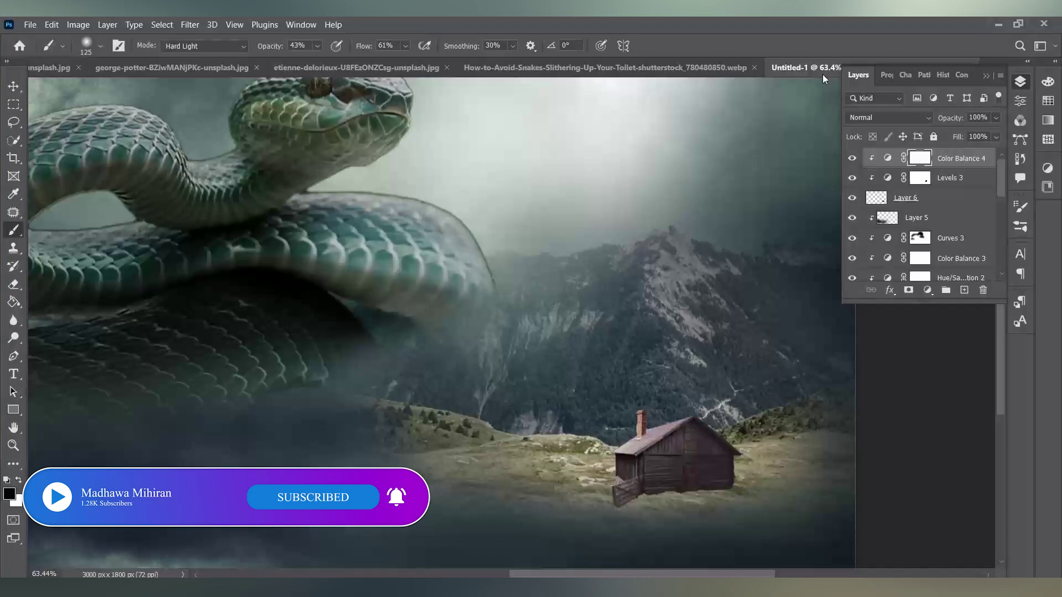
Discard a trial clipped layer and create empty Layer 7 above Color Balance 4.
click(933, 200)
click(964, 293)
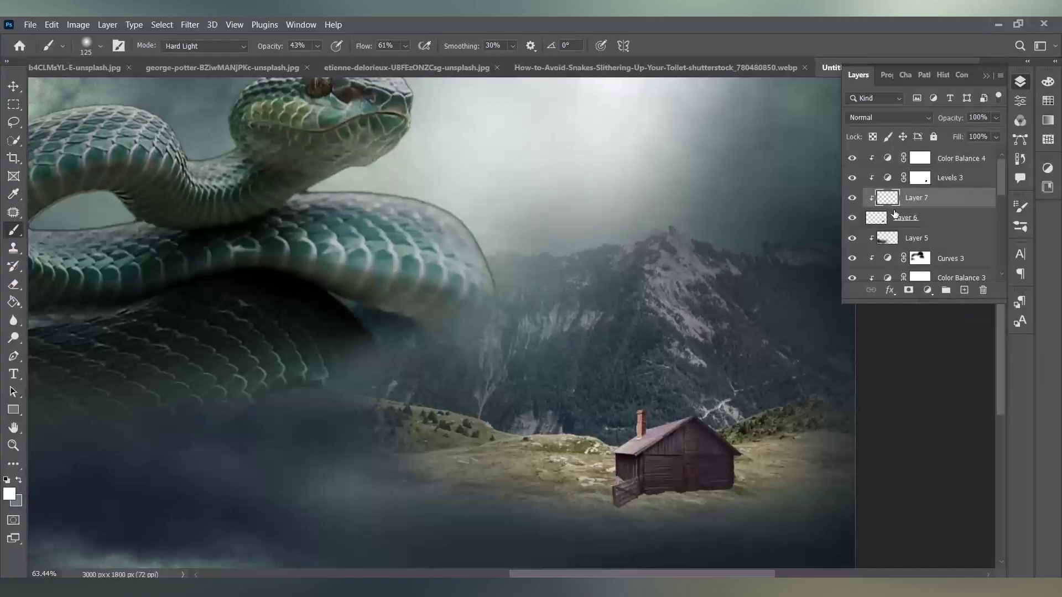
alt+click(928, 206)
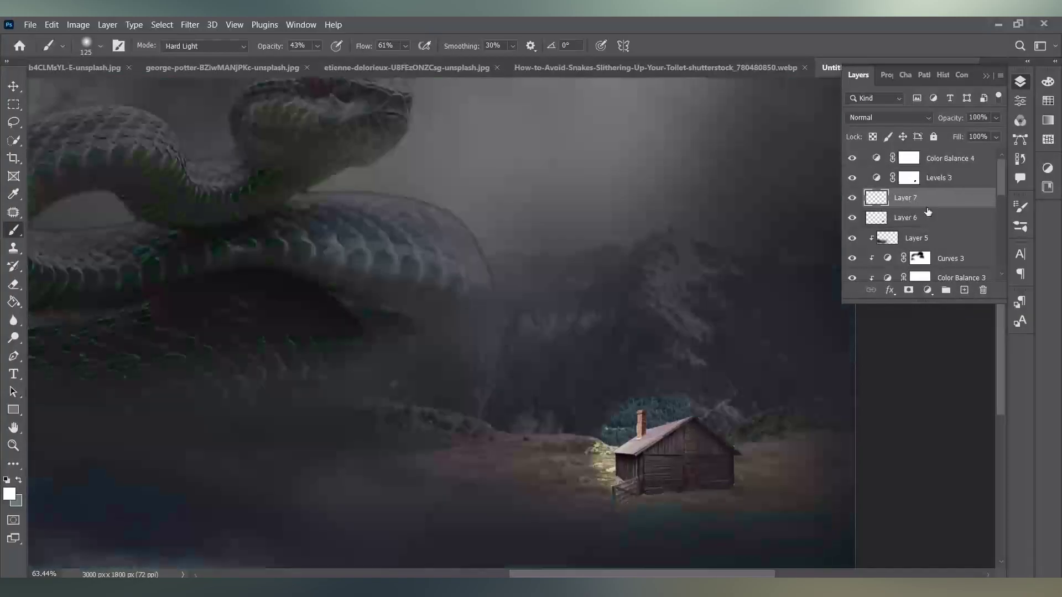
alt+click(928, 212)
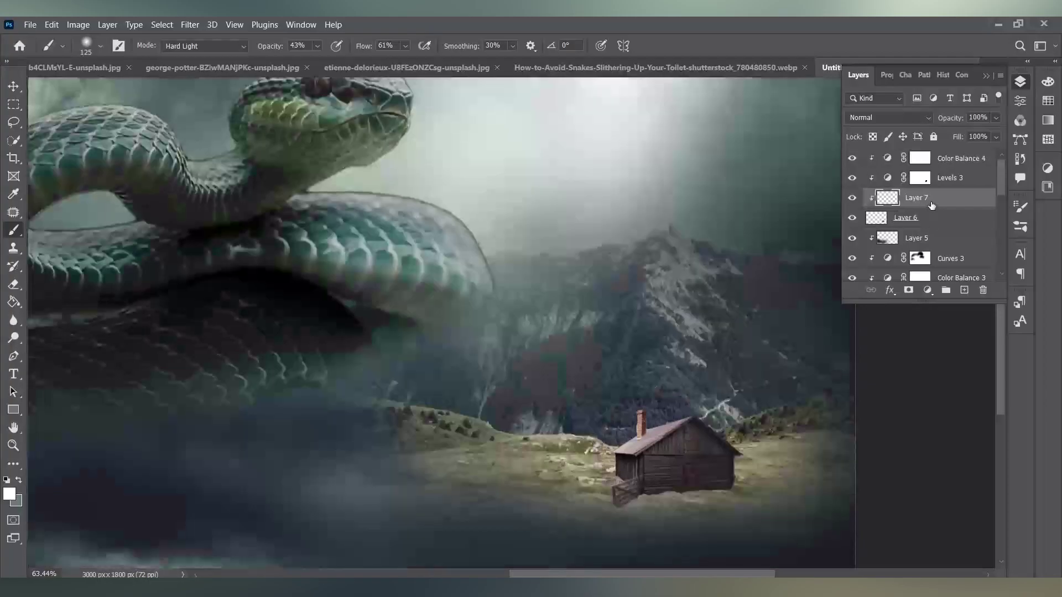
key(Delete)
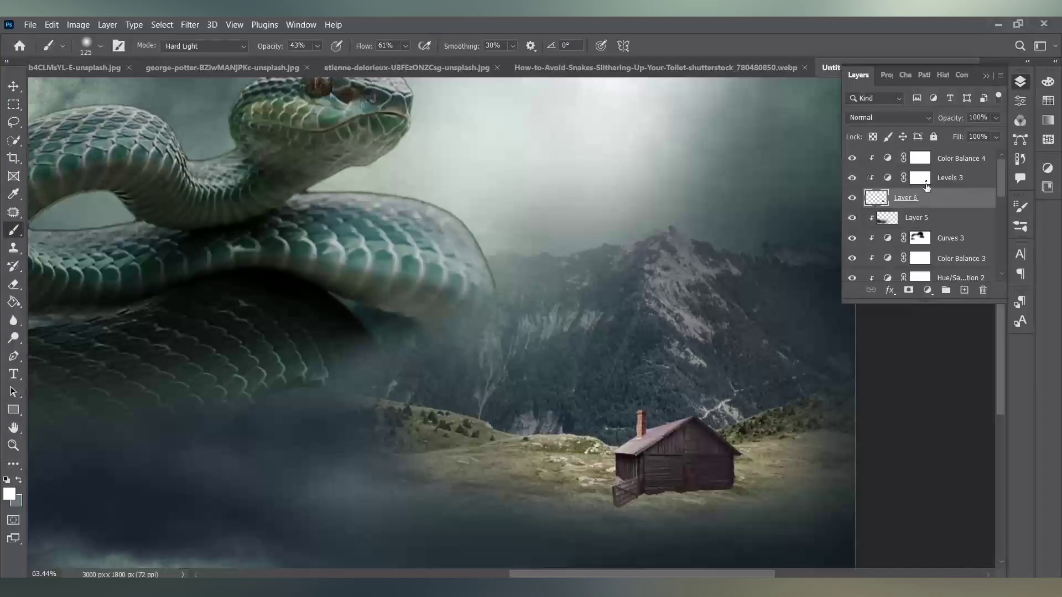
click(941, 158)
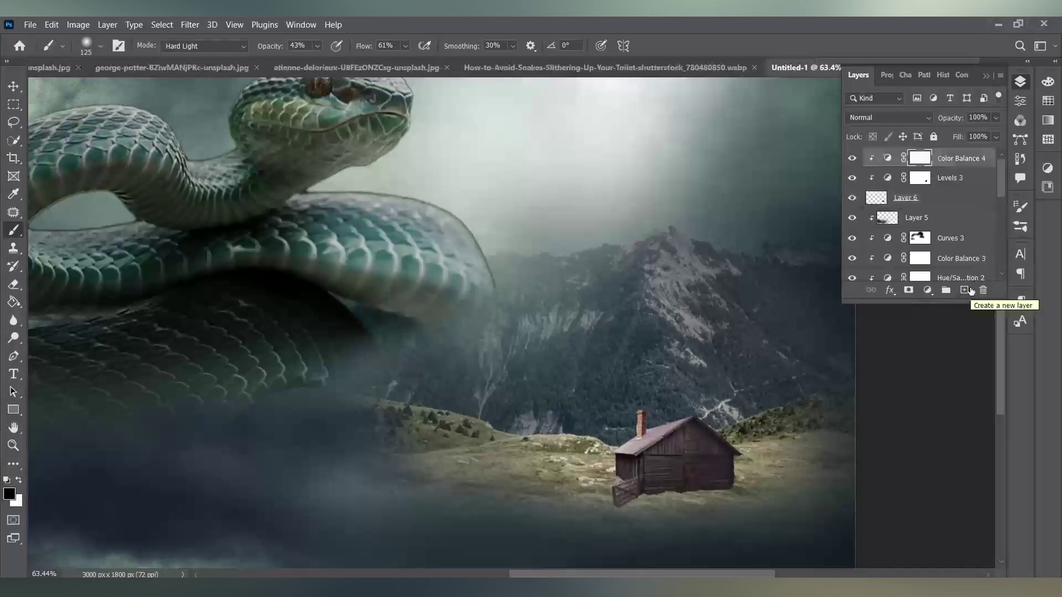
click(971, 290)
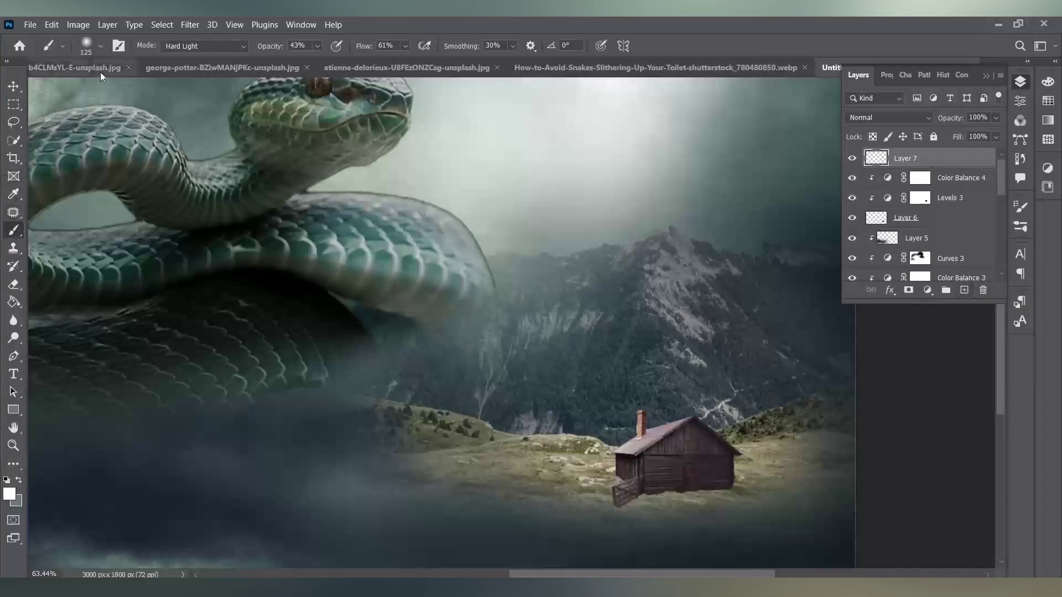
Choose the large smoke brush (about 3447 px) from the presets and zoom out to the full canvas.
click(101, 46)
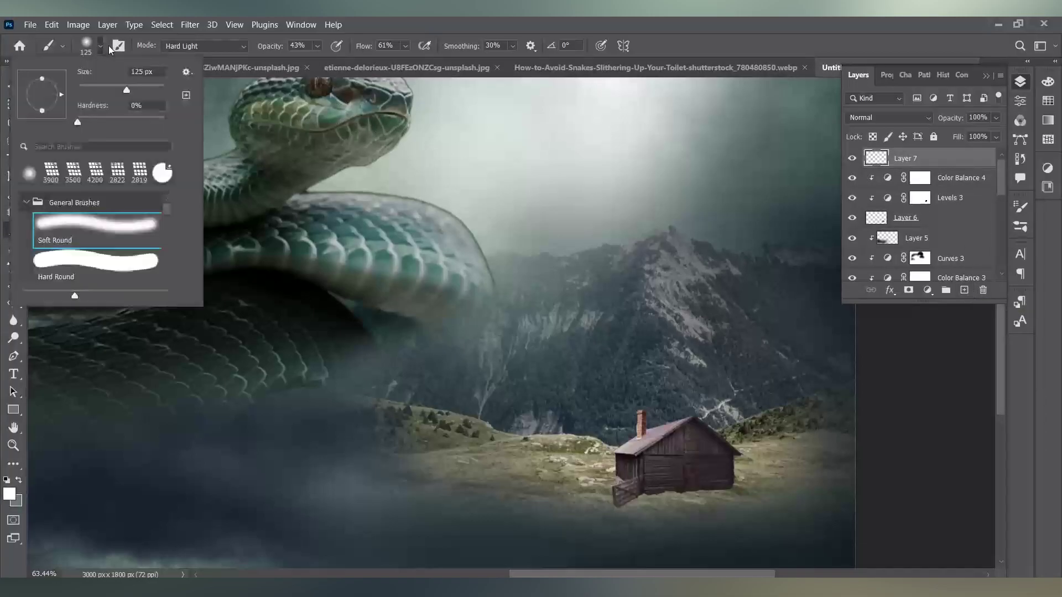
click(185, 95)
key(Return)
click(36, 203)
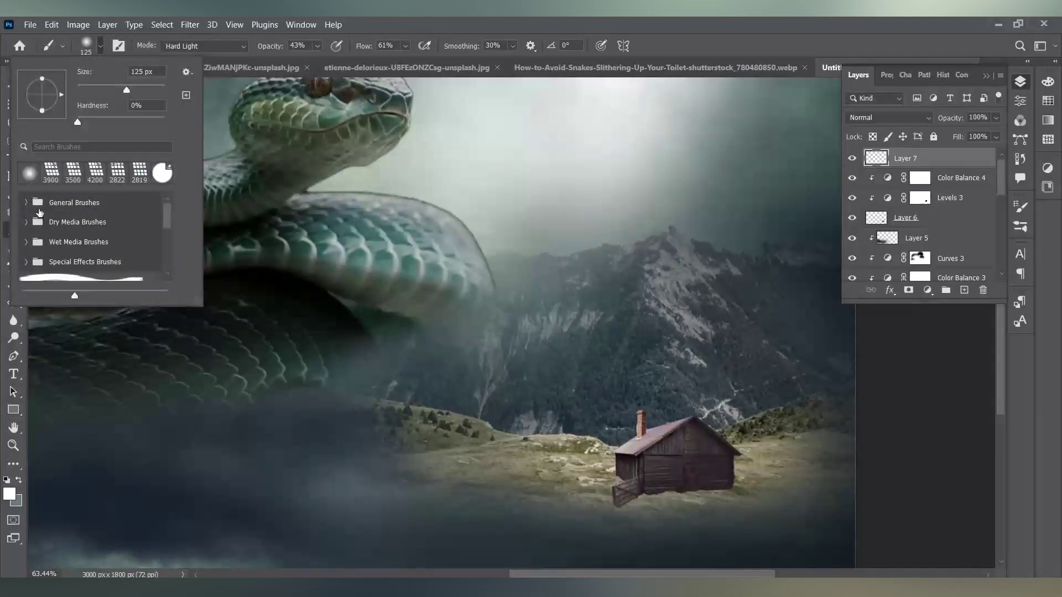
scroll(62, 243, down, 2)
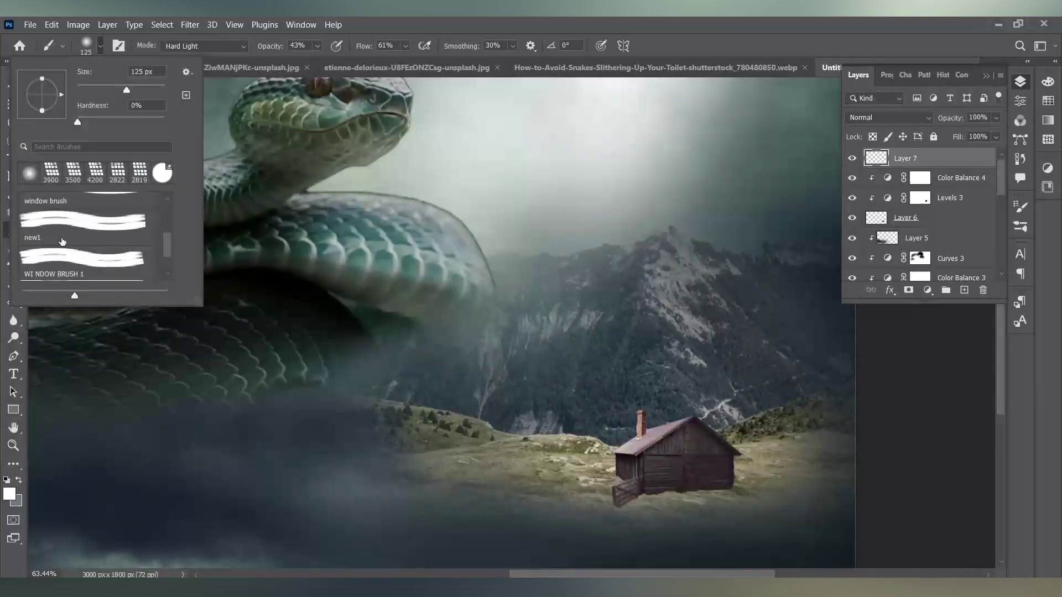
scroll(61, 251, down, 2)
scroll(59, 260, down, 1)
scroll(58, 269, down, 2)
scroll(58, 269, down, 1)
click(93, 245)
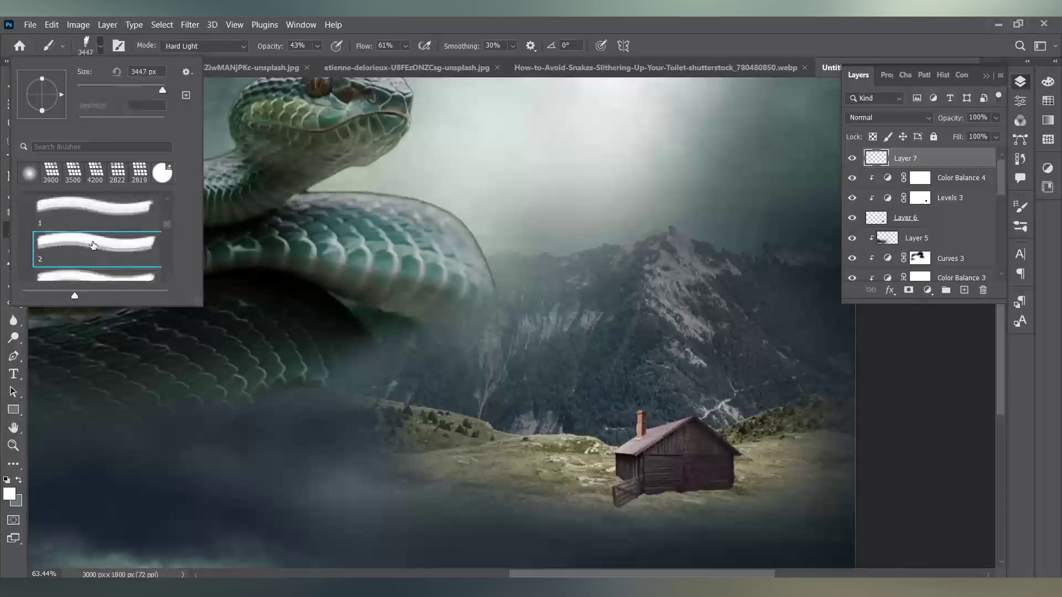
click(101, 44)
scroll(644, 412, up, 2)
scroll(647, 407, up, 1)
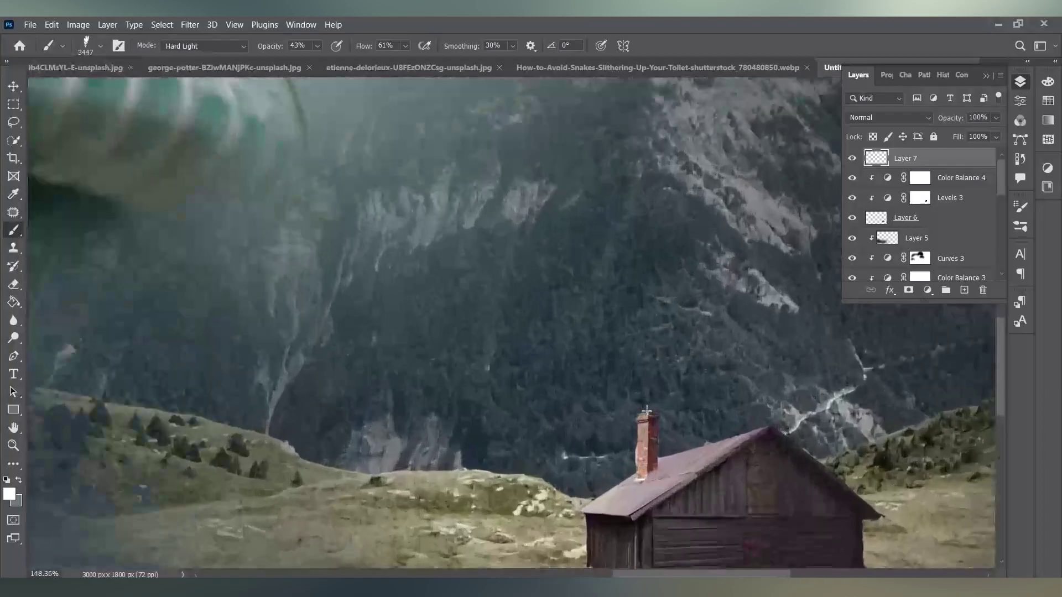
scroll(650, 399, down, 3)
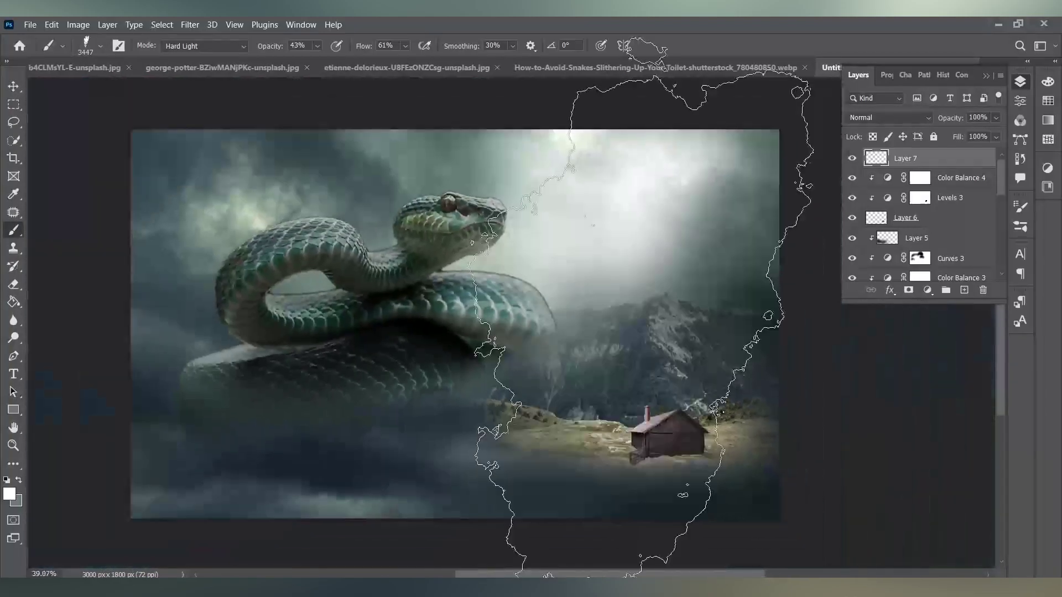
Shrink the smoke brush to 300 px and stamp white smoke just above the chimney.
key(bracketleft)
key(bracketleft)
key(bracketleft)
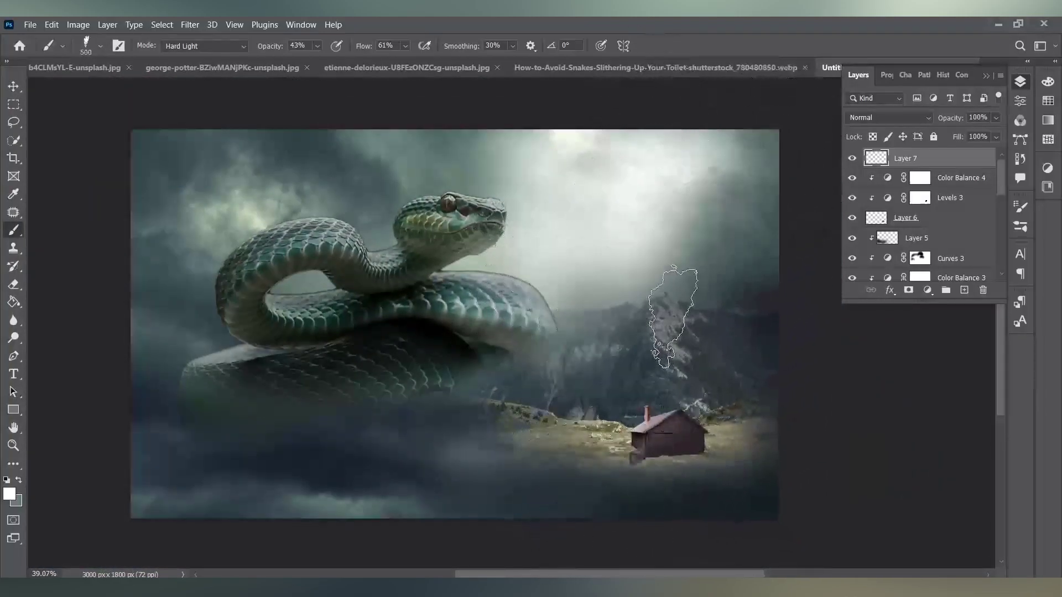
key(bracketleft)
key(bracketleft)
key(bracketleft)
key(bracketleft)
key(bracketleft)
key(bracketleft)
scroll(655, 370, up, 3)
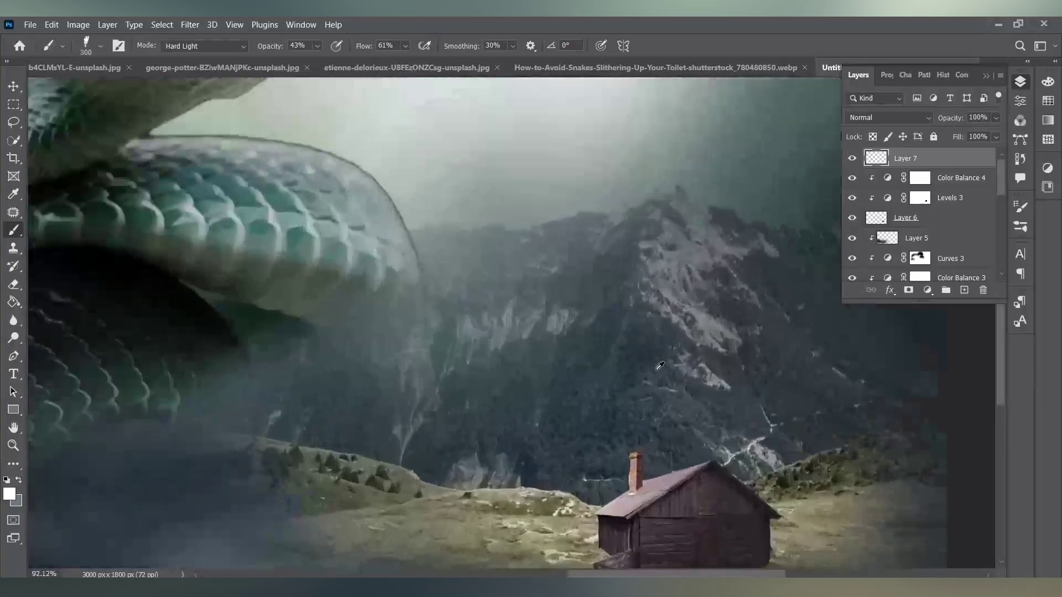
scroll(653, 376, up, 1)
click(647, 381)
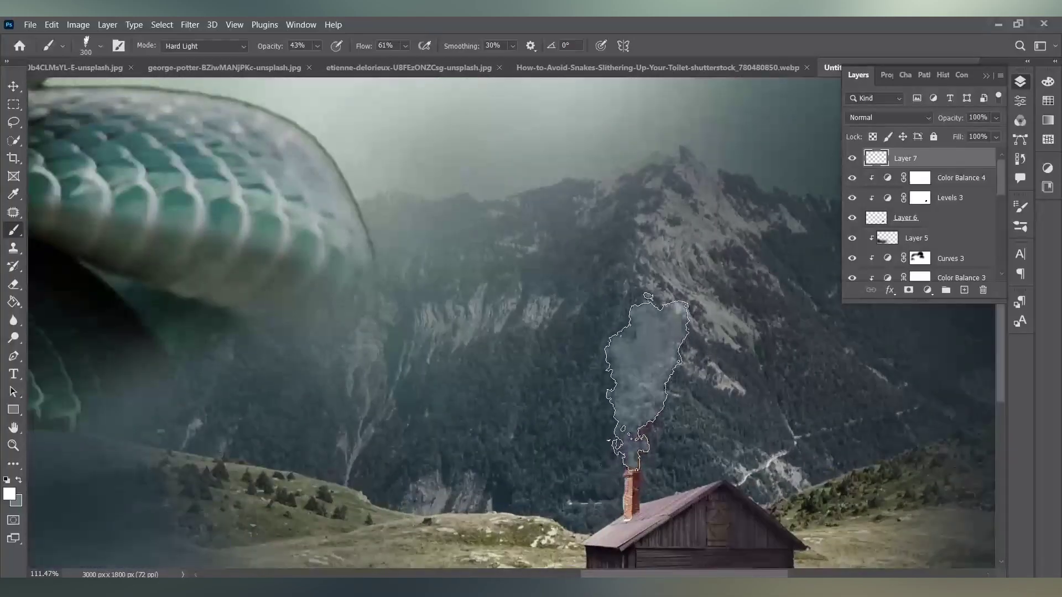
key(ctrl+z)
click(647, 381)
click(658, 332)
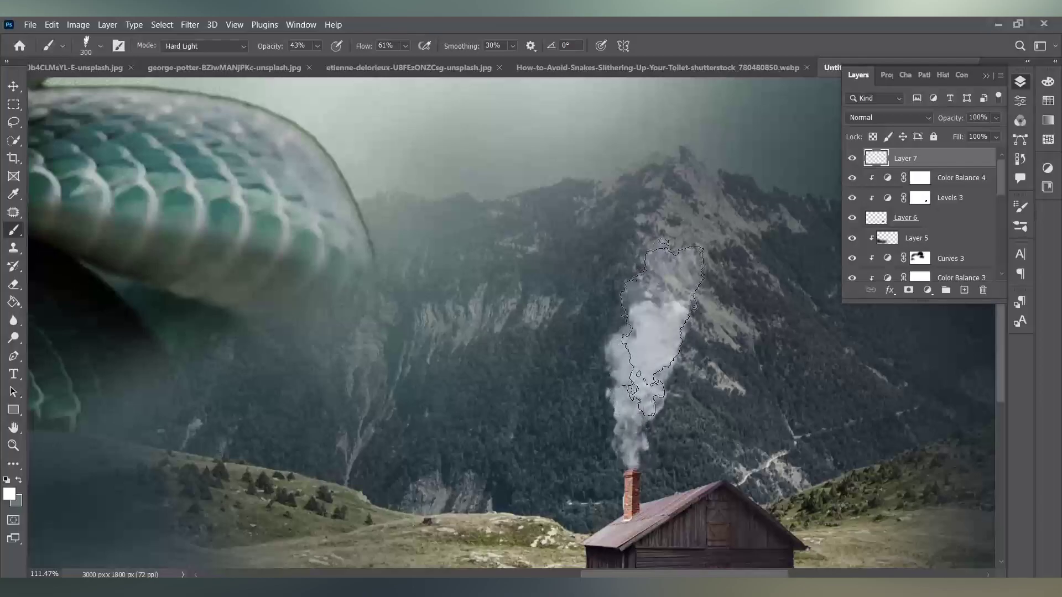
click(661, 327)
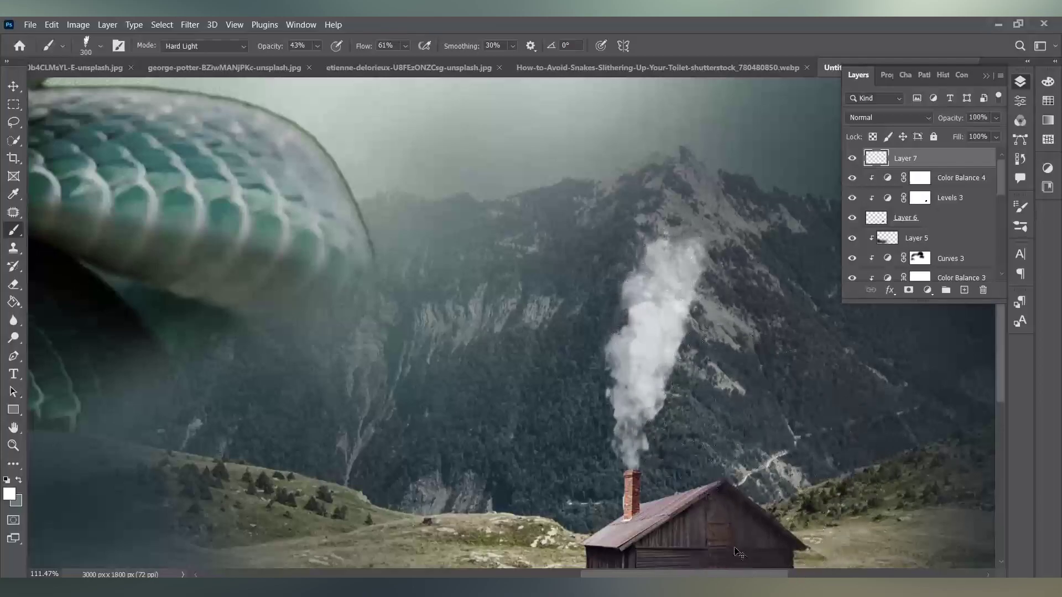
key(ctrl+z)
key(ctrl+z)
click(666, 291)
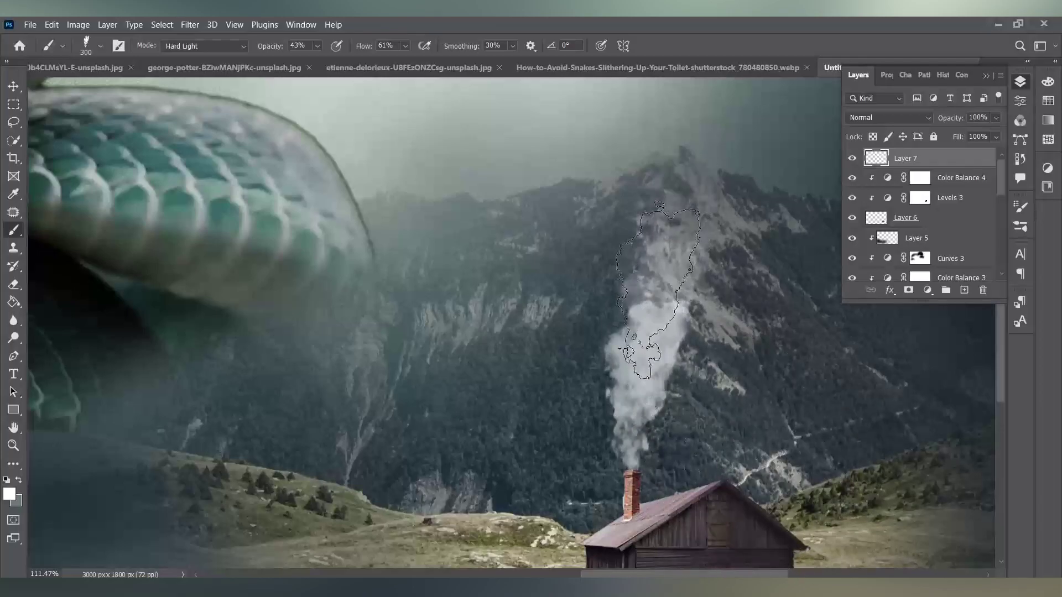
Extend the Layer 7 smoke column up the mountain, keeping it upright.
click(669, 277)
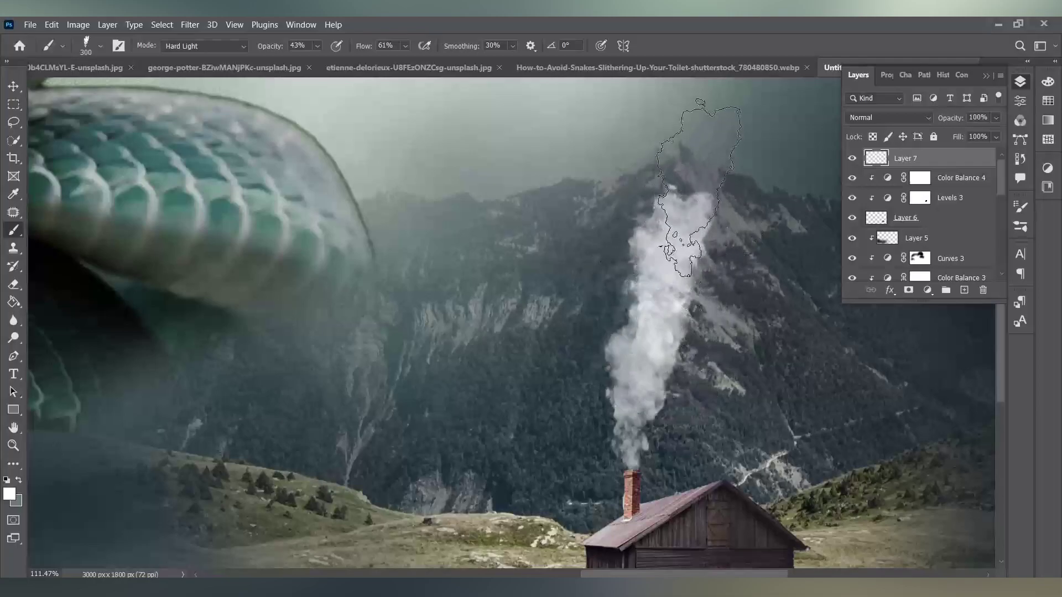
drag(677, 221, 714, 127)
drag(685, 183, 710, 110)
drag(688, 210, 700, 116)
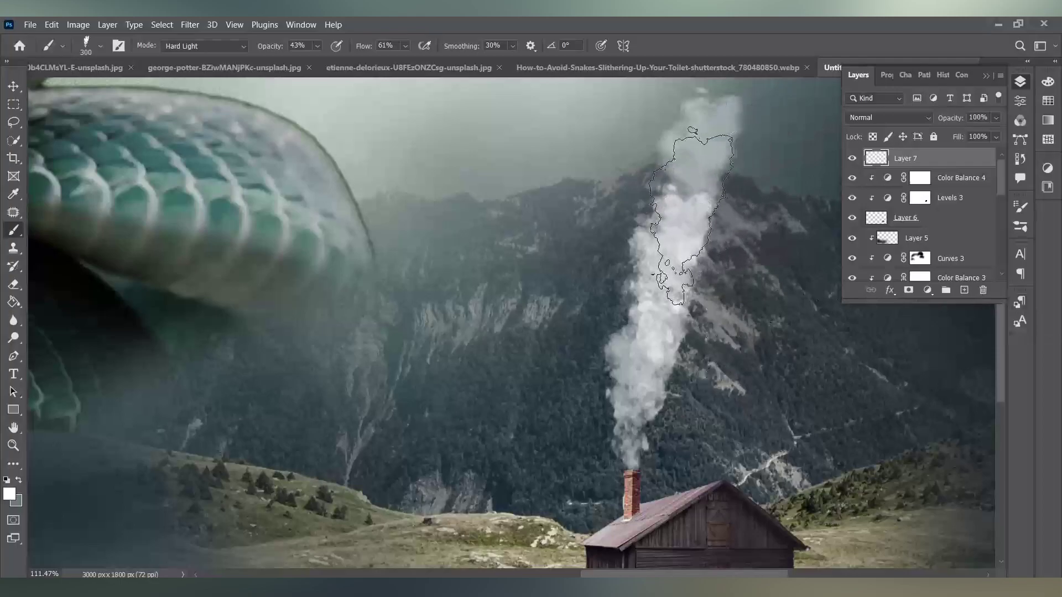
key(ctrl+t)
drag(730, 488, 766, 489)
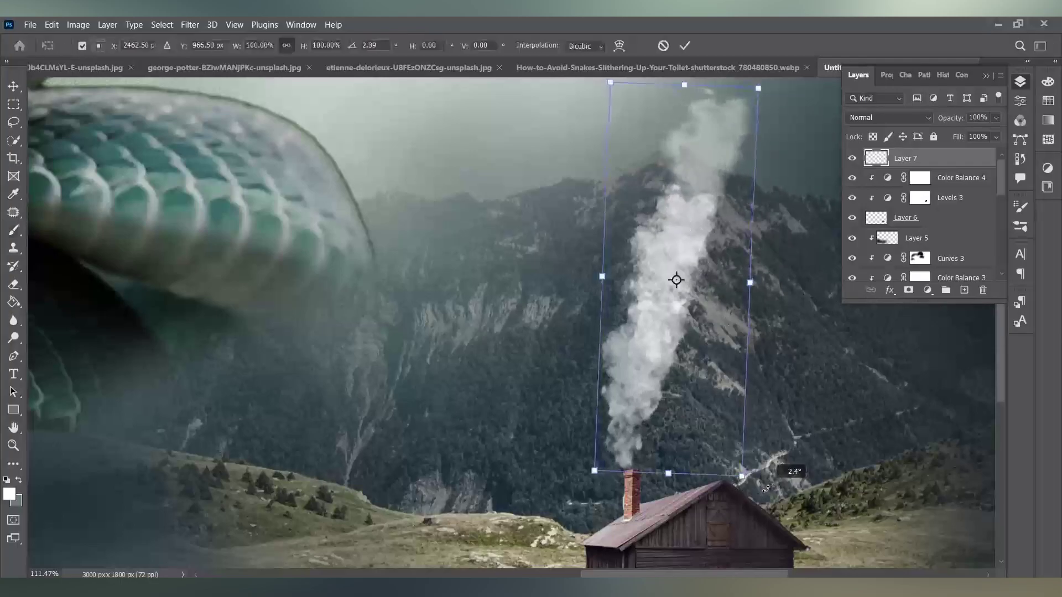
key(ctrl+z)
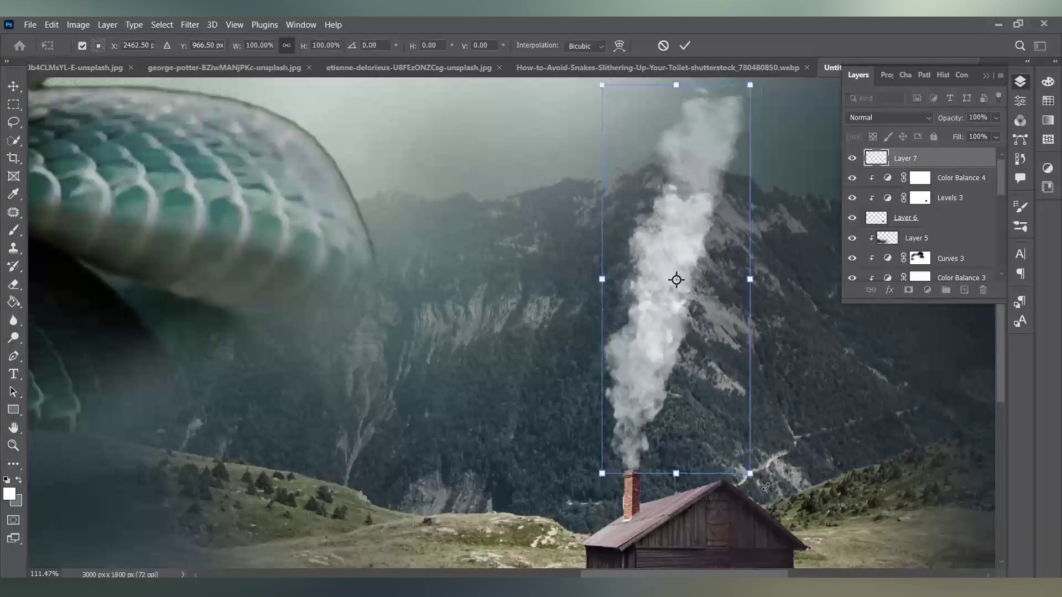
key(Return)
key(b)
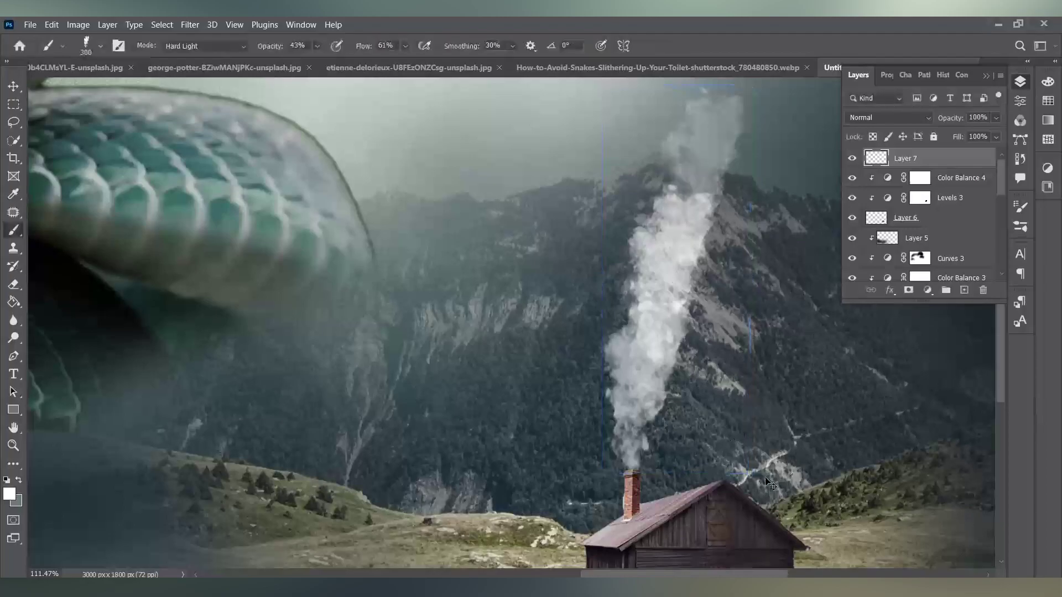
drag(697, 188, 672, 271)
Add a new layer with an enlarged, tilted smoke puff above the mountain, and brighten the plume.
click(964, 290)
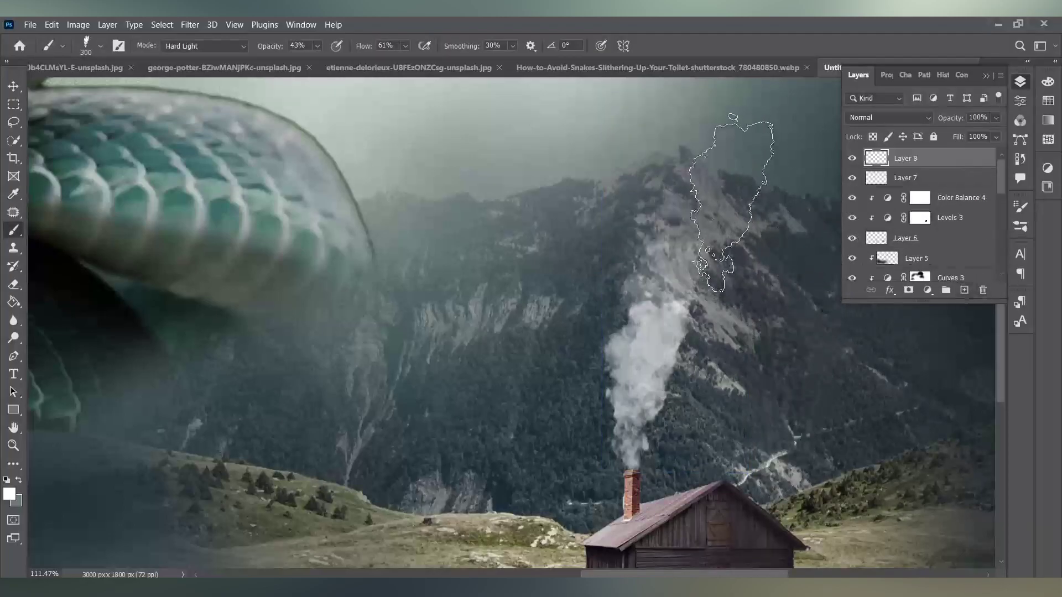
click(687, 259)
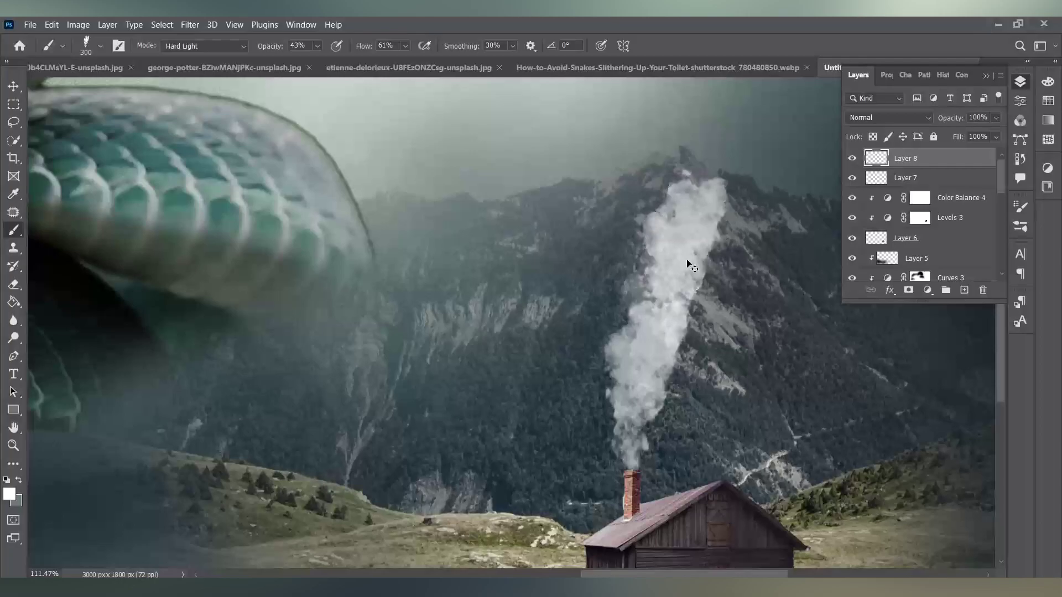
key(ctrl+t)
drag(741, 359, 742, 340)
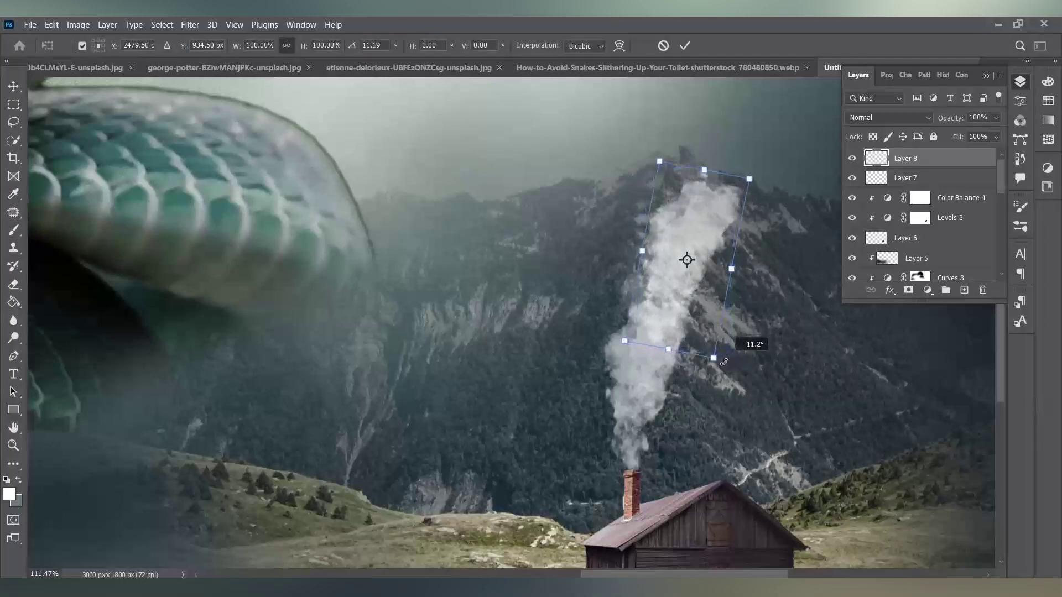
key(Return)
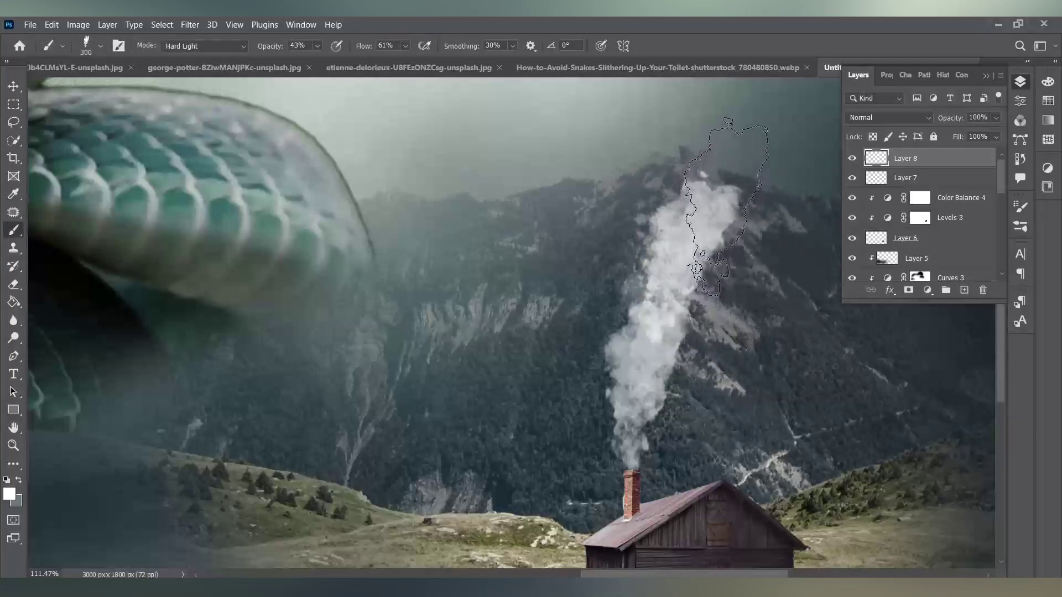
click(653, 298)
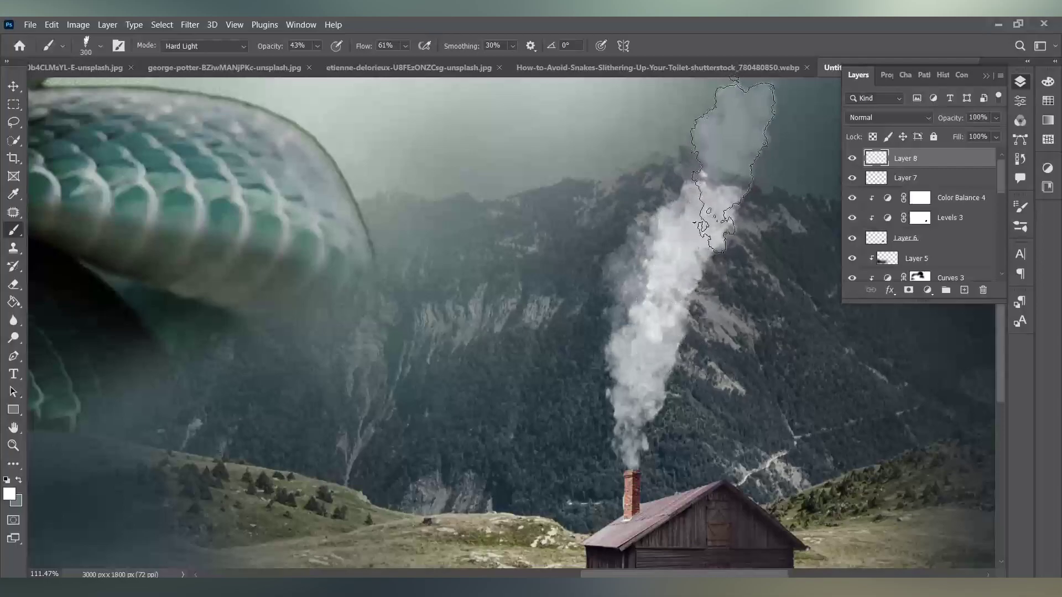
Add another layer with a smoke puff near the peak, tilted about 14 degrees, plus a denser stamp.
click(964, 289)
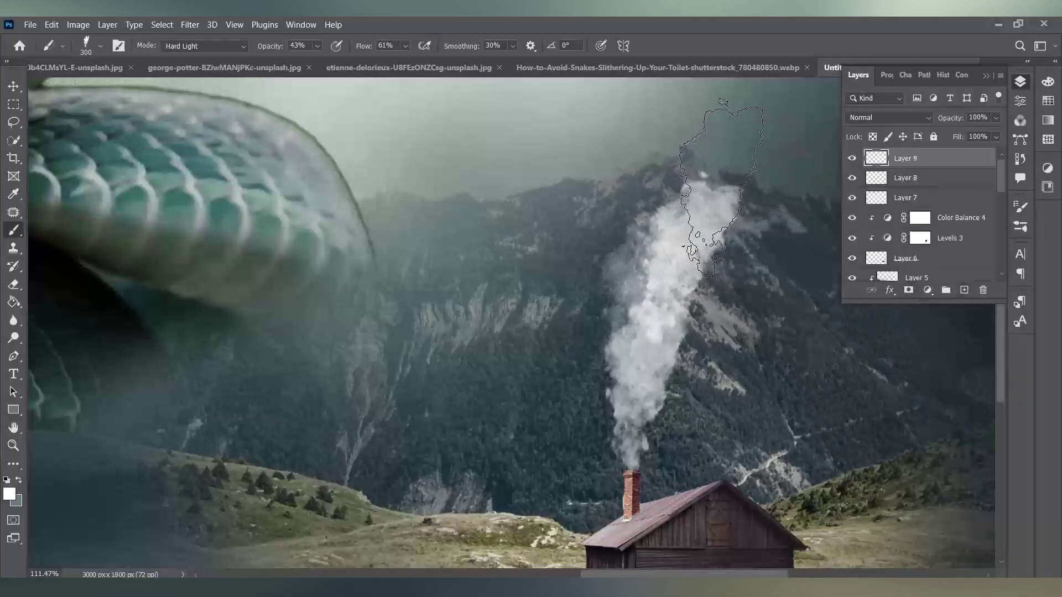
click(725, 188)
key(ctrl+t)
drag(750, 284, 725, 287)
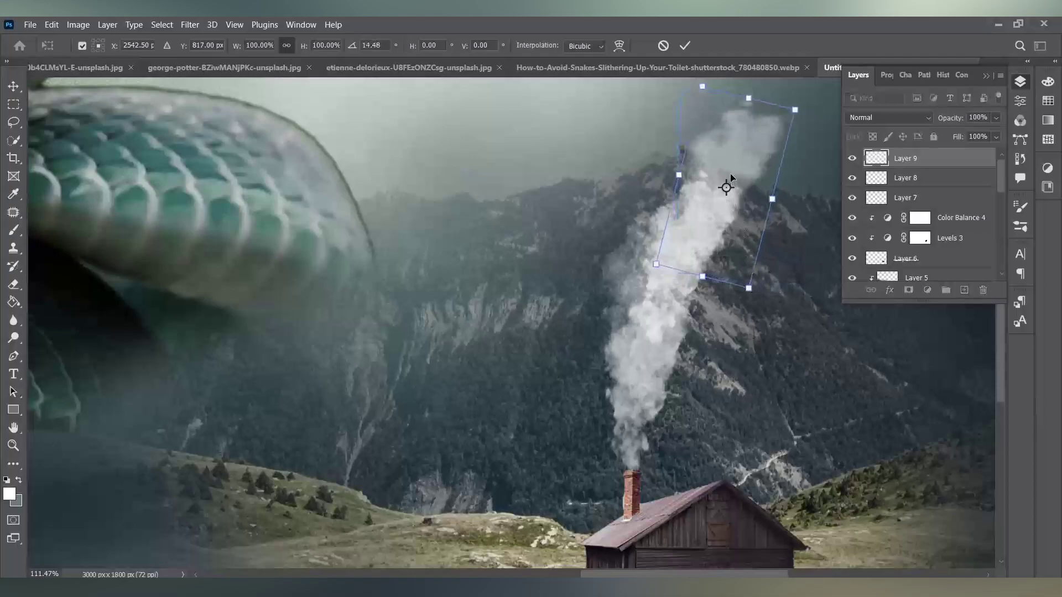
drag(729, 180, 736, 168)
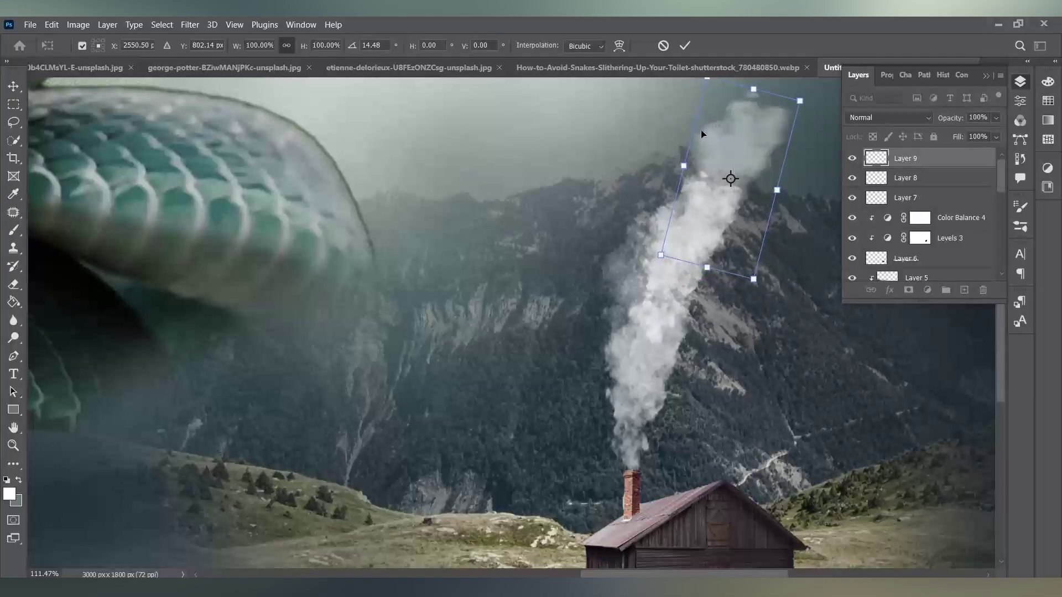
key(Return)
key(b)
click(710, 171)
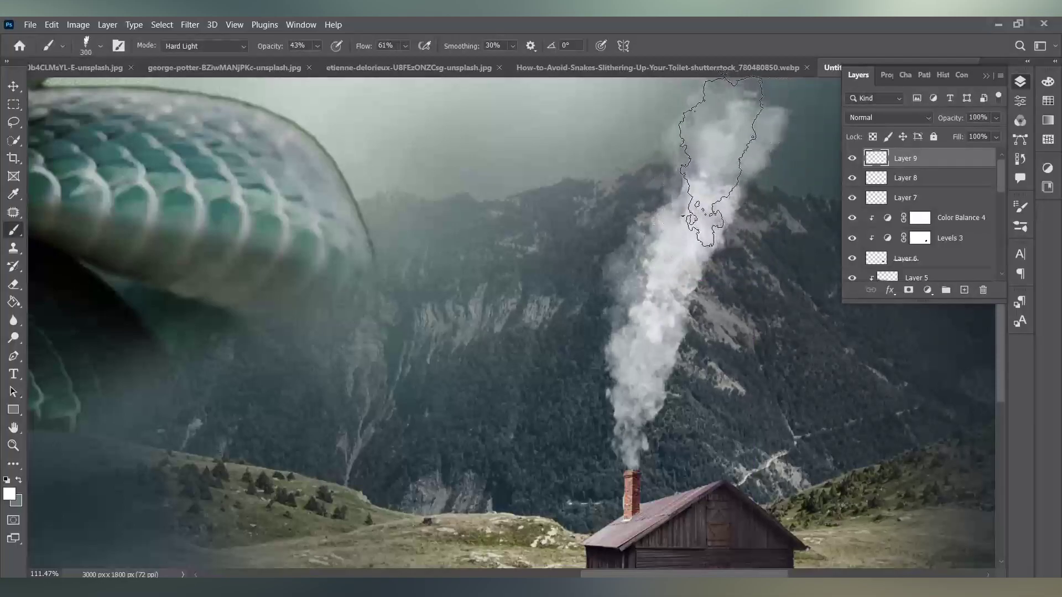
Add Layer 10 with a 19-degree tilted smoke puff, then delete Layers 10, 9 and 8.
scroll(775, 221, down, 5)
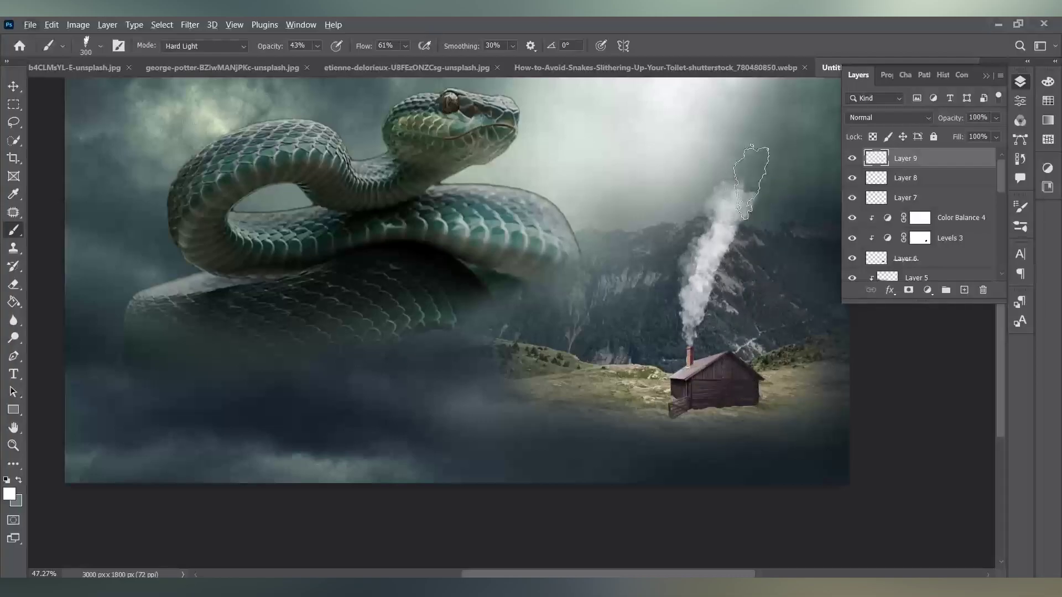
click(964, 290)
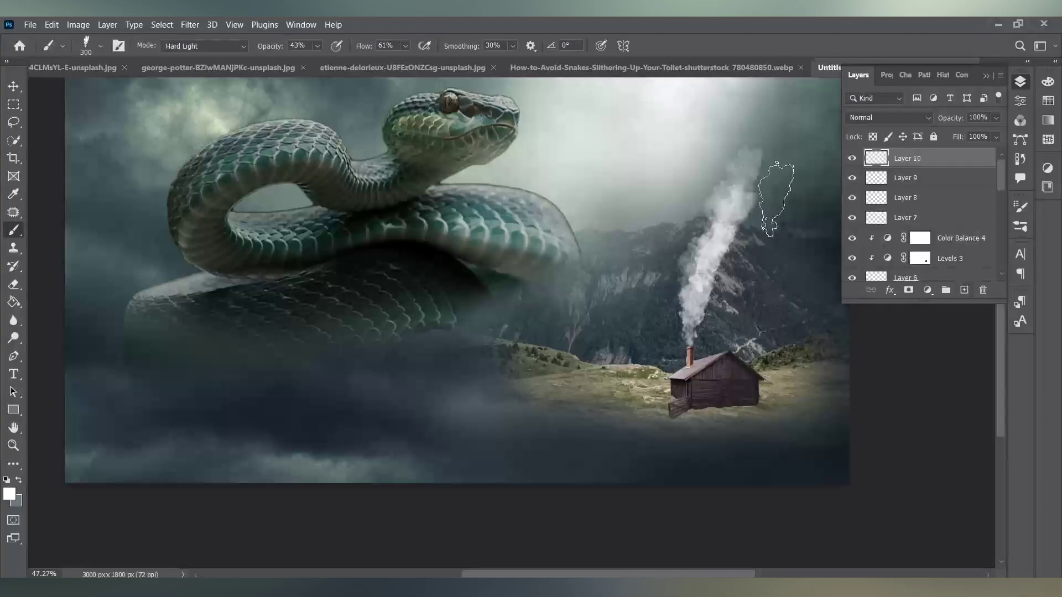
click(758, 166)
key(ctrl+t)
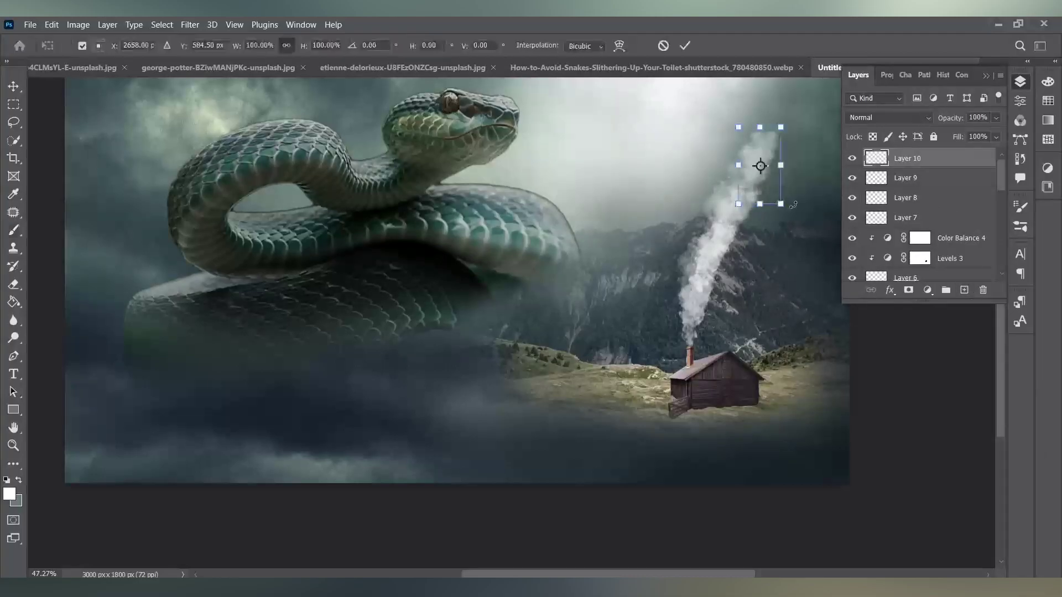
drag(793, 205, 788, 170)
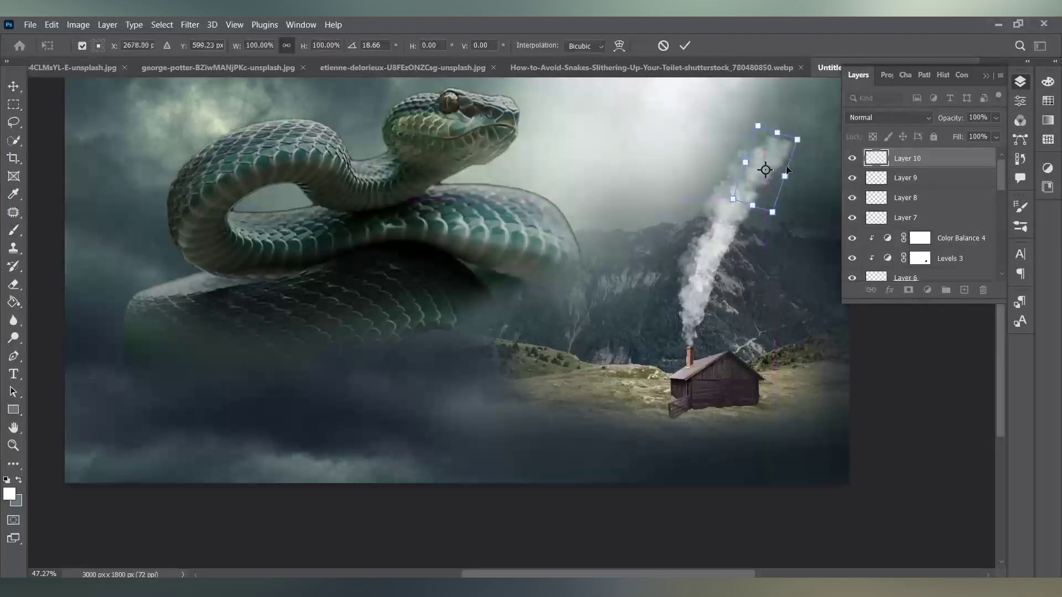
key(Return)
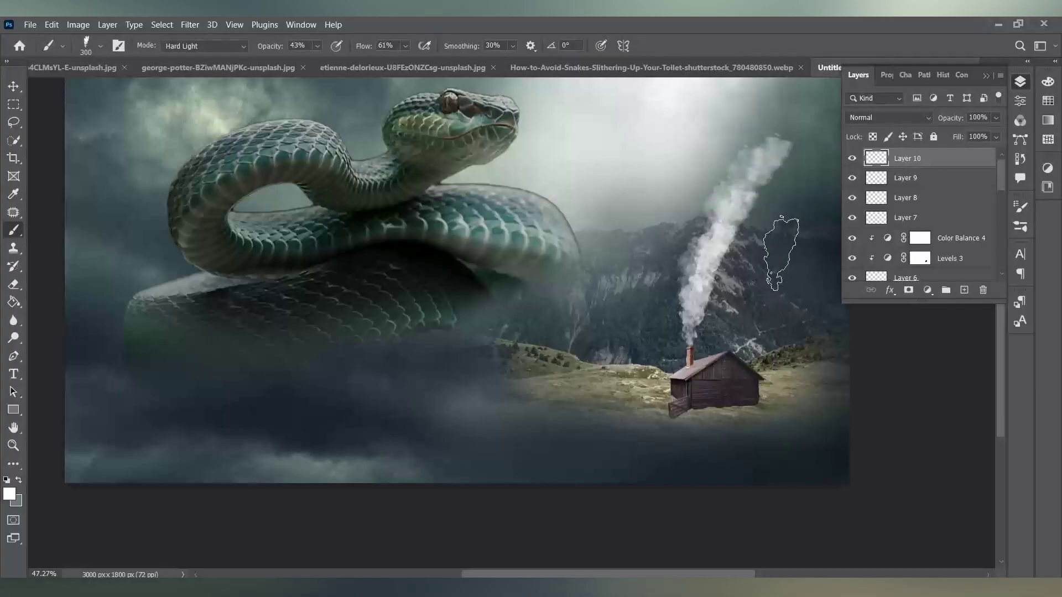
key(Delete)
key(Delete)
key(Delete)
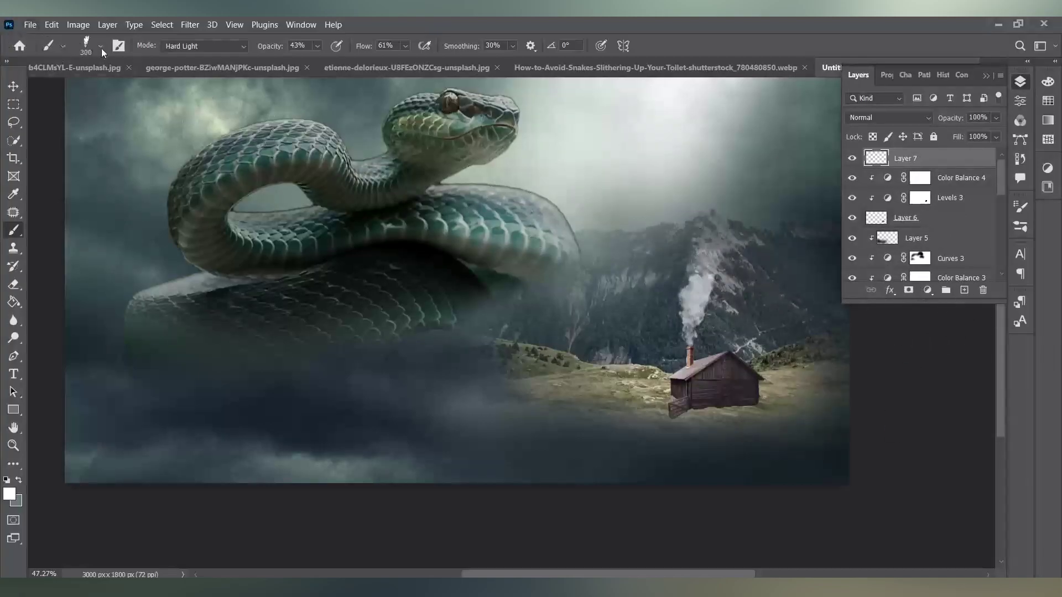
With a large smoke brush preset, slightly smaller, thicken the chimney smoke over the mountain.
click(101, 48)
click(97, 257)
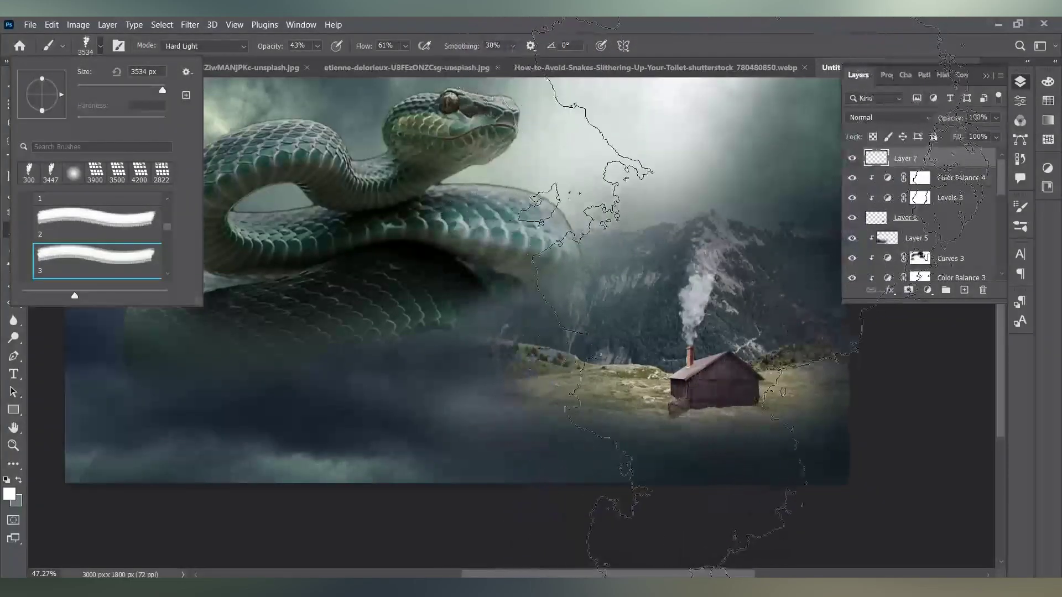
click(719, 299)
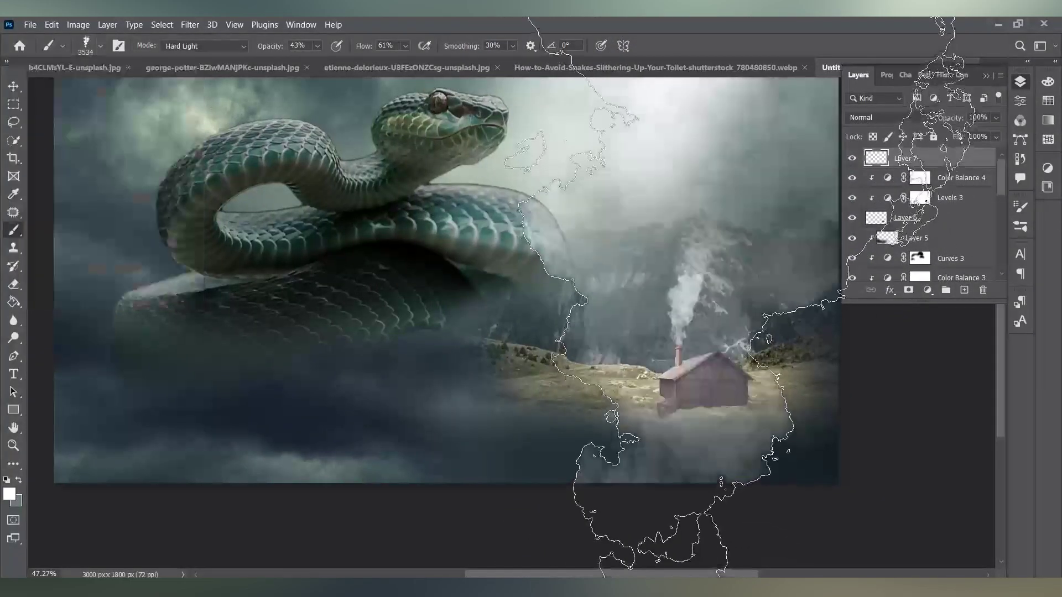
key(ctrl+z)
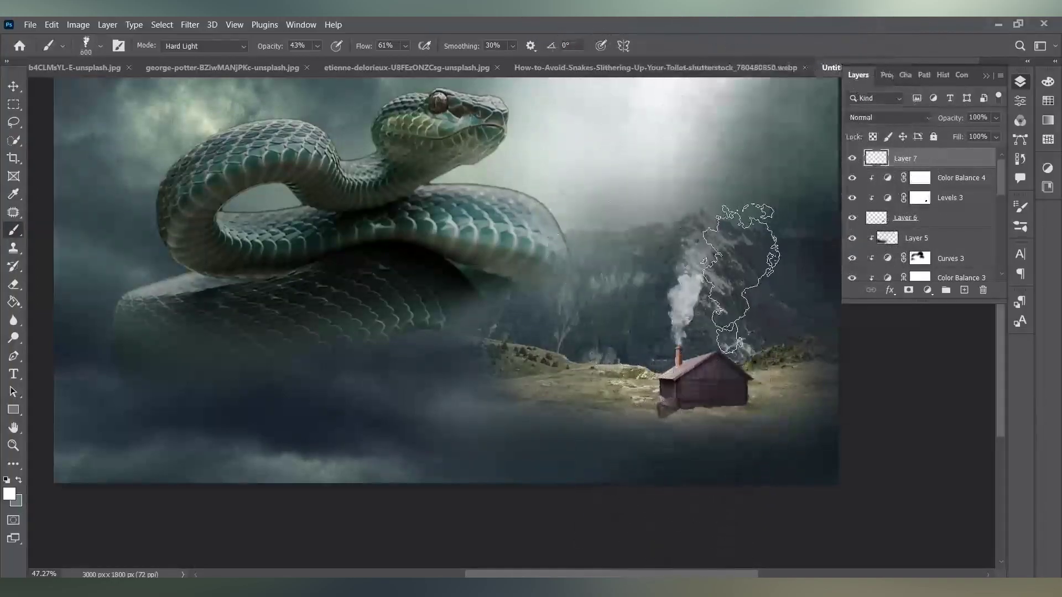
key(bracketleft)
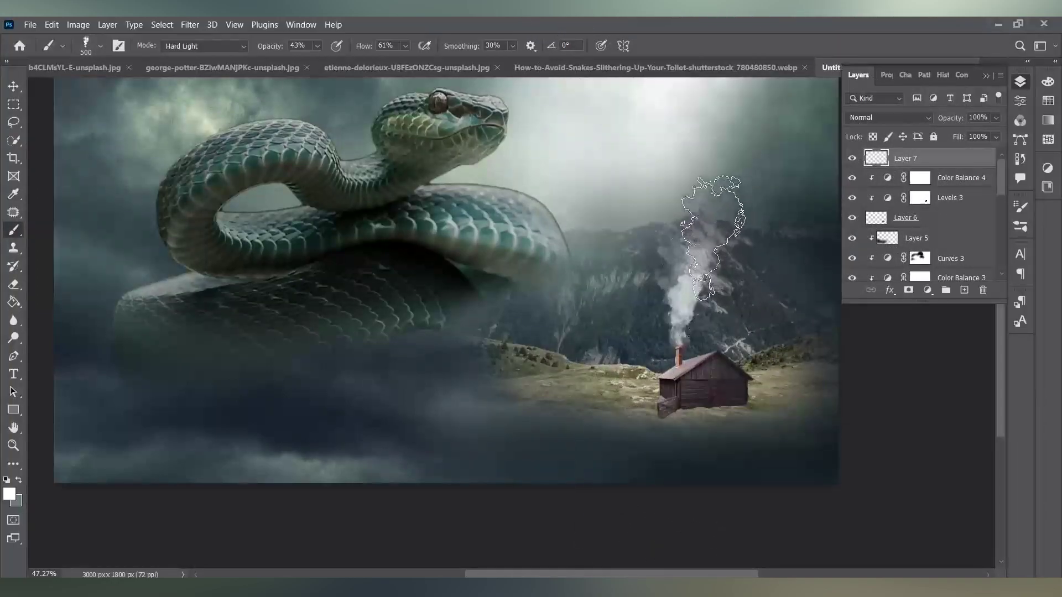
drag(713, 238, 697, 255)
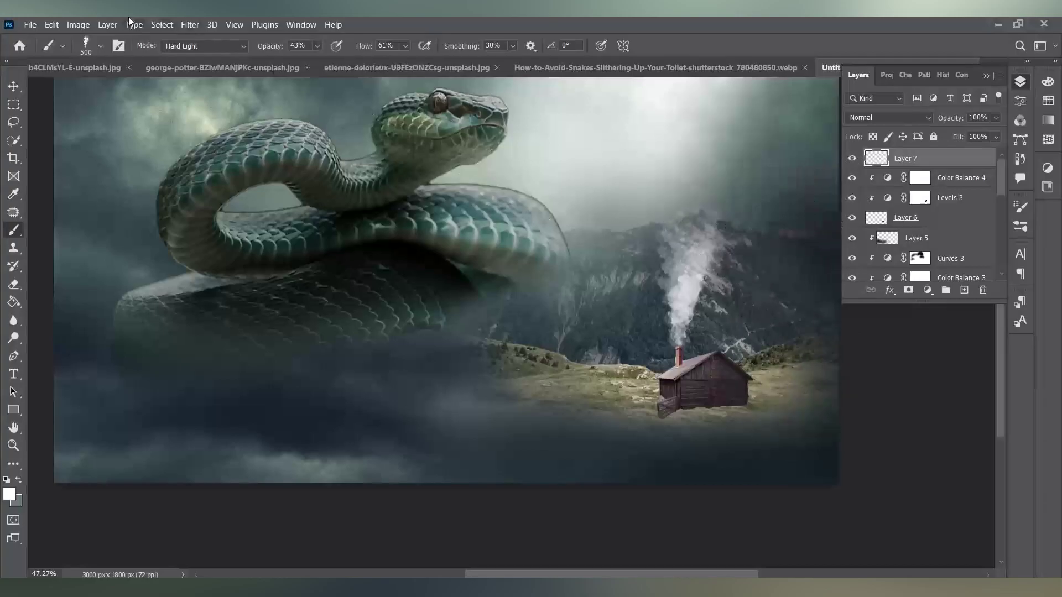
Switch to smoke brush 46 from Free Smoke Photoshop Brushes 4, shrink it, and stamp smoke above the plume.
click(99, 46)
scroll(97, 237, down, 2)
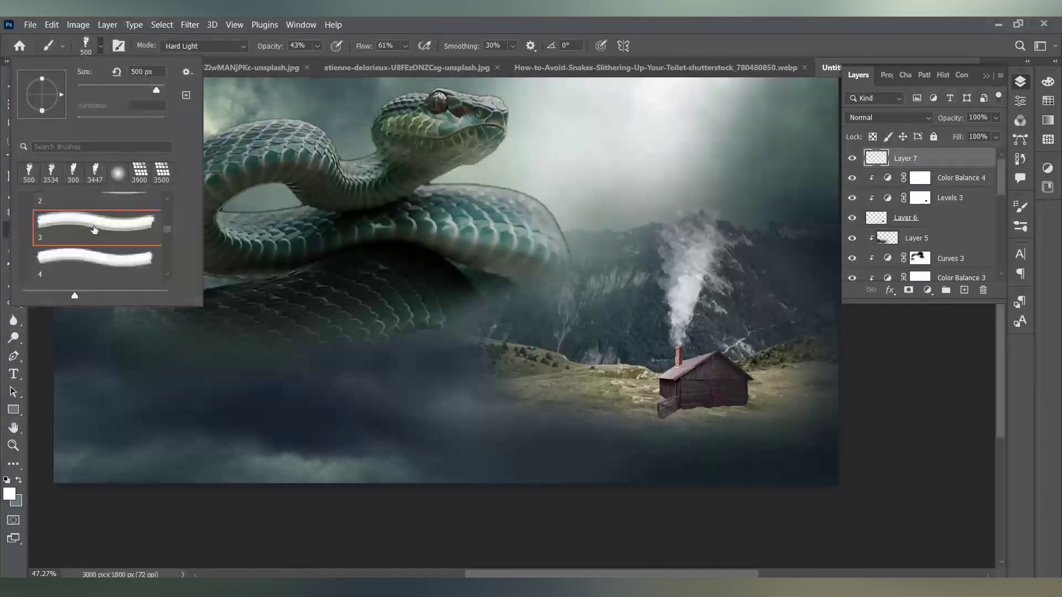
click(96, 257)
scroll(23, 201, up, 3)
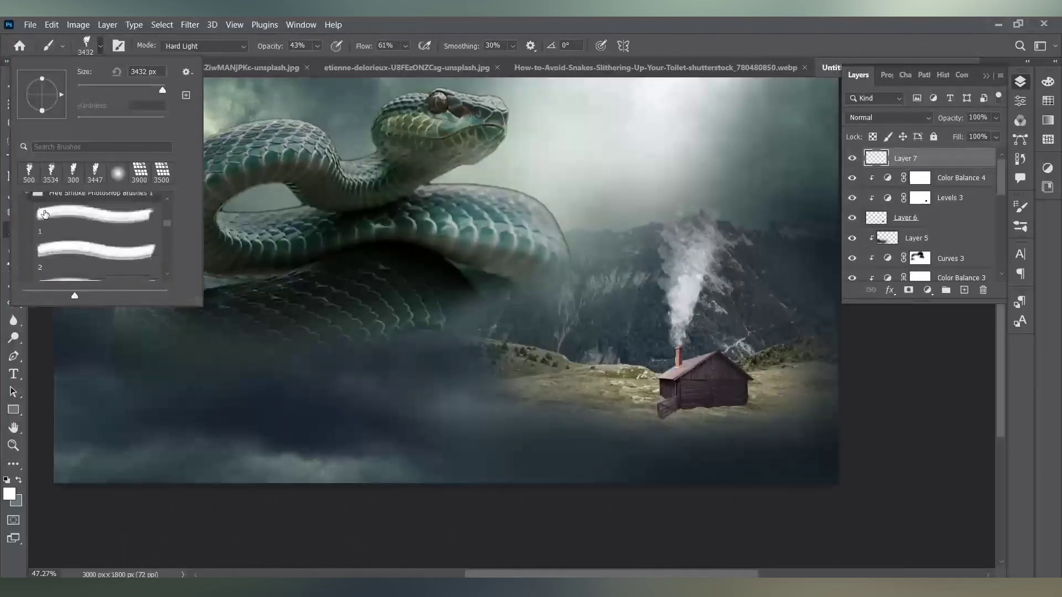
scroll(23, 202, up, 3)
click(32, 272)
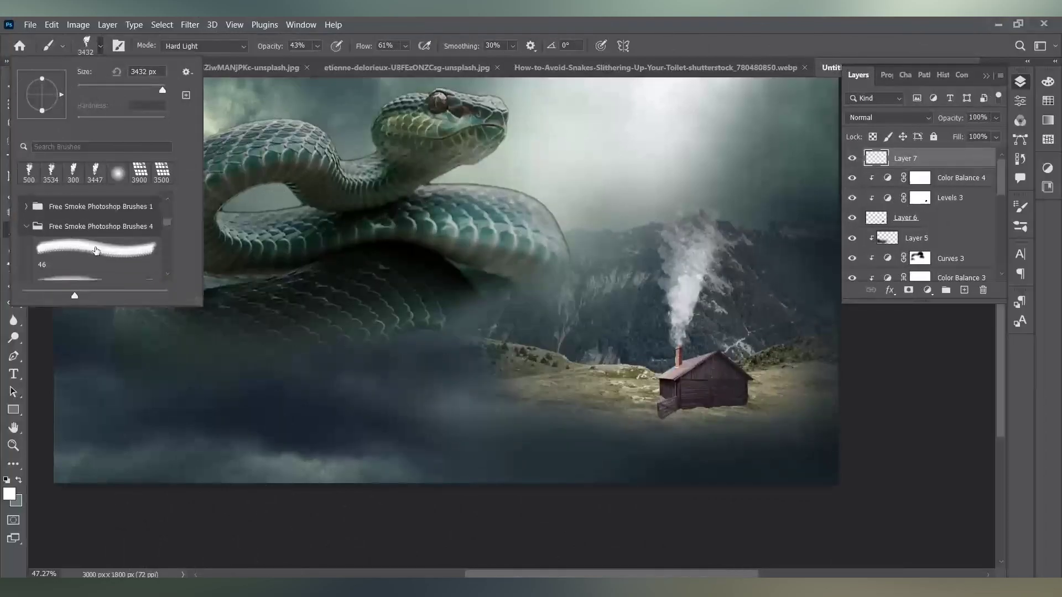
click(97, 252)
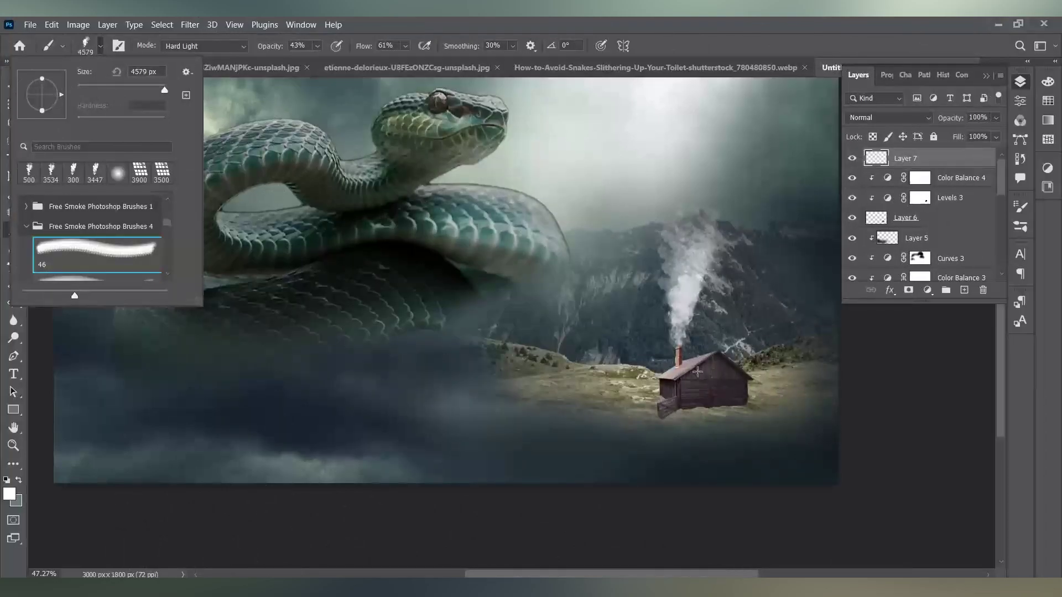
click(675, 306)
key(ctrl+z)
key(bracketleft)
key(bracketleft)
key(bracketleft)
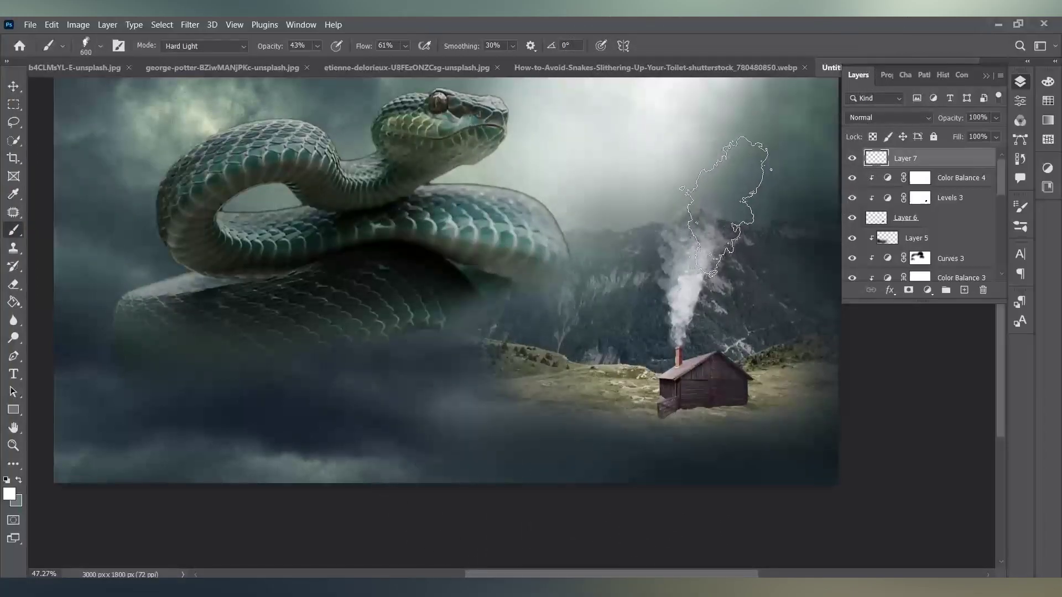
key(bracketleft)
key(bracketleft)
key(bracketleft)
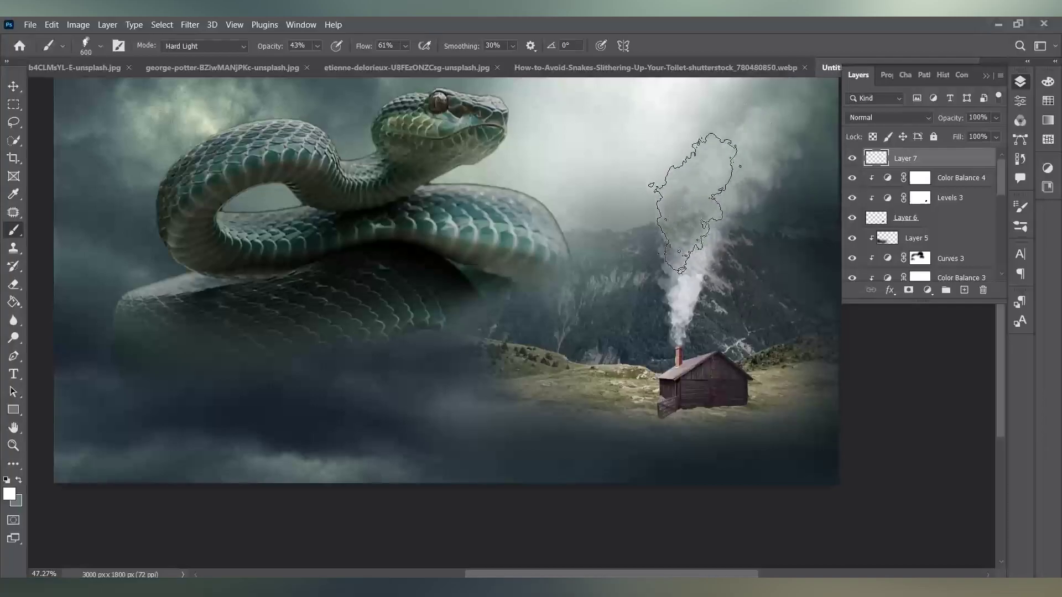
click(701, 210)
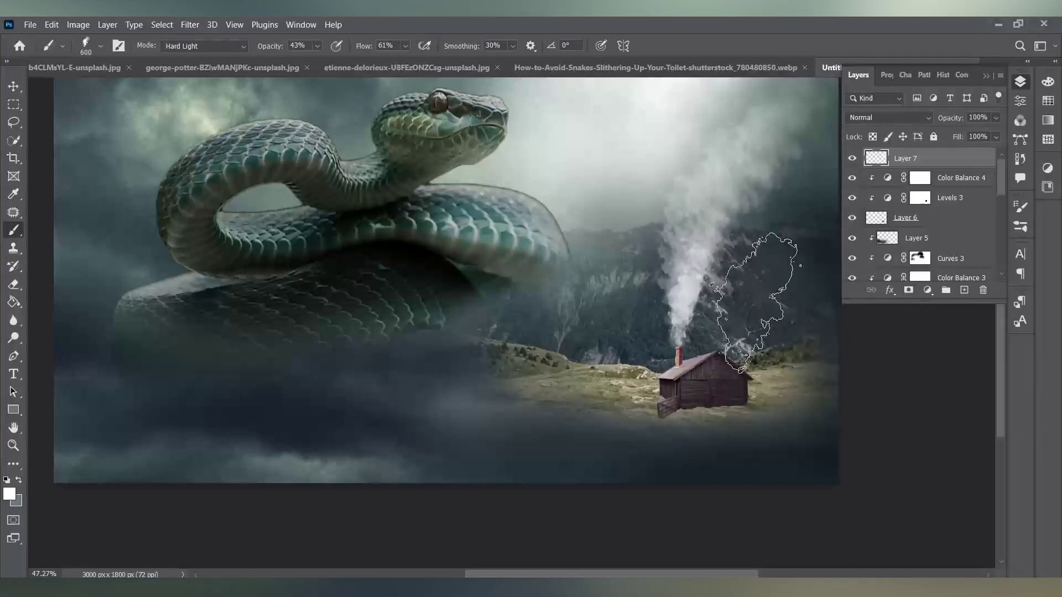
scroll(756, 290, down, 5)
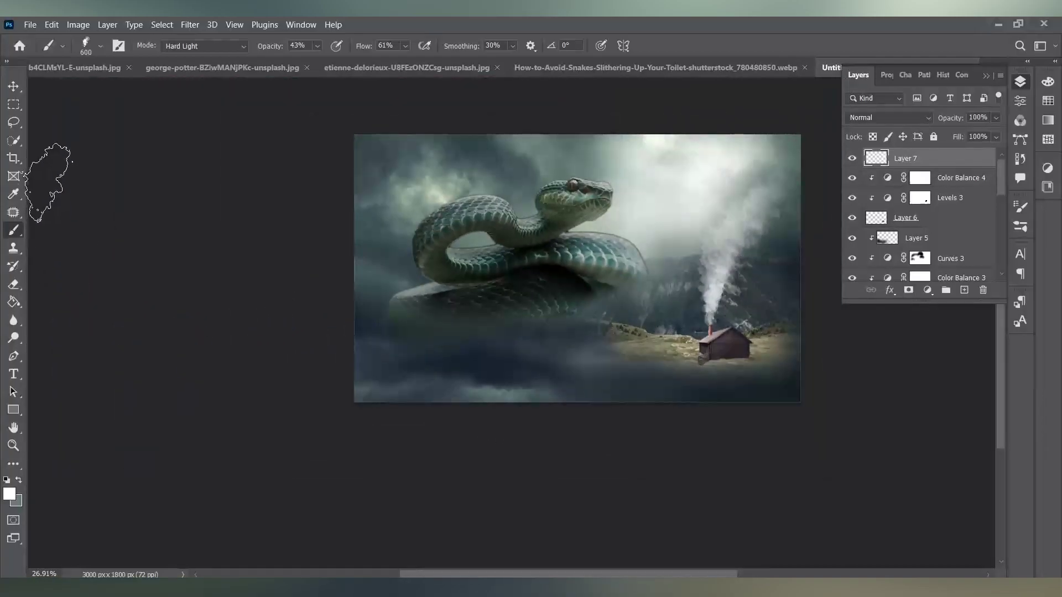
Paste the foggy forest photo into the snake composite and scale it over the lower left.
click(15, 89)
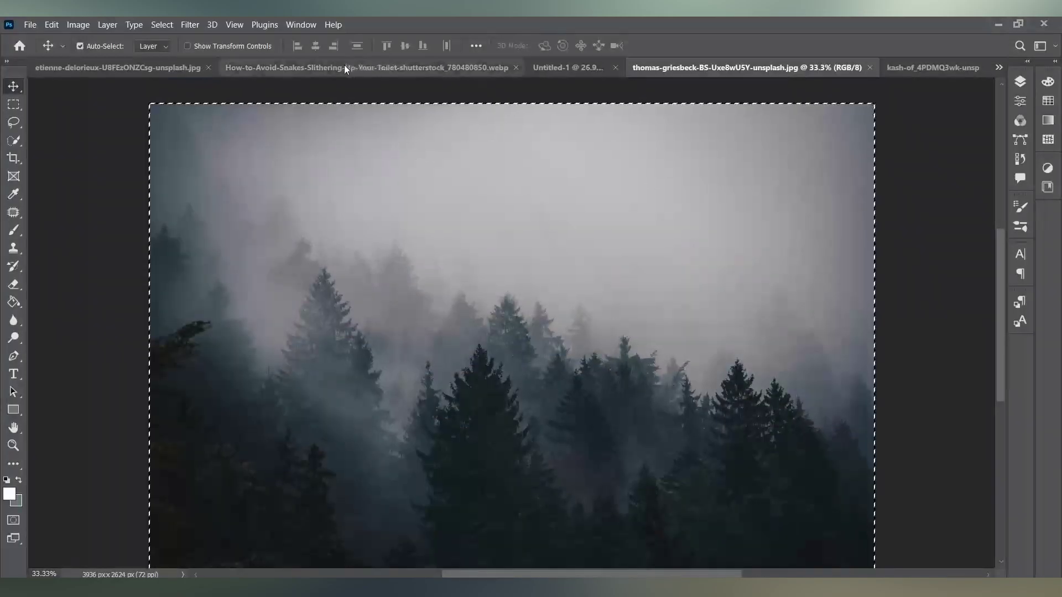
click(344, 67)
click(182, 68)
click(632, 67)
key(ctrl+v)
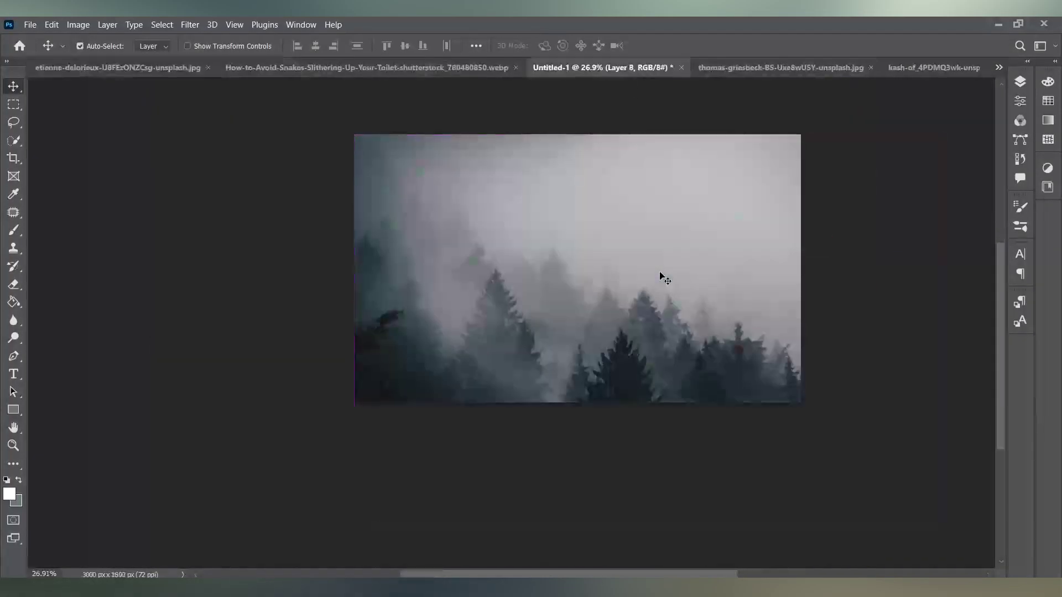
key(ctrl+t)
drag(938, 136, 620, 344)
drag(532, 379, 514, 276)
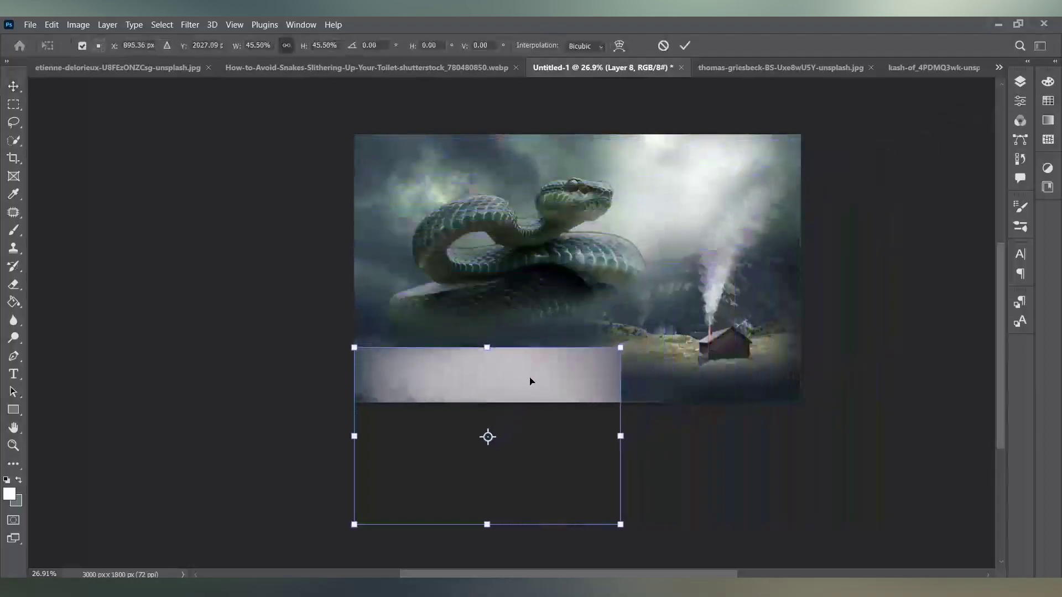
drag(604, 241, 666, 199)
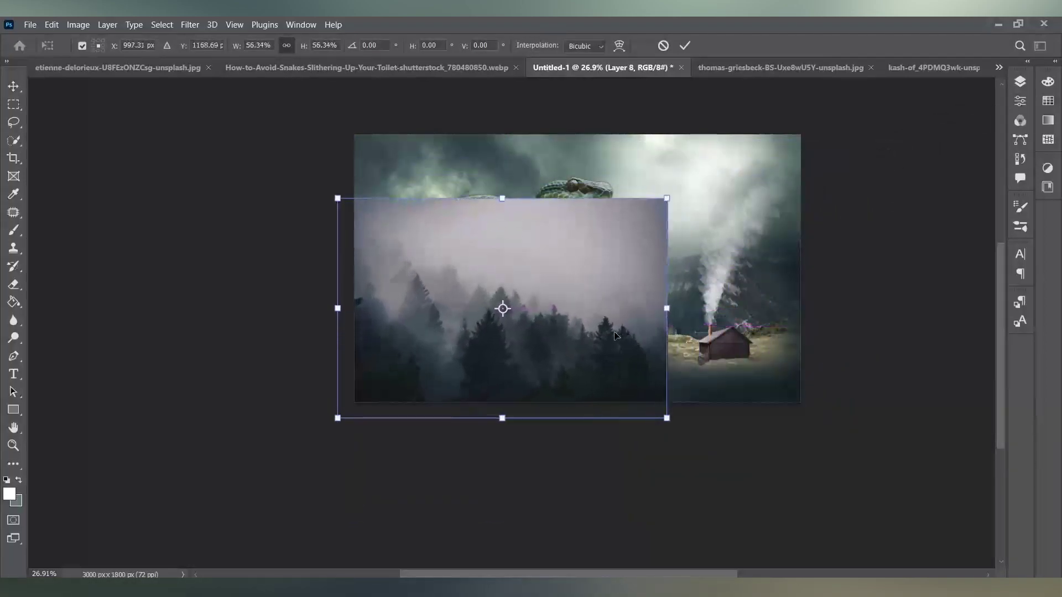
drag(616, 337, 622, 372)
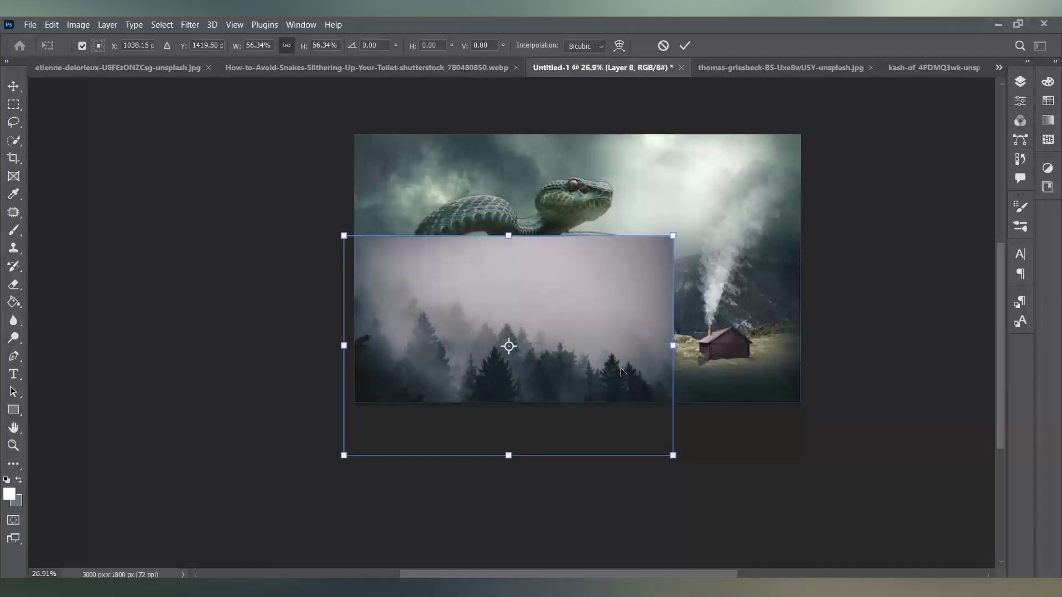
key(Return)
Move the forest layer up to the bottom edge and set its blend mode to Overlay.
click(1018, 82)
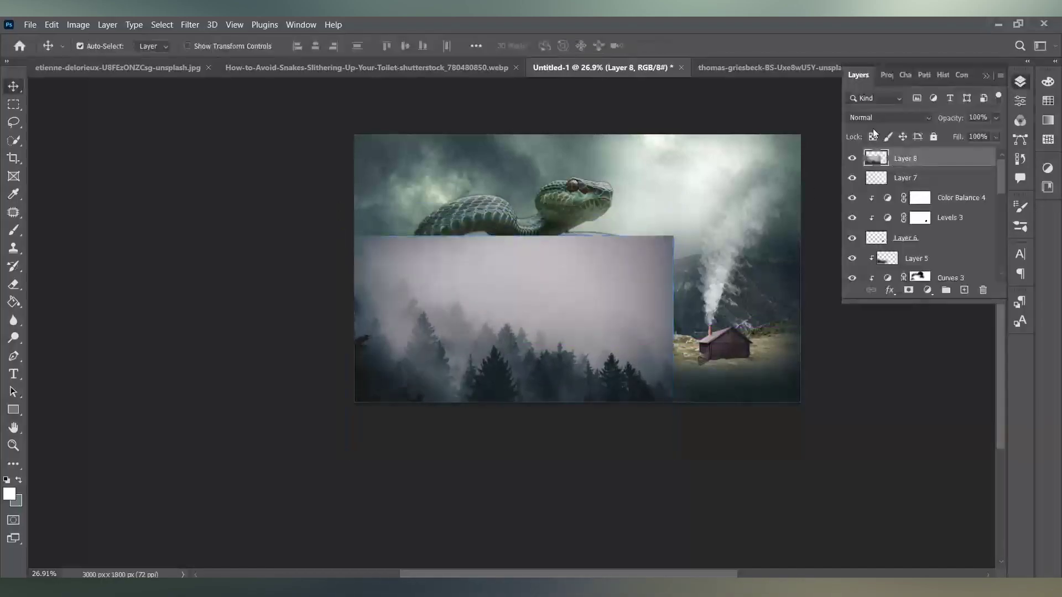
click(888, 117)
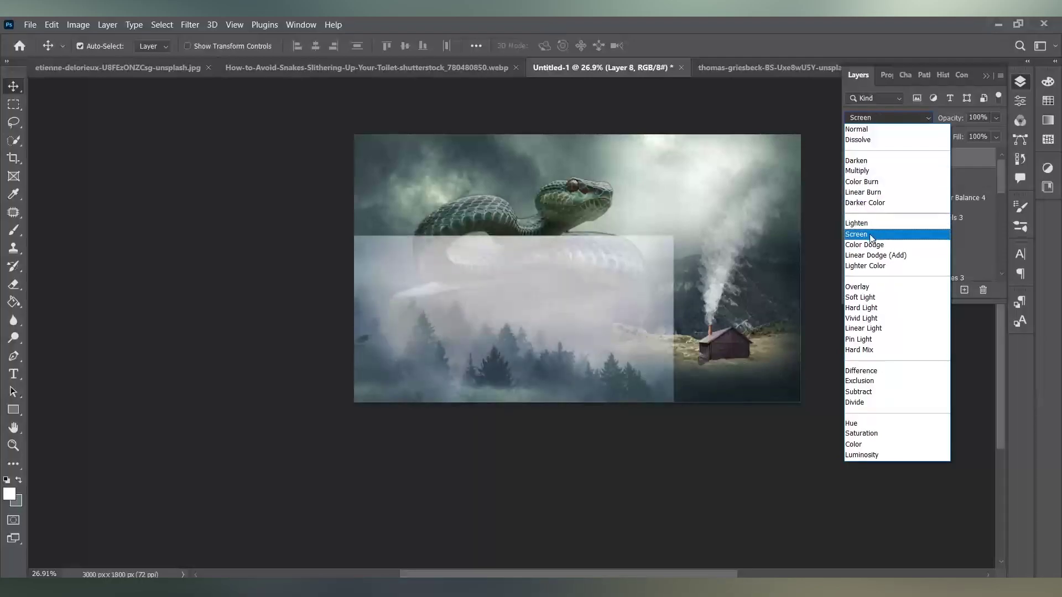
click(294, 493)
drag(448, 368, 449, 343)
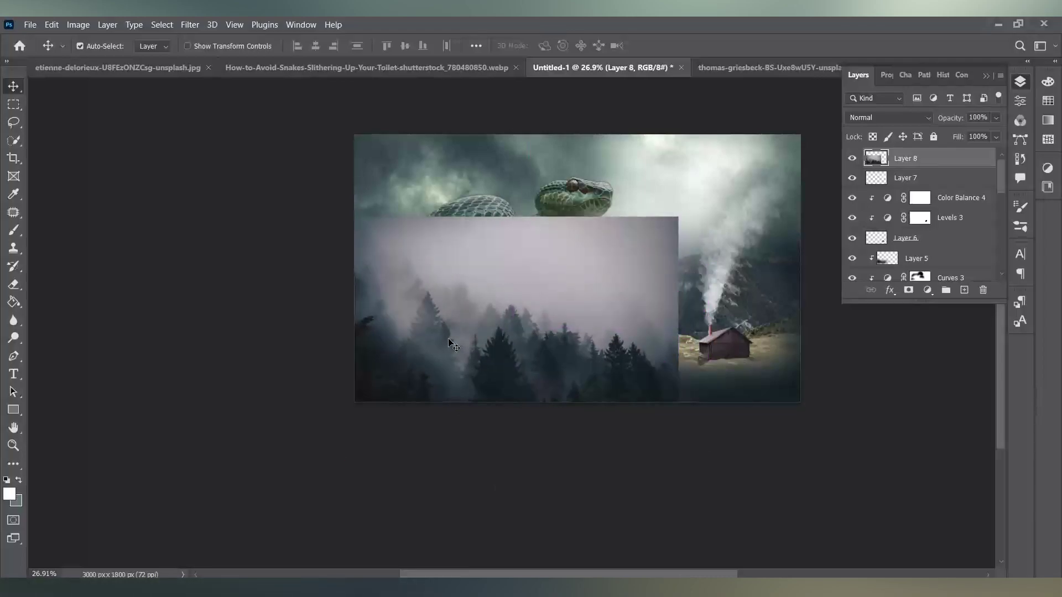
click(886, 120)
click(877, 286)
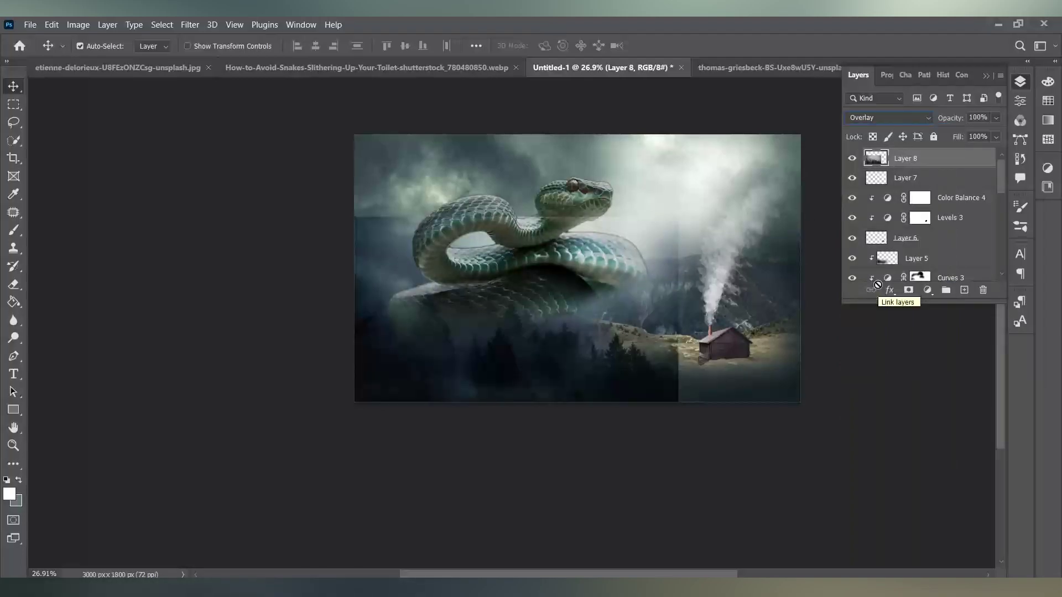
Add a layer mask to forest Layer 8 and select the soft round General brush.
click(908, 290)
click(15, 232)
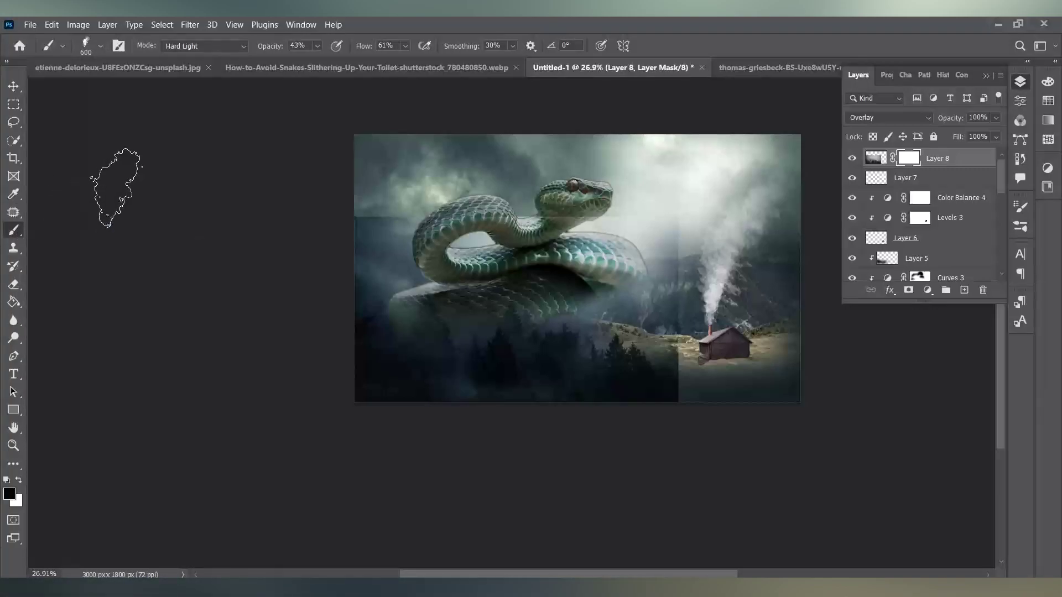
click(100, 46)
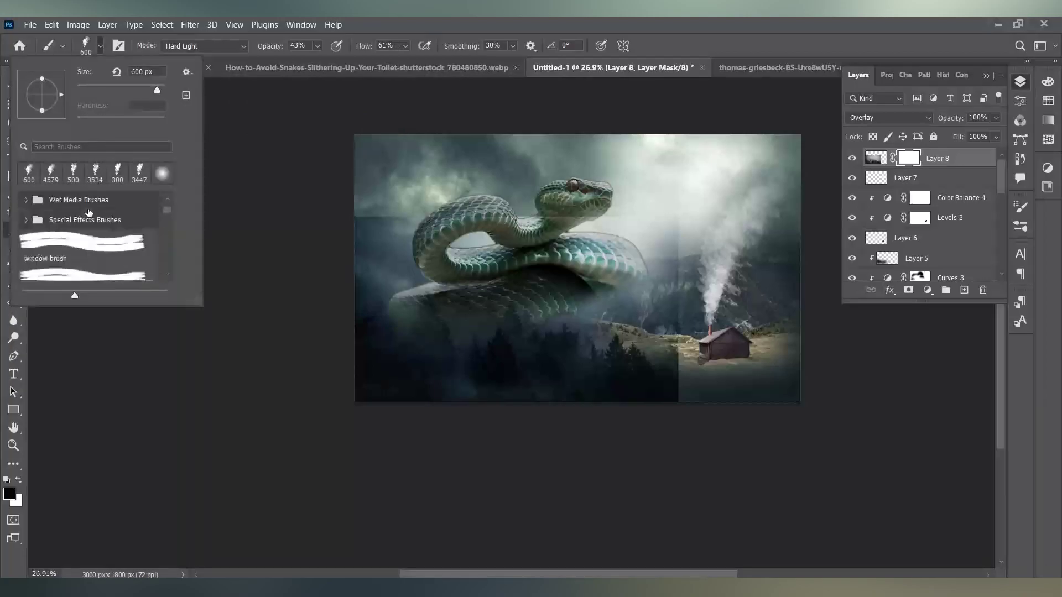
click(51, 203)
click(162, 174)
click(101, 47)
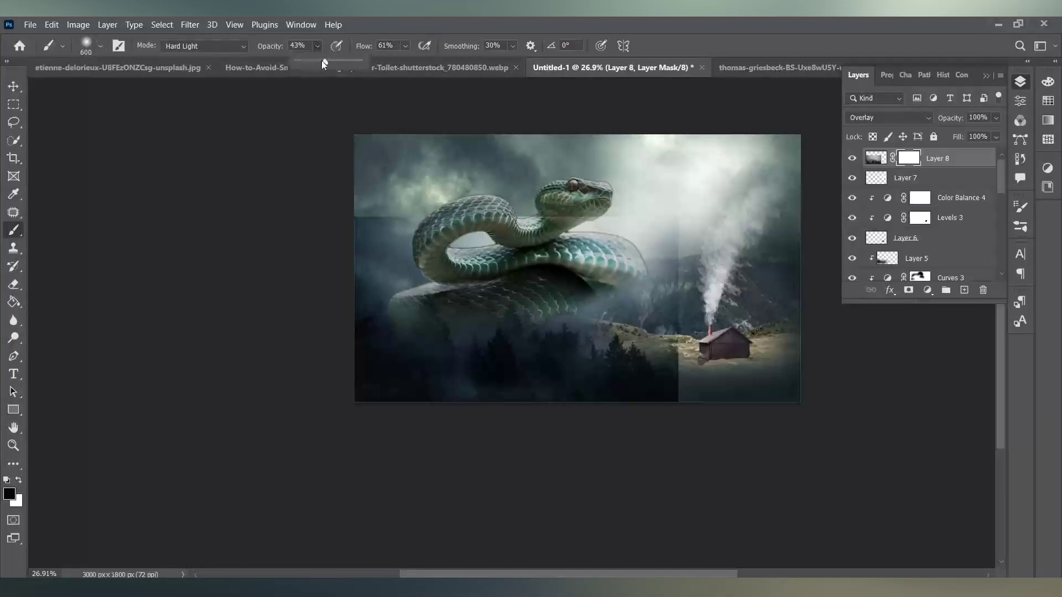
At 100% flow, paint the fog off the snake, then shift the fog layer up and left.
click(411, 62)
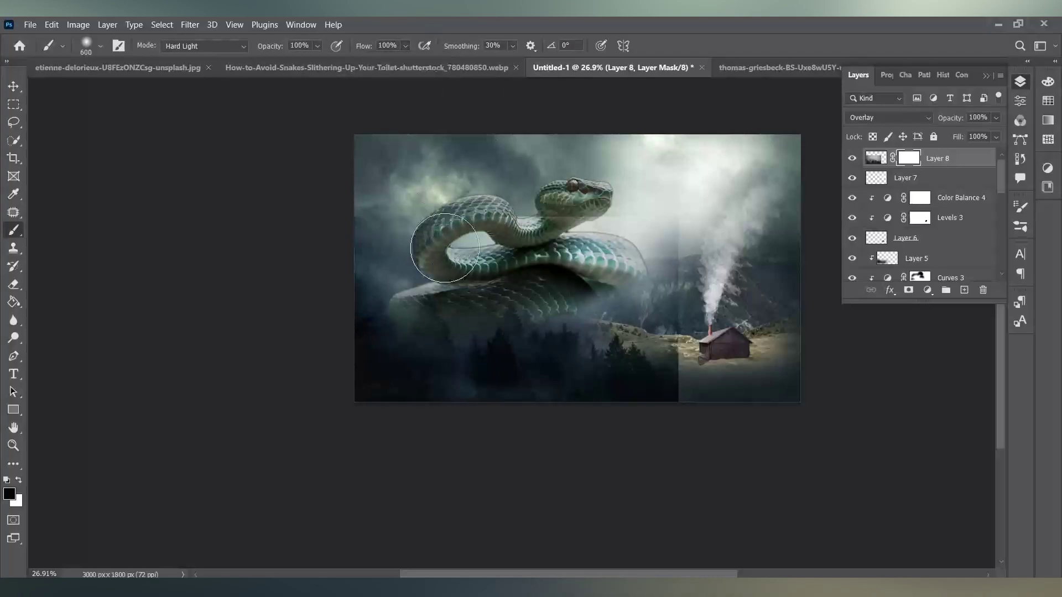
mouse_move(579, 221)
mouse_down()
mouse_move(329, 212)
mouse_move(699, 386)
mouse_up()
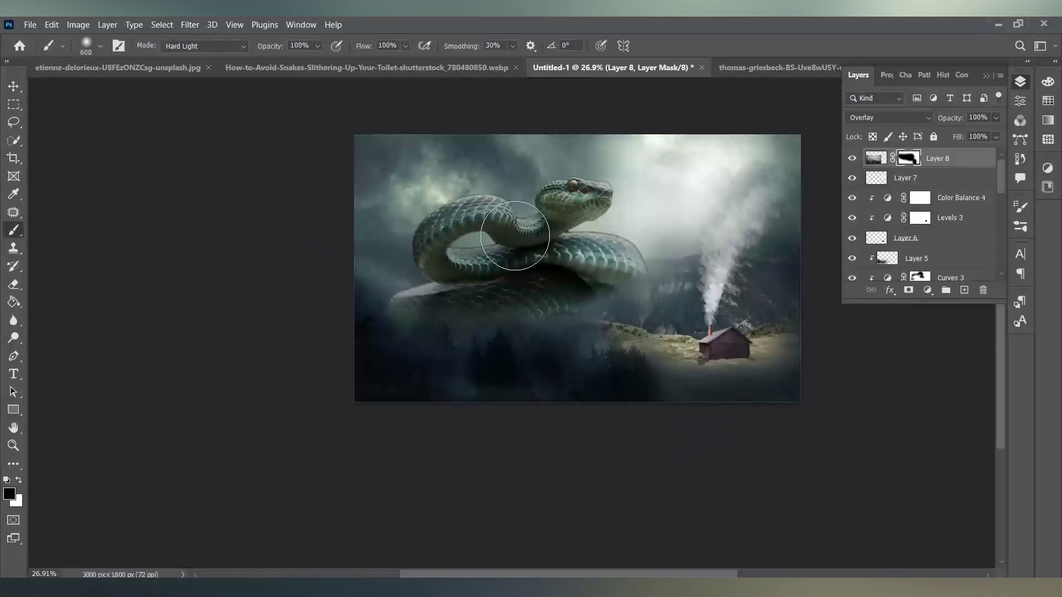
click(13, 87)
drag(406, 357, 390, 330)
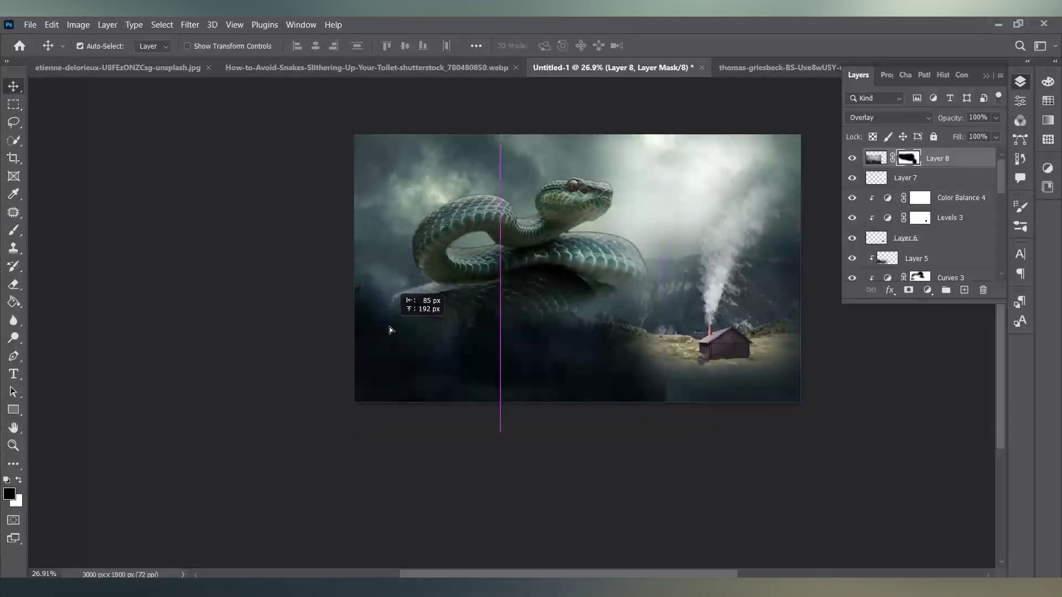
Try Normal blending on the Layer 8 fog and shift it slightly down across the valley.
click(885, 117)
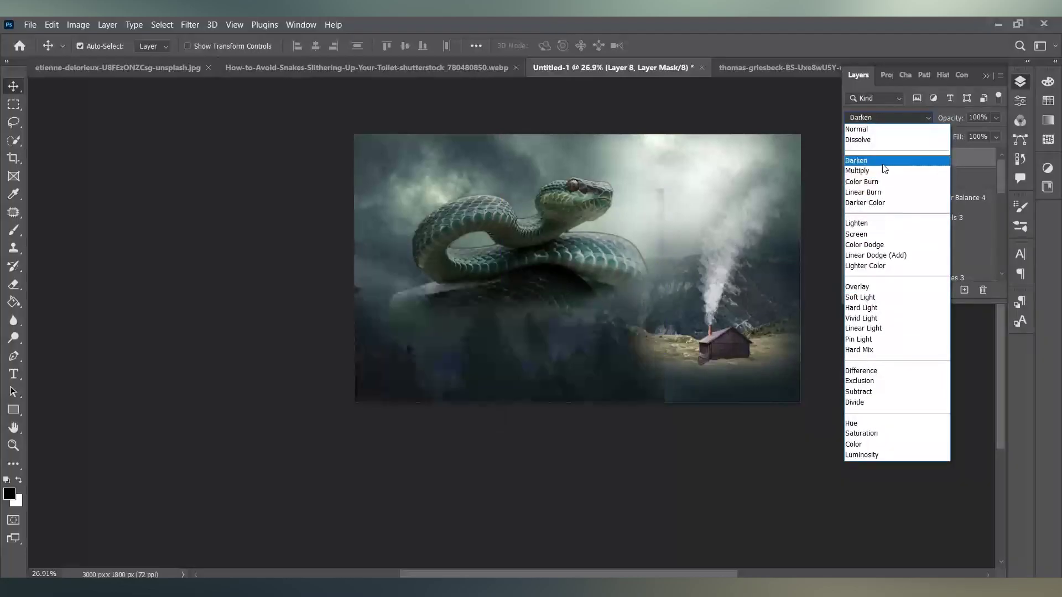
click(885, 135)
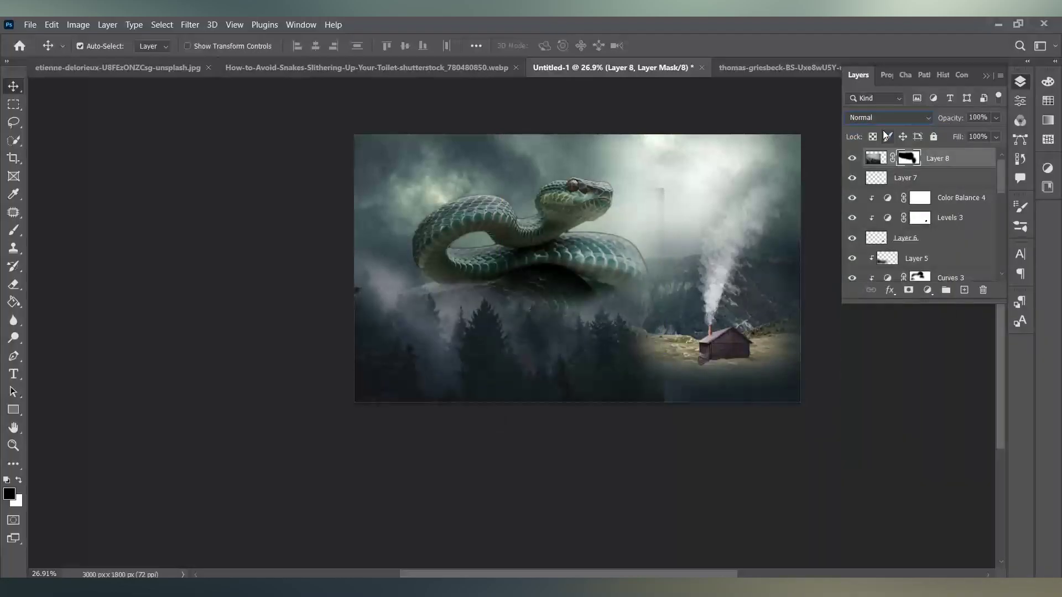
click(15, 231)
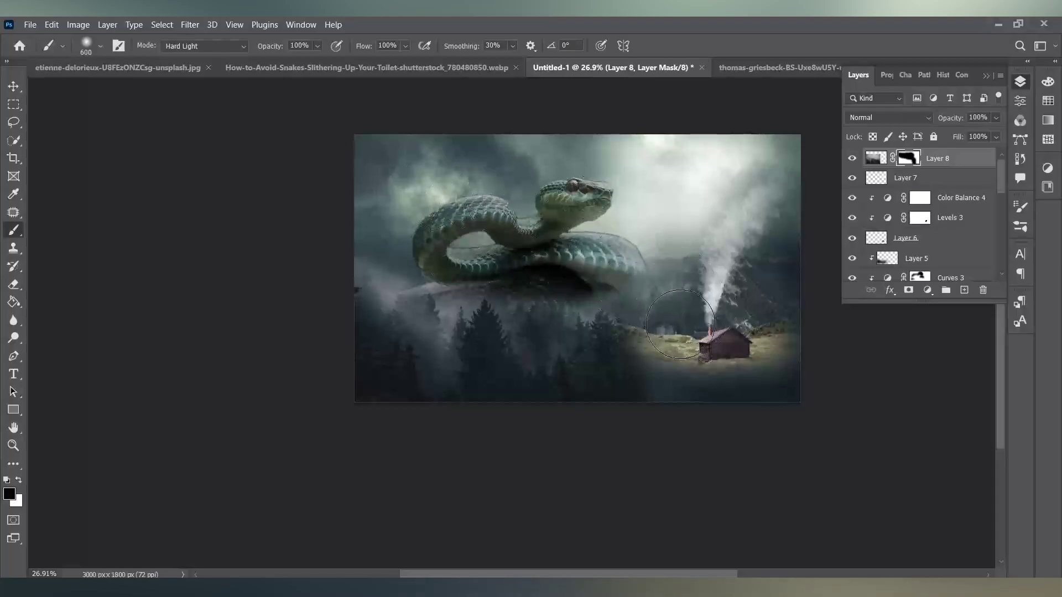
key(v)
drag(506, 362, 504, 371)
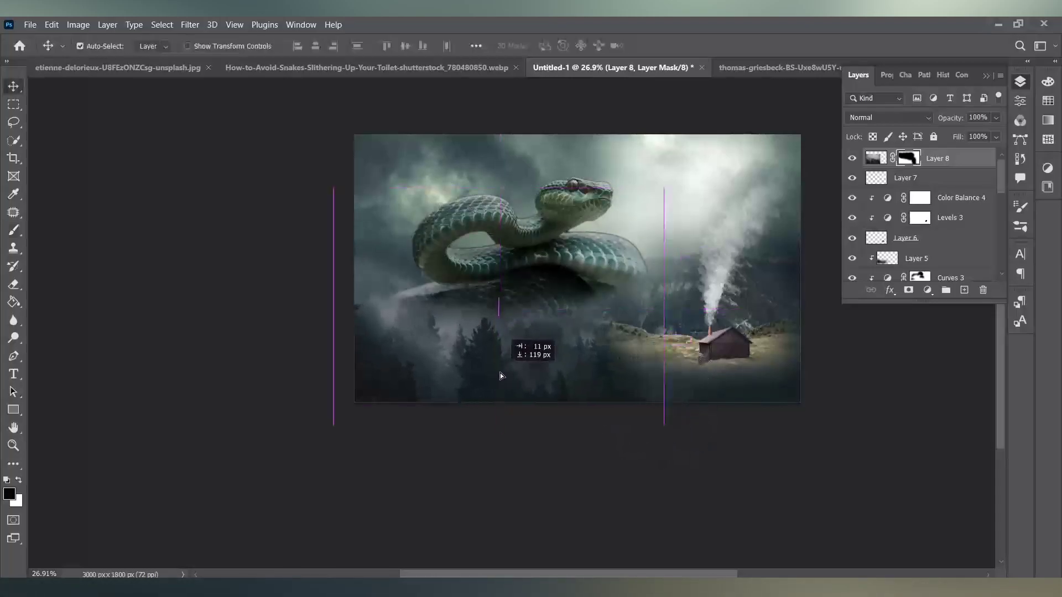
Set Layer 8 back to Overlay and drag its image lower-left into the valley.
click(906, 116)
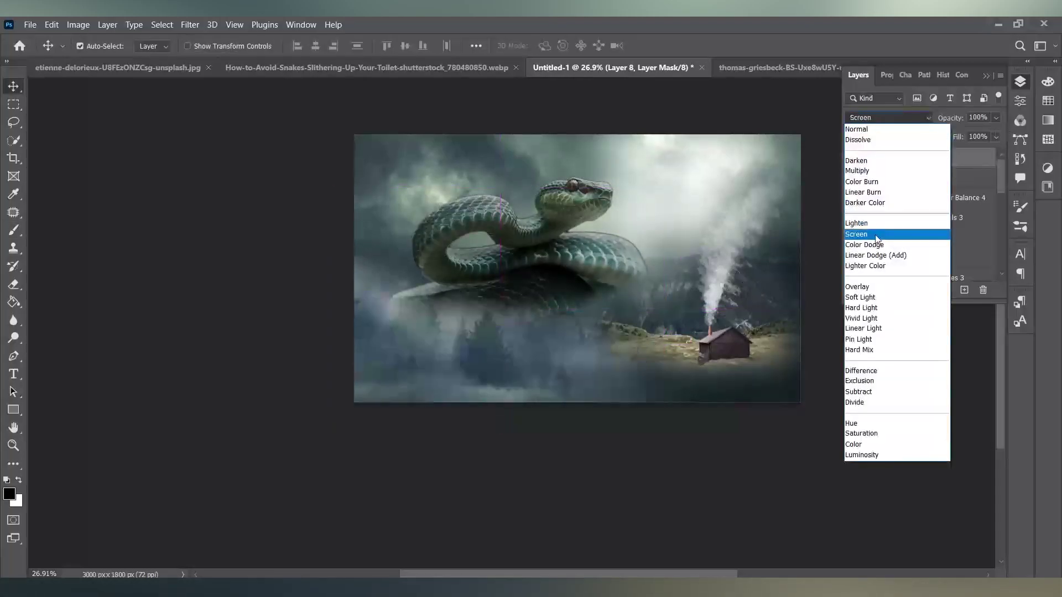
click(876, 289)
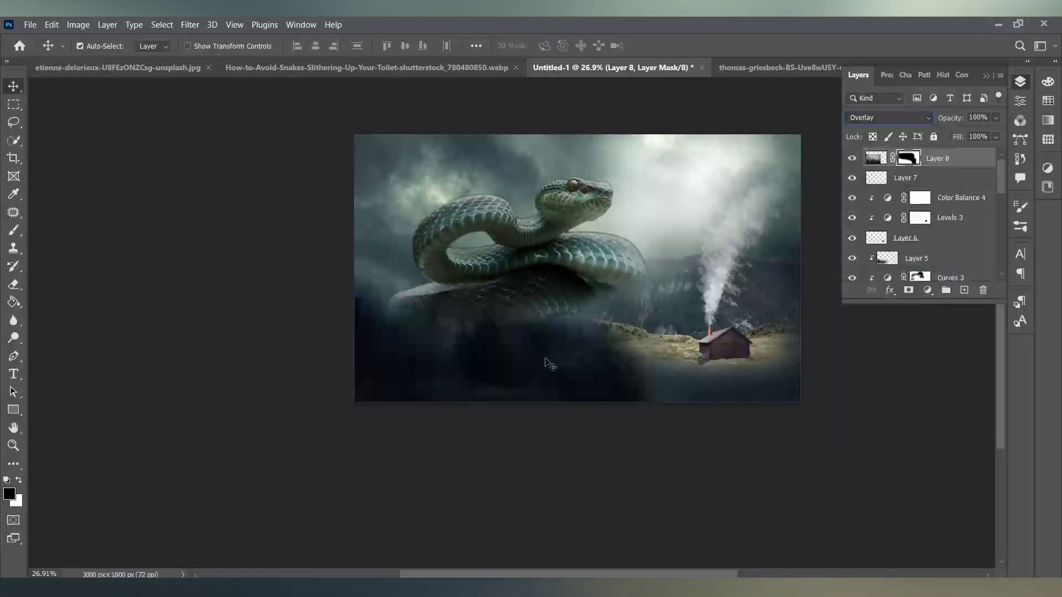
drag(503, 338, 478, 386)
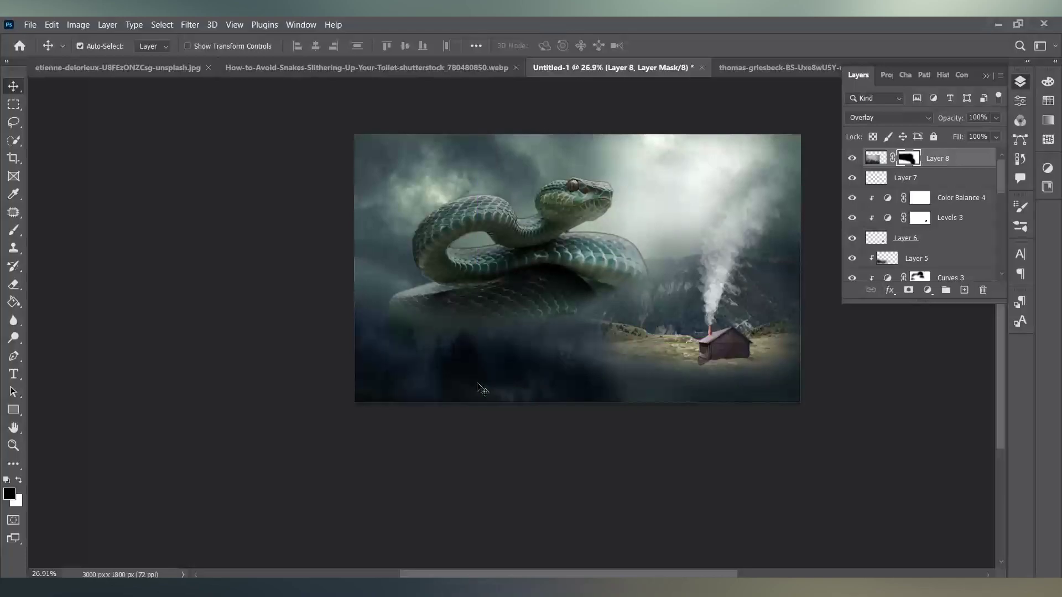
click(868, 160)
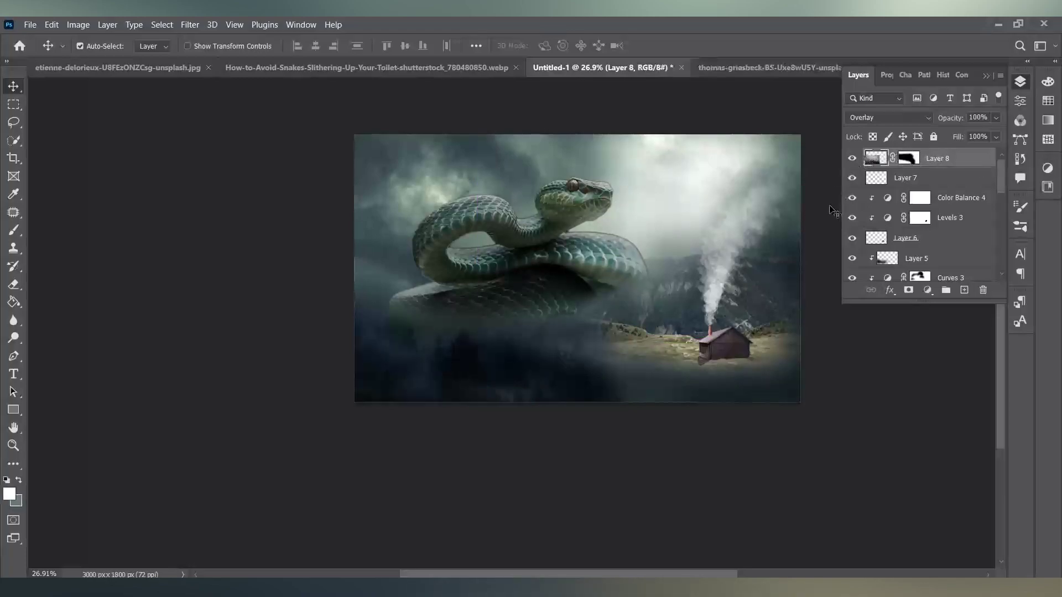
drag(589, 253, 477, 380)
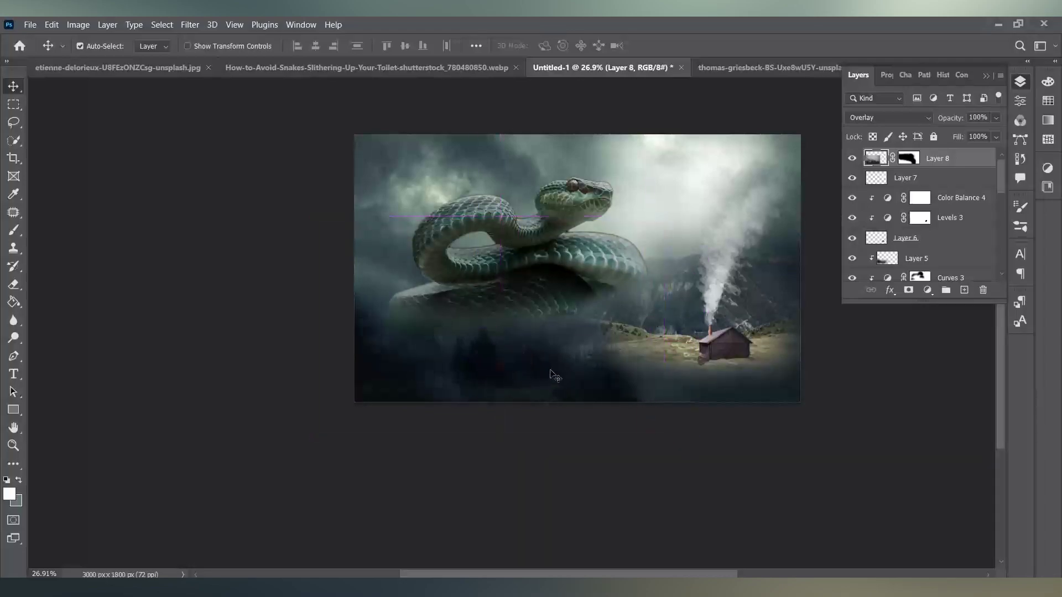
drag(552, 372, 500, 378)
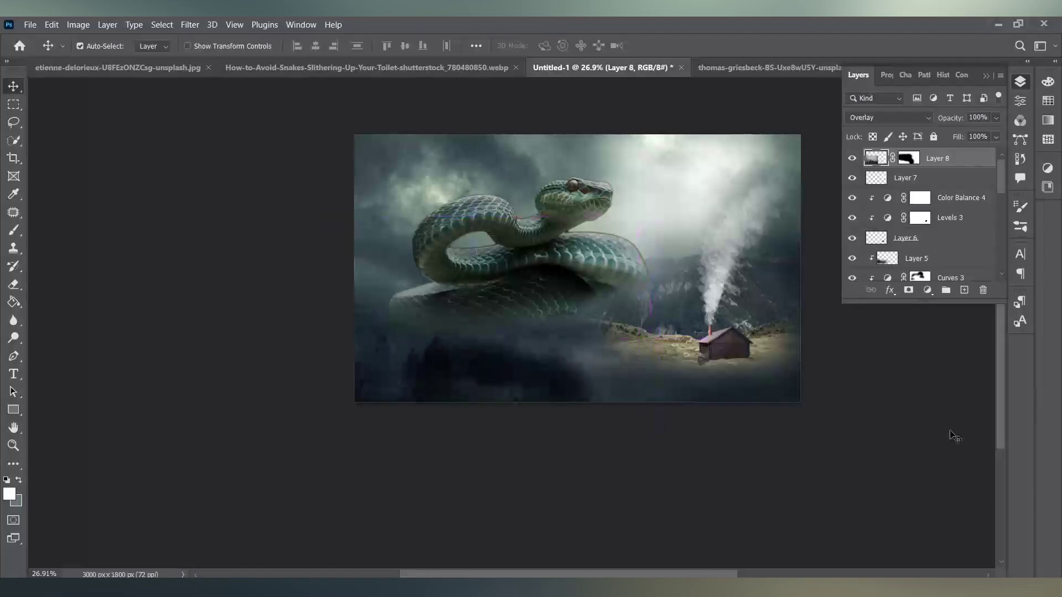
Bring the whole second foggy forest photo into the Untitled-1 composite.
click(824, 68)
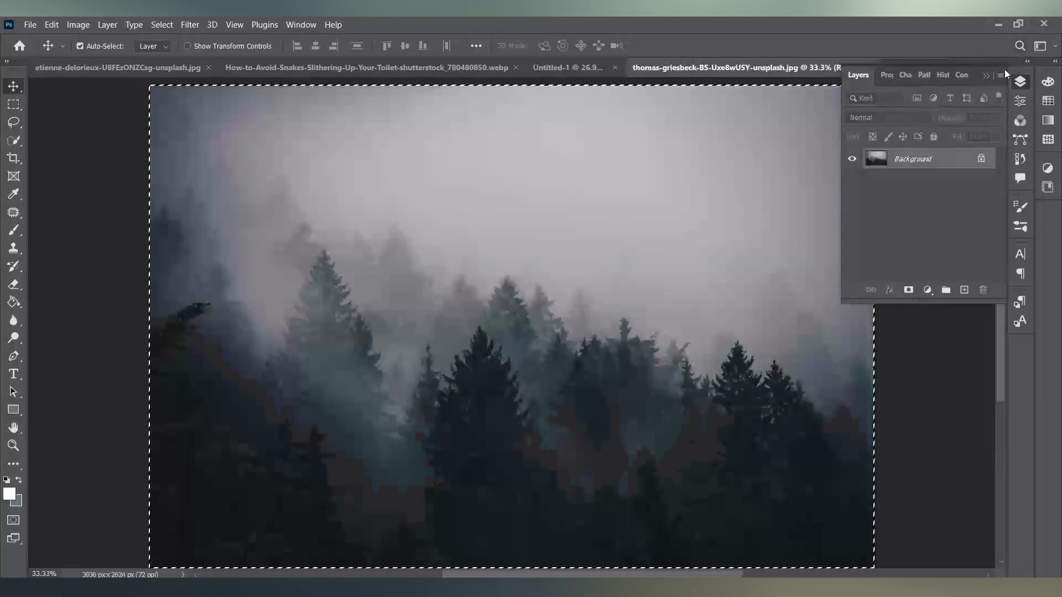
click(987, 75)
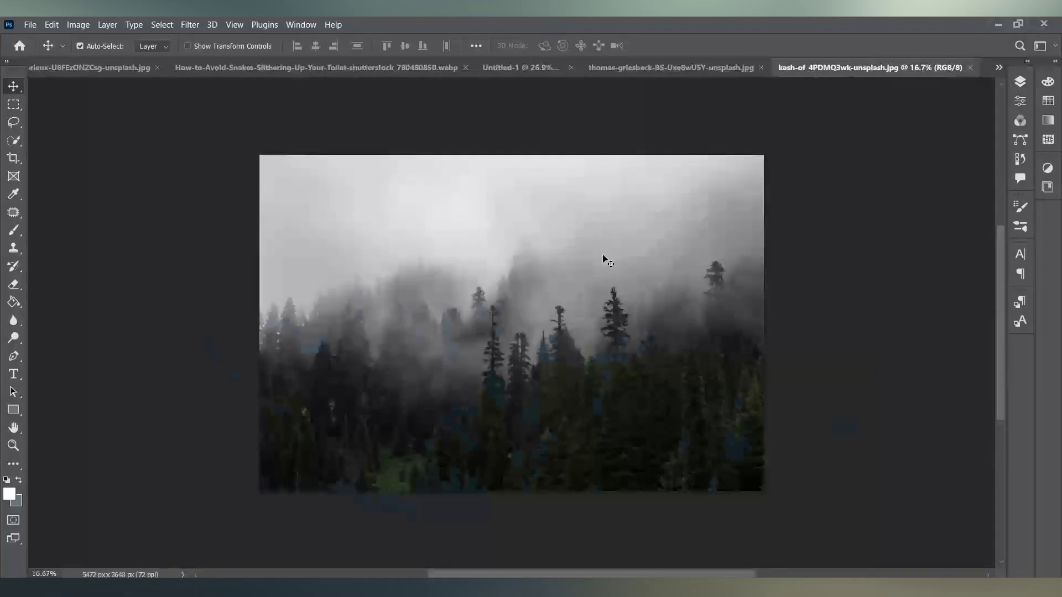
key(ctrl+a)
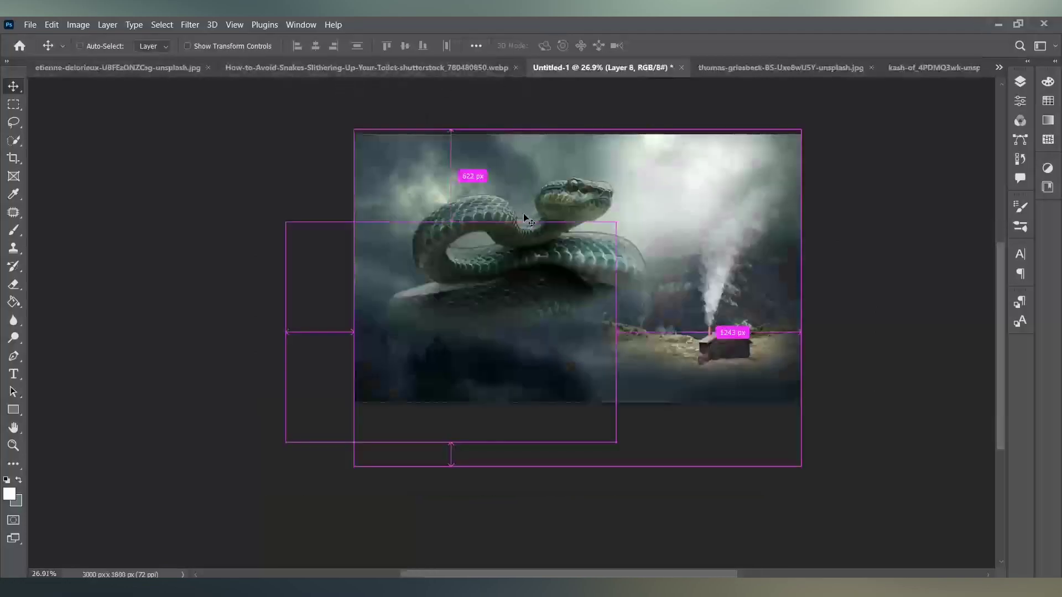
drag(529, 84, 629, 303)
Scale the new forest layer to about 41%, flip it horizontally, and place it over the left valley.
key(ctrl+t)
drag(354, 134, 836, 455)
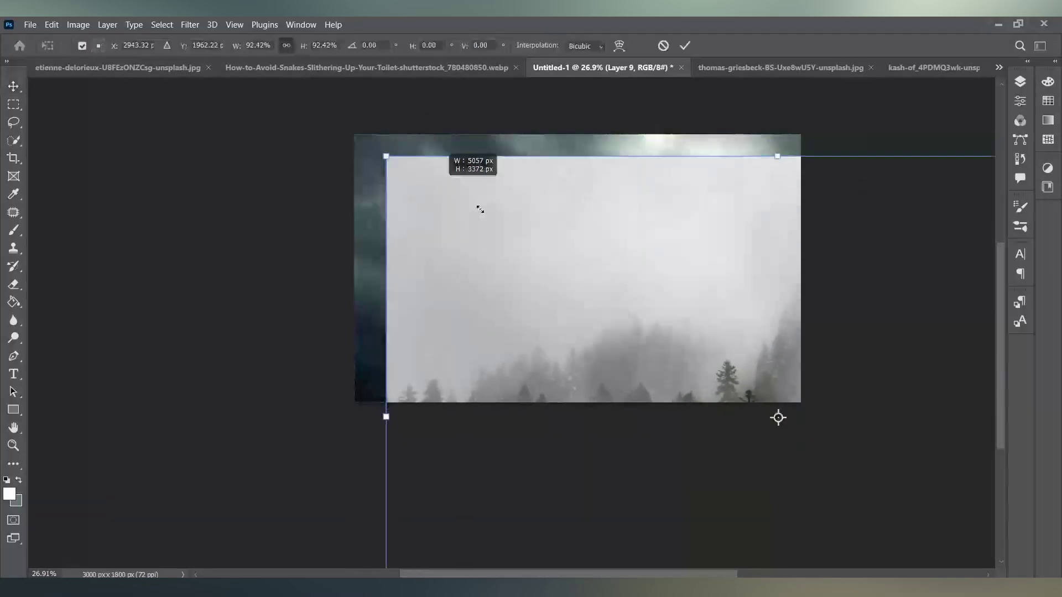
mouse_move(916, 510)
mouse_down()
mouse_move(447, 265)
mouse_move(362, 266)
mouse_move(455, 277)
mouse_move(430, 265)
mouse_up()
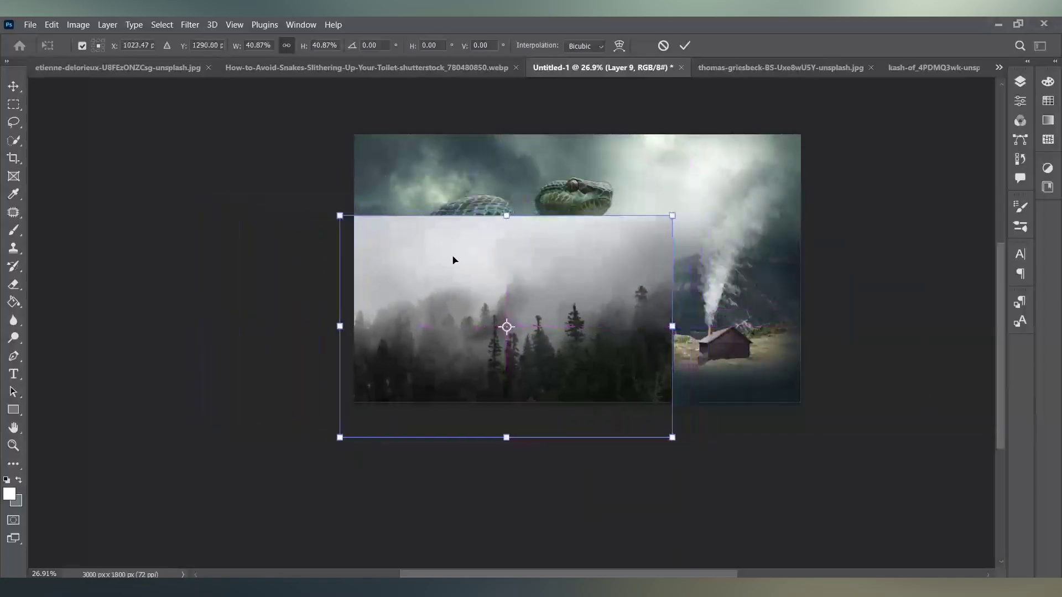
right_click(528, 277)
click(570, 545)
drag(432, 344, 422, 339)
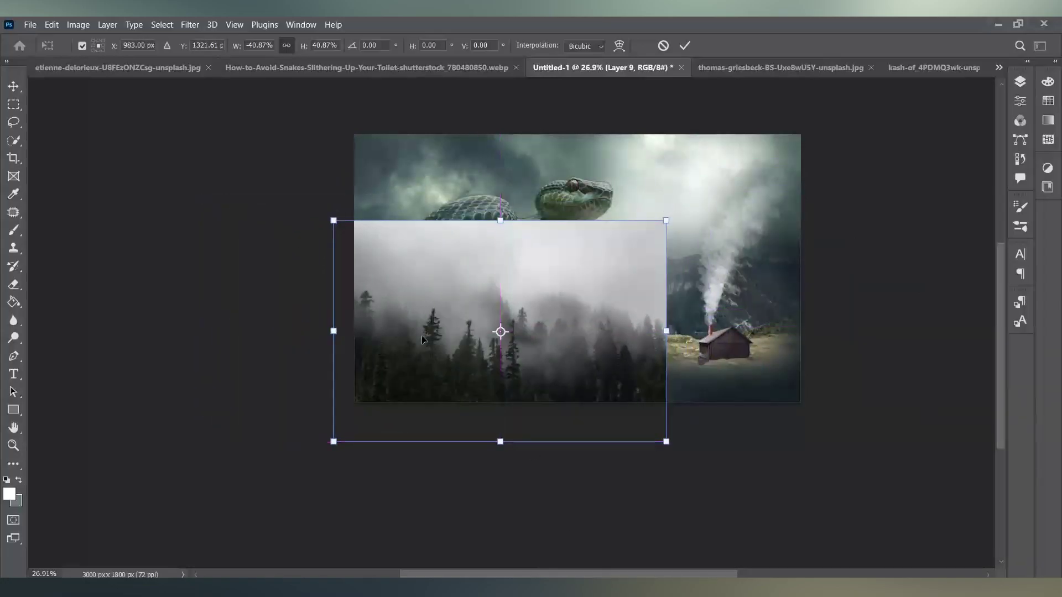
Set the forest layer to Overlay, commit the transform, and add a layer mask.
click(1020, 82)
click(889, 117)
click(865, 280)
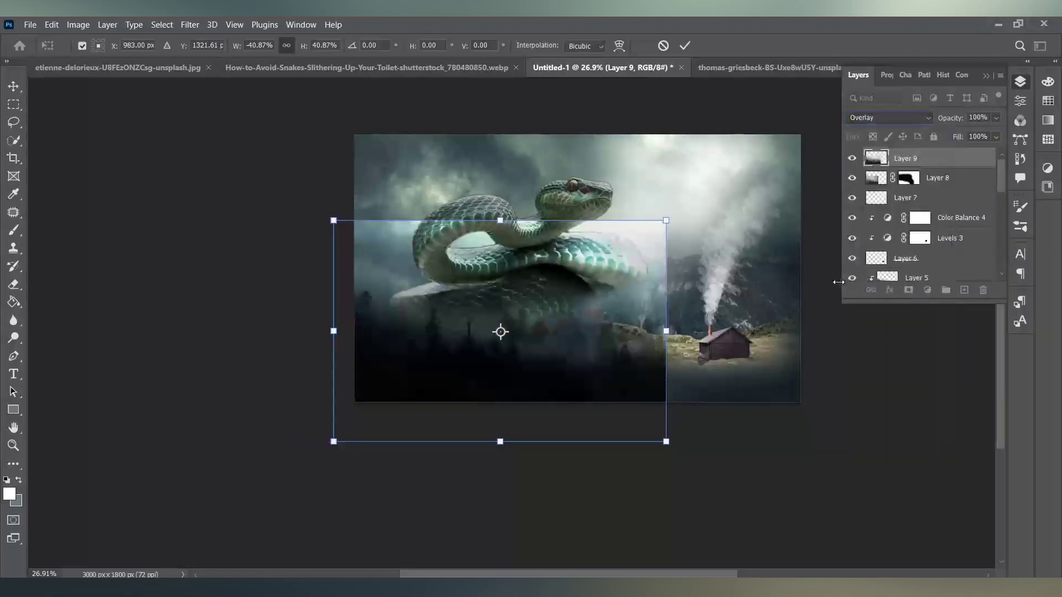
click(686, 46)
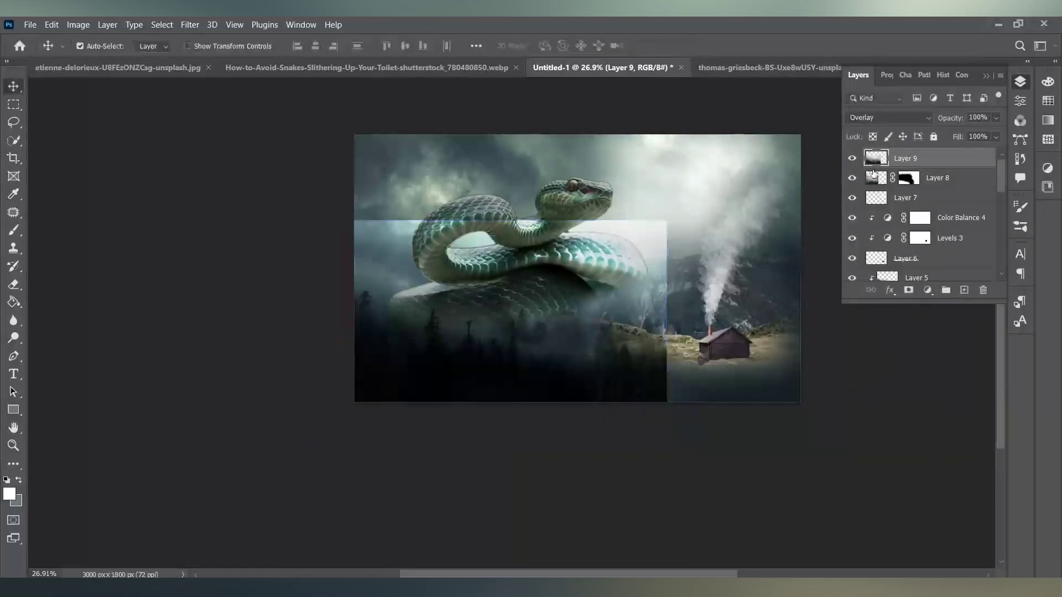
click(909, 290)
Paint black on Layer 9's mask over the snake's edges and shift the layer slightly right.
click(14, 230)
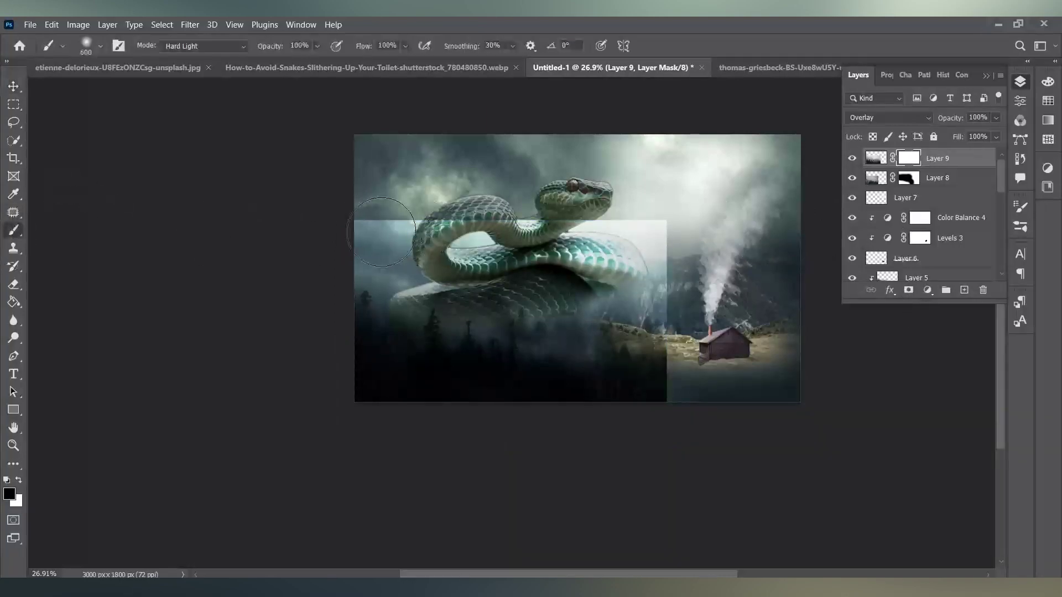
mouse_move(344, 237)
mouse_down()
mouse_move(665, 228)
mouse_move(743, 440)
mouse_up()
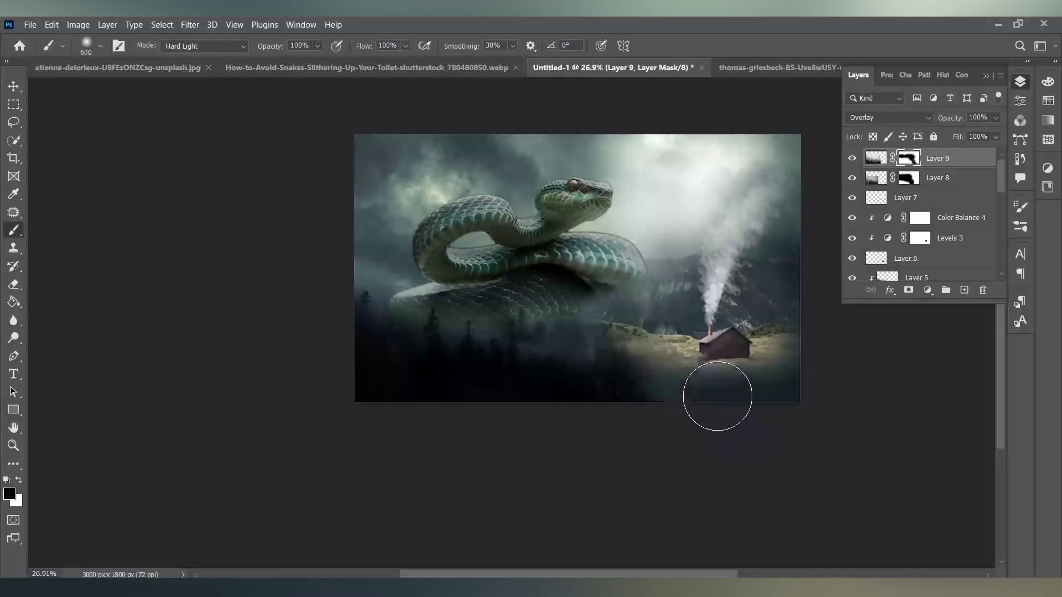
drag(520, 265, 391, 261)
drag(543, 253, 521, 307)
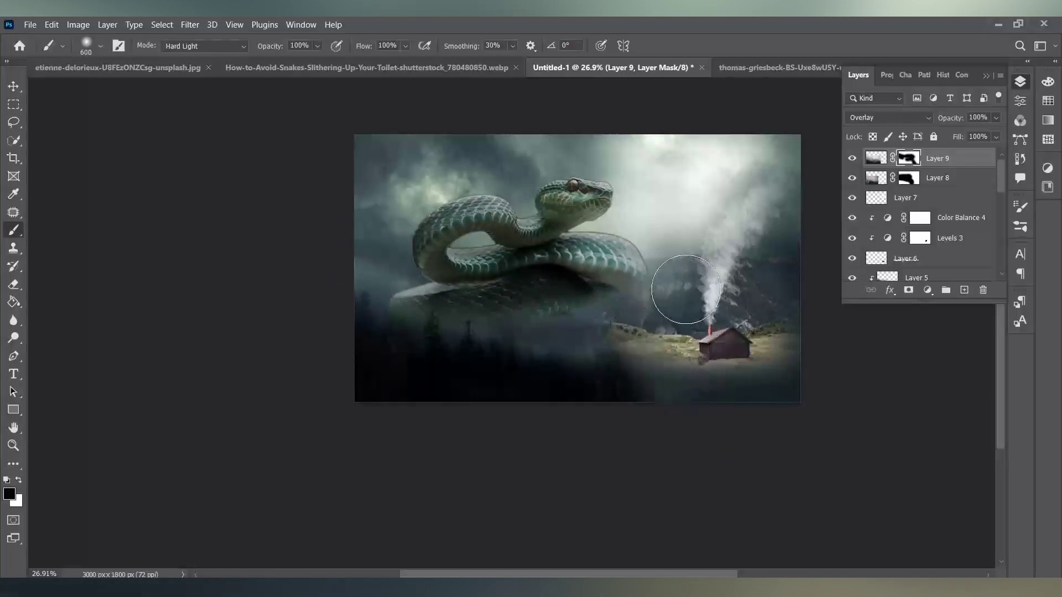
key(v)
mouse_move(423, 368)
mouse_down()
mouse_move(475, 383)
mouse_move(453, 376)
mouse_up()
Hide the old Layer 8 fog to compare, then delete it.
click(937, 177)
click(852, 178)
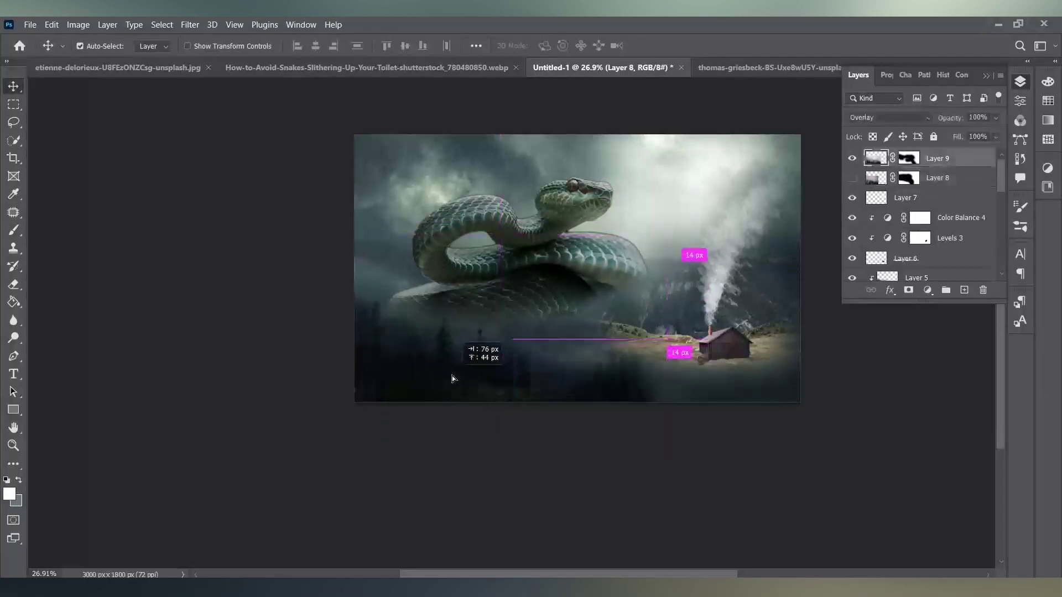
click(945, 178)
click(983, 290)
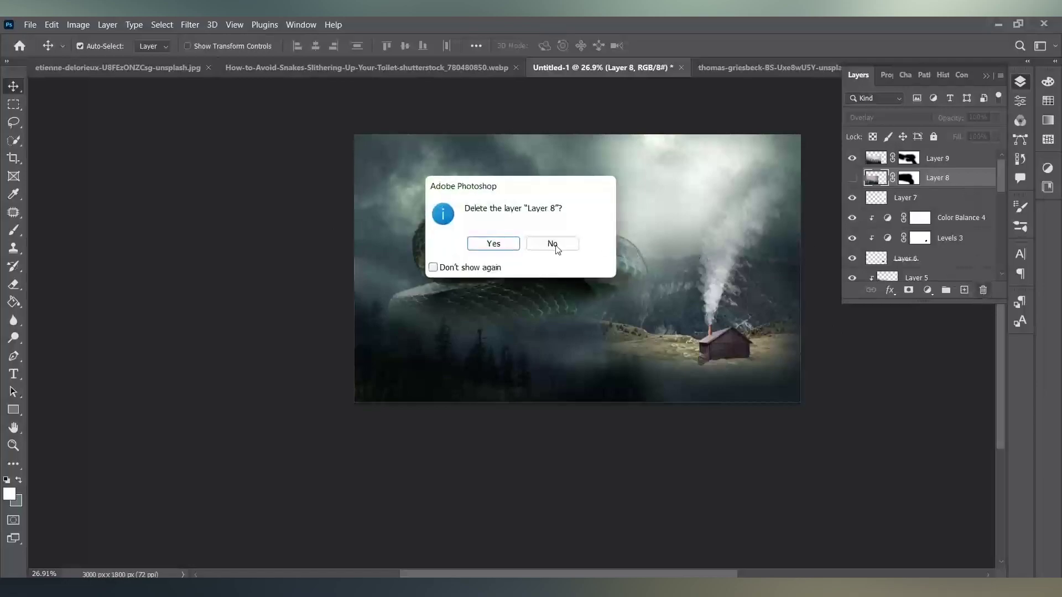
click(491, 242)
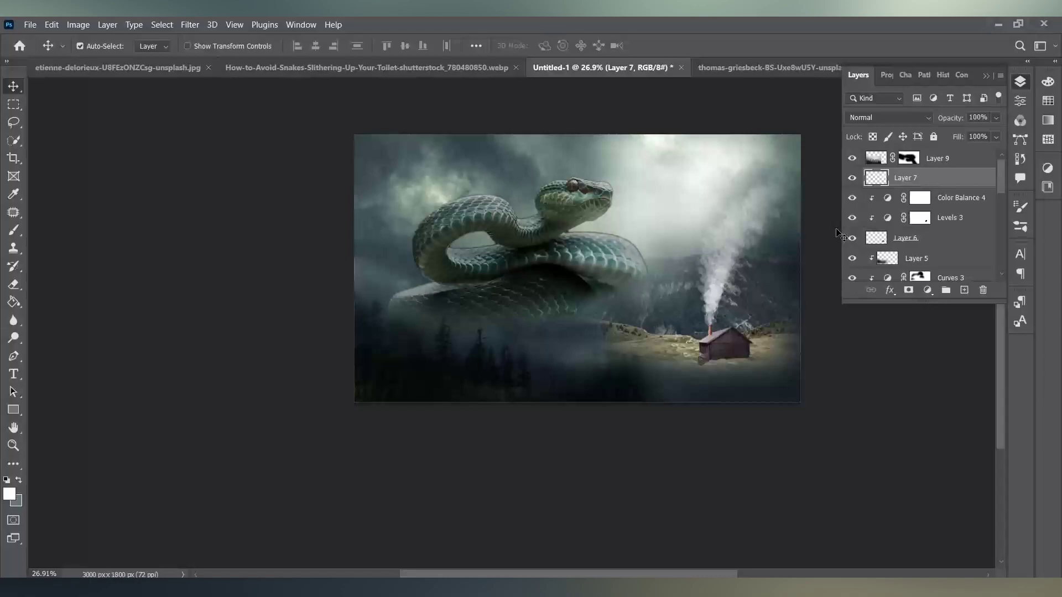
Duplicate Layer 9 and drag the Layer 9 copy to a new spot in the layer stack.
click(940, 159)
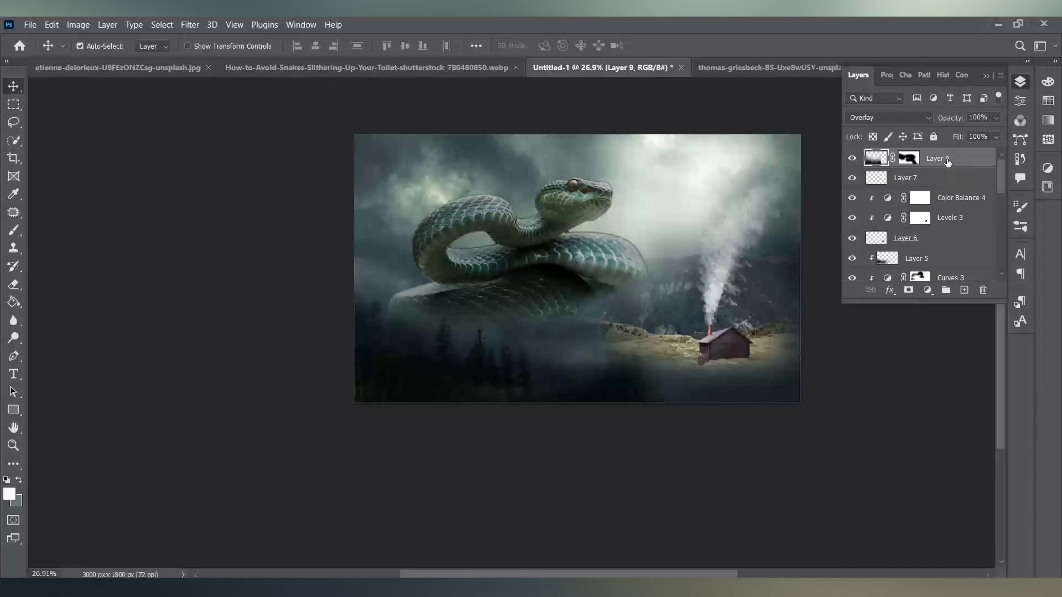
drag(948, 161, 943, 190)
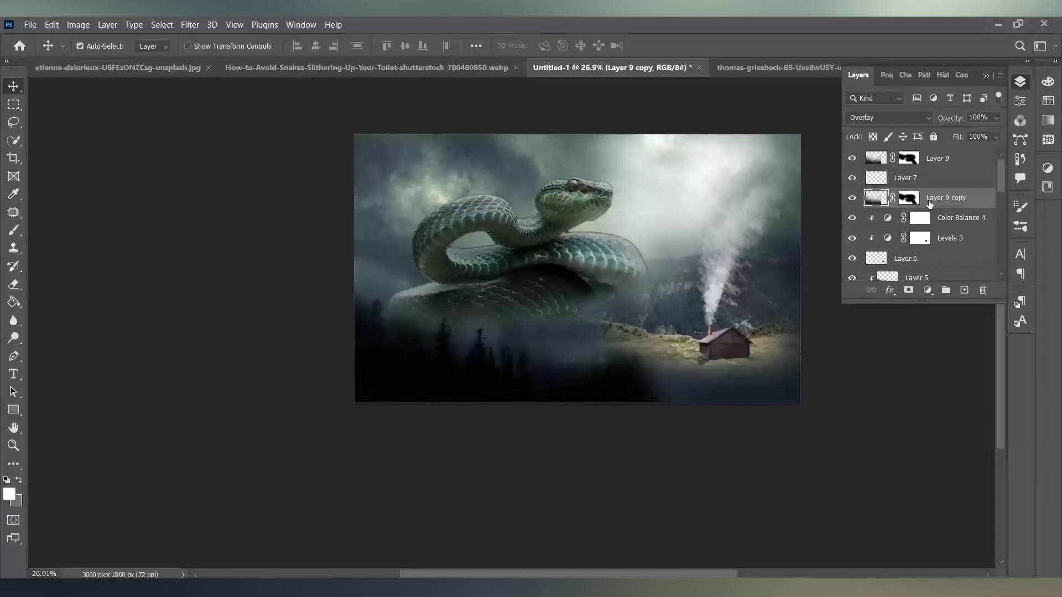
drag(934, 198, 935, 262)
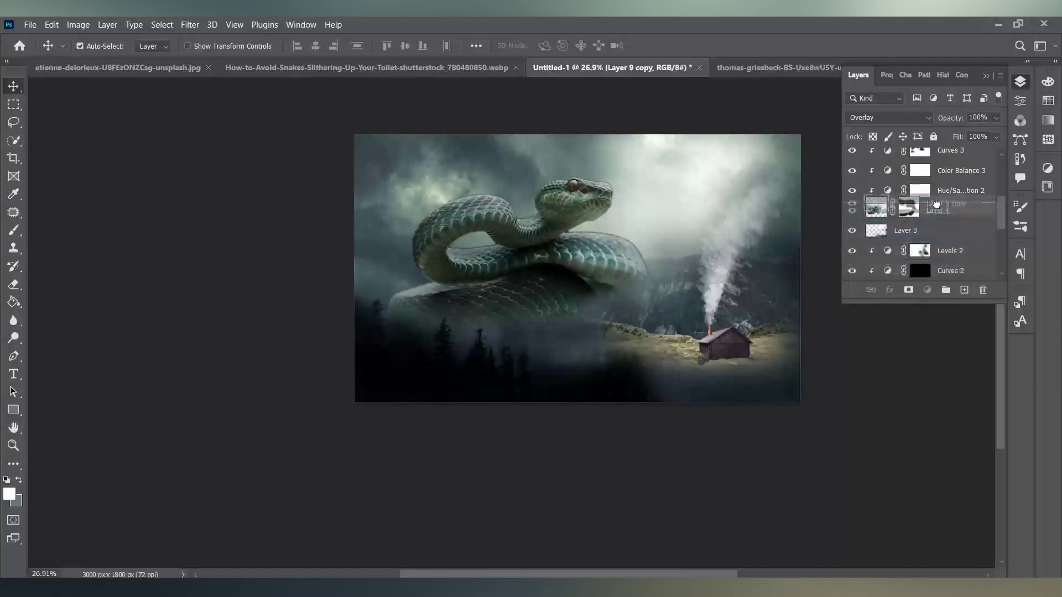
mouse_move(935, 262)
mouse_down()
mouse_move(938, 153)
mouse_move(941, 174)
mouse_up()
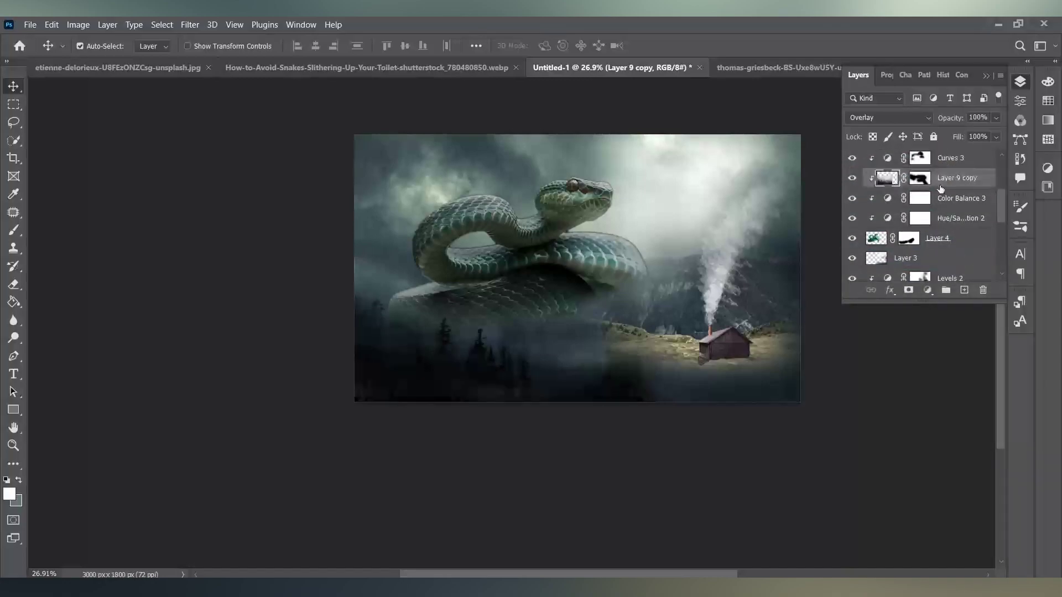
drag(518, 379, 835, 210)
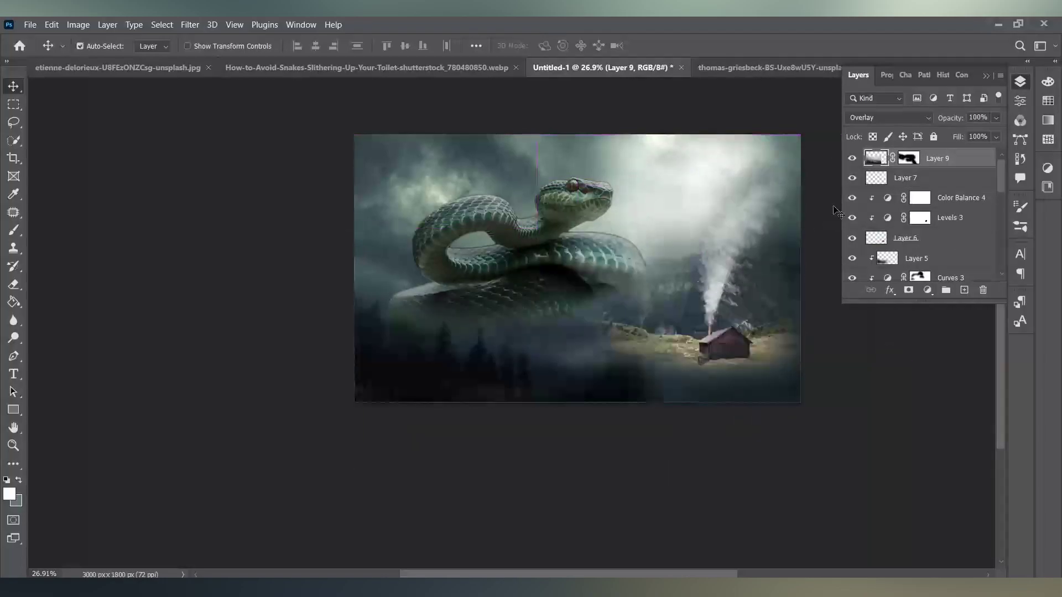
drag(958, 200, 901, 263)
scroll(963, 258, down, 2)
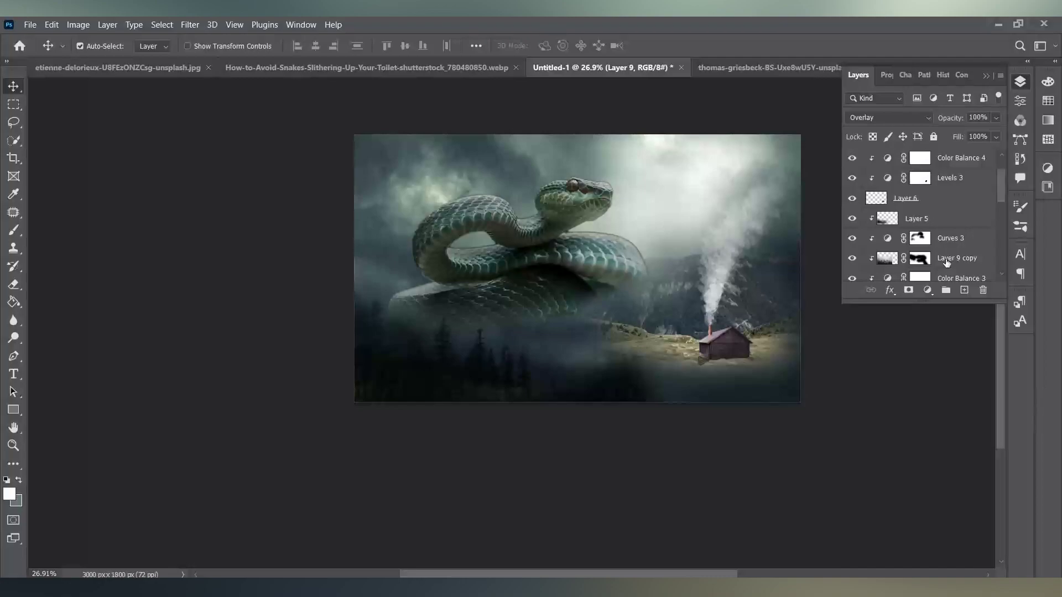
Nudge Layer 9 copy's position on the canvas and lock Layer 9 against edits.
click(946, 260)
mouse_move(486, 379)
mouse_down()
mouse_move(470, 308)
mouse_move(482, 343)
mouse_up()
mouse_move(415, 373)
mouse_down()
mouse_move(411, 393)
mouse_move(427, 386)
mouse_up()
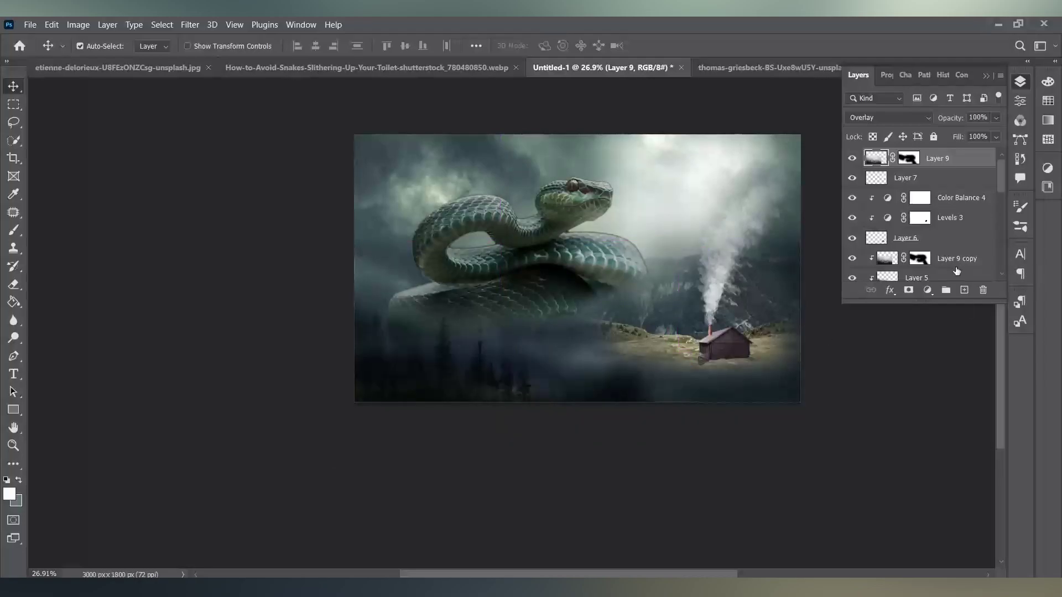
drag(545, 359, 552, 360)
click(933, 137)
click(942, 260)
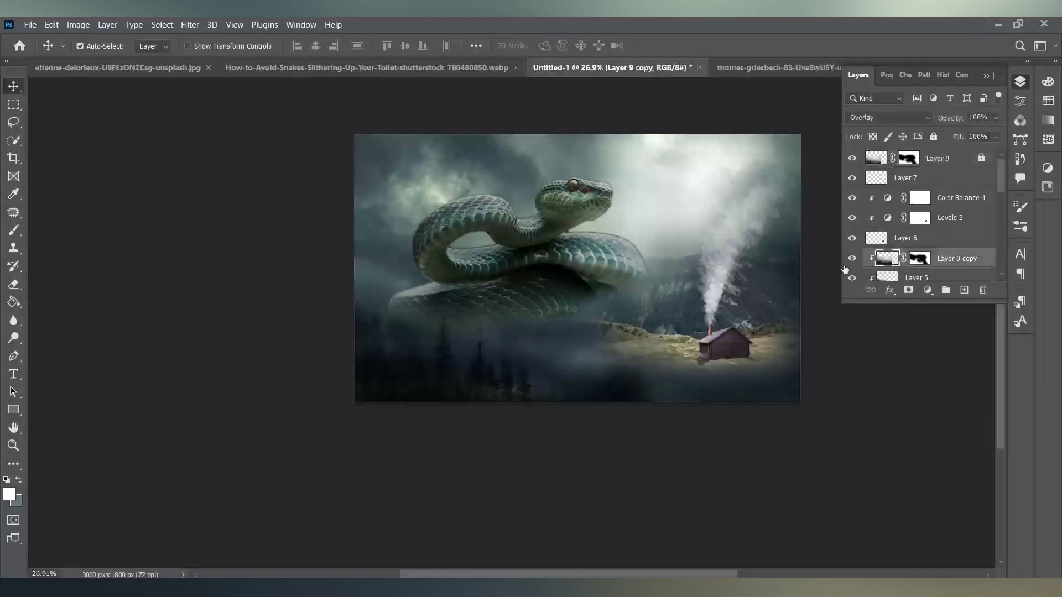
alt+scroll(608, 306, up, 3)
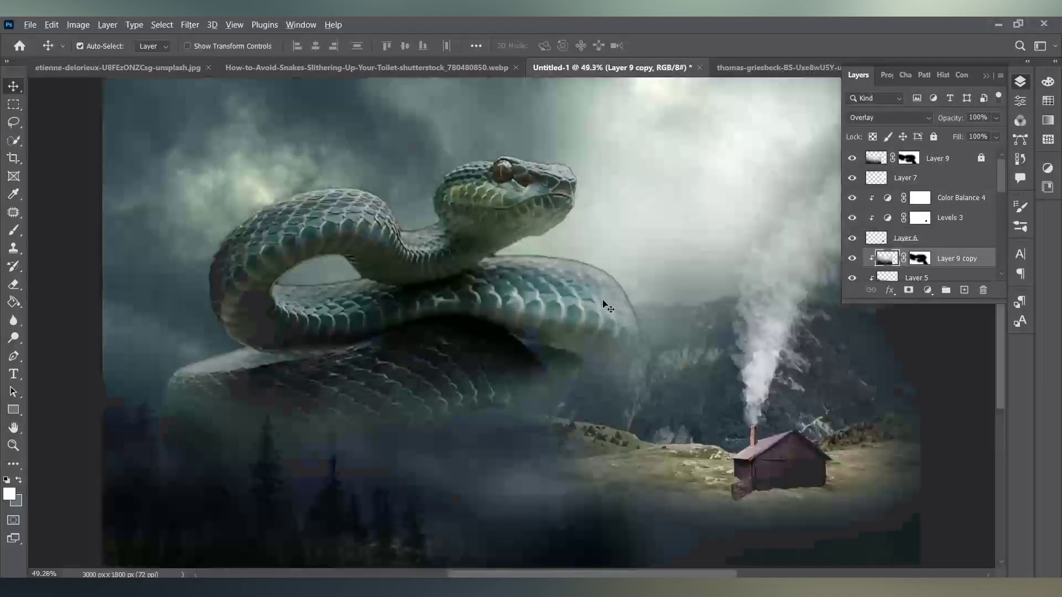
Release Layer 9 copy from its clipping mask and drag it across the canvas.
alt+scroll(607, 306, down, 2)
alt+click(932, 275)
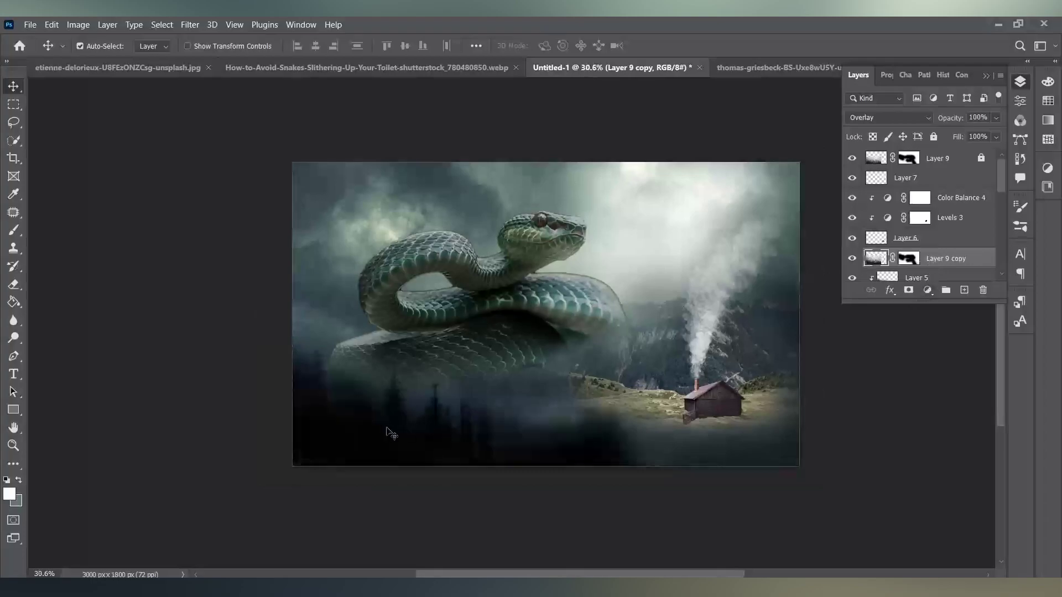
mouse_move(385, 428)
mouse_down()
mouse_move(583, 320)
mouse_move(572, 320)
mouse_up()
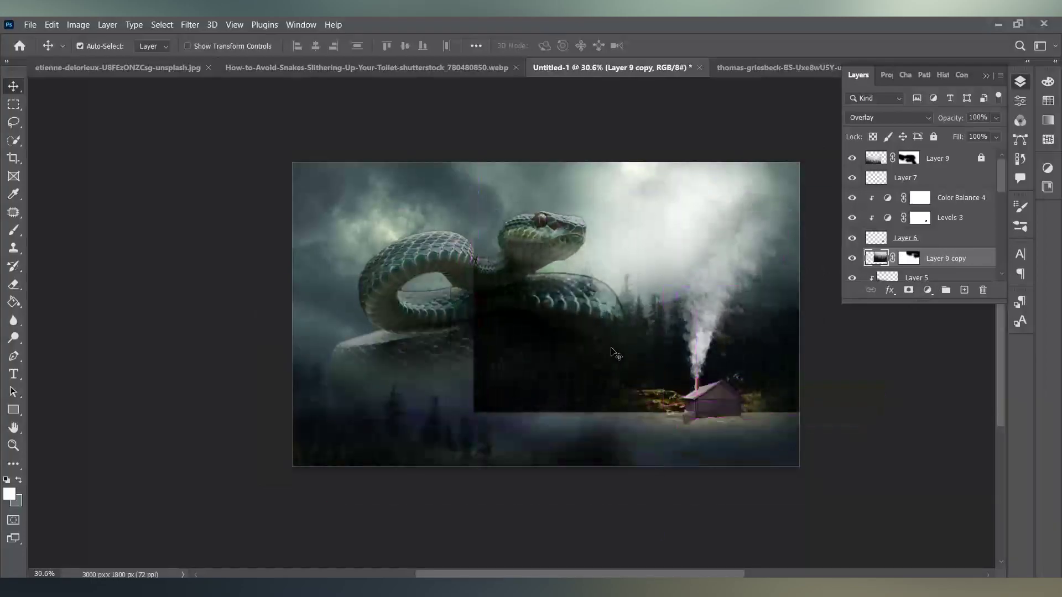
right_click(609, 349)
key(Escape)
Flip Layer 9 copy horizontally and shift it to the right.
key(ctrl+t)
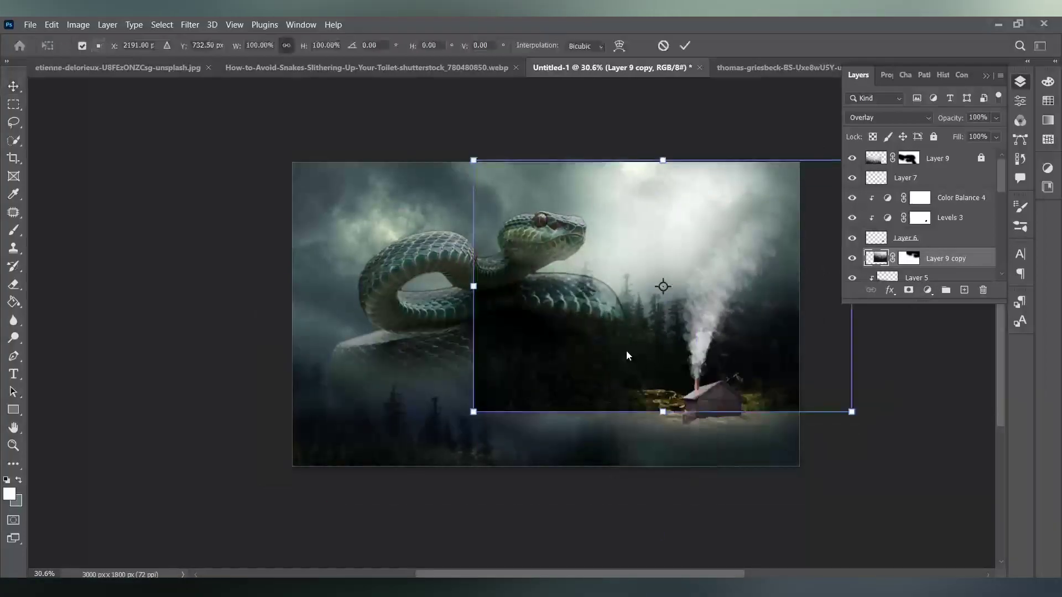
right_click(626, 354)
click(684, 331)
click(685, 46)
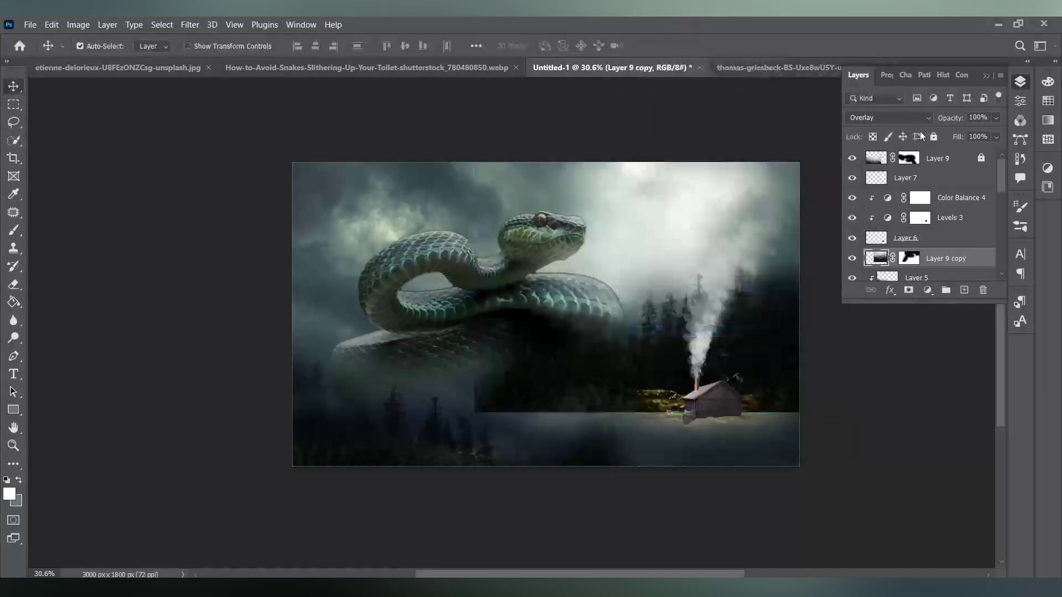
click(1020, 82)
drag(764, 365, 834, 342)
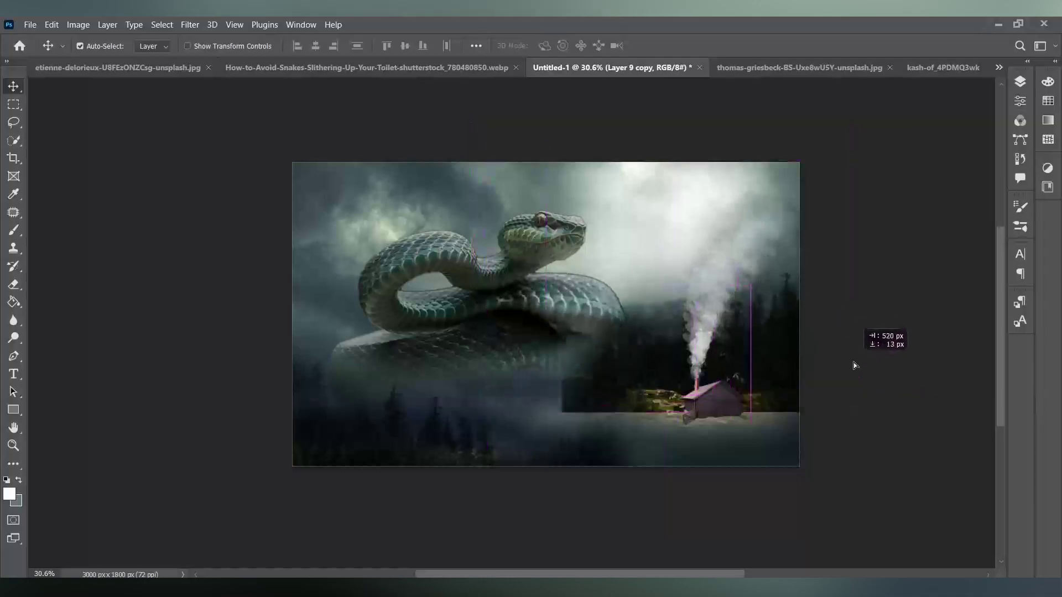
drag(834, 341, 862, 346)
Shrink Layer 9 copy to about 50% around the cabin, then unlock Layer 9.
key(ctrl+t)
mouse_move(570, 142)
mouse_down()
mouse_move(664, 217)
mouse_move(758, 268)
mouse_up()
mouse_move(868, 383)
mouse_down()
mouse_move(736, 383)
mouse_move(738, 397)
mouse_up()
click(1020, 81)
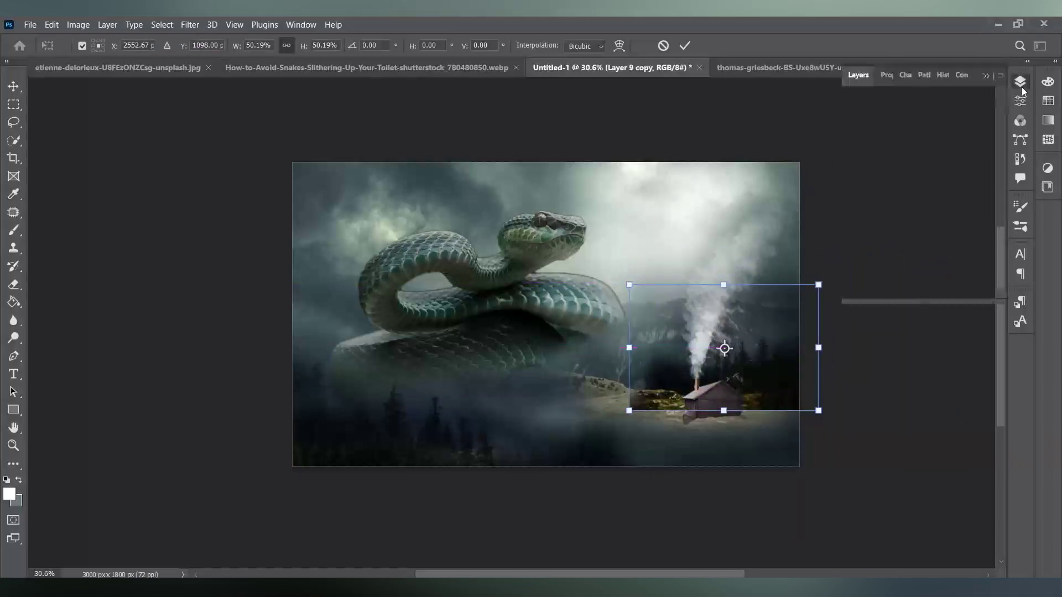
click(978, 158)
click(934, 139)
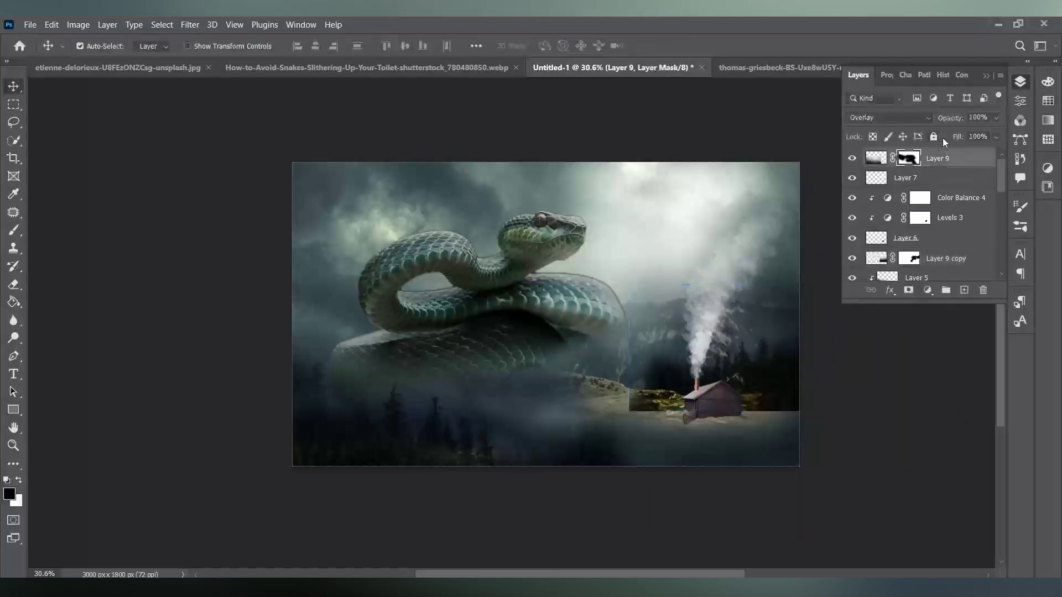
Keep Layer 9 on Overlay, nudge the forest patch left, and set Layer 9 copy to Lighten.
click(875, 119)
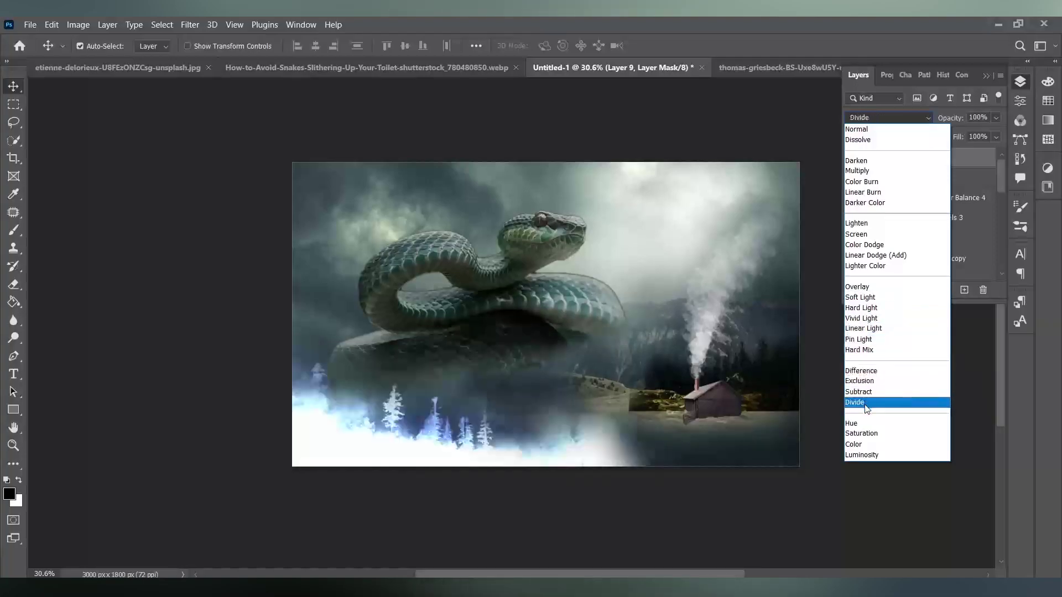
click(857, 287)
mouse_move(774, 379)
mouse_down()
mouse_move(734, 363)
mouse_move(750, 379)
mouse_up()
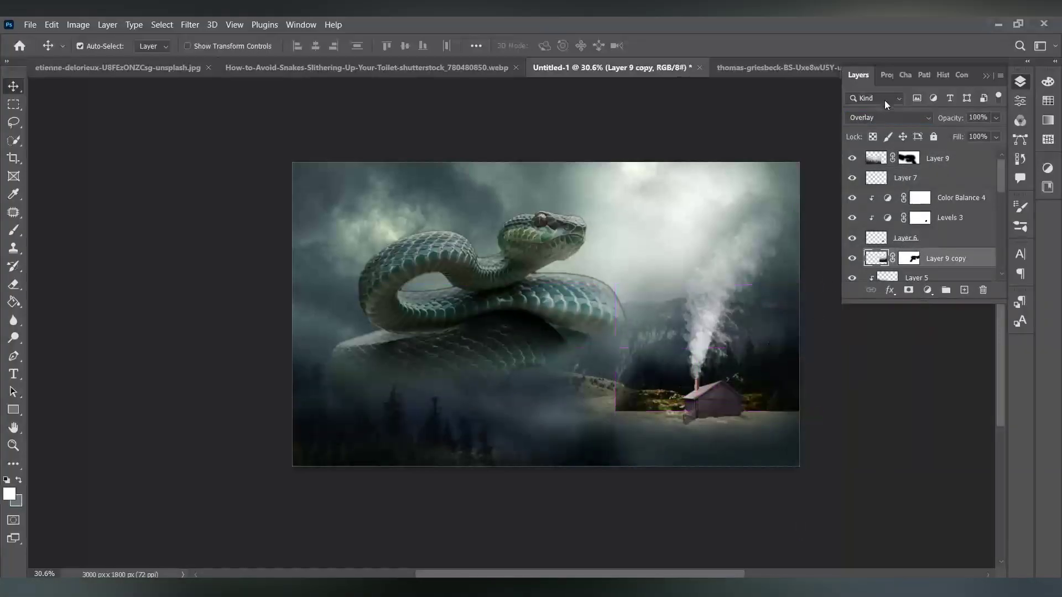
click(885, 117)
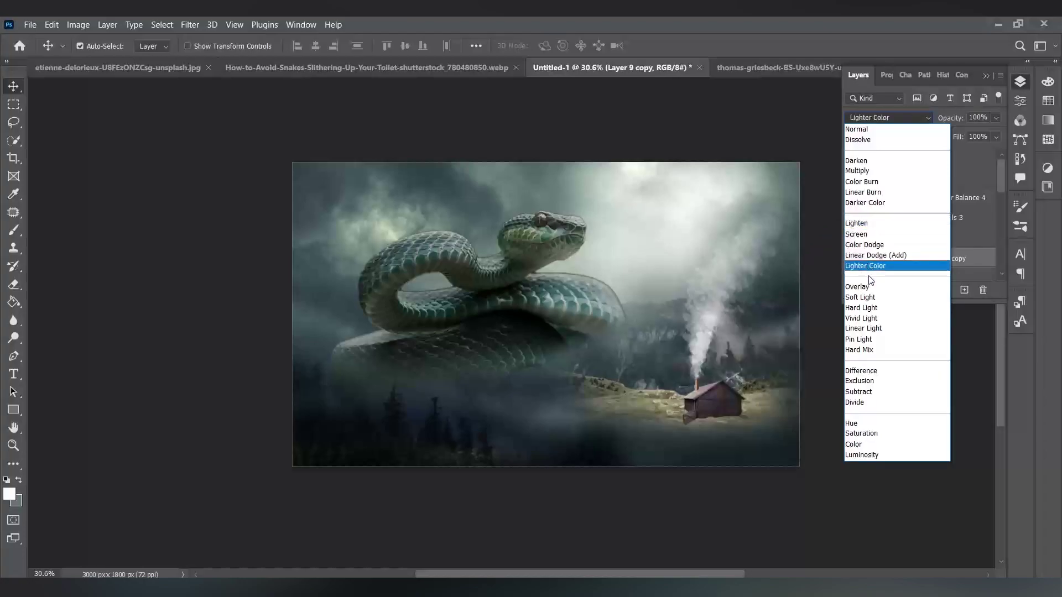
click(874, 227)
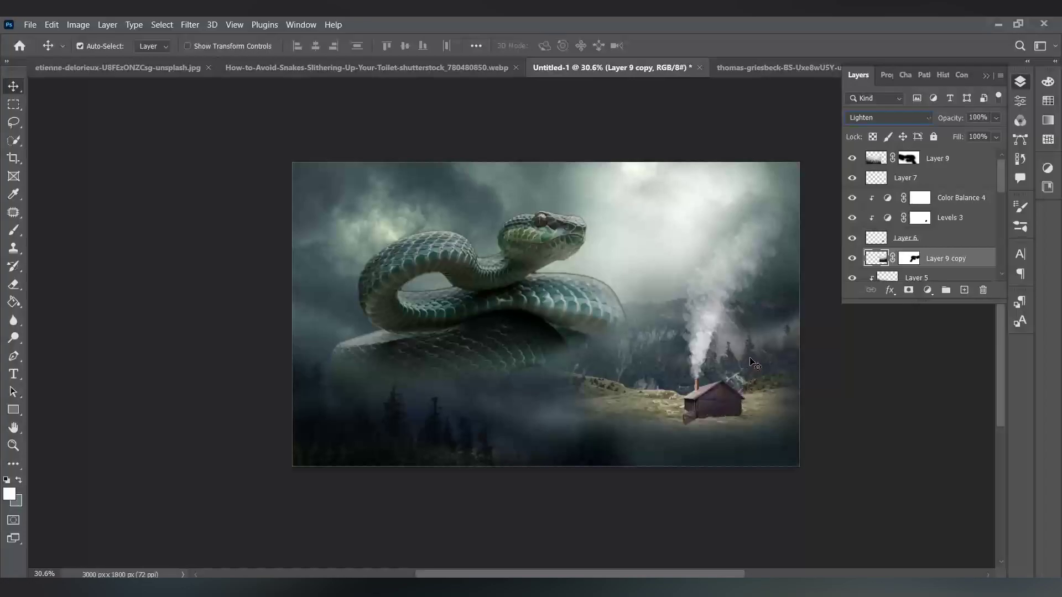
drag(741, 358, 750, 362)
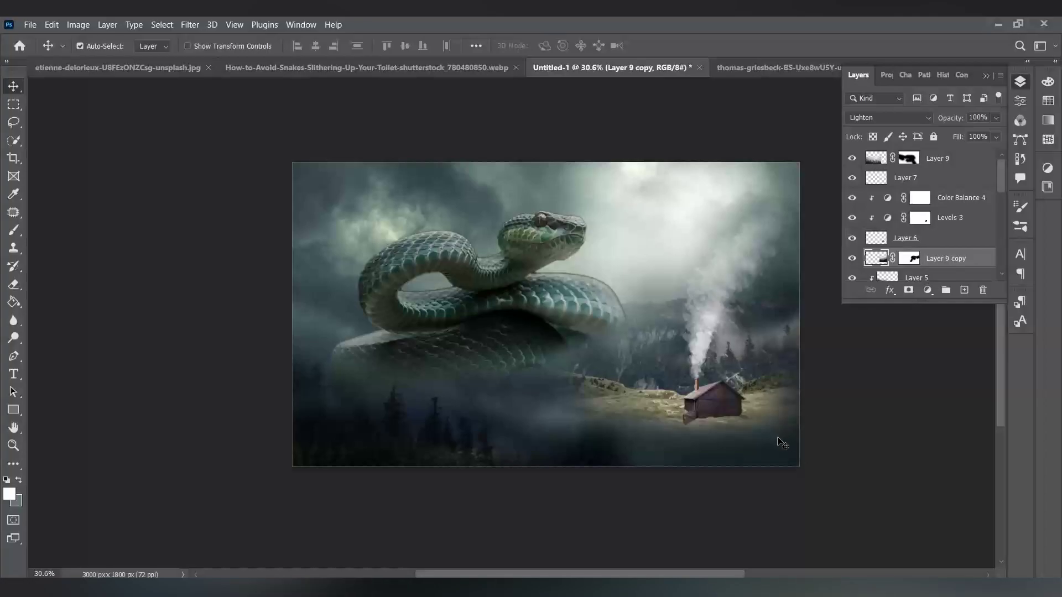
Toggle Curves 3, Layer 5 and Levels 3 visibility to compare the result.
scroll(945, 231, down, 2)
scroll(946, 234, down, 2)
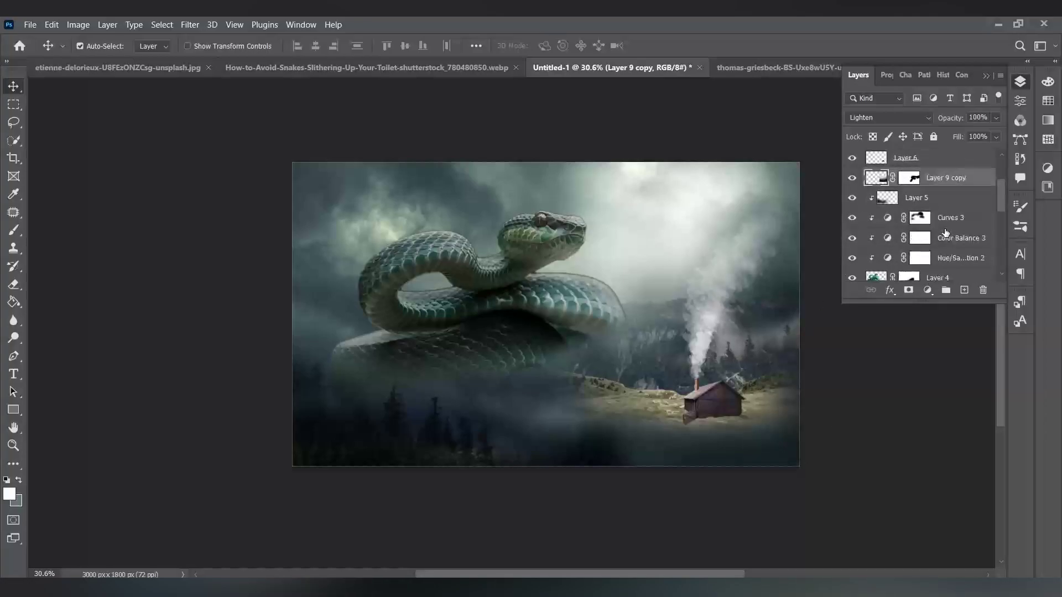
click(852, 219)
click(852, 218)
click(851, 199)
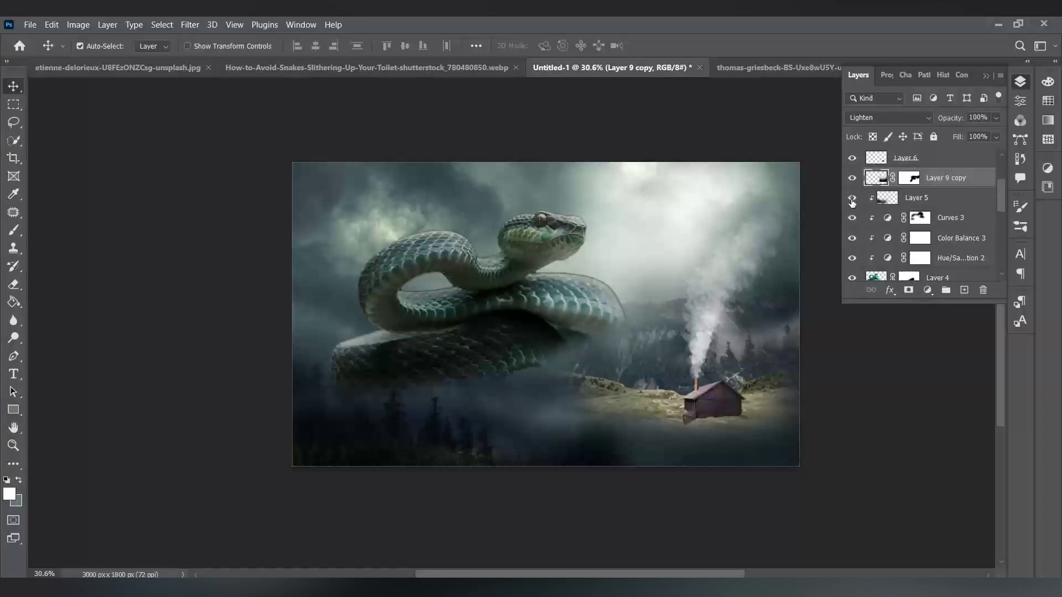
scroll(863, 202, up, 1)
scroll(871, 201, up, 1)
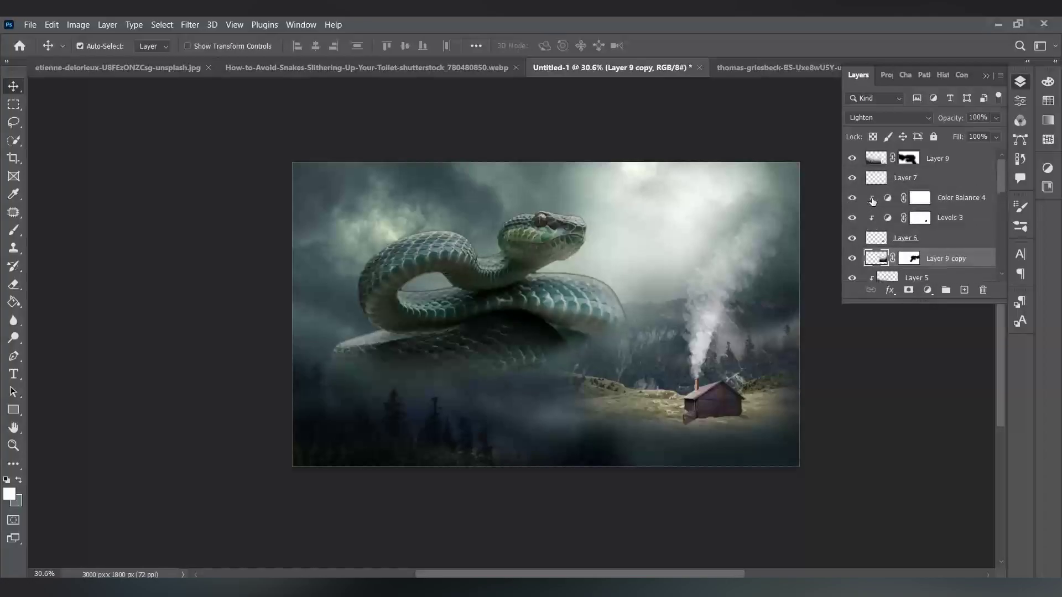
click(852, 217)
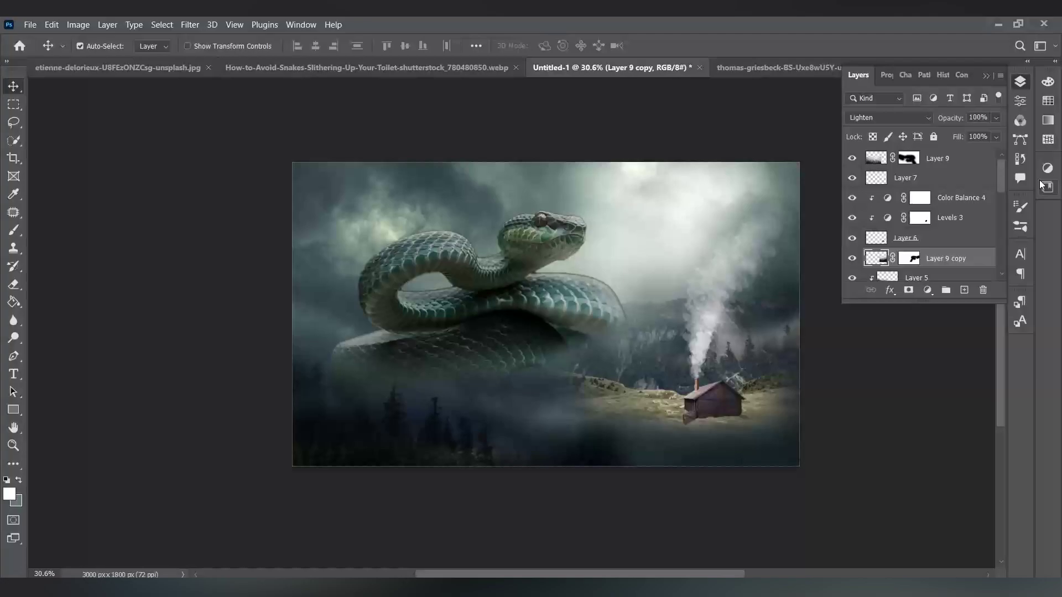
Apply a Gaussian Blur with a 3.4-pixel radius to Layer 9.
click(947, 160)
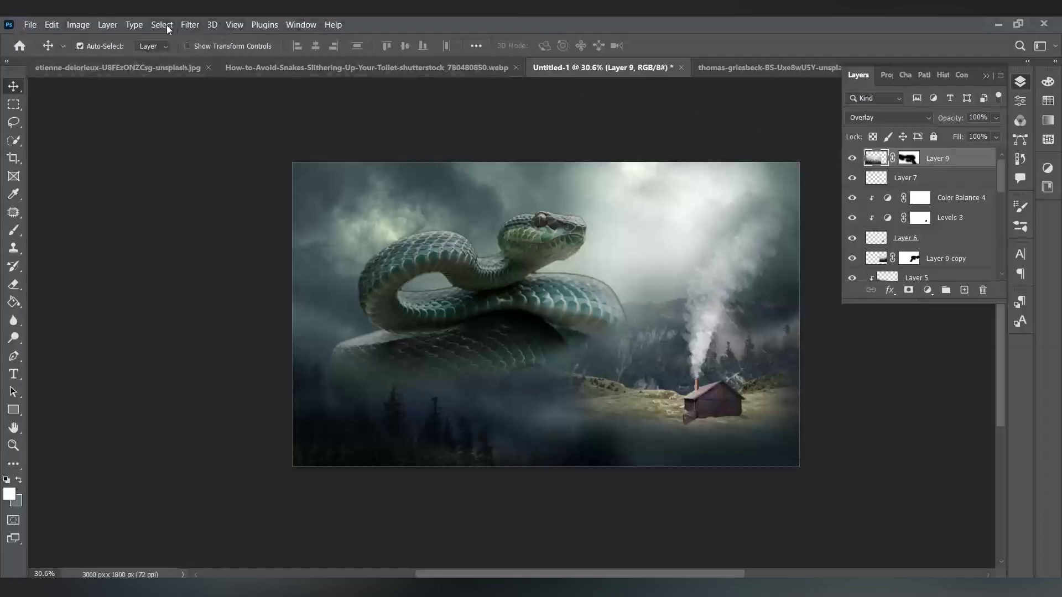
click(190, 25)
click(391, 239)
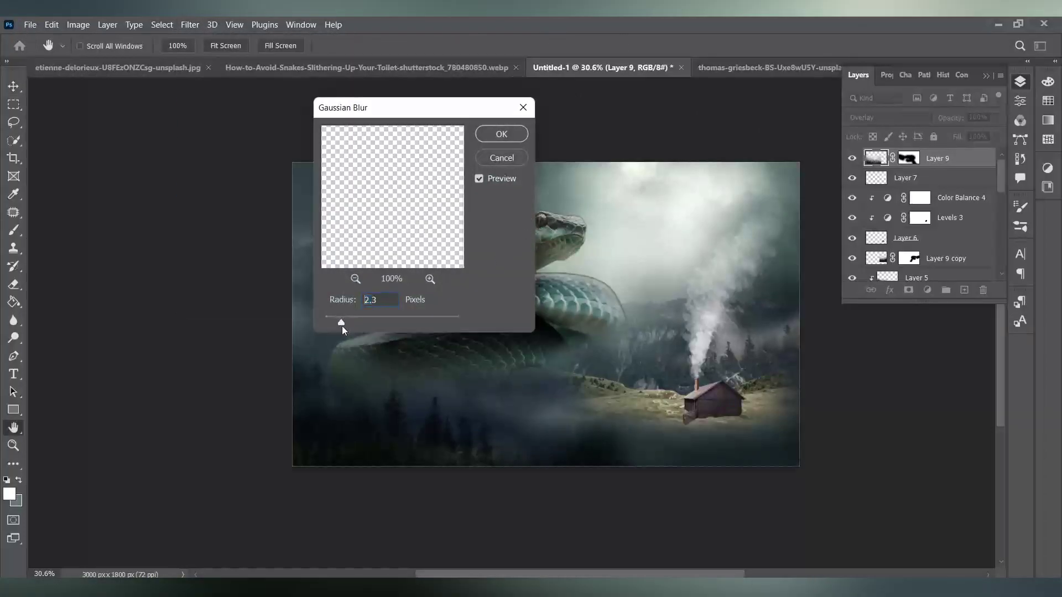
drag(342, 327, 350, 326)
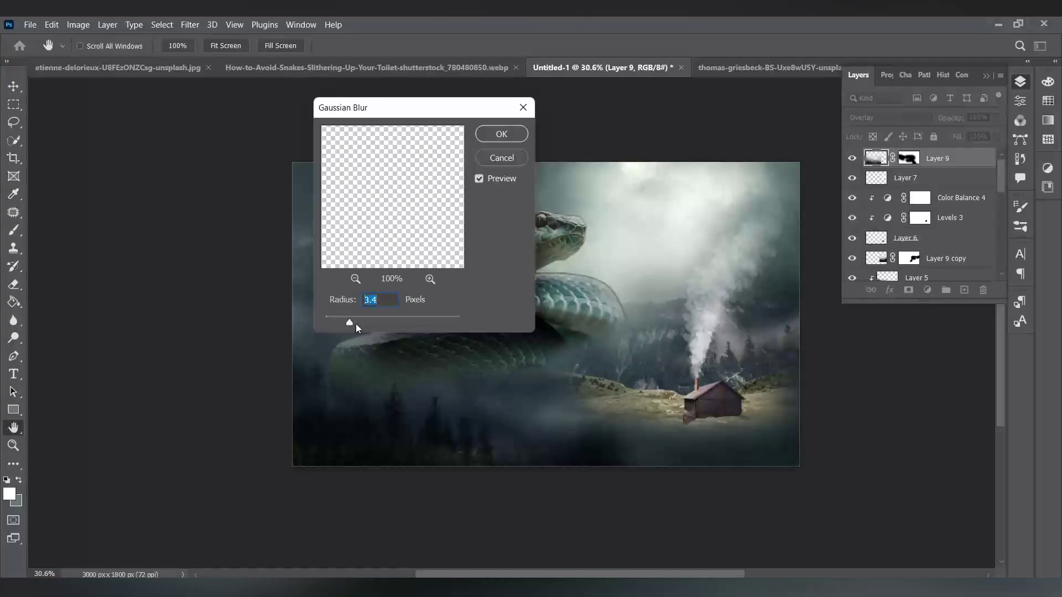
click(518, 139)
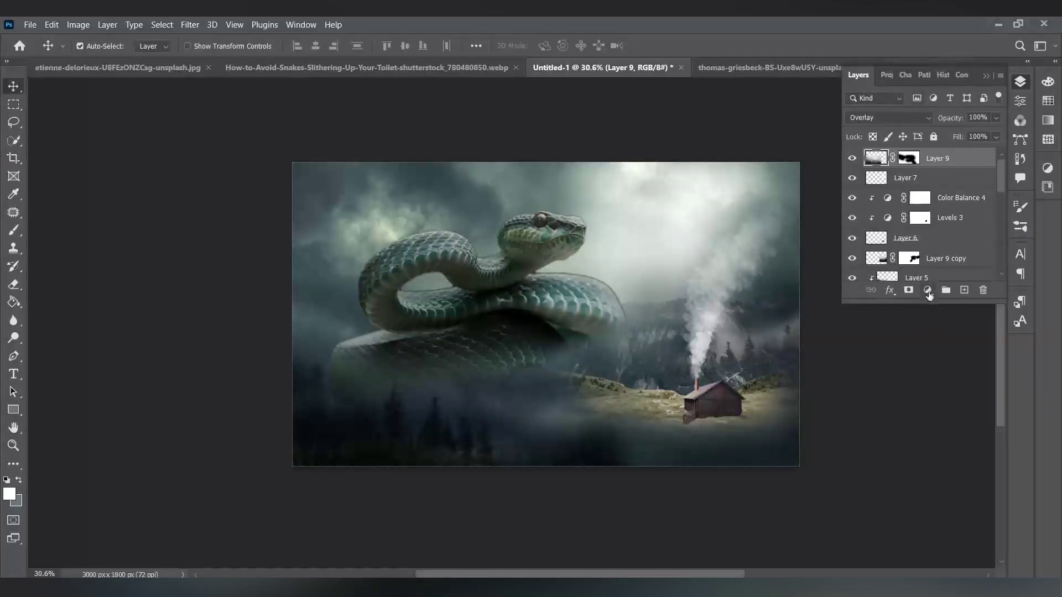
Add Layer 10 and paint a soft light beam down toward the cabin.
click(963, 290)
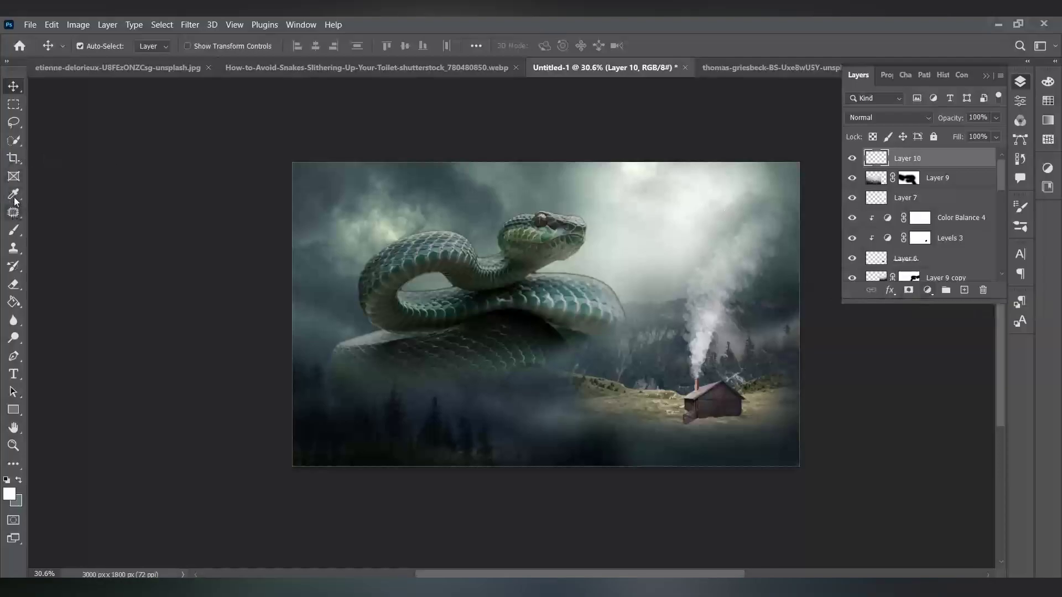
click(13, 231)
alt+click(677, 191)
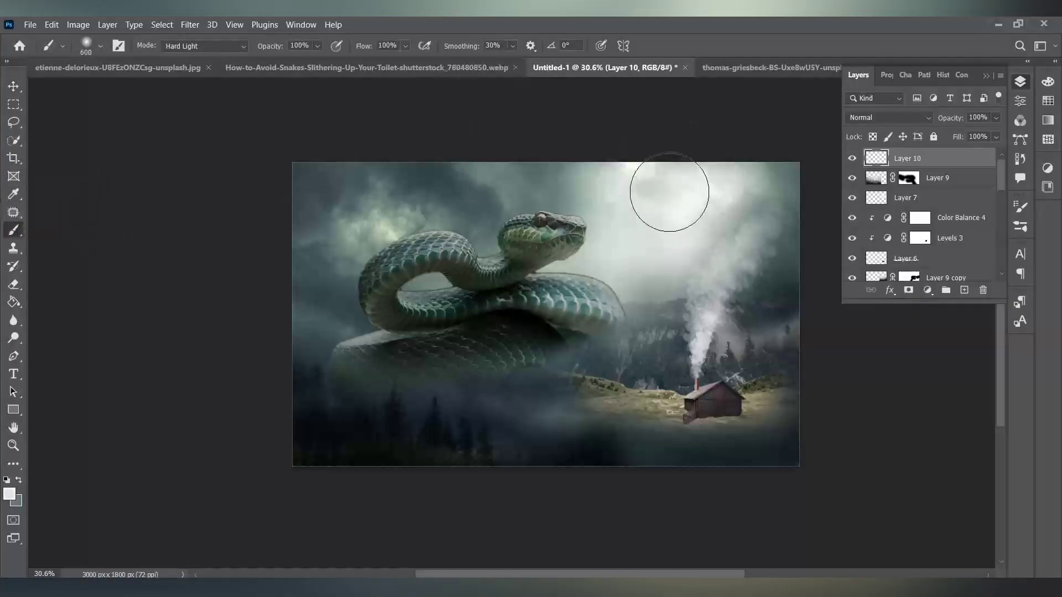
drag(659, 228, 656, 332)
click(656, 332)
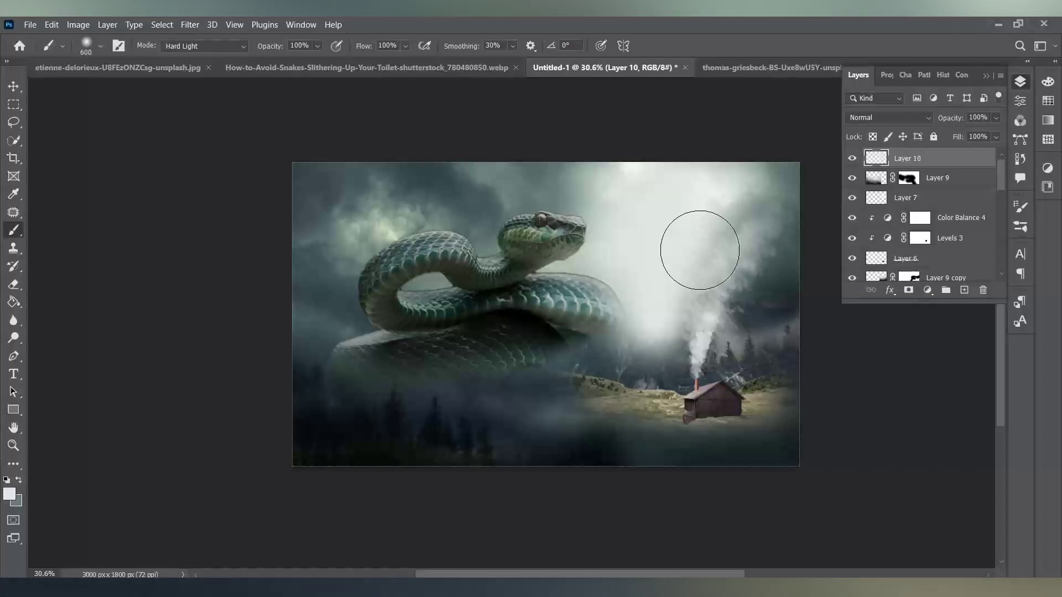
mouse_move(734, 166)
mouse_down()
mouse_move(675, 244)
mouse_move(671, 355)
mouse_move(623, 230)
mouse_move(639, 319)
mouse_up()
Keep Layer 10 on Normal, lower its opacity to 61%, and paint more soft light.
click(890, 118)
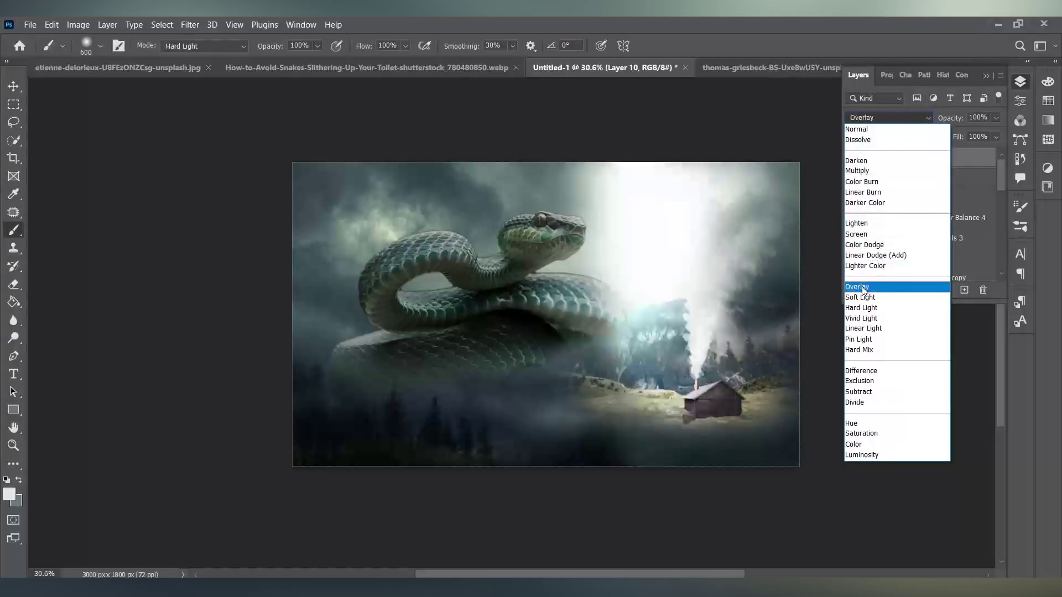
key(Escape)
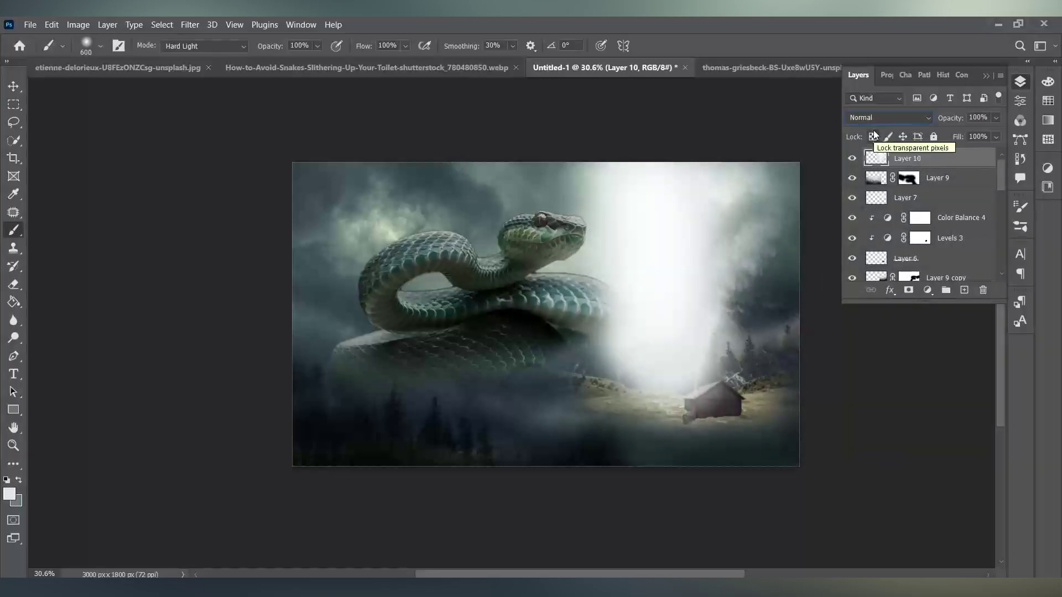
click(997, 120)
mouse_move(999, 134)
mouse_down()
mouse_move(957, 134)
mouse_move(968, 140)
mouse_up()
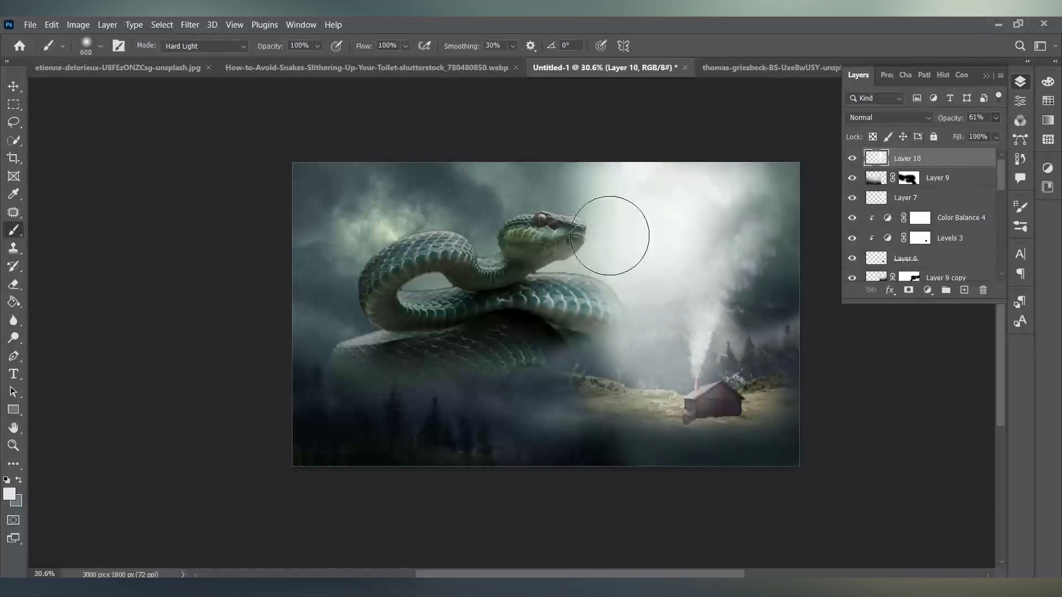
mouse_move(626, 206)
mouse_down()
mouse_move(702, 266)
mouse_move(628, 297)
mouse_move(640, 297)
mouse_move(655, 344)
mouse_move(645, 246)
mouse_move(616, 260)
mouse_up()
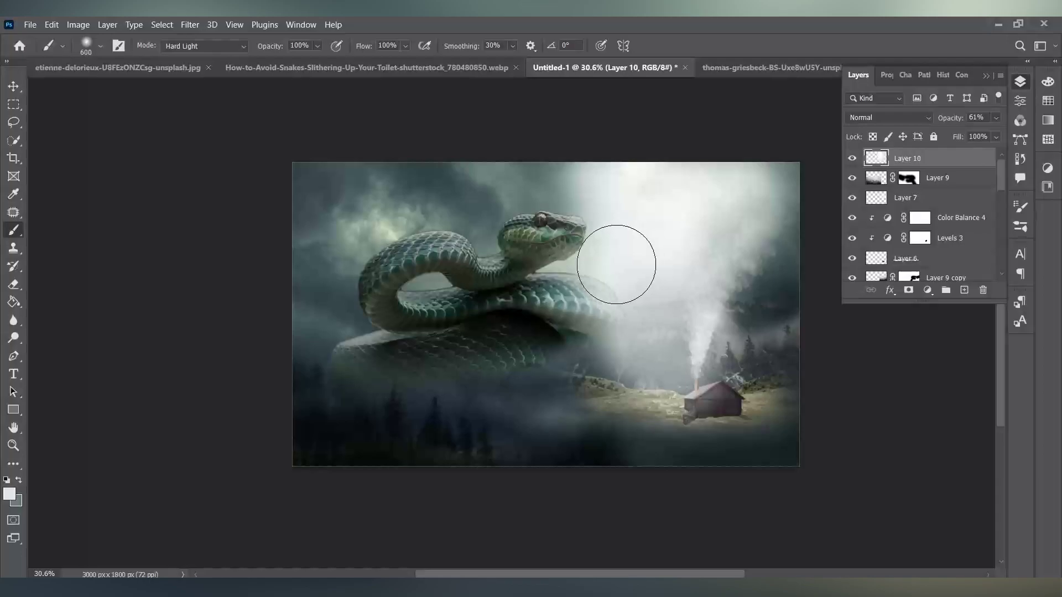
click(927, 290)
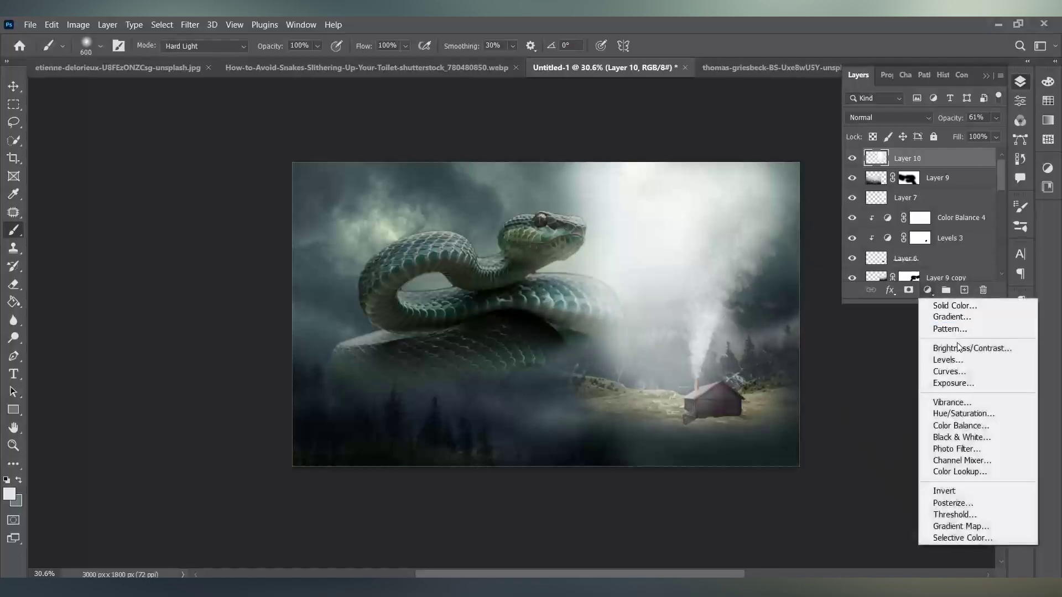
Add a Color Balance layer with highlights at Cyan/Red -24 and Yellow/Blue -37.
click(959, 425)
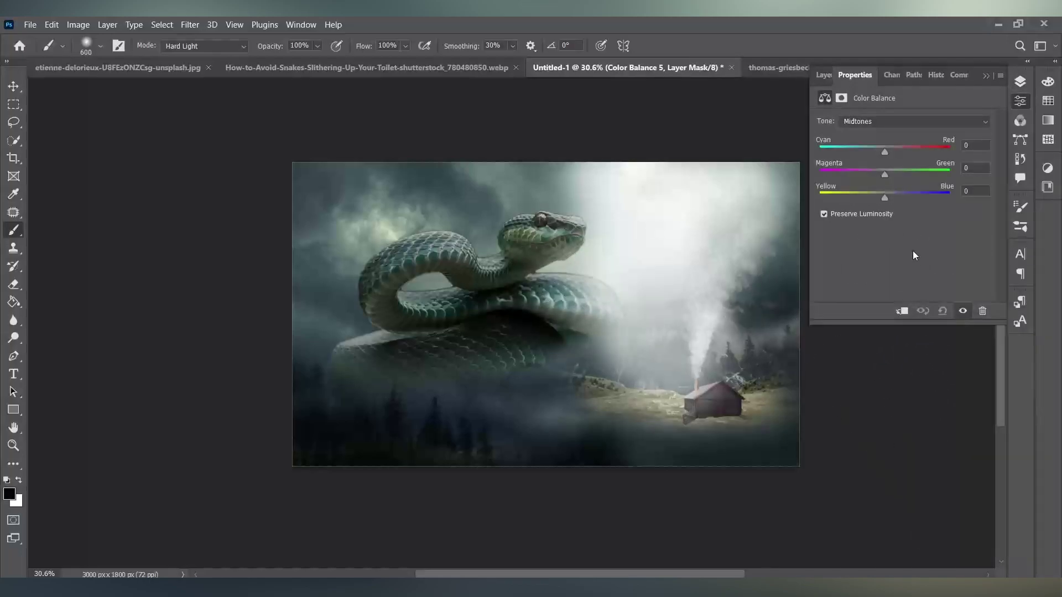
click(875, 121)
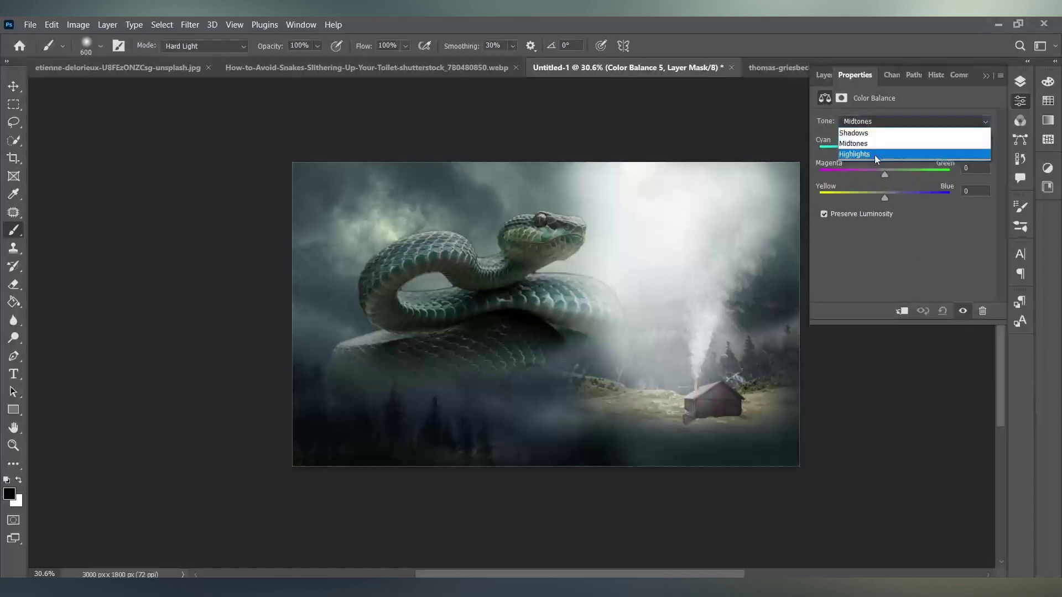
click(874, 156)
drag(888, 203, 869, 201)
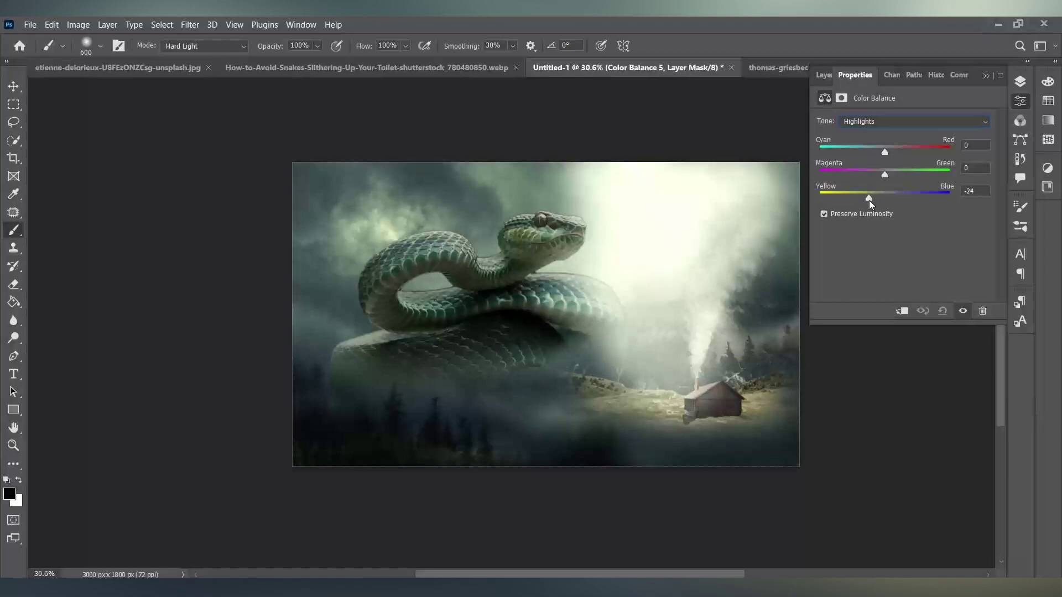
drag(875, 151, 877, 154)
drag(876, 153, 869, 157)
drag(871, 200, 862, 200)
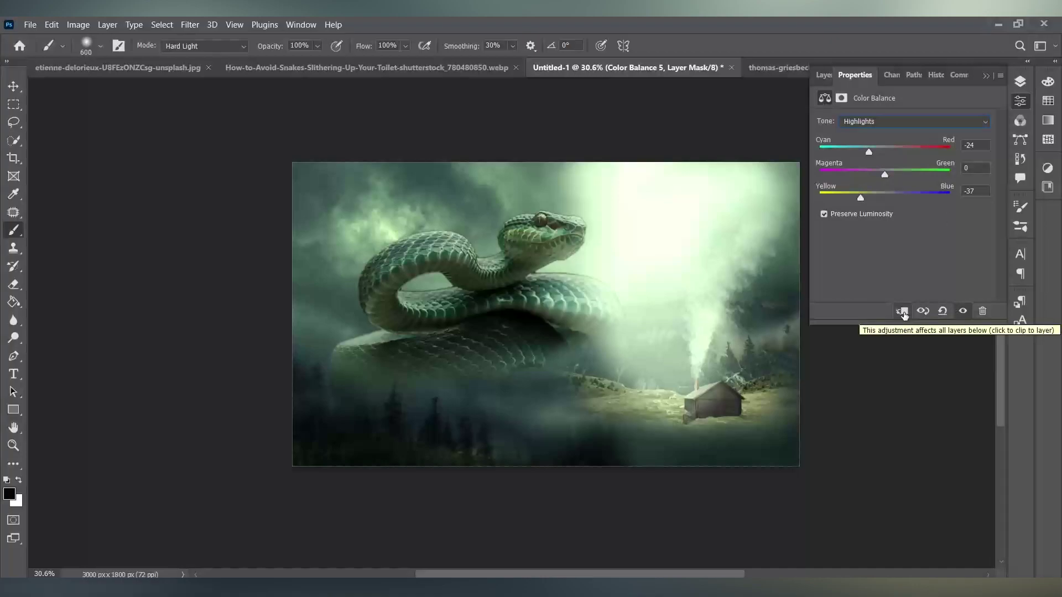
click(901, 311)
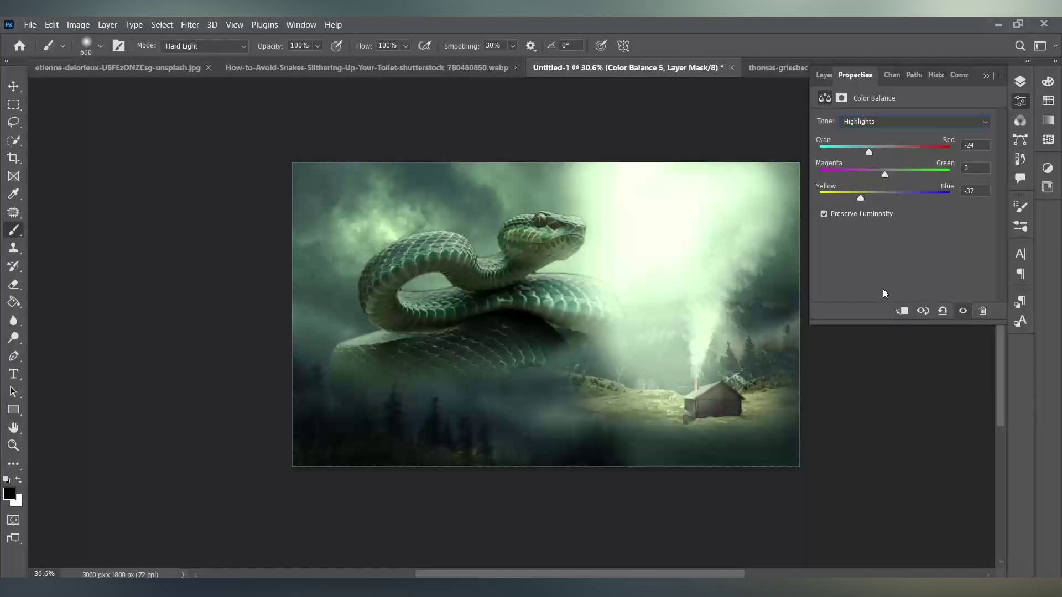
Make small trial shifts to the Color Balance midtones, leaving them near neutral.
click(874, 122)
click(874, 141)
drag(885, 197, 887, 197)
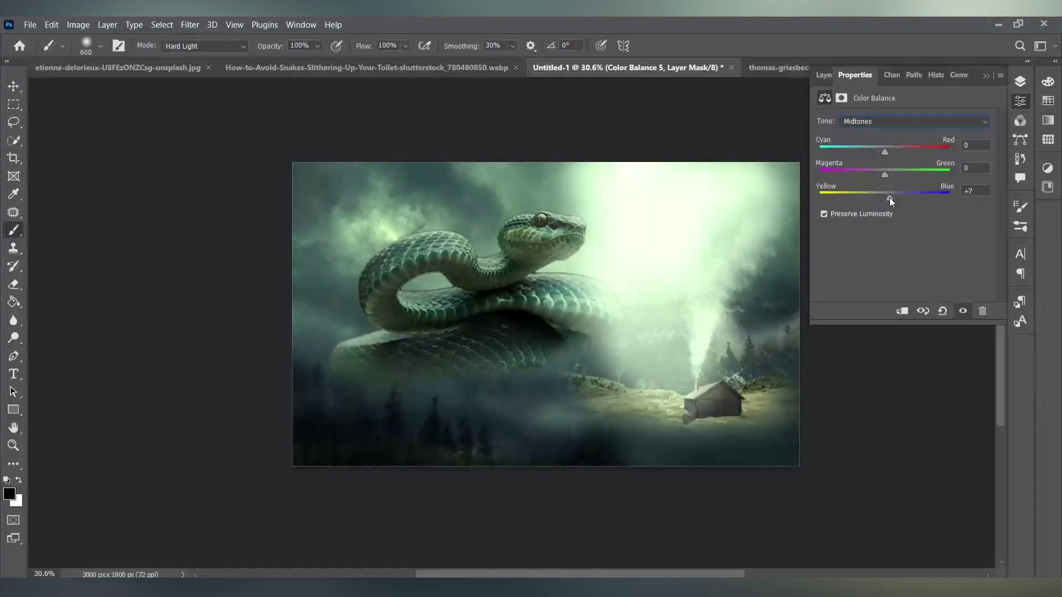
drag(888, 152, 885, 152)
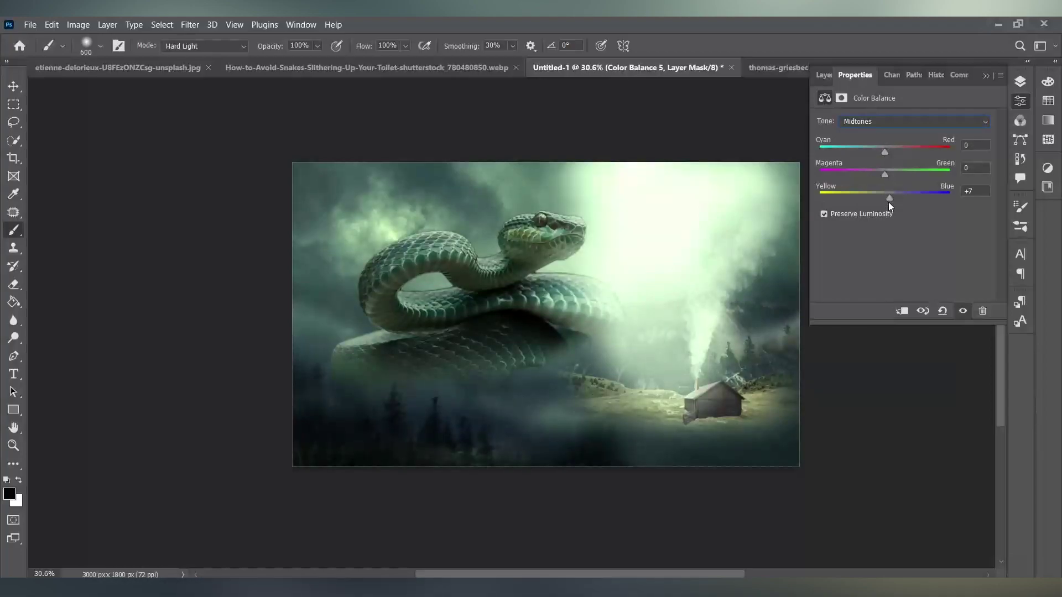
drag(889, 198, 884, 198)
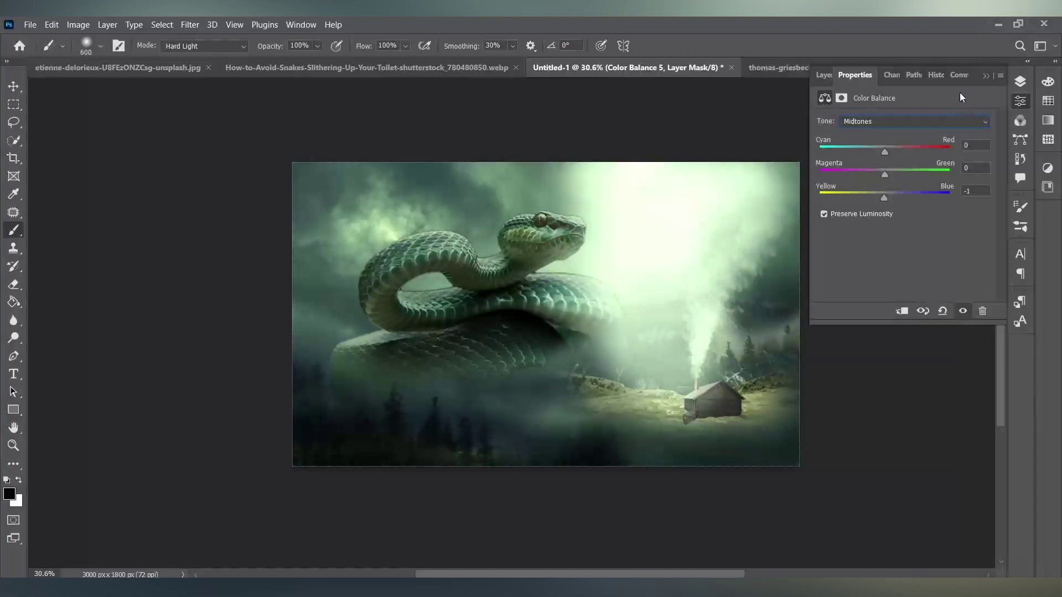
click(823, 74)
click(928, 290)
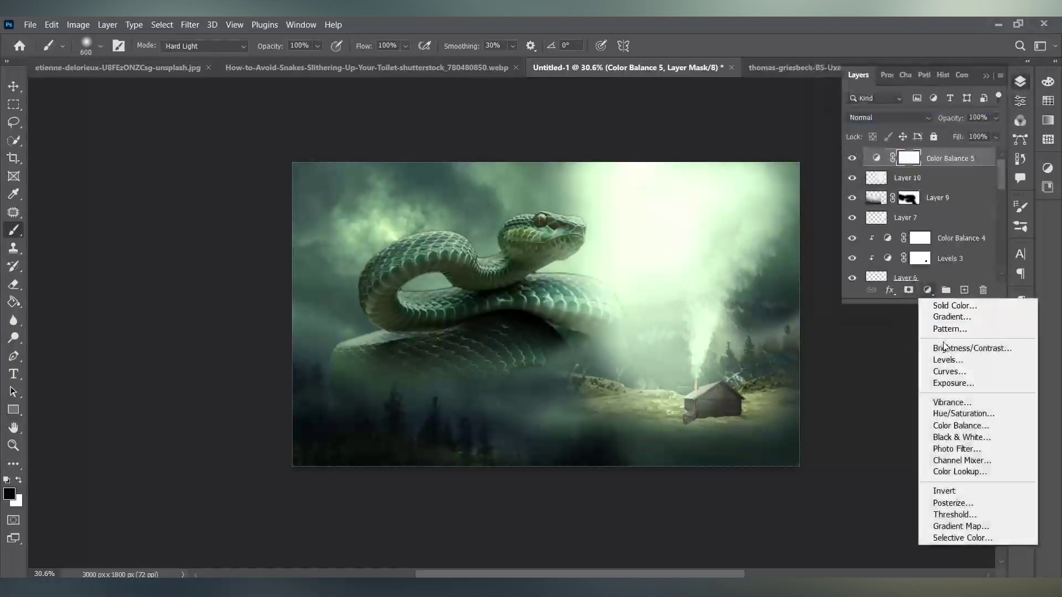
Add a Curves layer with an S-curve: lower point pulled down, upper point raised.
click(949, 371)
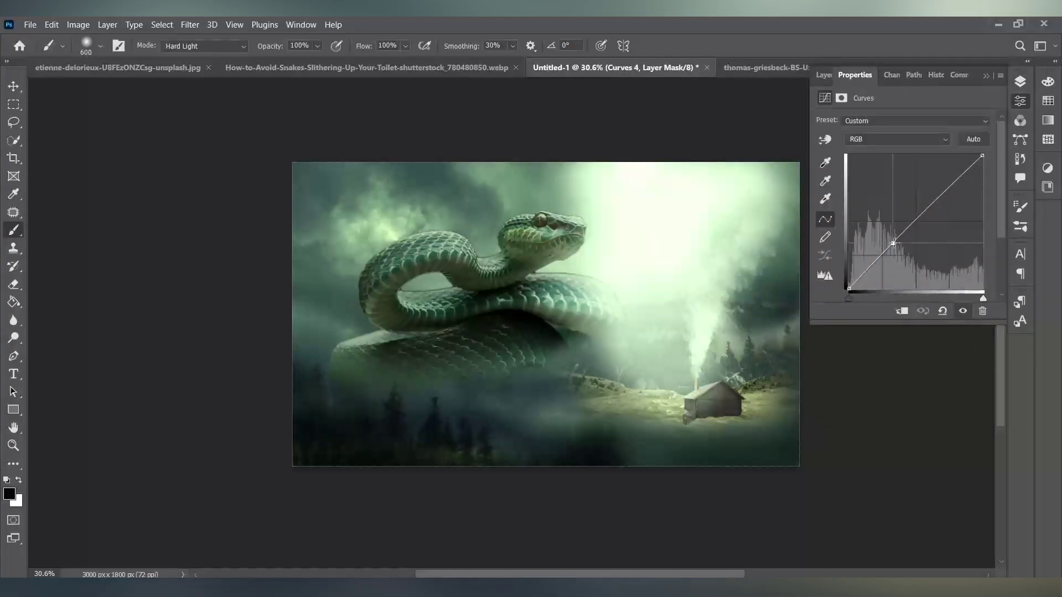
drag(895, 242, 895, 247)
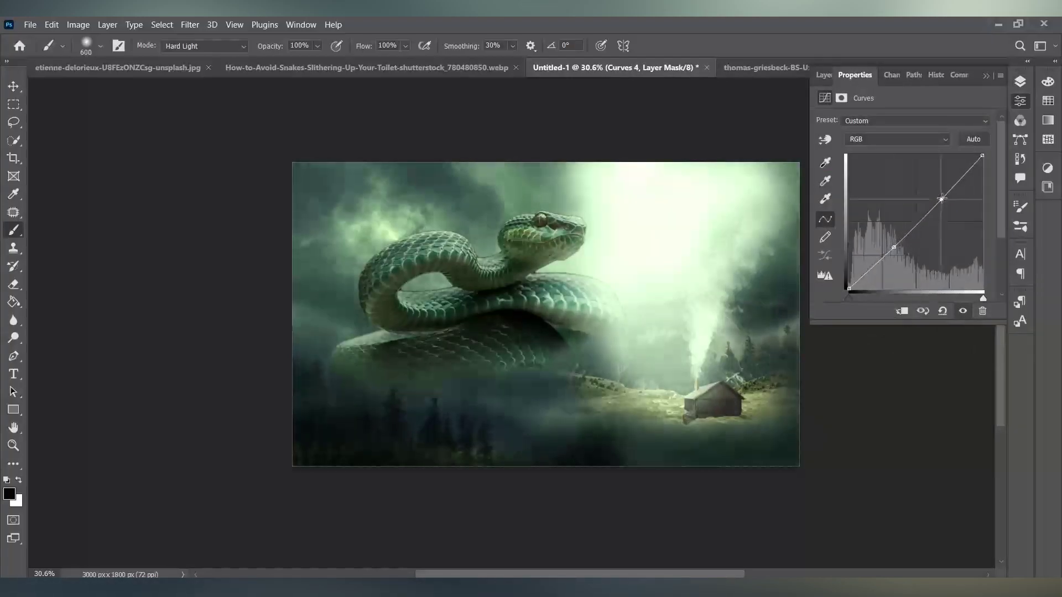
drag(940, 205, 938, 192)
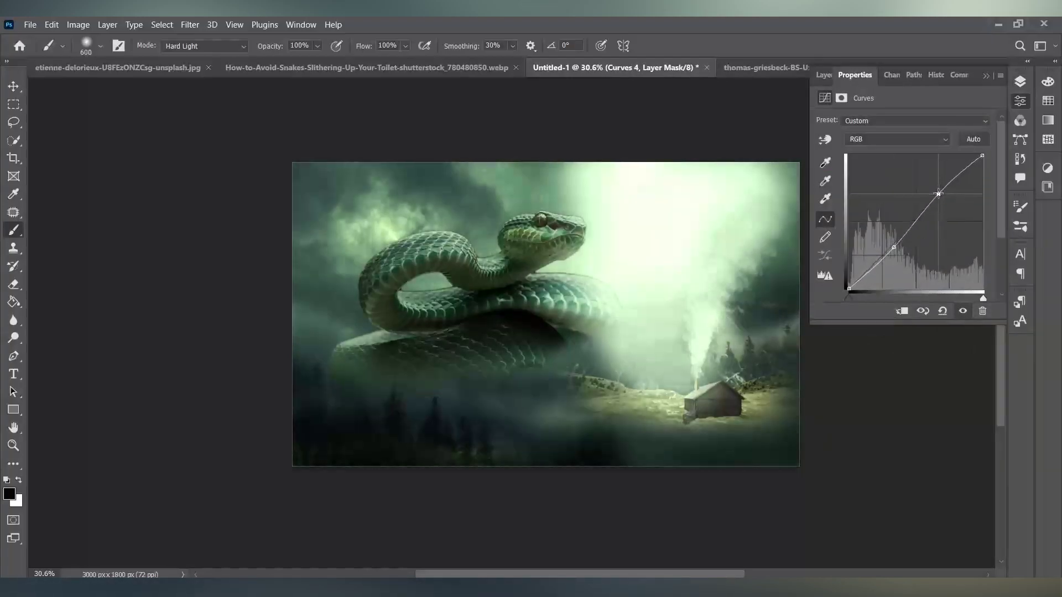
click(892, 250)
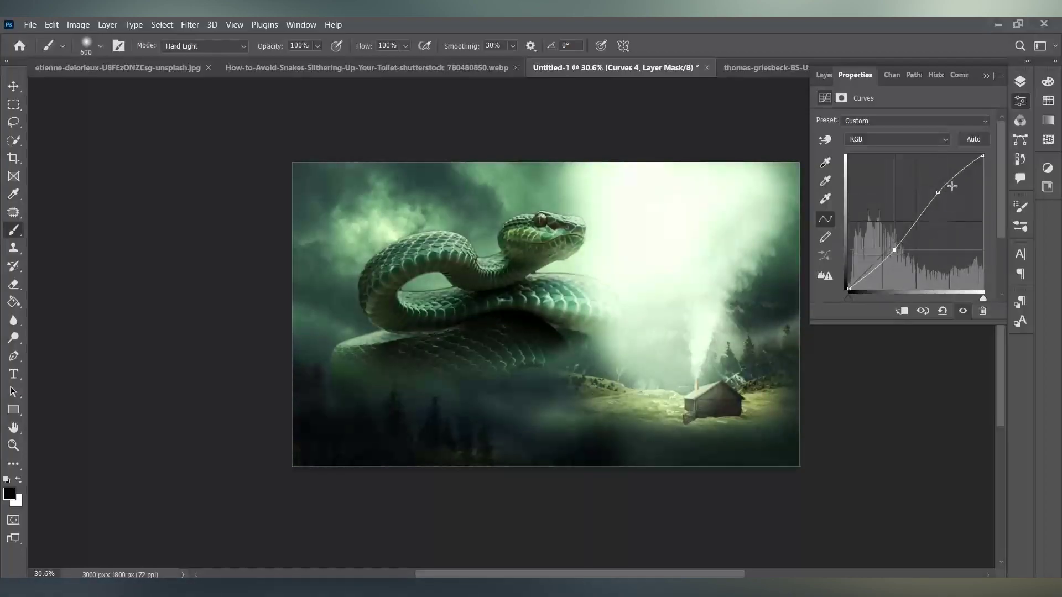
drag(938, 192, 938, 186)
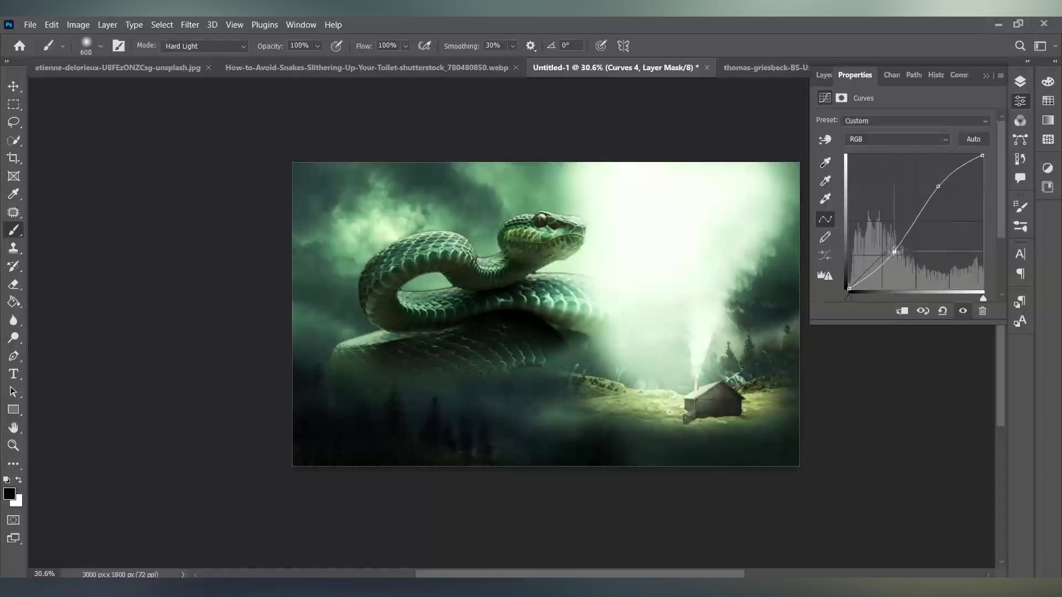
drag(894, 250, 893, 253)
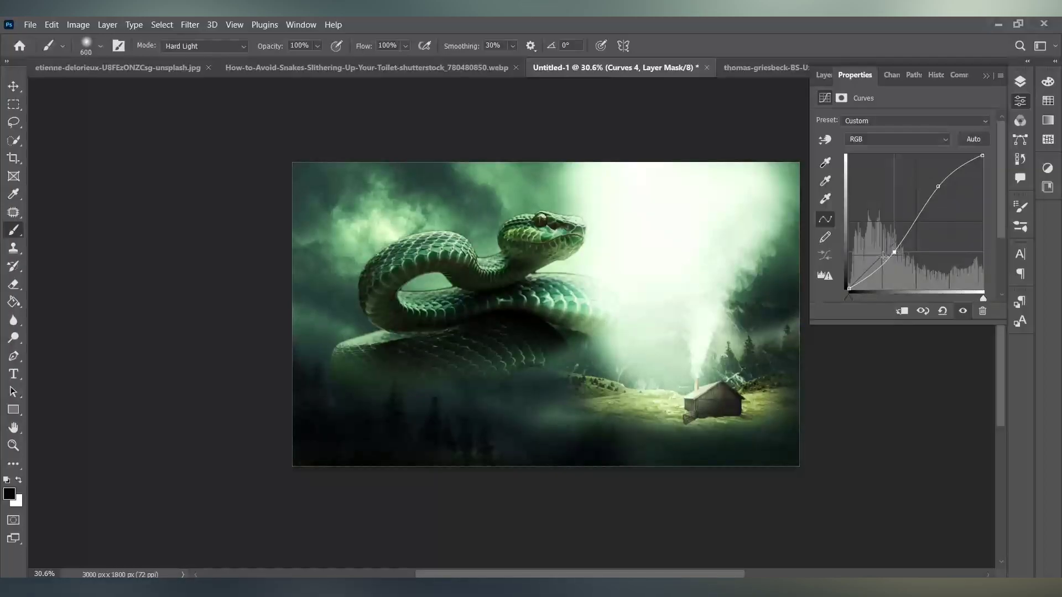
click(819, 76)
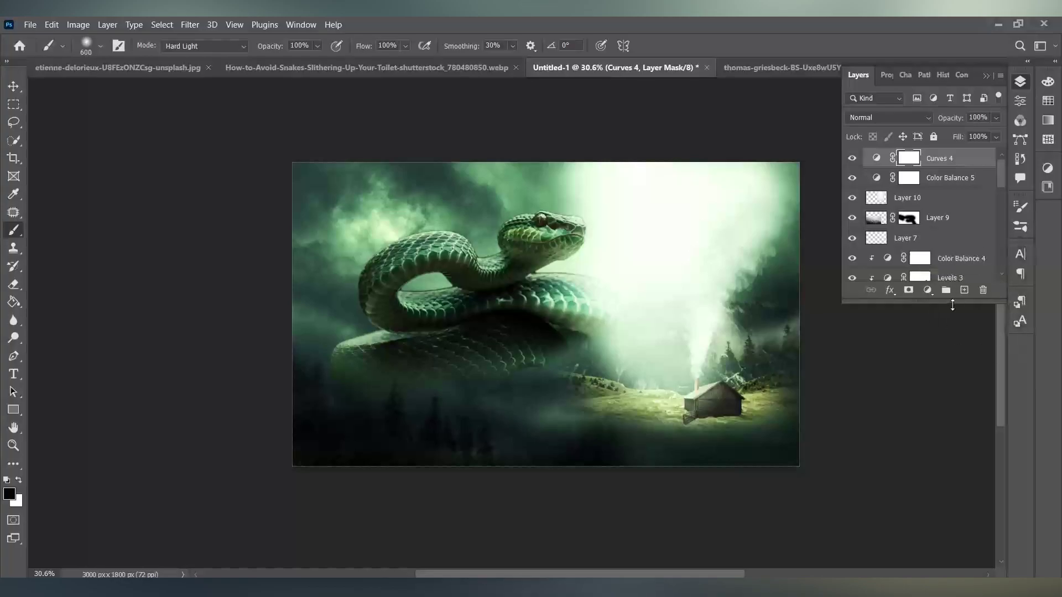
Add a Levels adjustment with output levels 18–249, then select light-beam Layer 10.
click(928, 290)
click(948, 360)
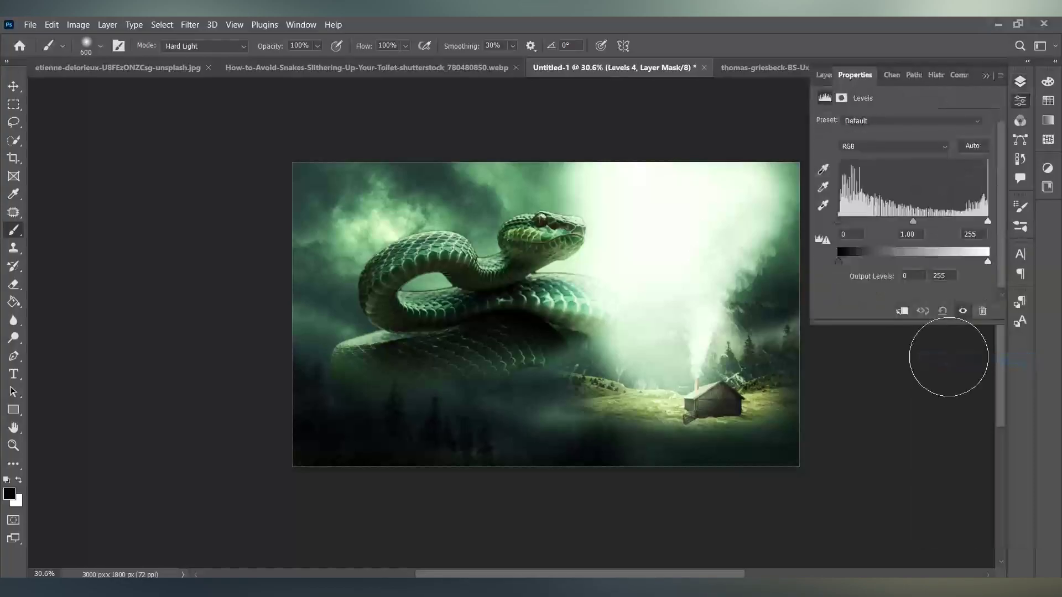
drag(839, 262, 849, 262)
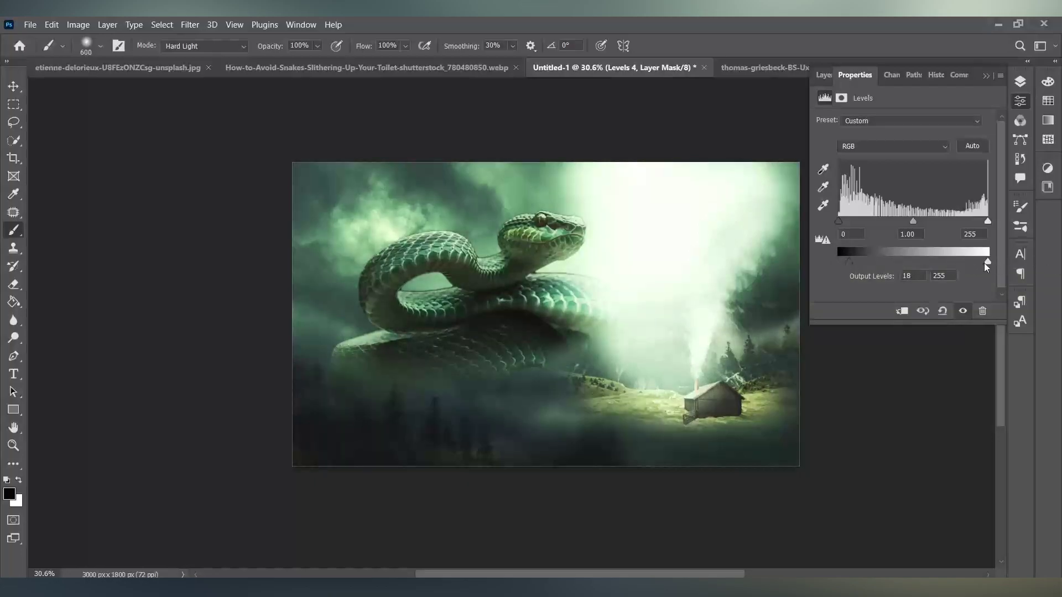
drag(988, 261, 985, 262)
click(823, 75)
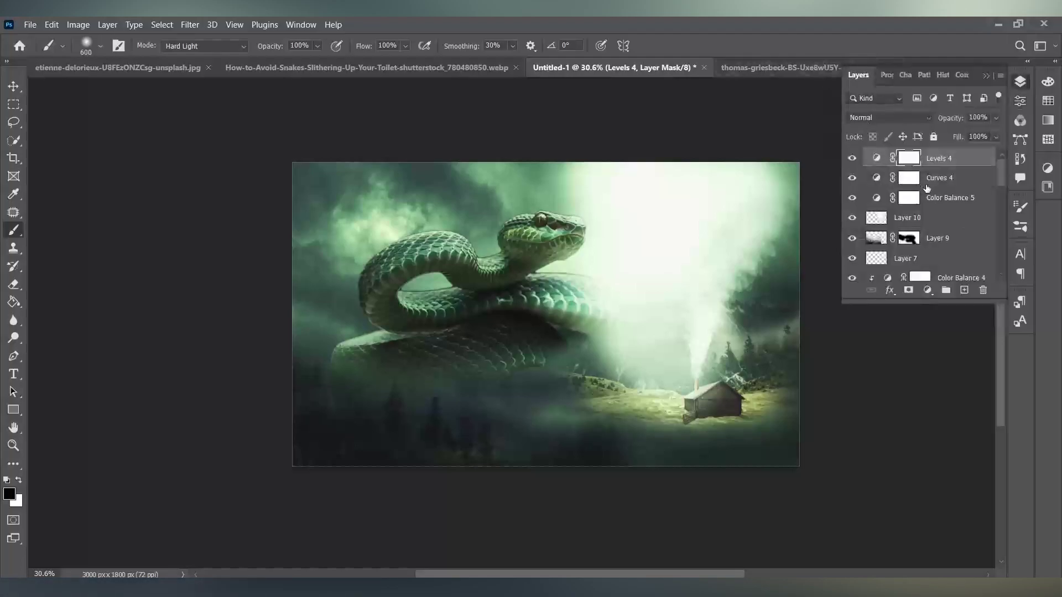
click(907, 217)
Lower Layer 10's opacity, add a new empty layer above it, and reduce the brush flow.
click(995, 118)
drag(981, 131, 932, 133)
click(965, 290)
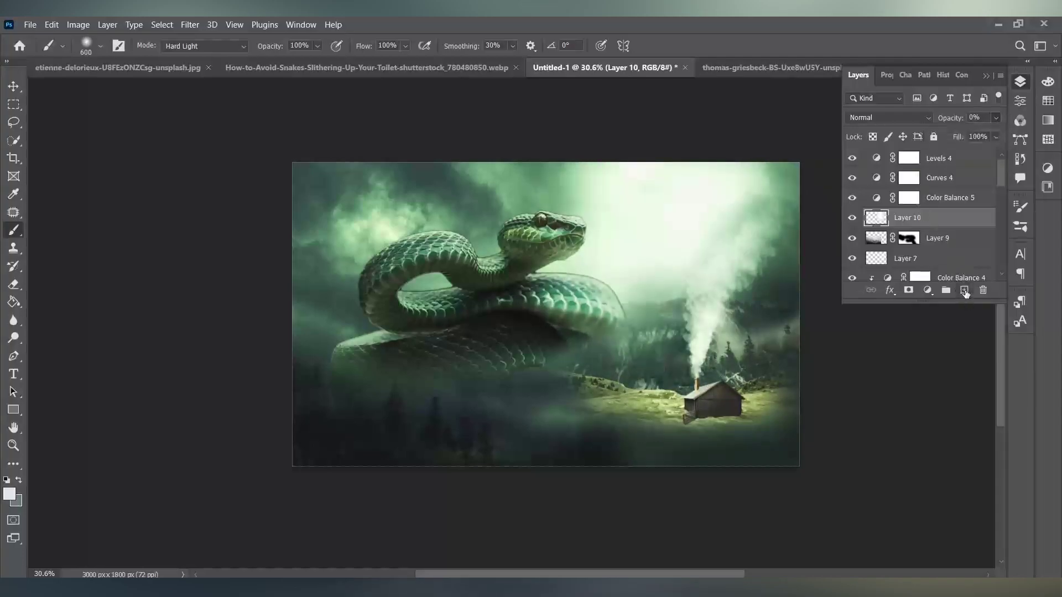
click(318, 47)
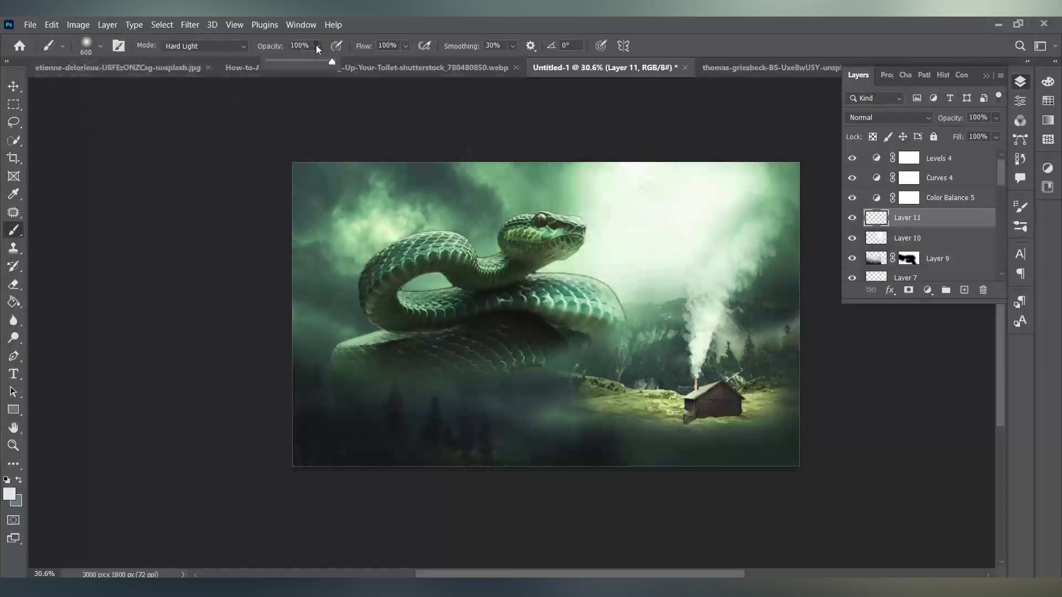
drag(405, 46, 393, 64)
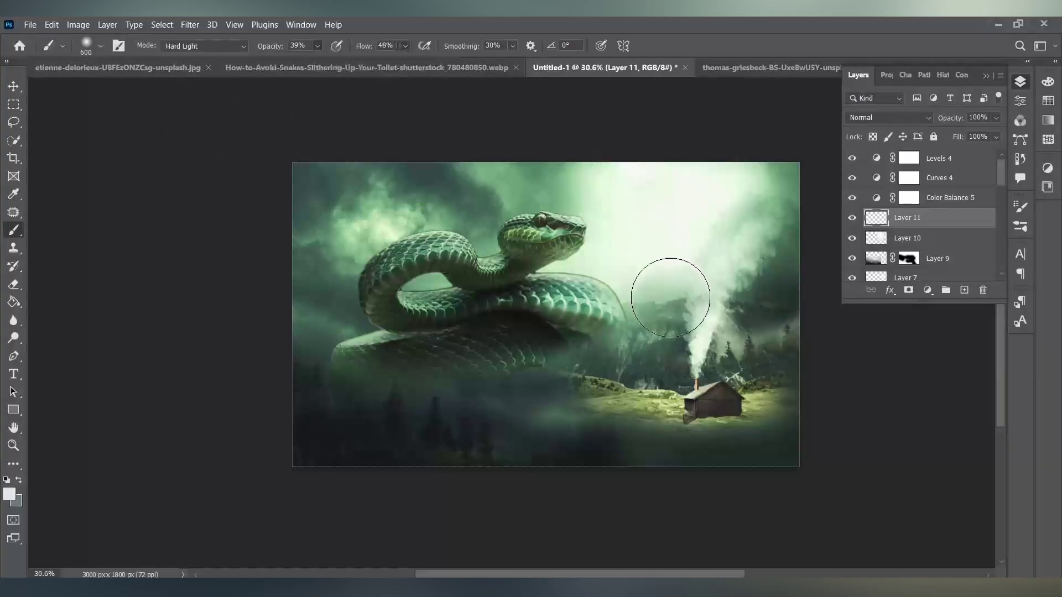
Hide Layer 10 and delete it, confirming the deletion.
click(852, 238)
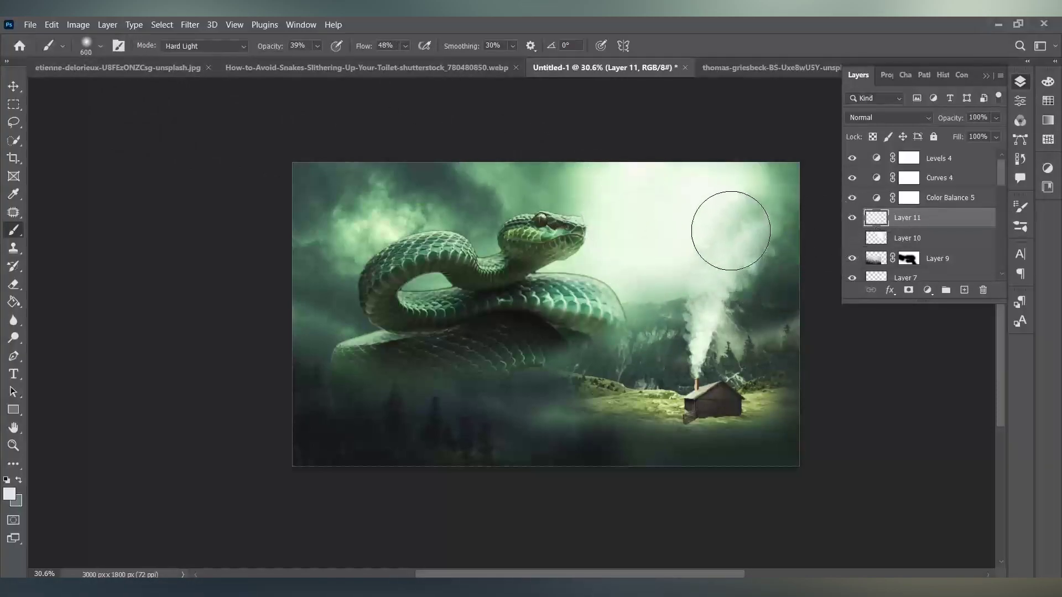
click(907, 238)
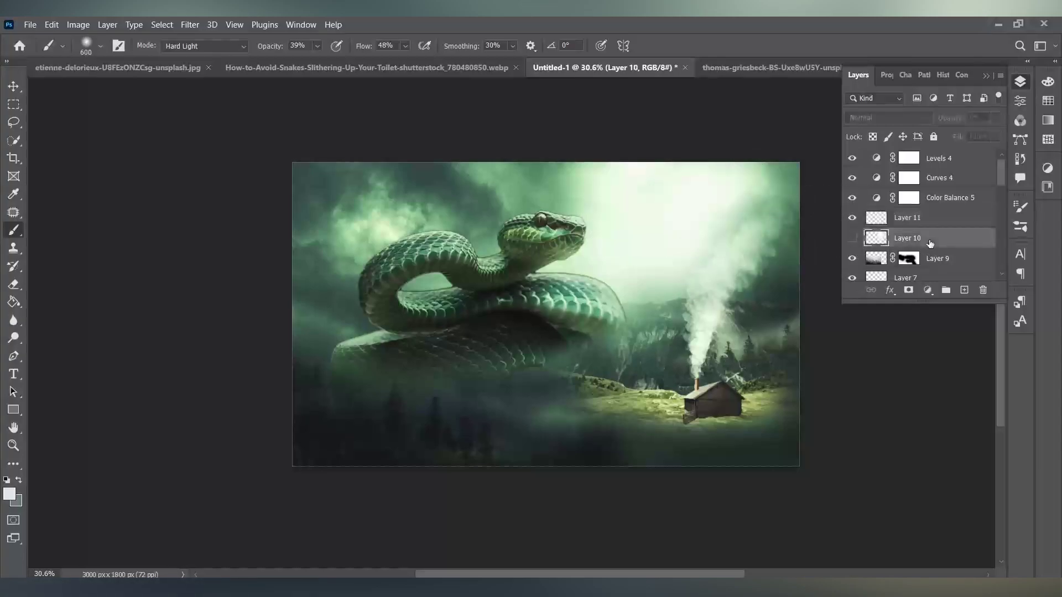
click(983, 290)
click(494, 244)
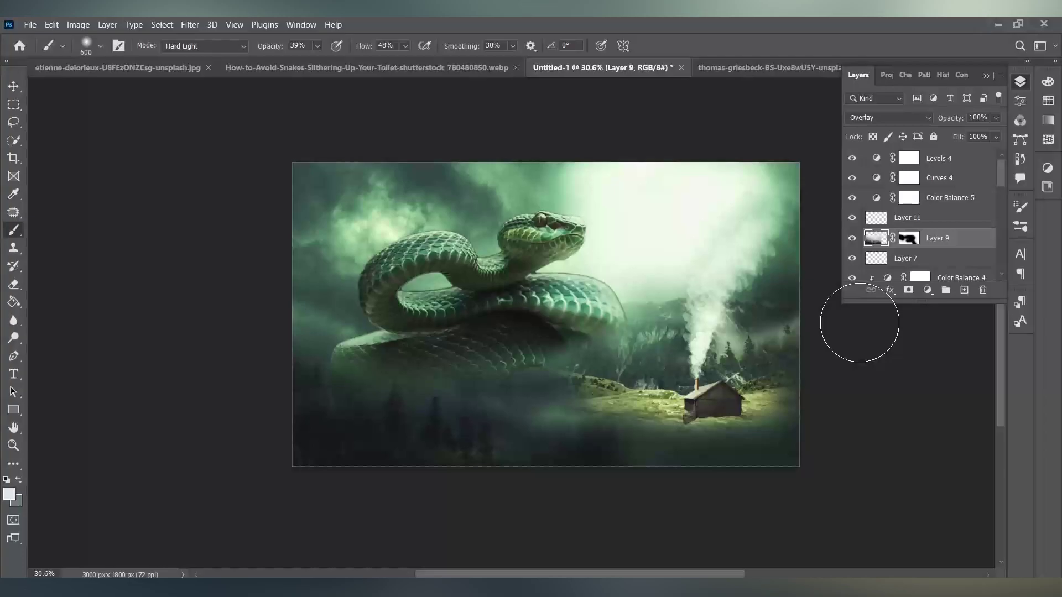
Add a Color Balance adjustment above Levels 4, shifting the midtones toward blue.
click(952, 158)
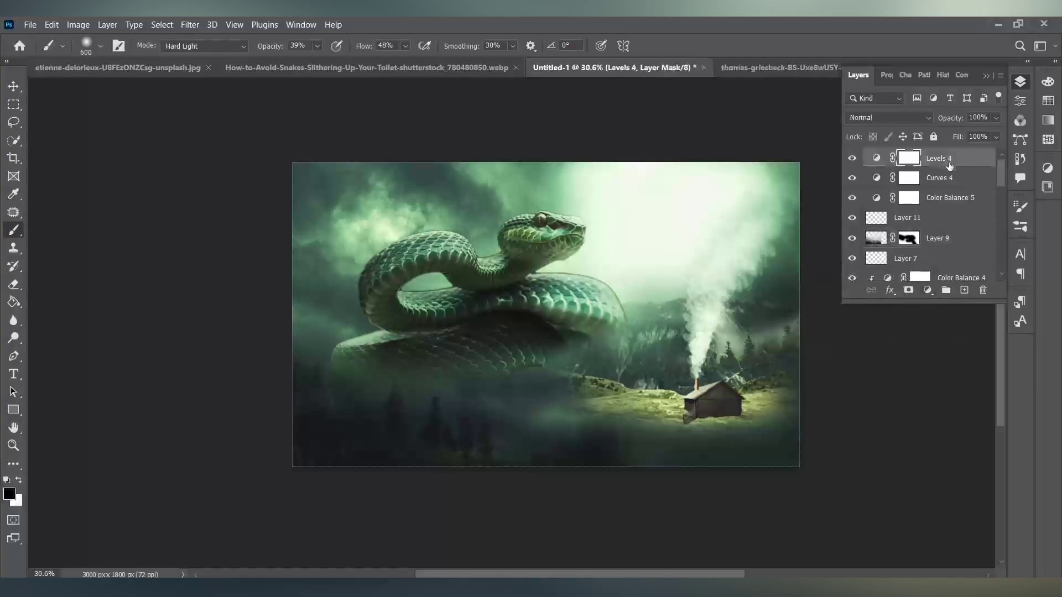
click(937, 295)
click(962, 424)
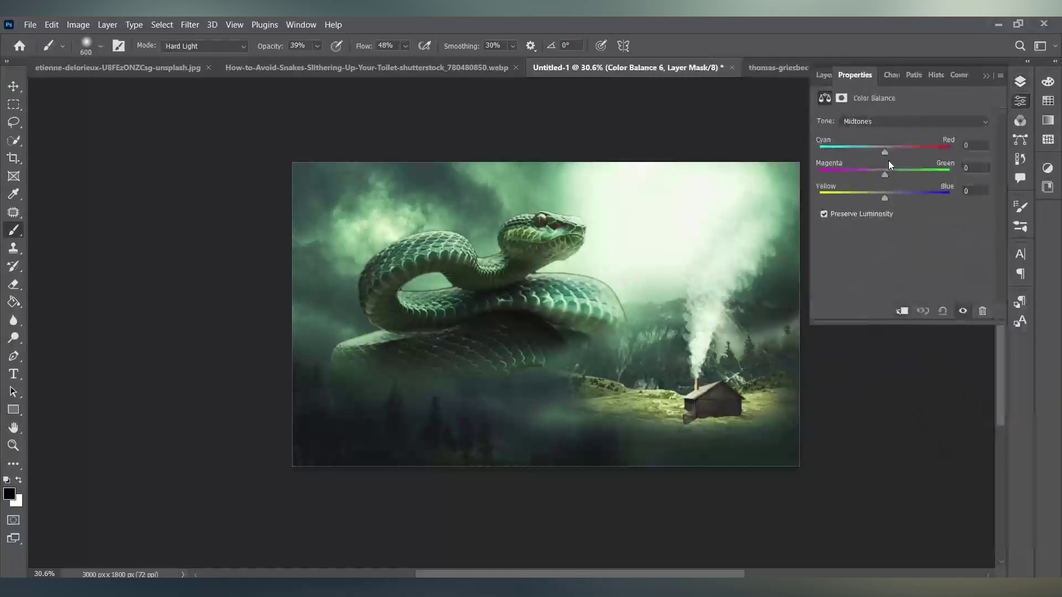
drag(885, 199, 893, 200)
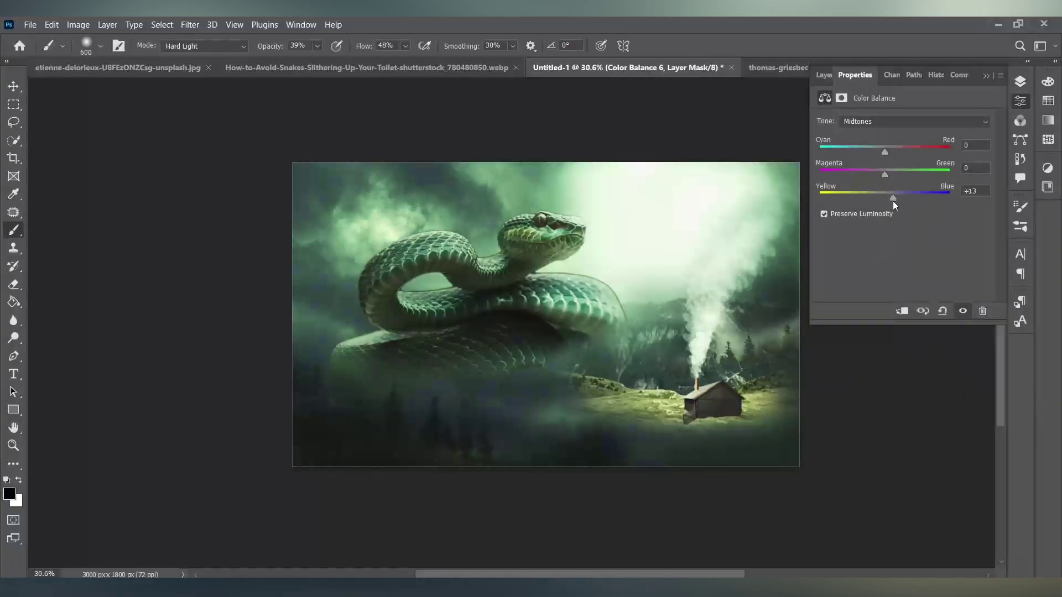
drag(885, 152, 888, 151)
Set the highlights' Cyan/Red balance to -13, then return to the layers list.
click(896, 121)
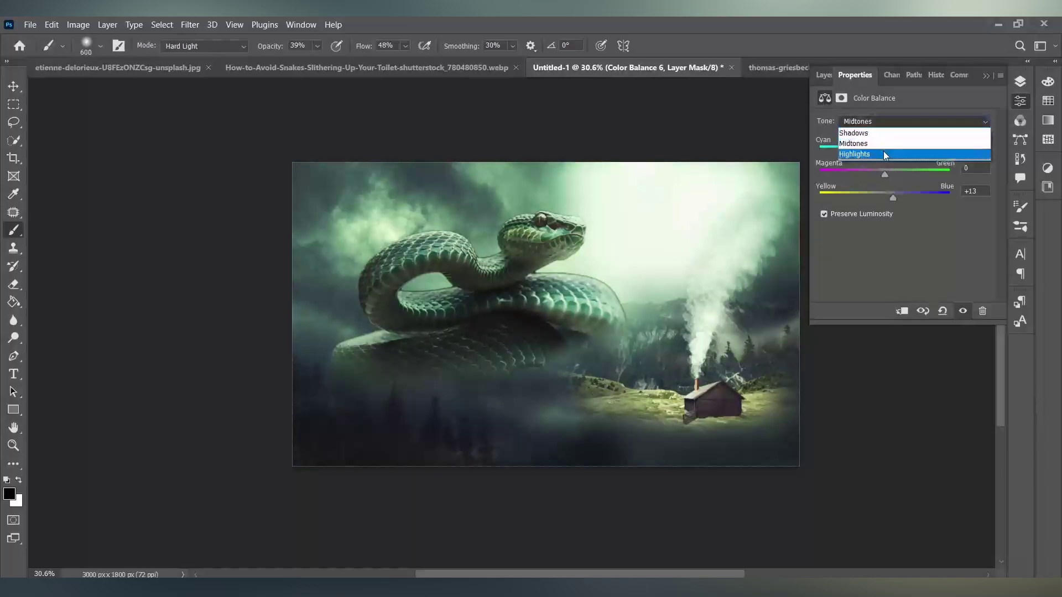
click(885, 157)
drag(884, 198, 879, 199)
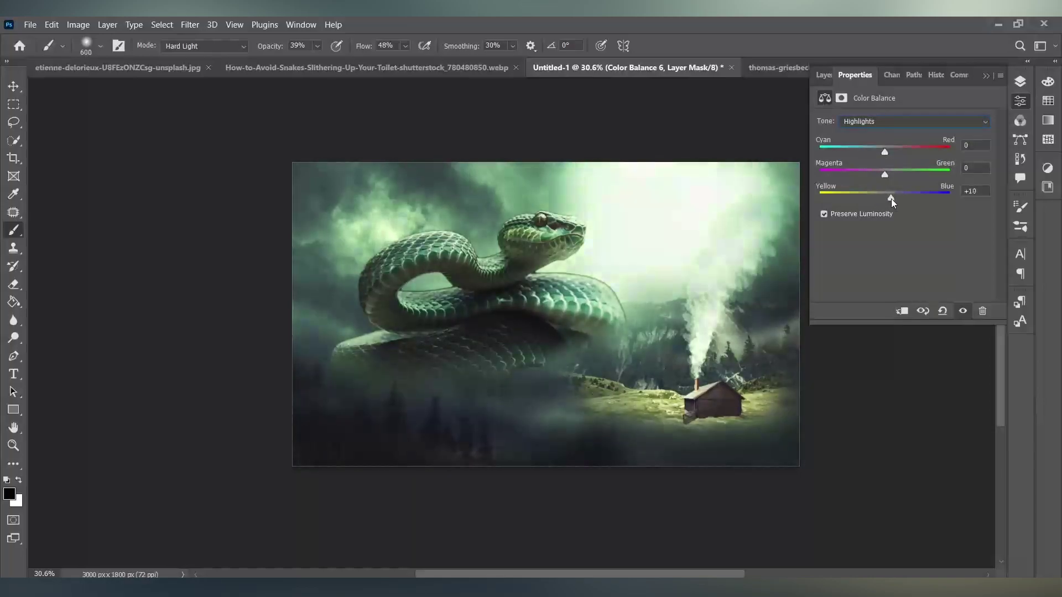
drag(884, 151, 893, 152)
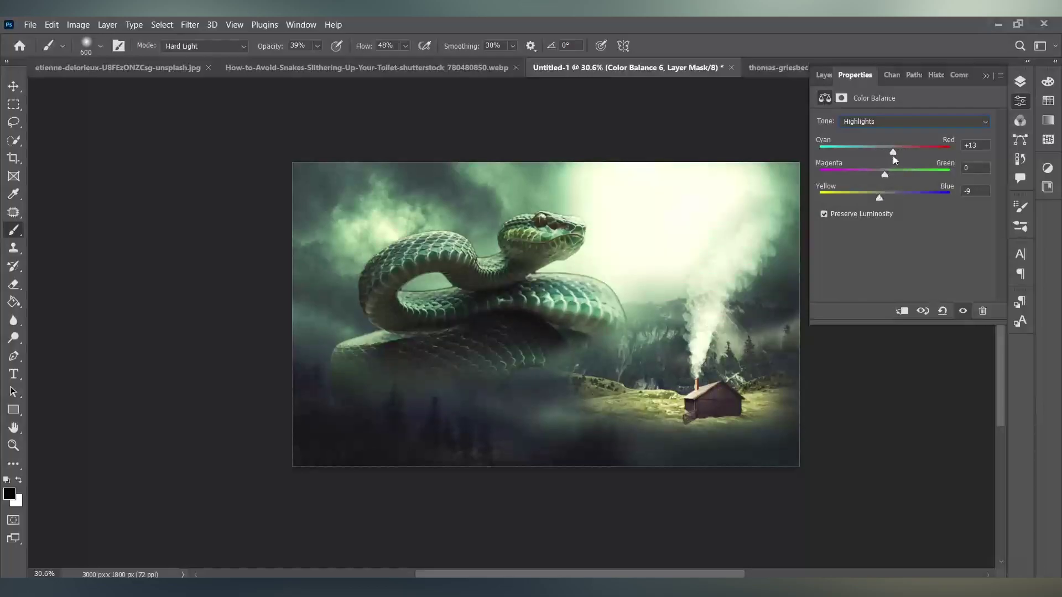
drag(893, 152, 873, 152)
mouse_move(879, 198)
mouse_down()
mouse_move(902, 204)
mouse_move(884, 196)
mouse_up()
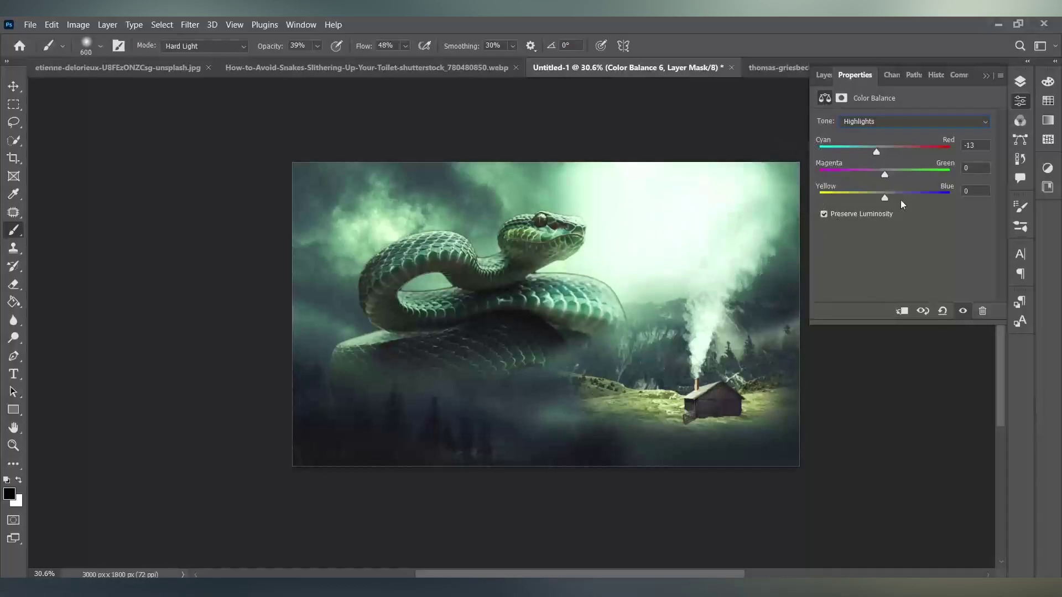
click(824, 75)
scroll(923, 224, down, 3)
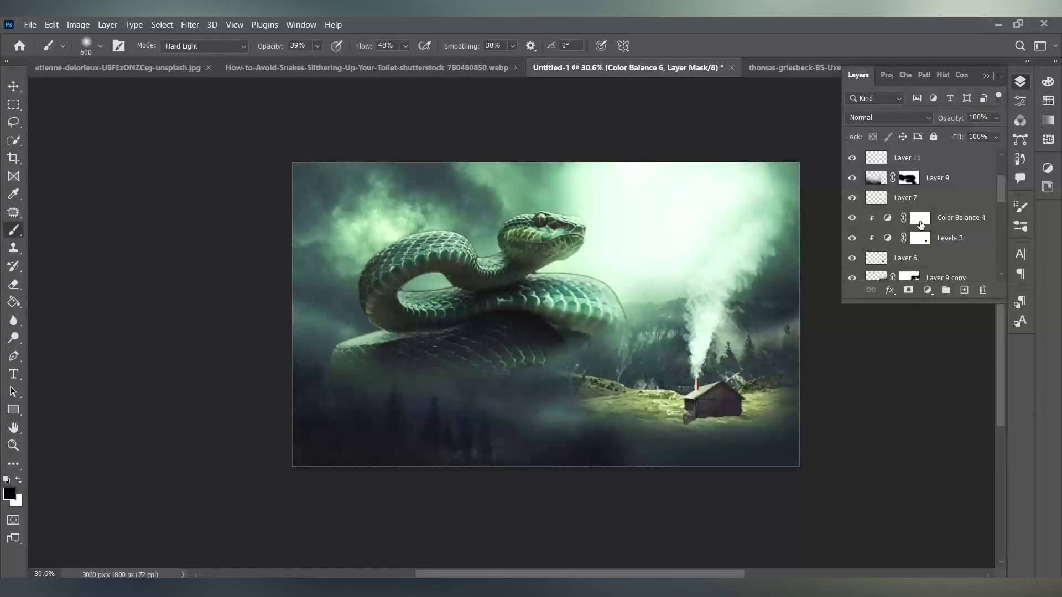
Inspect the Curves 1, Levels 1, Layer 2 and Levels 2 masks in the layer stack.
scroll(920, 232, down, 5)
scroll(920, 237, down, 2)
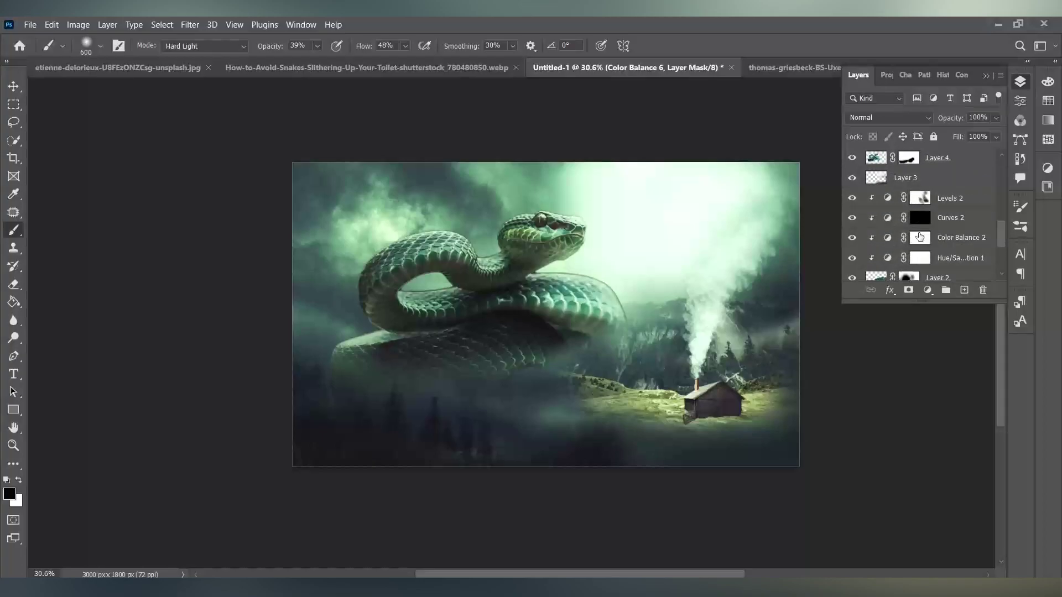
scroll(920, 237, down, 2)
scroll(920, 236, down, 2)
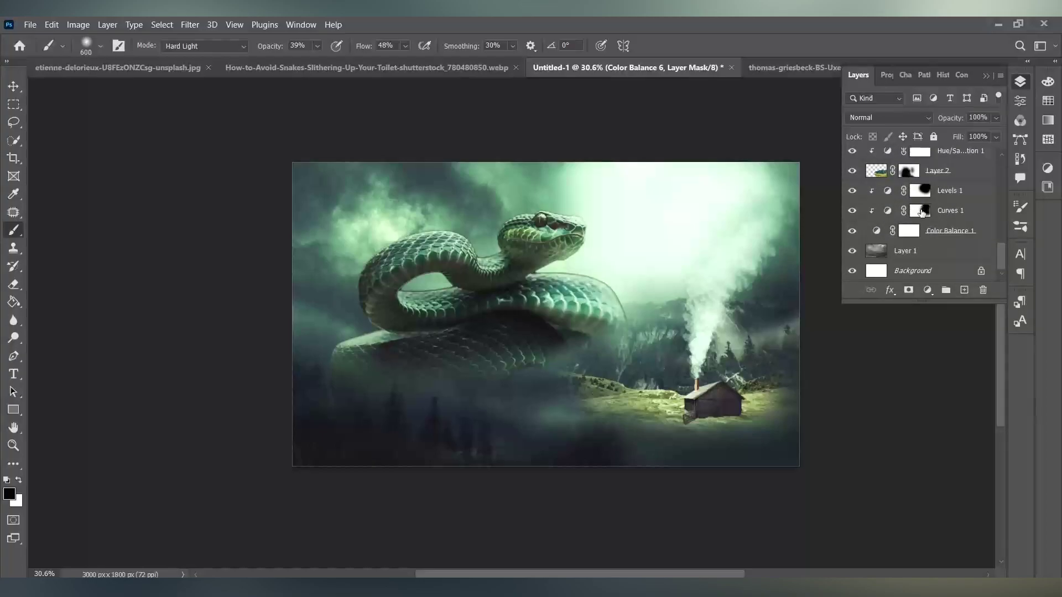
click(921, 212)
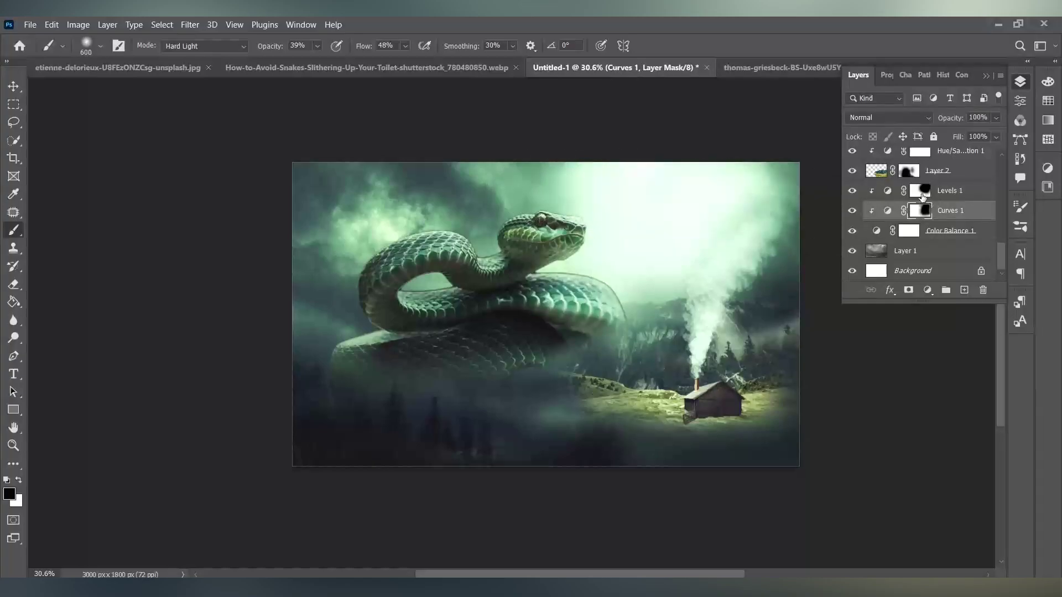
click(922, 194)
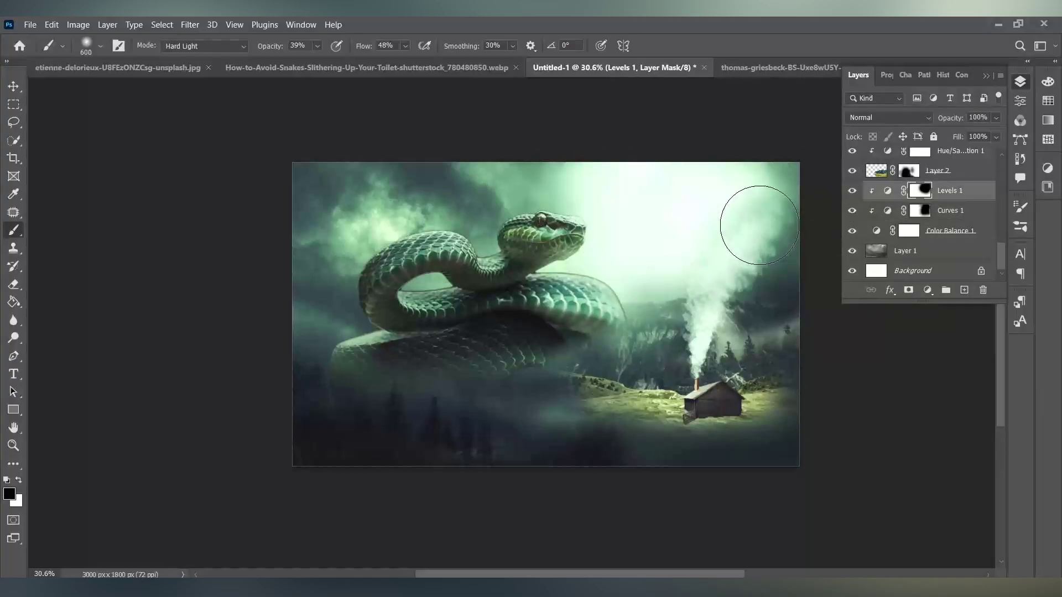
click(906, 173)
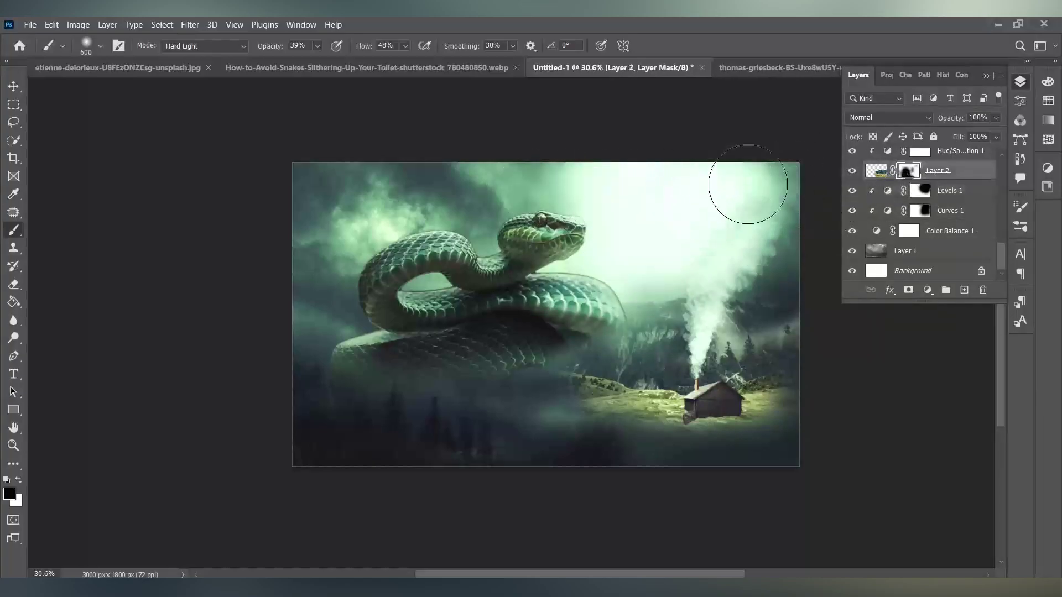
scroll(921, 202, up, 3)
scroll(922, 193, up, 1)
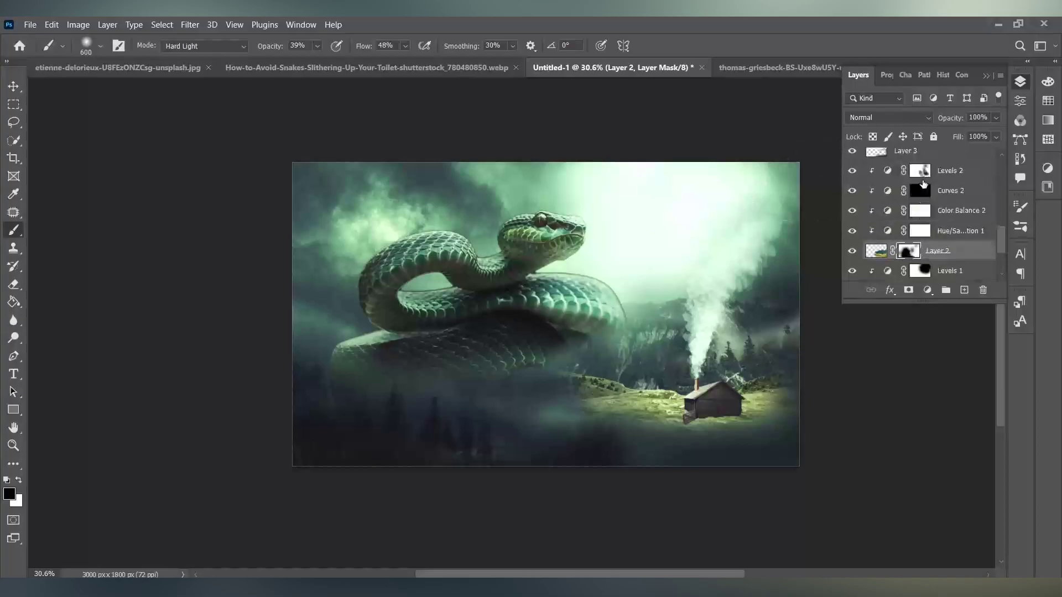
click(923, 173)
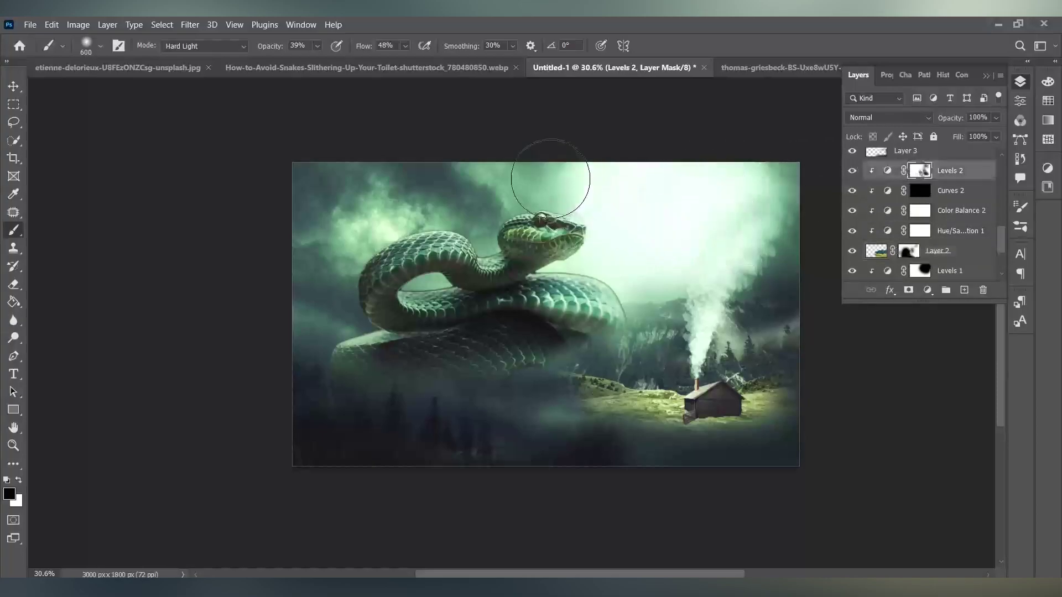
Check the Layer 4 and Curves 3 masks, then Layer 5 and Layer 9 copy.
scroll(897, 216, up, 2)
scroll(897, 216, up, 2)
click(908, 213)
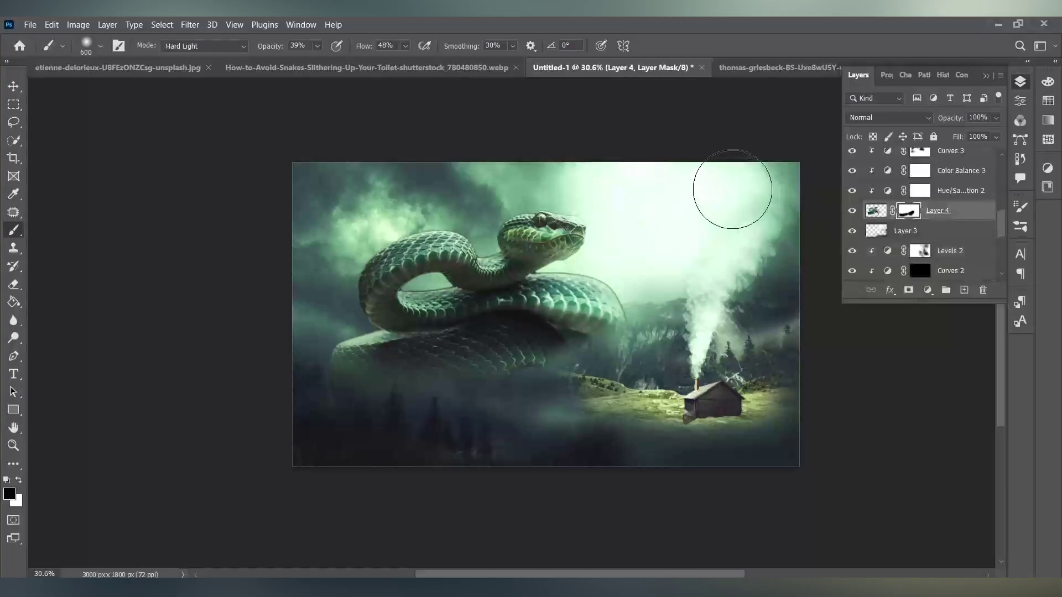
scroll(918, 233, up, 1)
scroll(918, 233, up, 2)
click(918, 212)
click(884, 194)
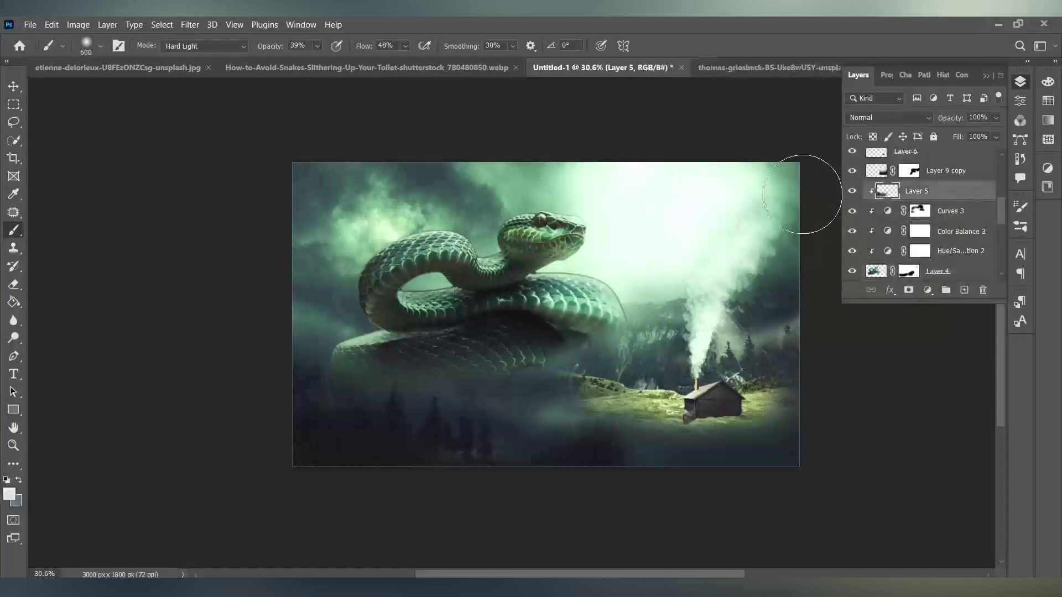
scroll(969, 199, up, 2)
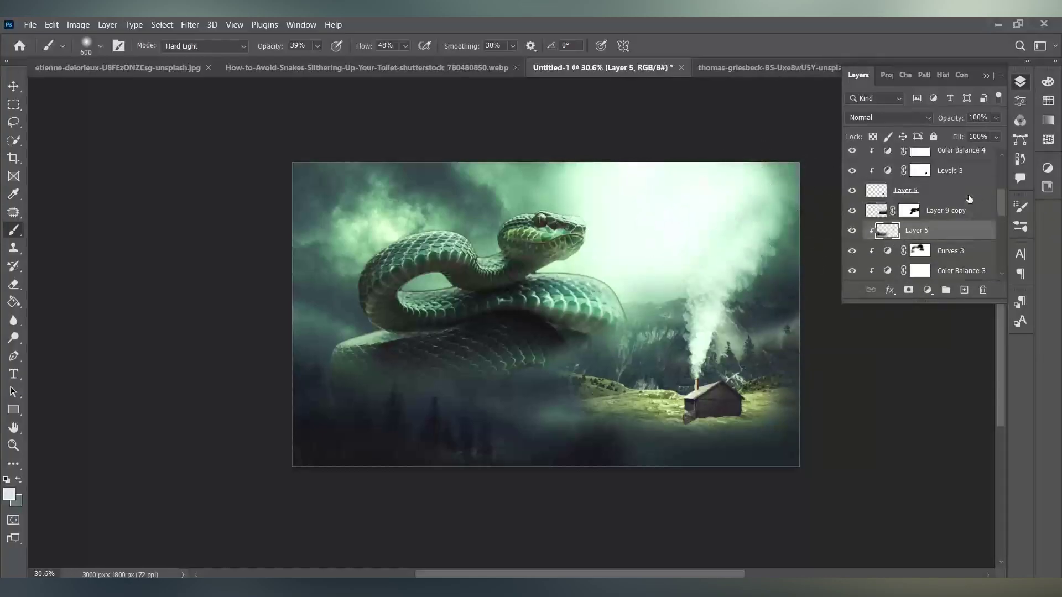
click(911, 213)
scroll(912, 221, up, 2)
scroll(913, 232, up, 1)
Paint soft light haze on Layer 6 and Layer 11 across the sky and chimney smoke.
click(873, 255)
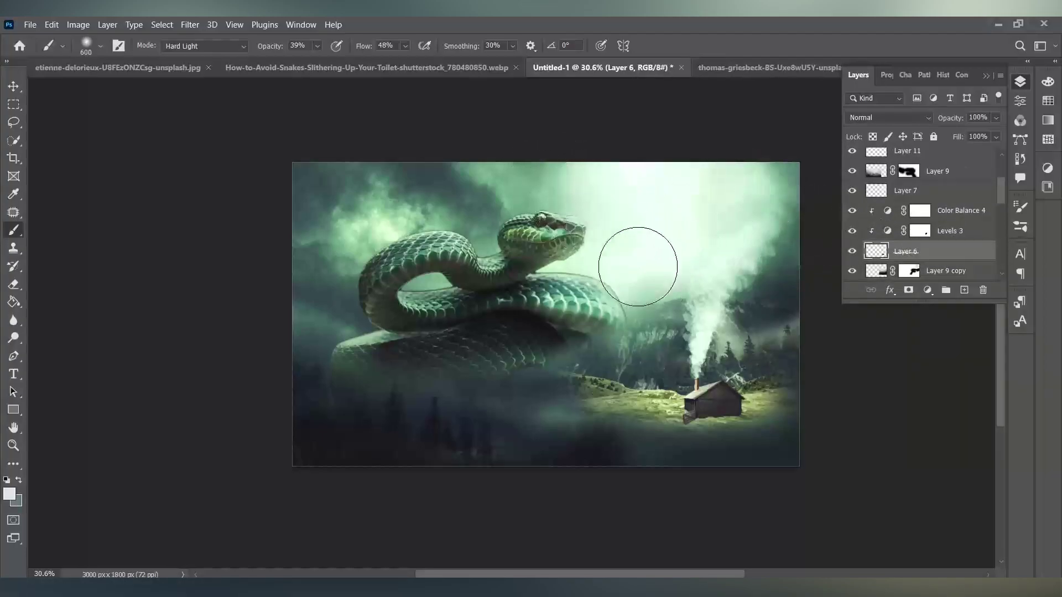
drag(588, 178, 593, 190)
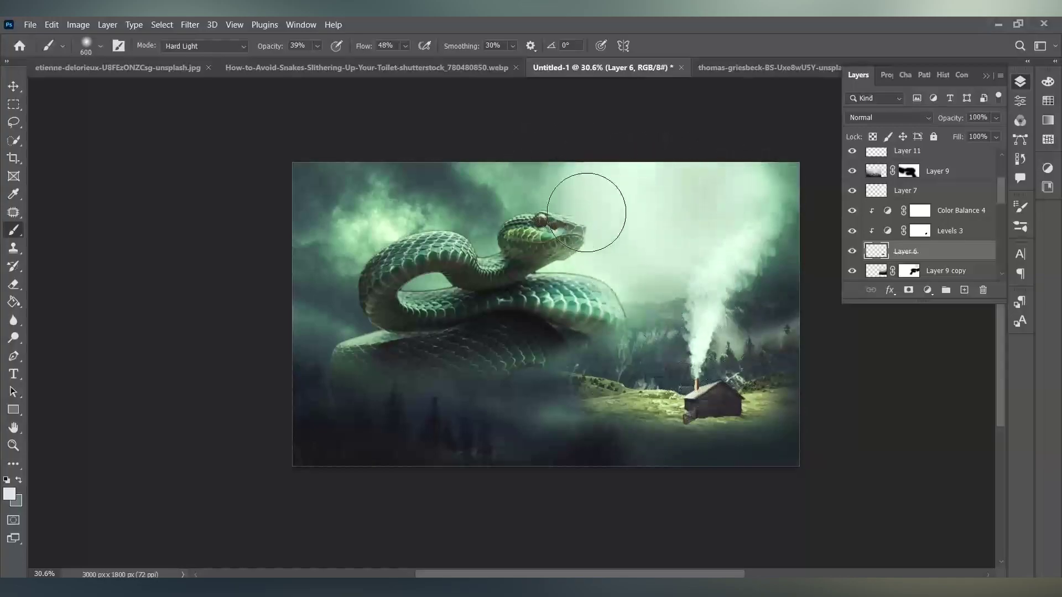
scroll(951, 215, up, 2)
scroll(951, 215, up, 2)
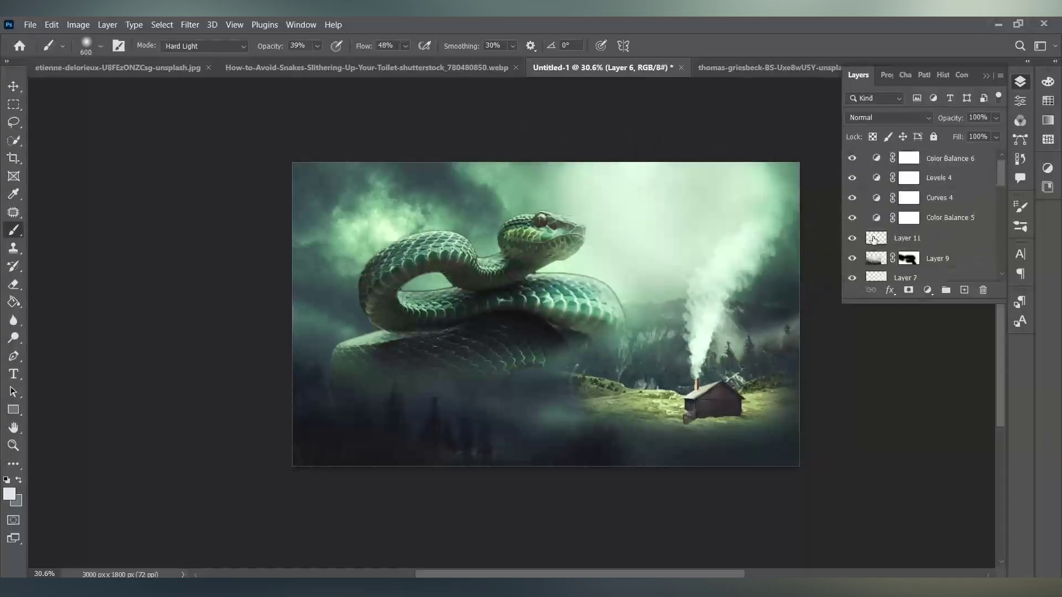
click(874, 238)
mouse_move(593, 178)
mouse_down()
mouse_move(658, 272)
mouse_move(652, 343)
mouse_up()
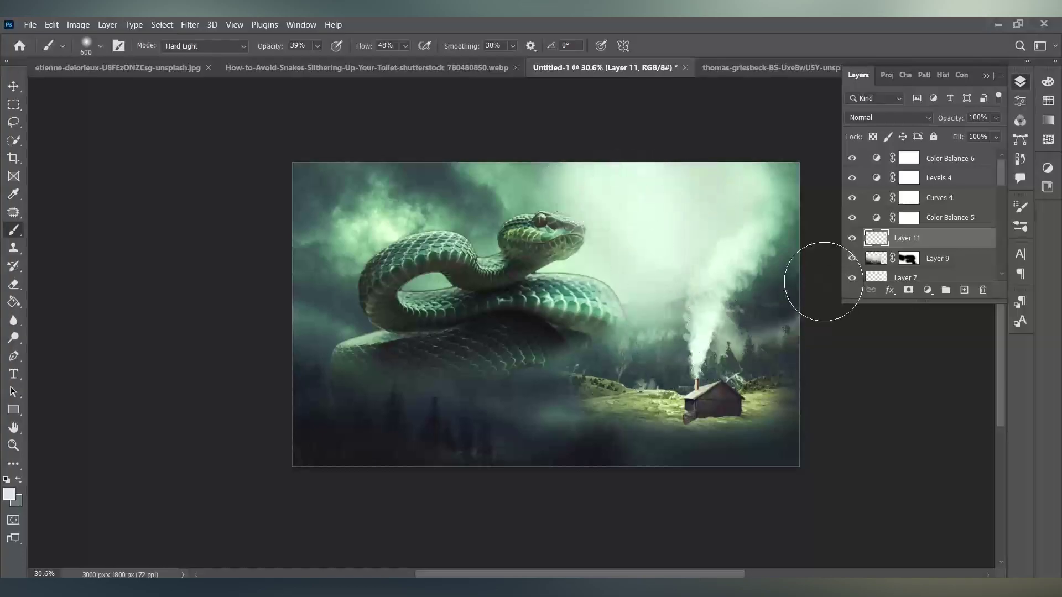
mouse_move(578, 176)
mouse_down()
mouse_move(710, 189)
mouse_move(628, 237)
mouse_move(728, 198)
mouse_move(621, 244)
mouse_move(611, 181)
mouse_move(654, 265)
mouse_up()
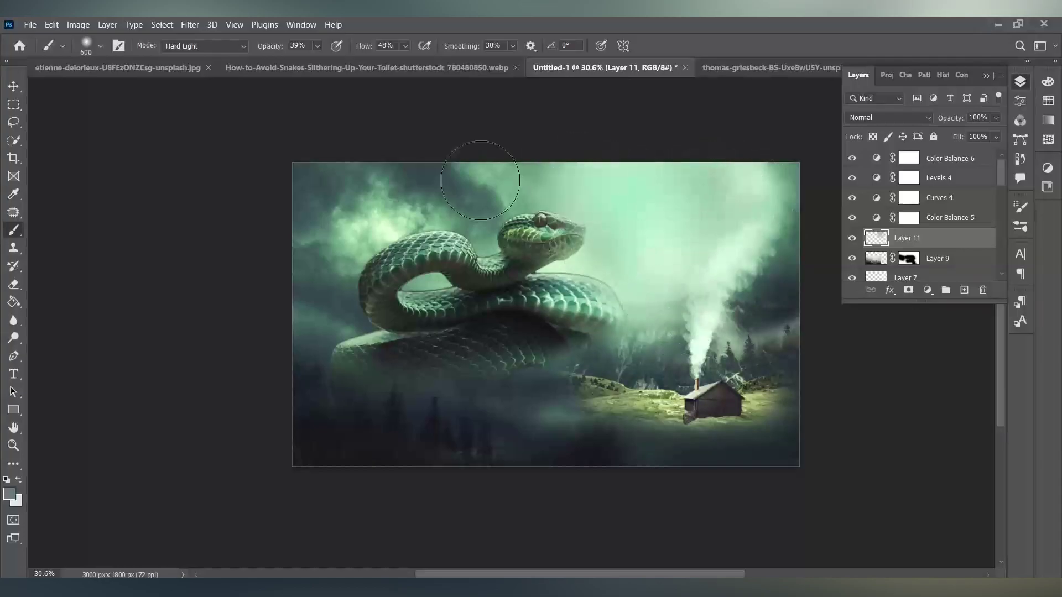